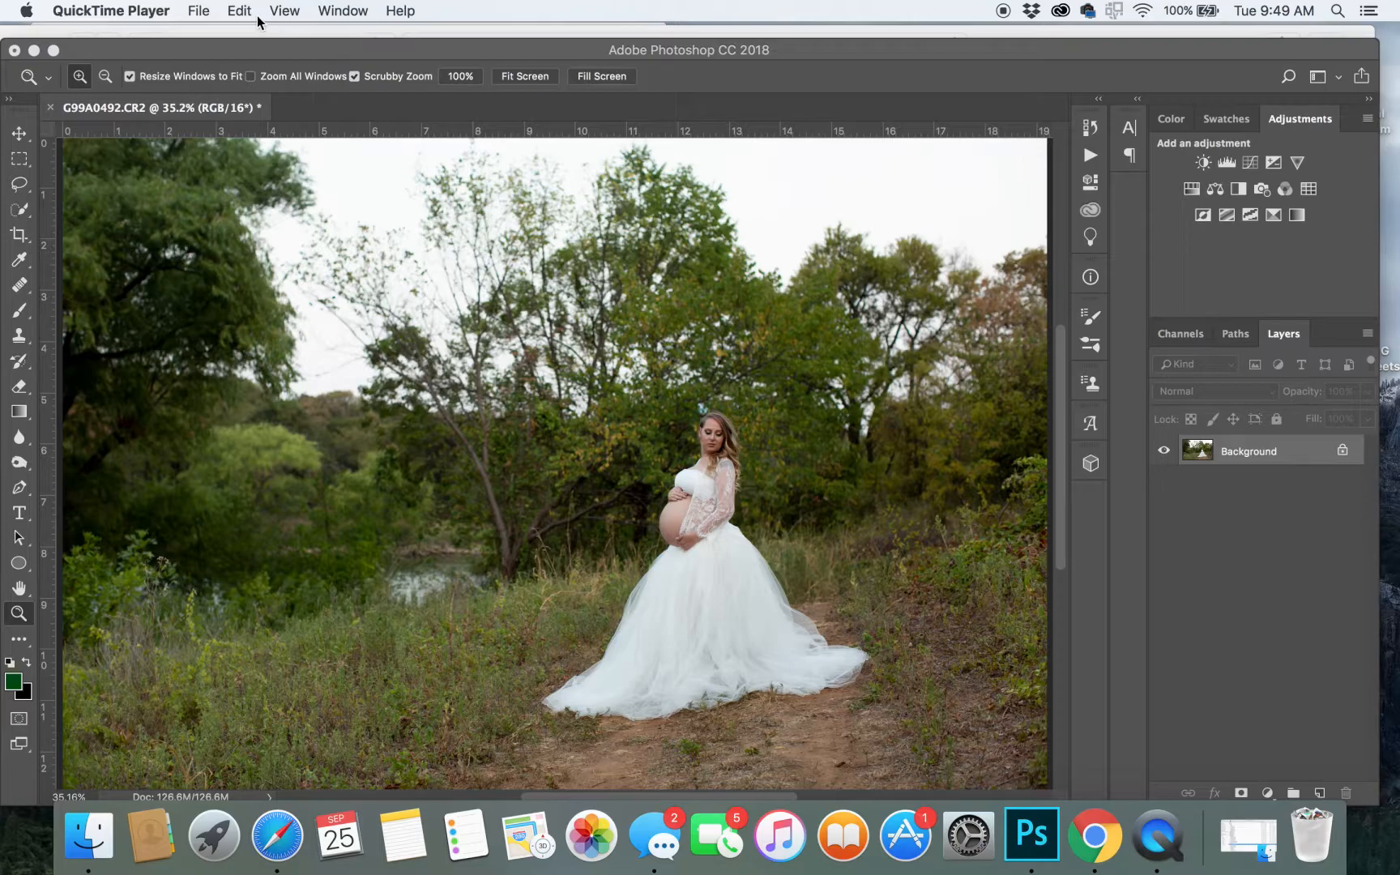
Open the photo in Liquify and warp the lower hem of the dress train slightly outward with a size 800 brush.
{"action": "left_click", "coordinate": [548, 180]}
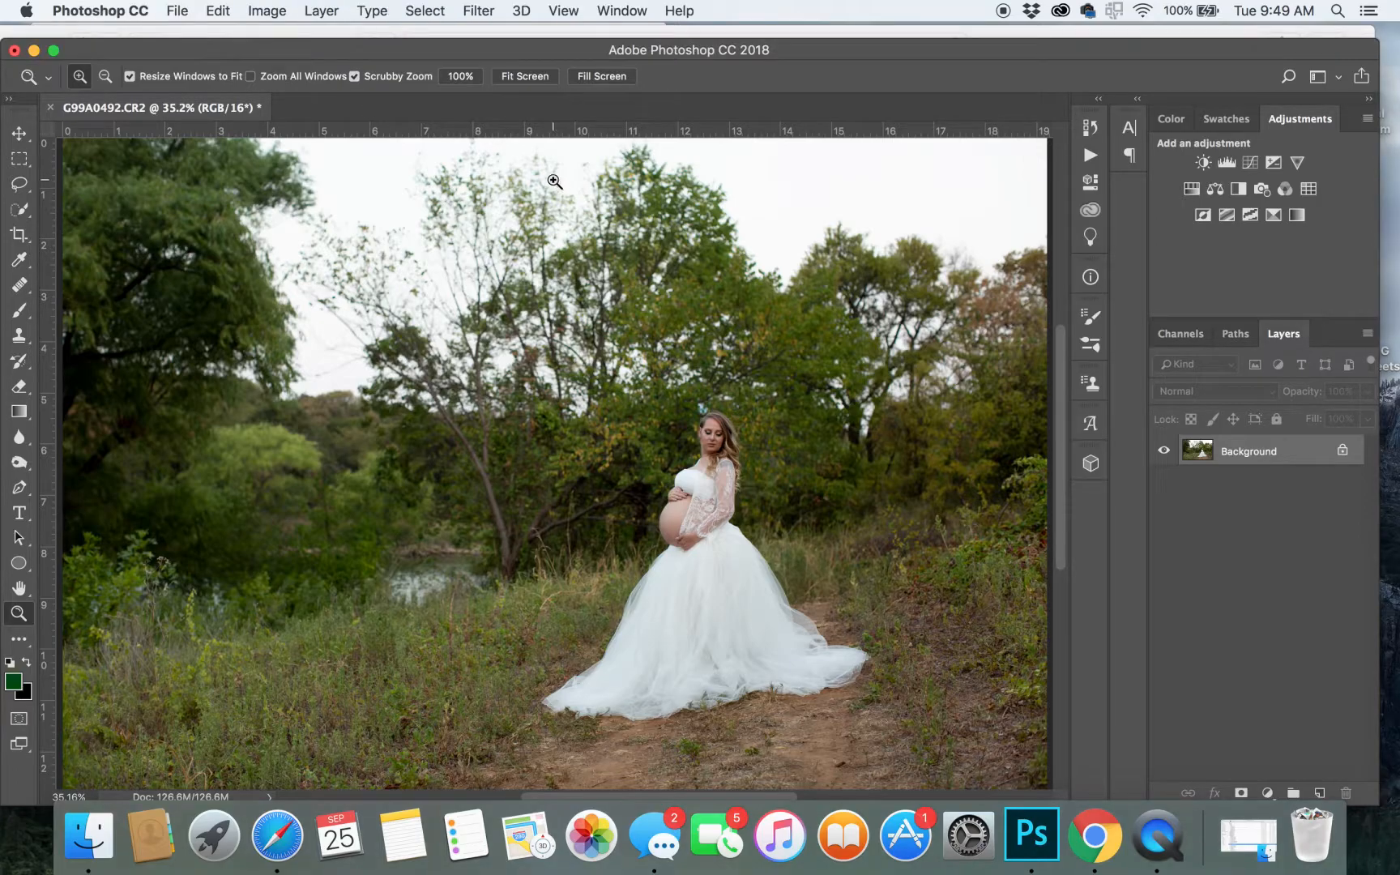
{"action": "left_click", "coordinate": [478, 11]}
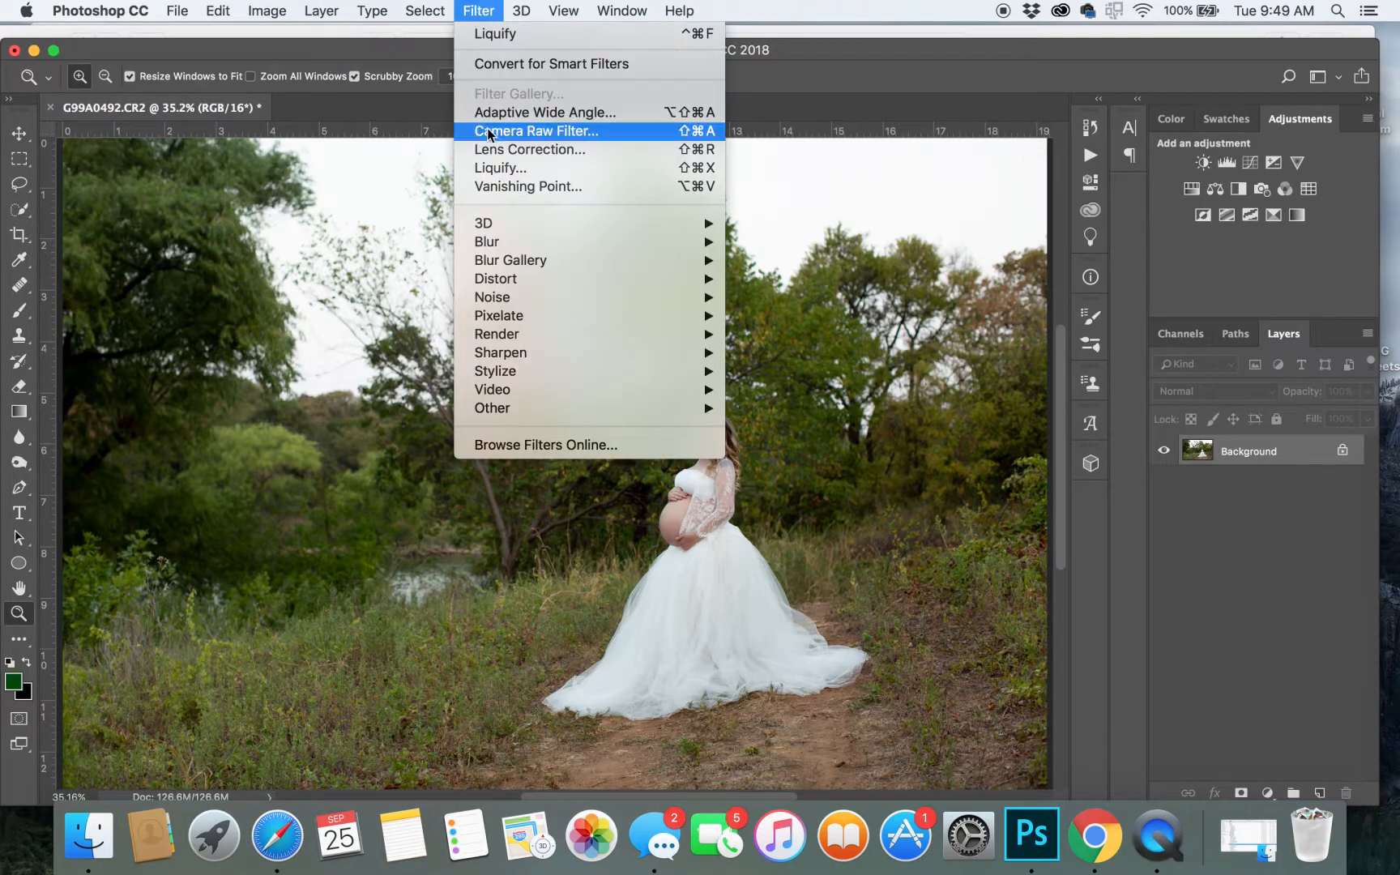
{"action": "left_click", "coordinate": [490, 174]}
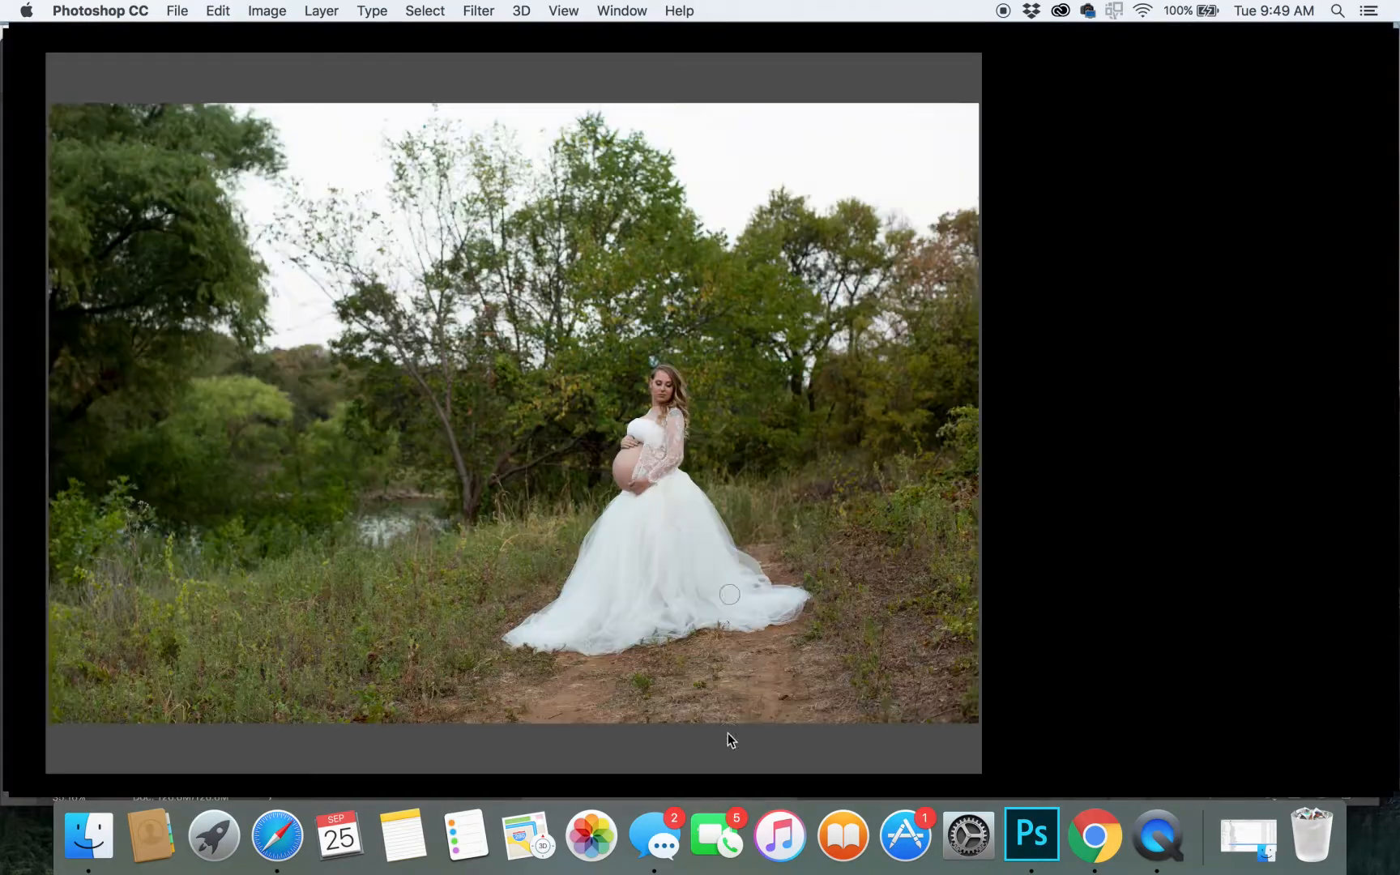
{"action": "key", "text": "bracketright"}
{"action": "key", "text": "bracketright"}
{"action": "key", "text": "bracketright"}
{"action": "key", "text": "bracketright"}
{"action": "key", "text": "bracketright"}
{"action": "key", "text": "bracketright"}
{"action": "key", "text": "bracketright"}
{"action": "key", "text": "bracketright"}
{"action": "key", "text": "bracketright"}
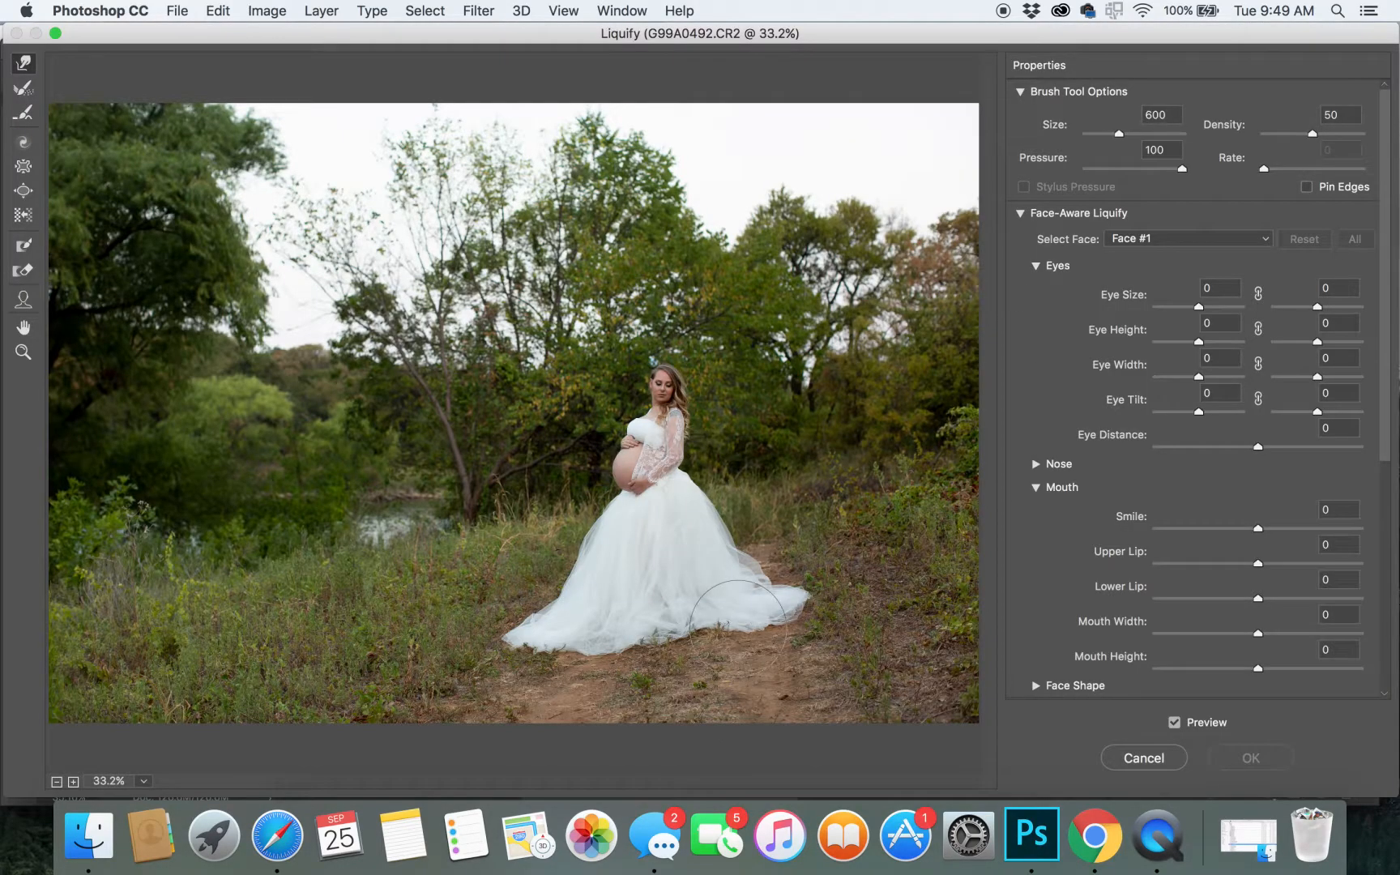
{"action": "left_click_drag", "start_coordinate": [715, 620], "coordinate": [716, 632]}
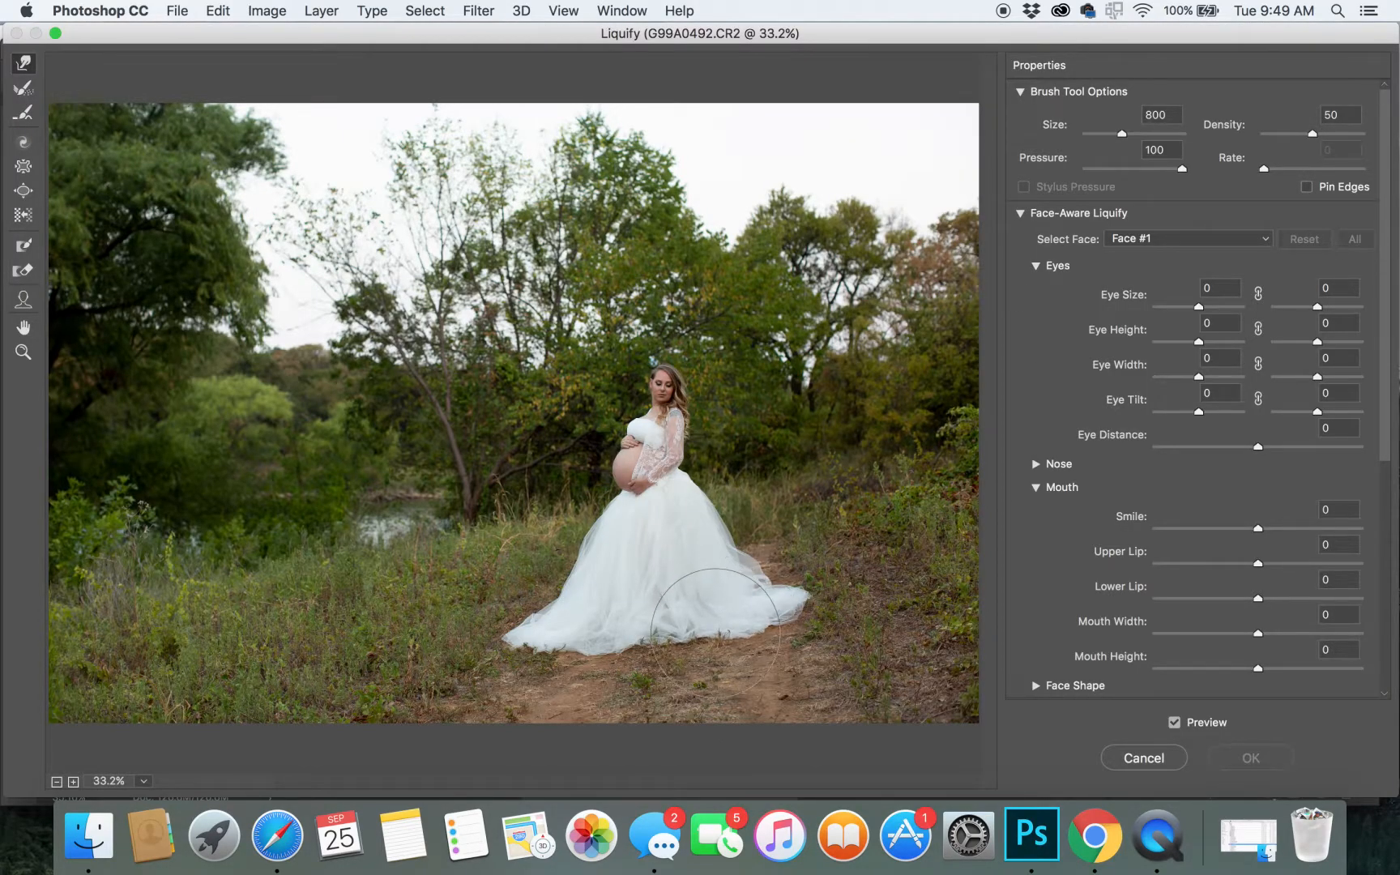
{"action": "left_click_drag", "start_coordinate": [800, 603], "coordinate": [800, 614]}
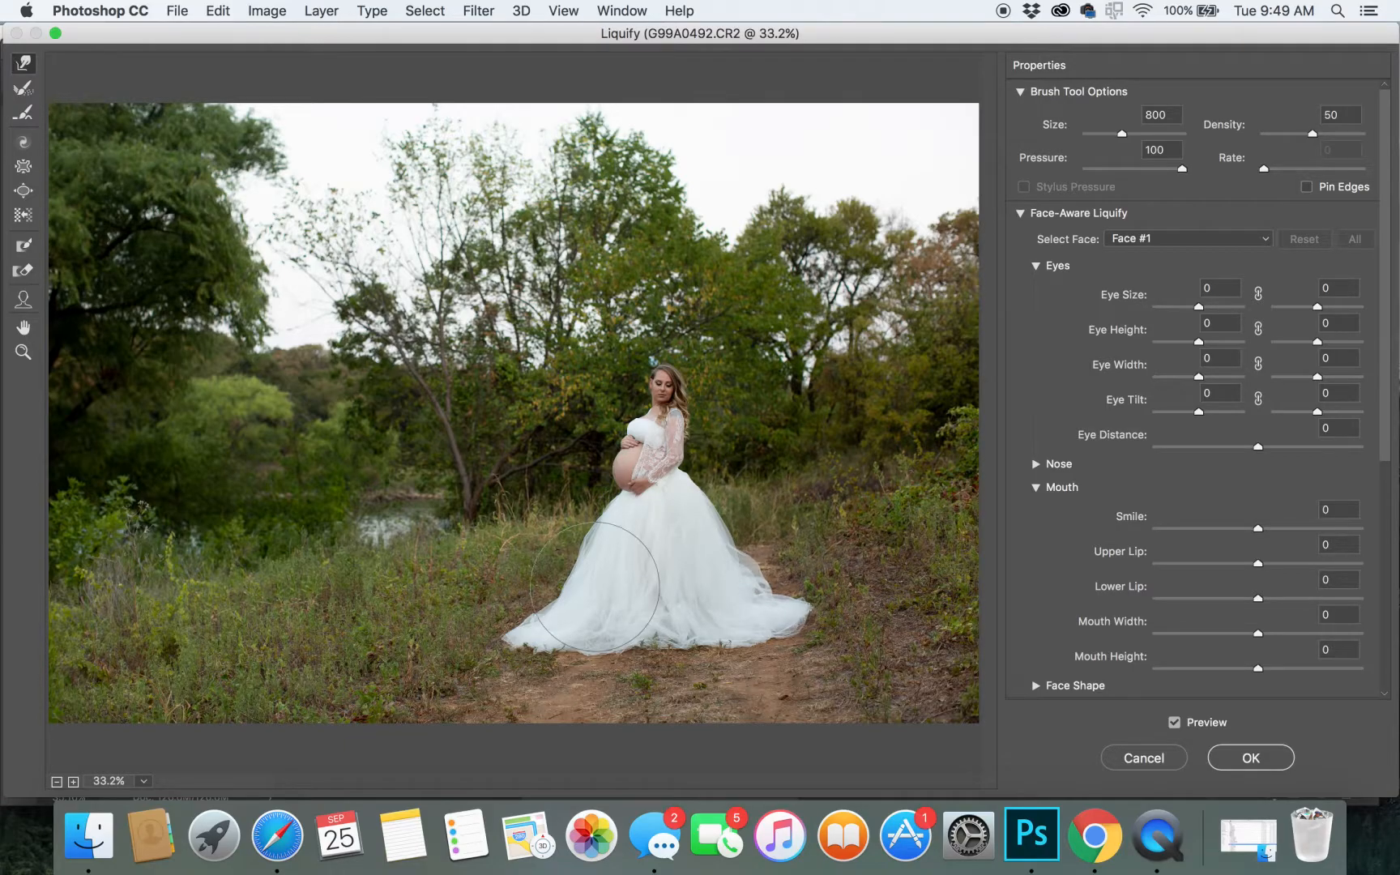
Set the Liquify brush size to 600 for the skirt and apply the Liquify changes.
{"action": "key", "text": "bracketleft"}
{"action": "key", "text": "bracketleft"}
{"action": "key", "text": "bracketleft"}
{"action": "key", "text": "bracketleft"}
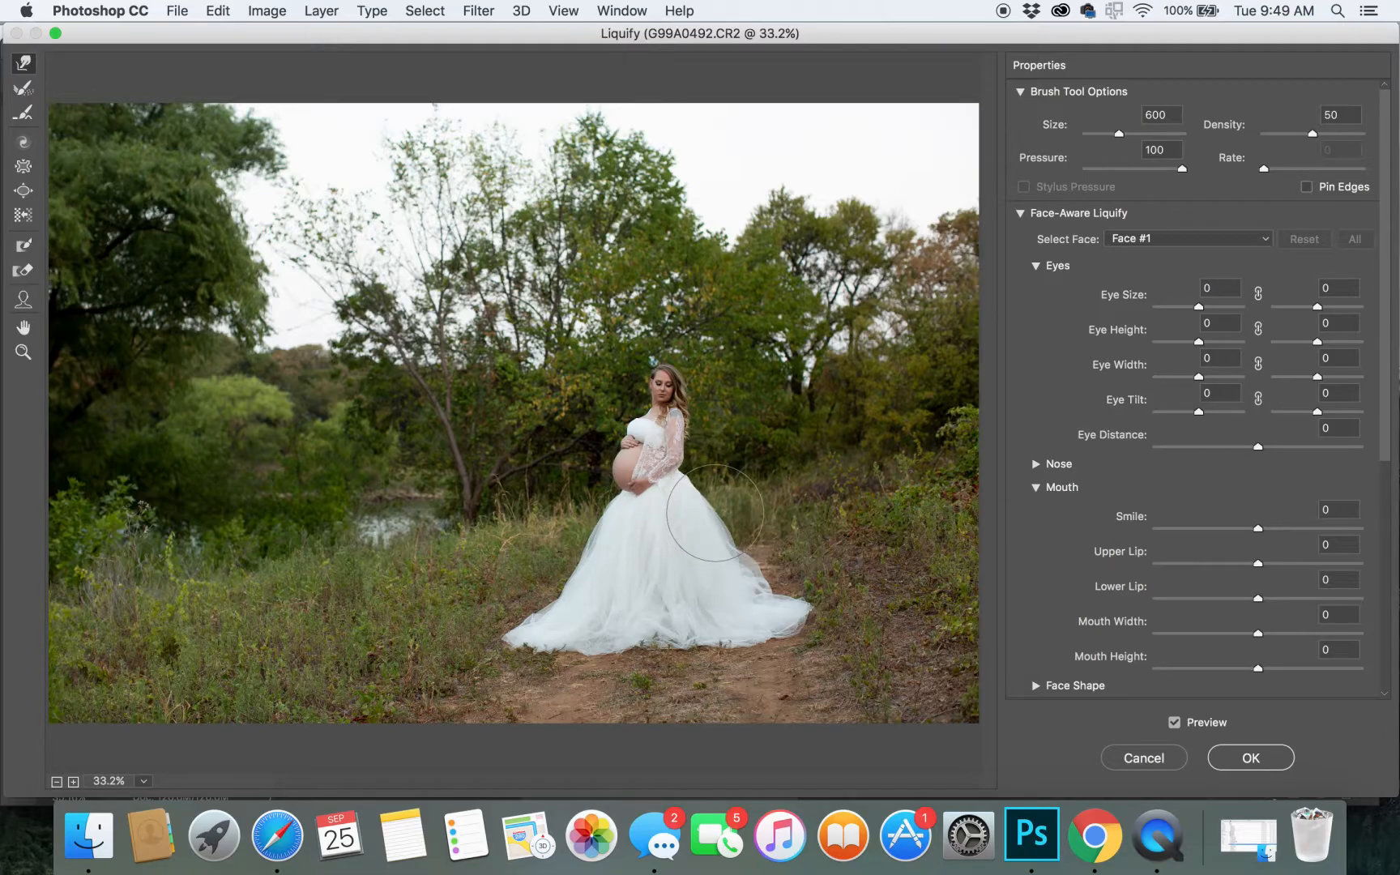
{"action": "key", "text": "bracketright"}
{"action": "key", "text": "bracketright"}
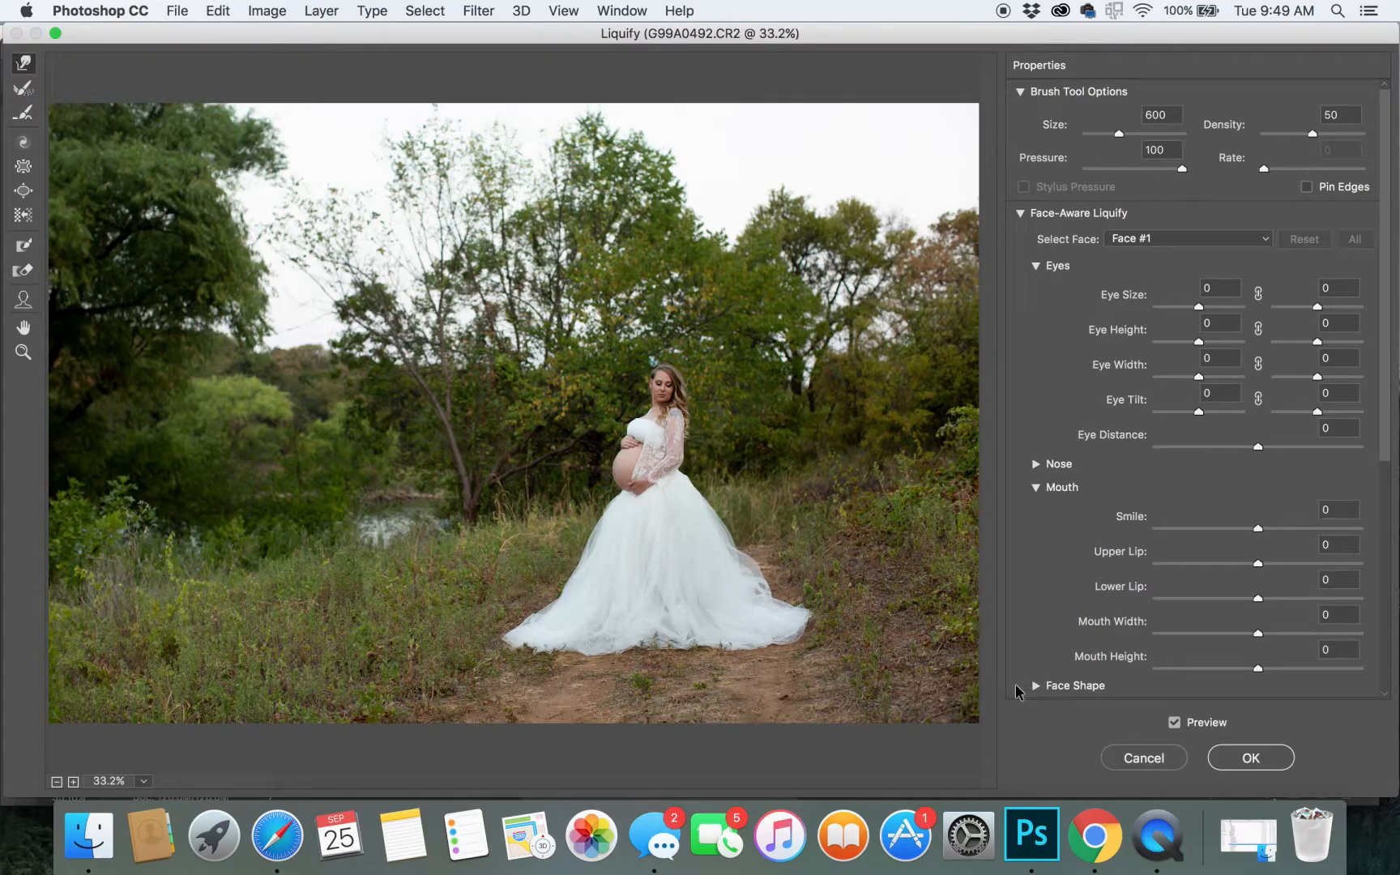
{"action": "left_click", "coordinate": [1246, 759]}
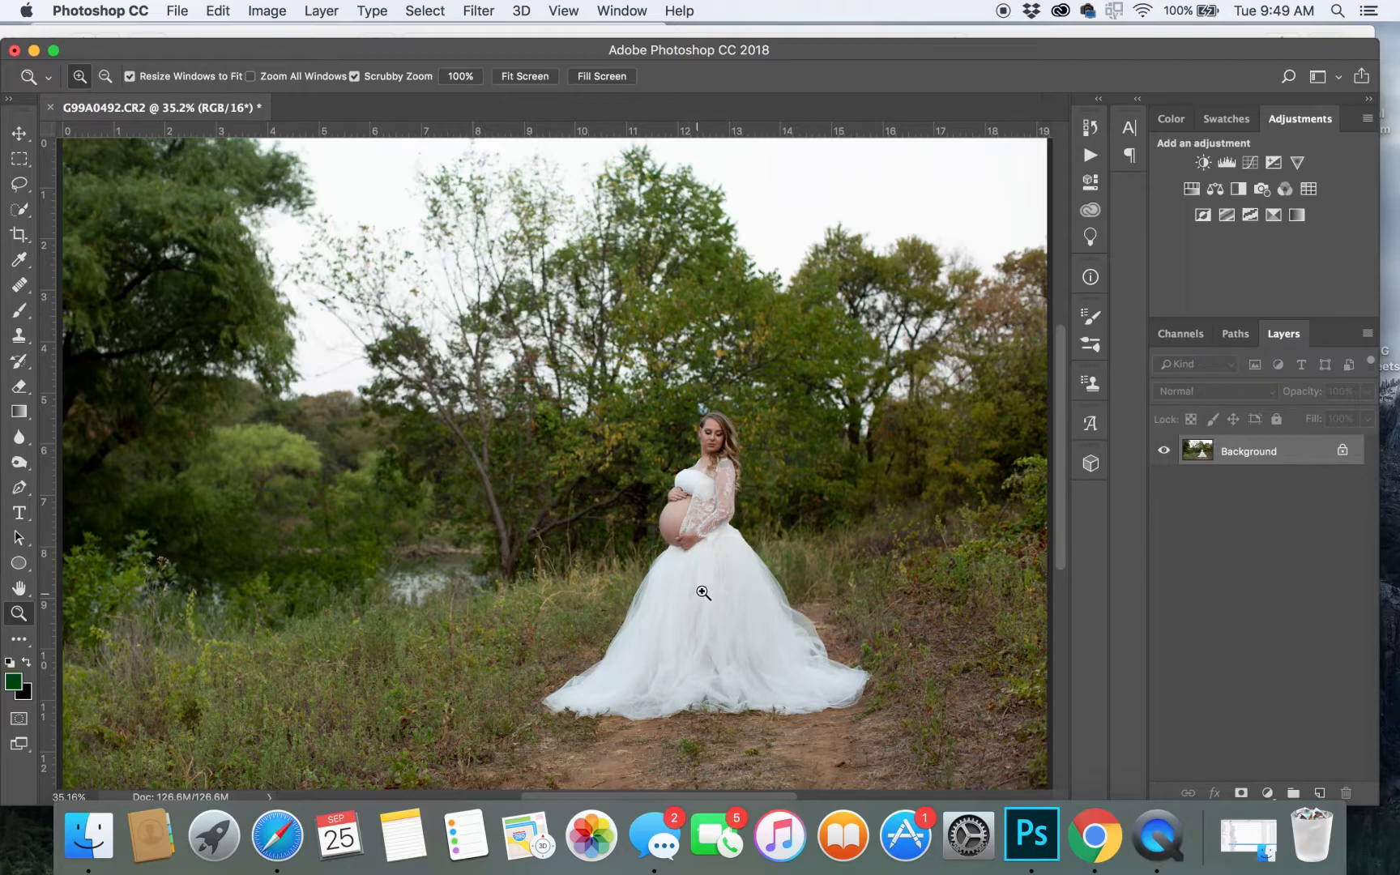
Quick-select the woman and her whole dress with a size 30 brush, subtracting stray background beside her head.
{"action": "key", "text": "super+minus"}
{"action": "key", "text": "super+minus"}
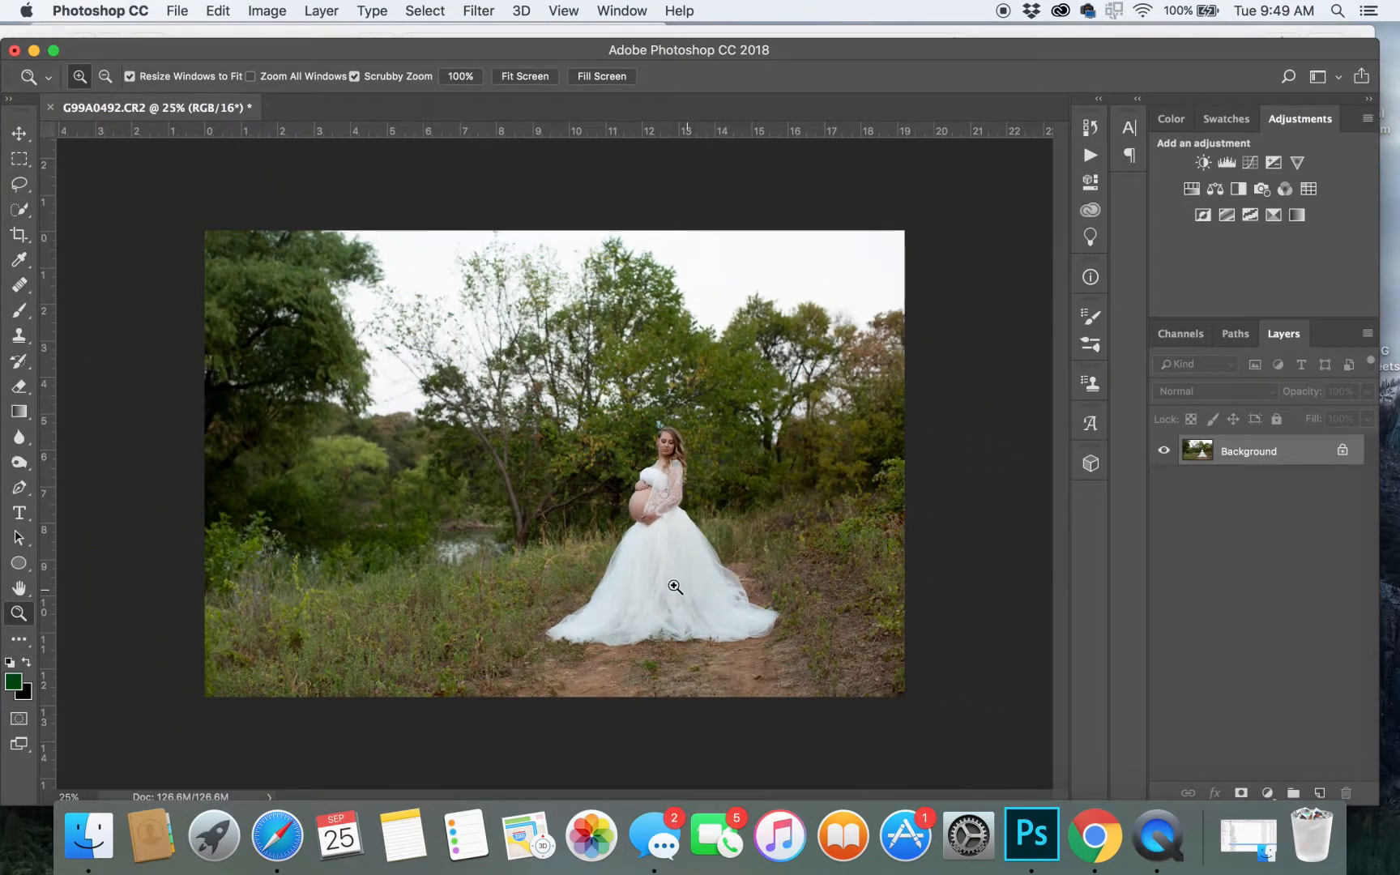
{"action": "left_click", "coordinate": [698, 525]}
{"action": "left_click", "coordinate": [709, 488]}
{"action": "left_click", "coordinate": [719, 486]}
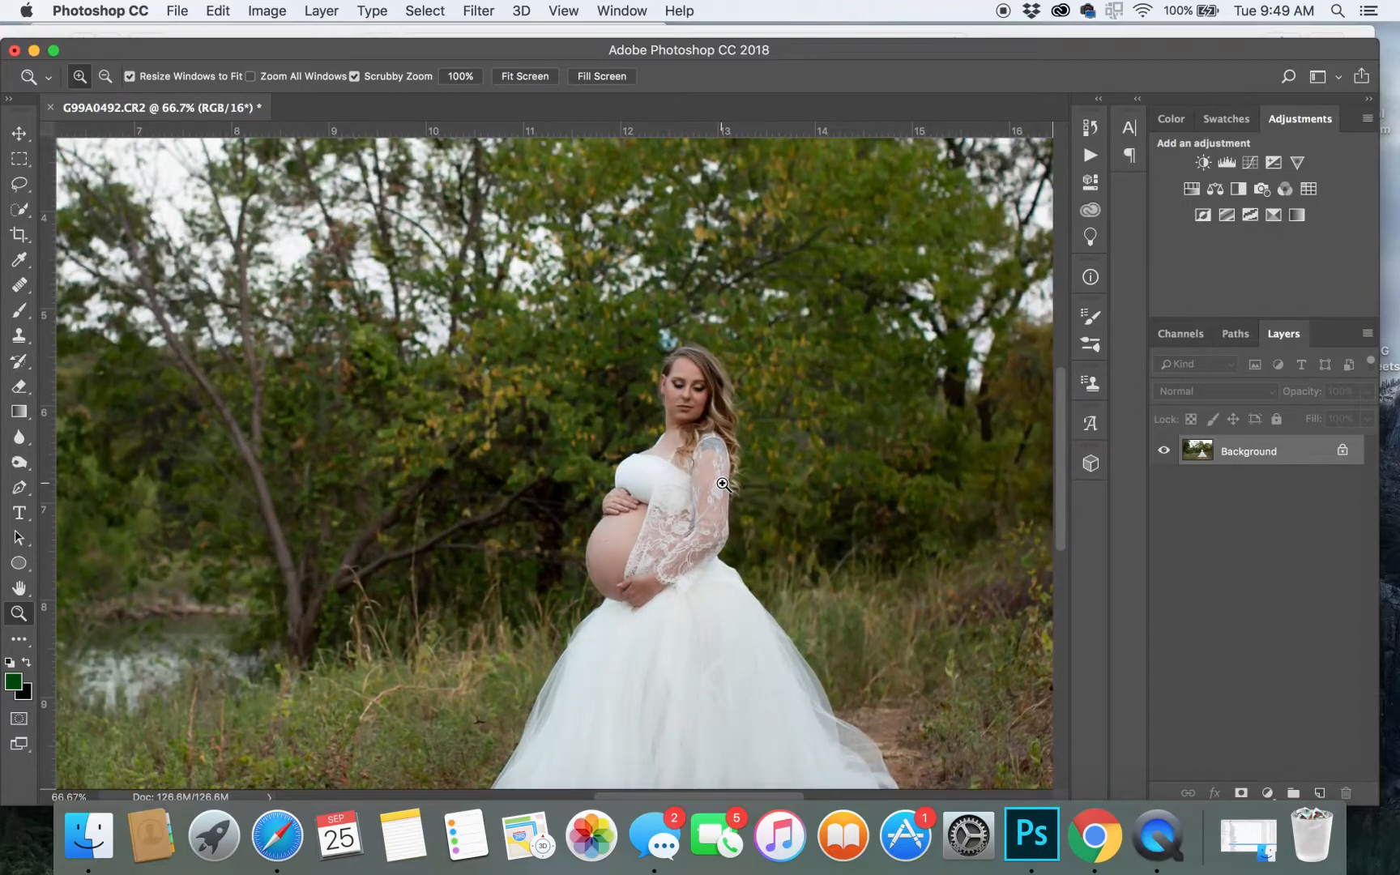
{"action": "left_click_drag", "start_coordinate": [785, 501], "coordinate": [435, 434]}
{"action": "scroll", "coordinate": [384, 402], "scroll_direction": "left", "scroll_amount": 3}
{"action": "scroll", "coordinate": [383, 403], "scroll_direction": "down", "scroll_amount": 2}
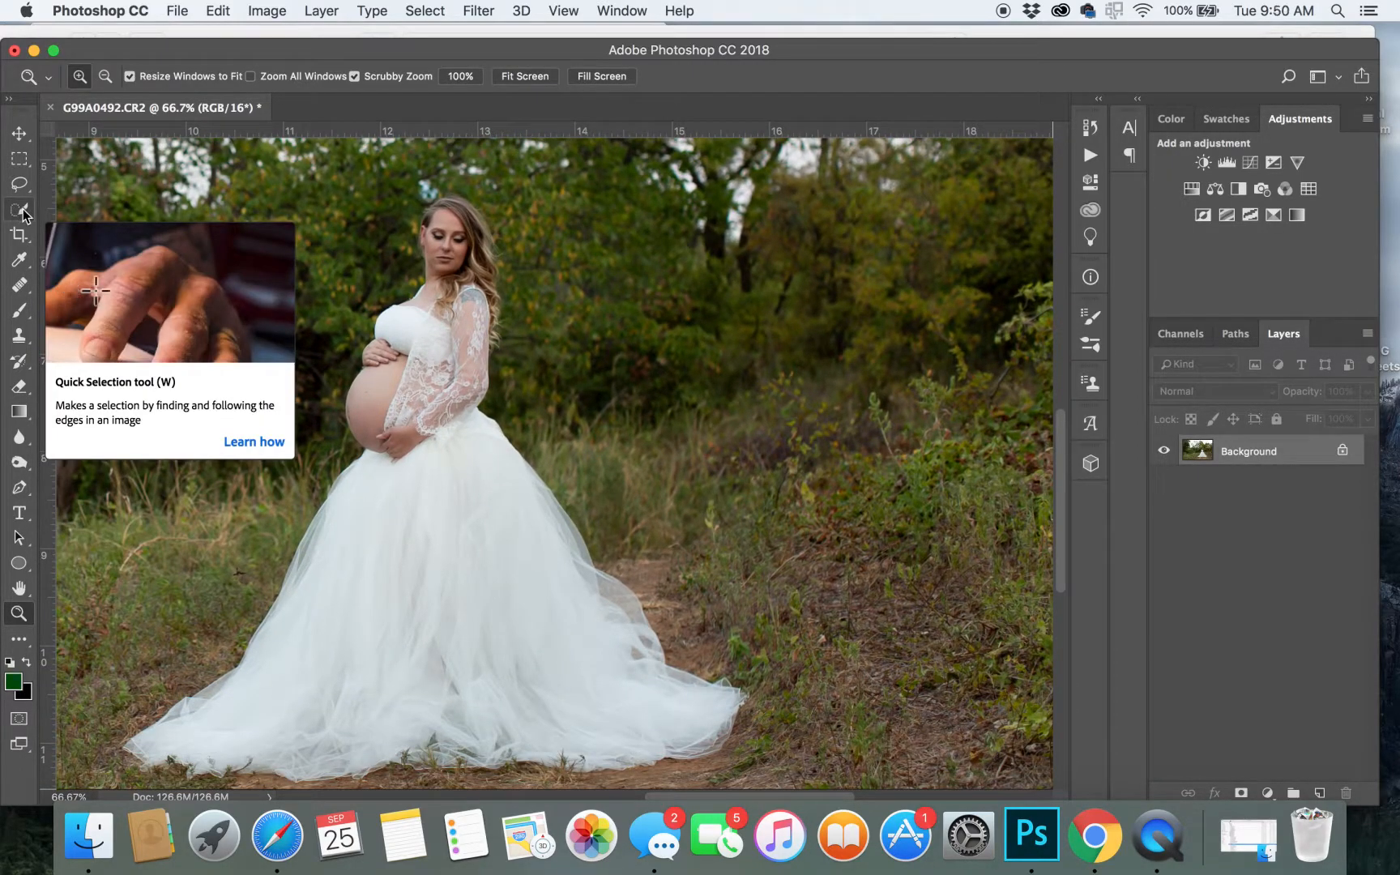
{"action": "left_click", "coordinate": [21, 211]}
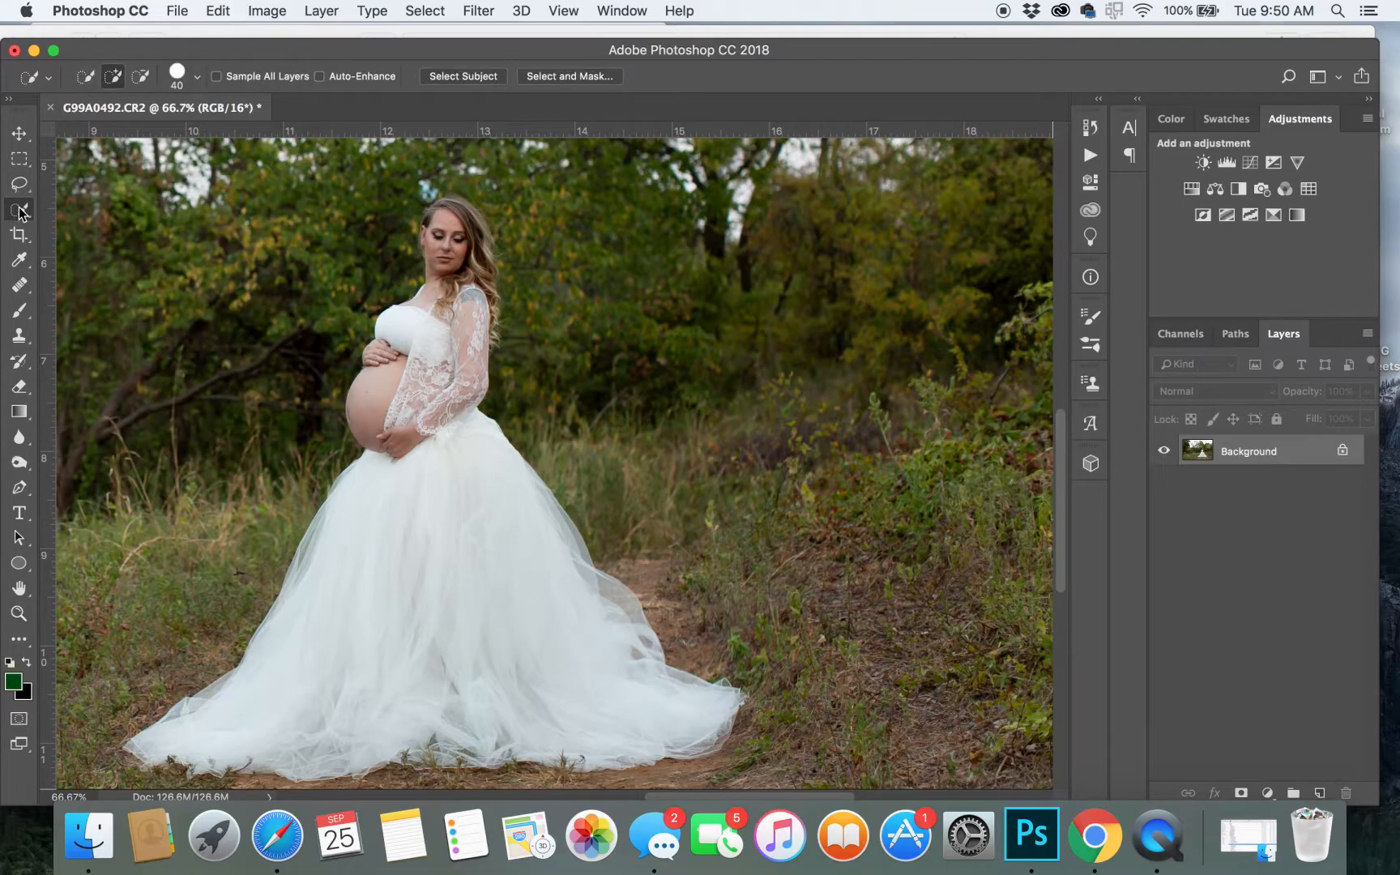
{"action": "key", "text": "bracketleft"}
{"action": "left_click_drag", "start_coordinate": [472, 274], "coordinate": [486, 293]}
{"action": "left_click_drag", "start_coordinate": [384, 472], "coordinate": [355, 545]}
{"action": "left_click", "coordinate": [425, 179], "text": "alt"}
{"action": "key", "text": "alt"}
Open the selection in Select and Mask and refine the hair outline with the size 15 Refine Edge Brush.
{"action": "left_click", "coordinate": [427, 15]}
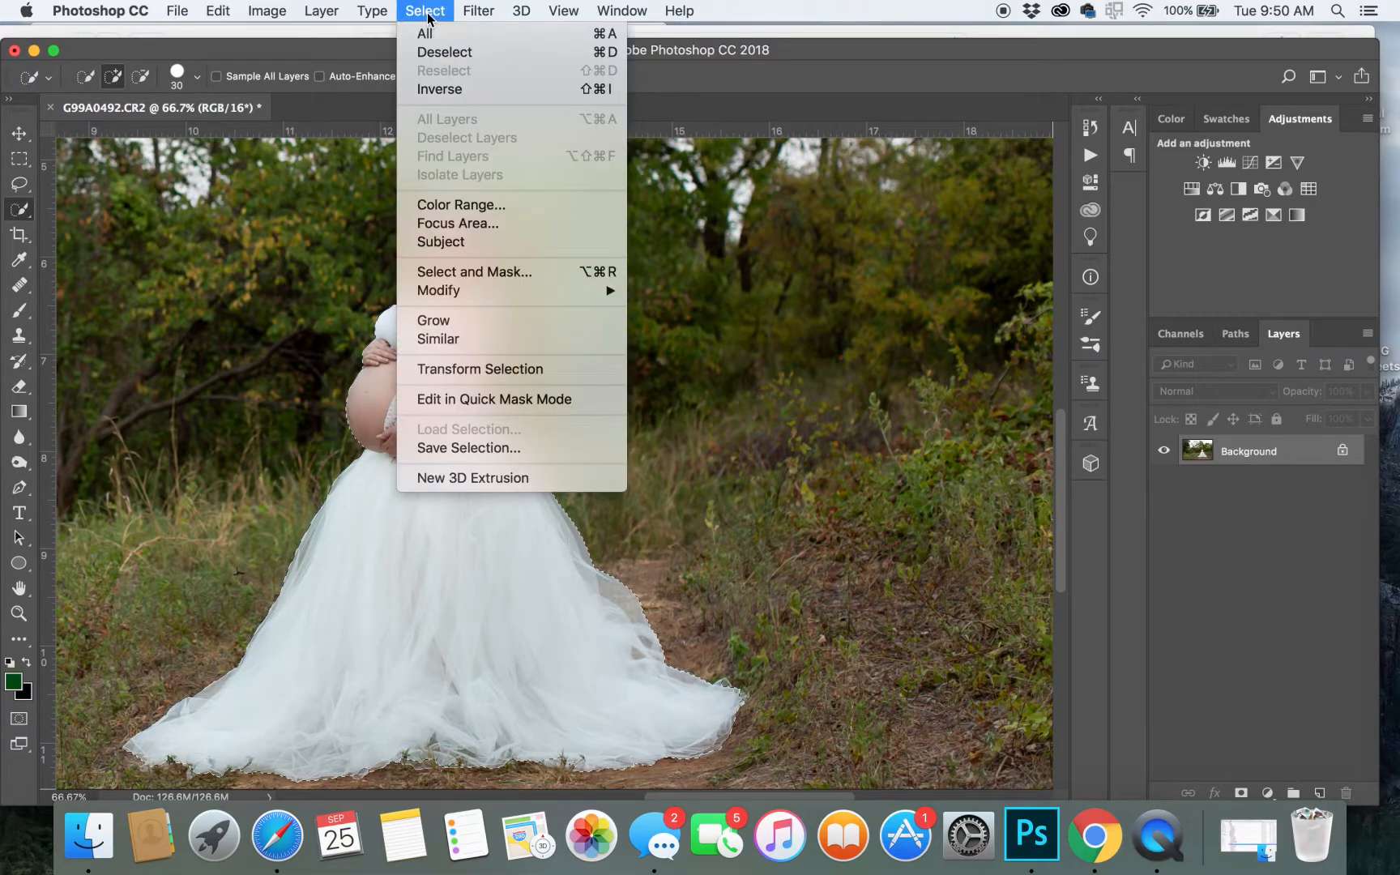
{"action": "left_click", "coordinate": [474, 275]}
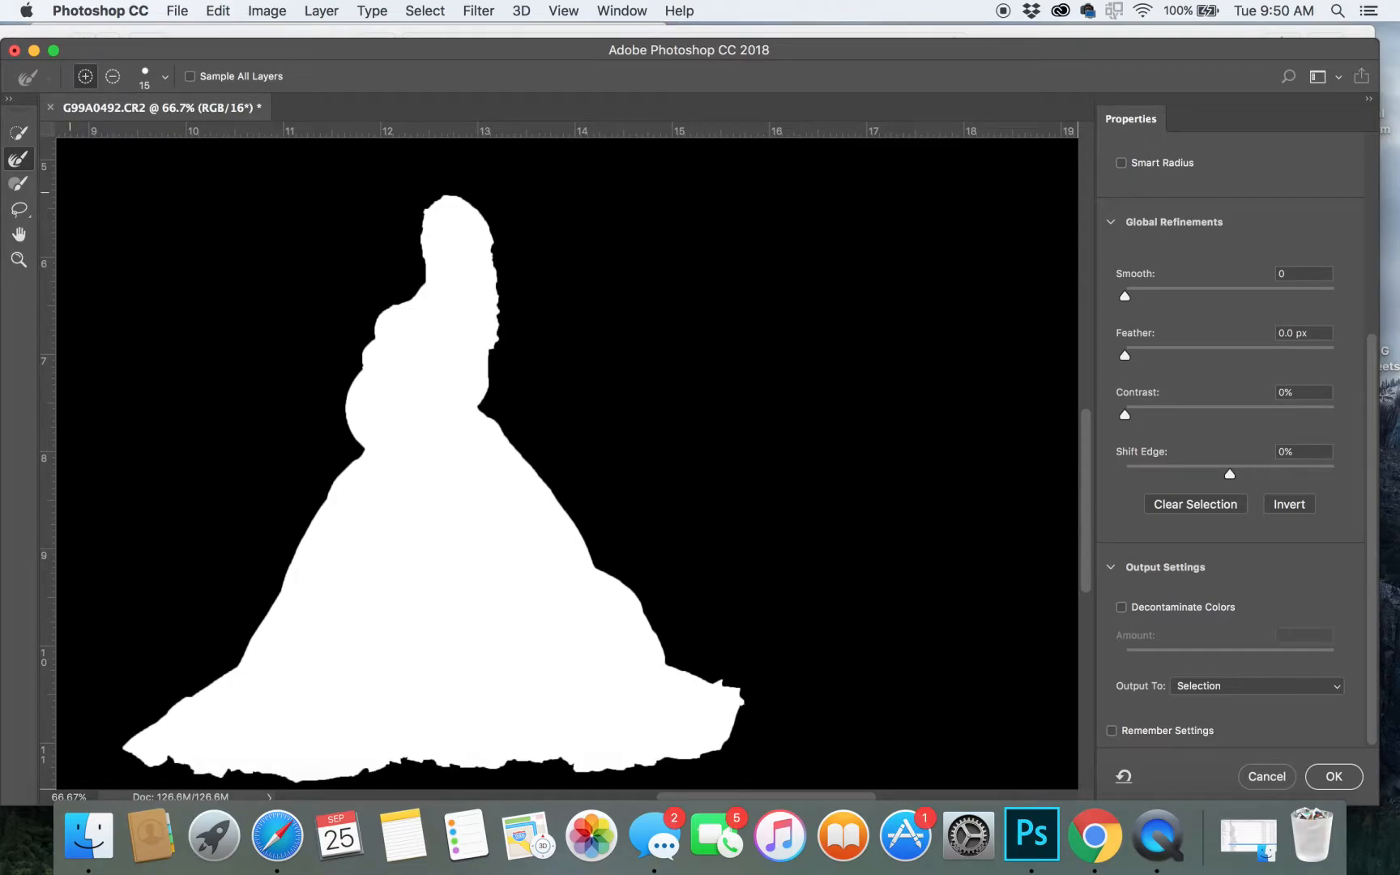
{"action": "key", "text": "z"}
{"action": "left_click", "coordinate": [474, 237]}
{"action": "left_click", "coordinate": [477, 255]}
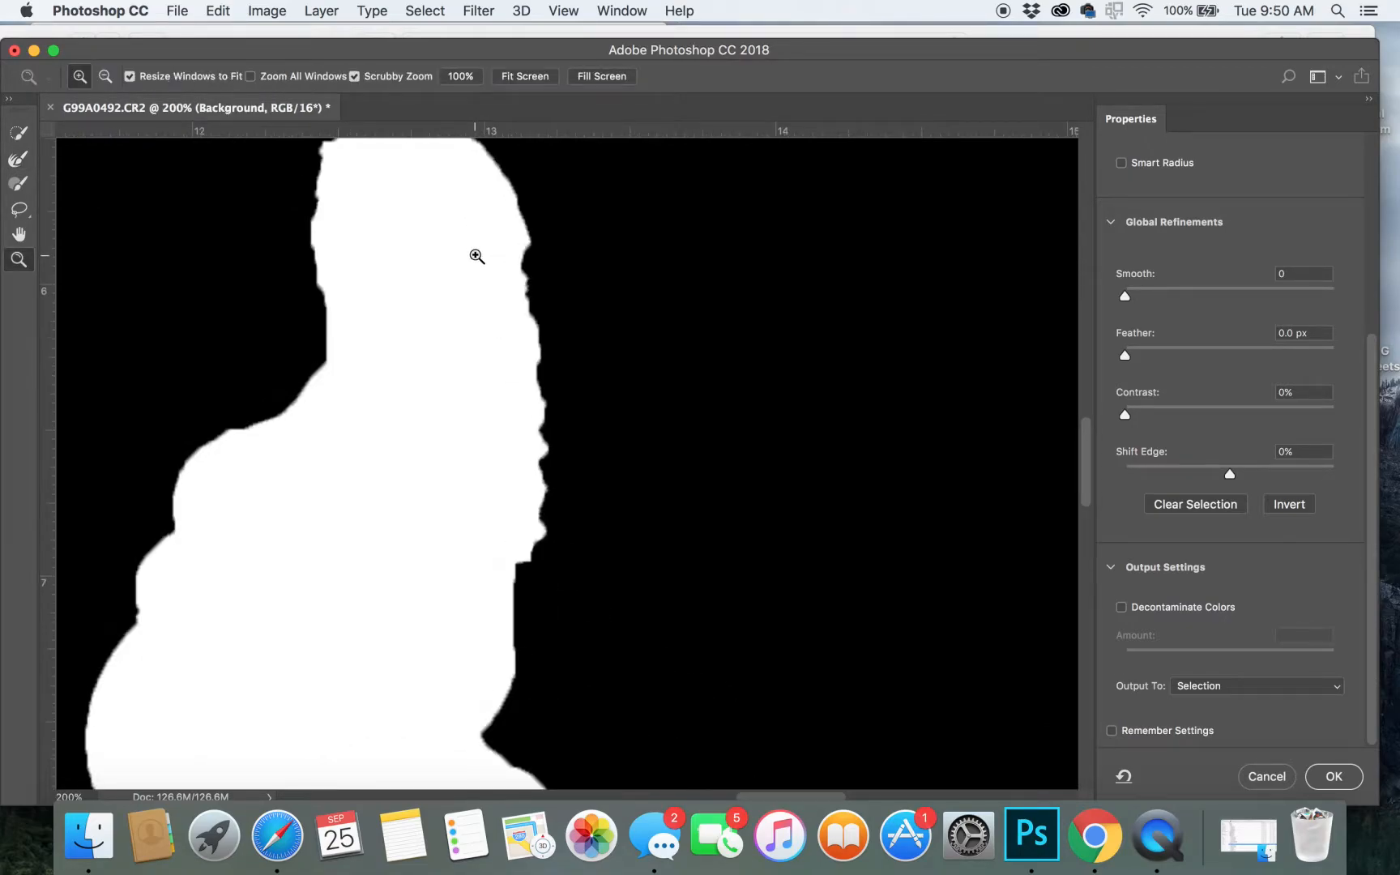
{"action": "scroll", "coordinate": [477, 256], "scroll_direction": "up", "scroll_amount": 5}
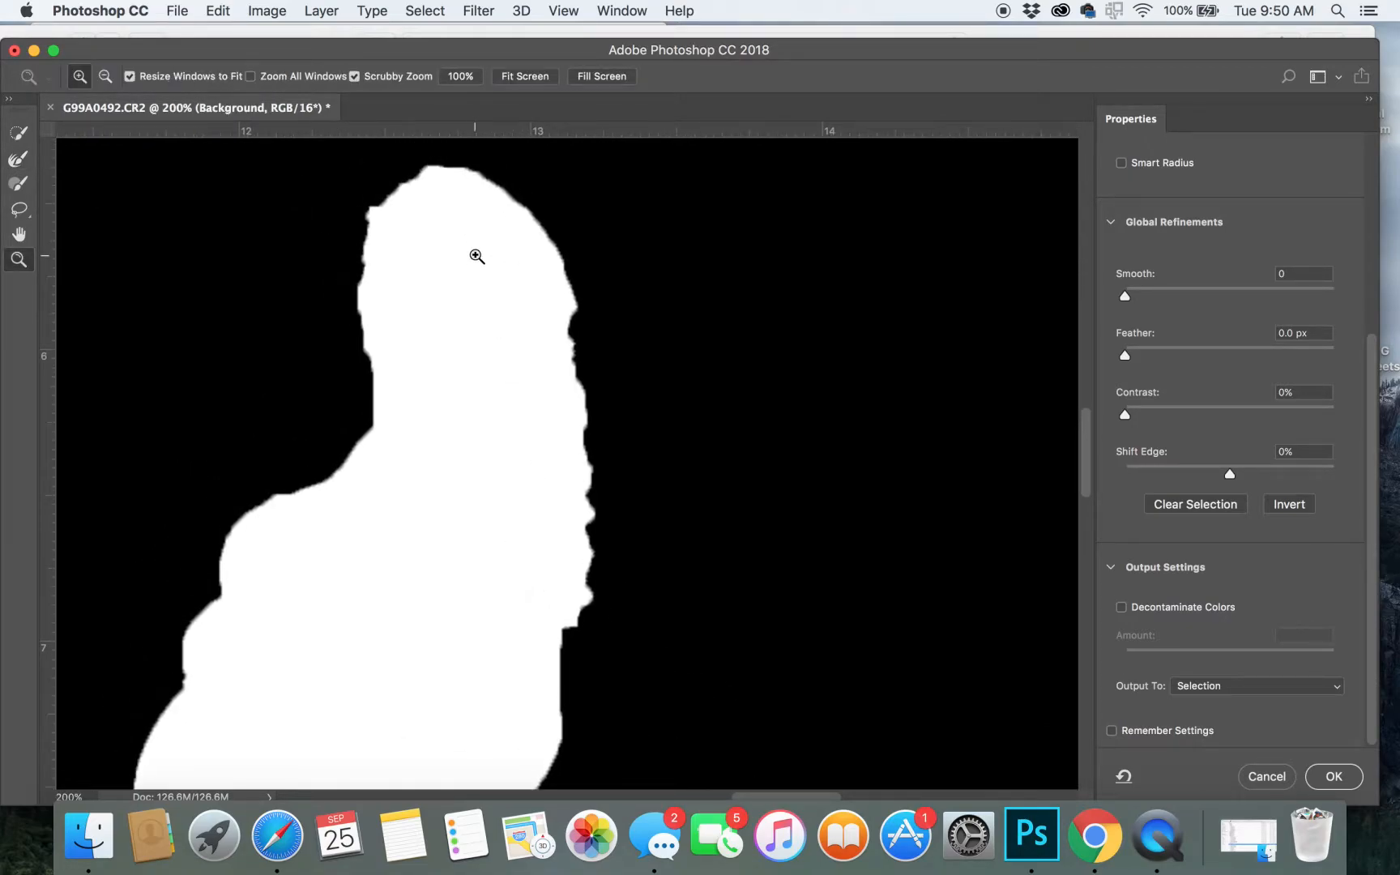
{"action": "left_click", "coordinate": [19, 185]}
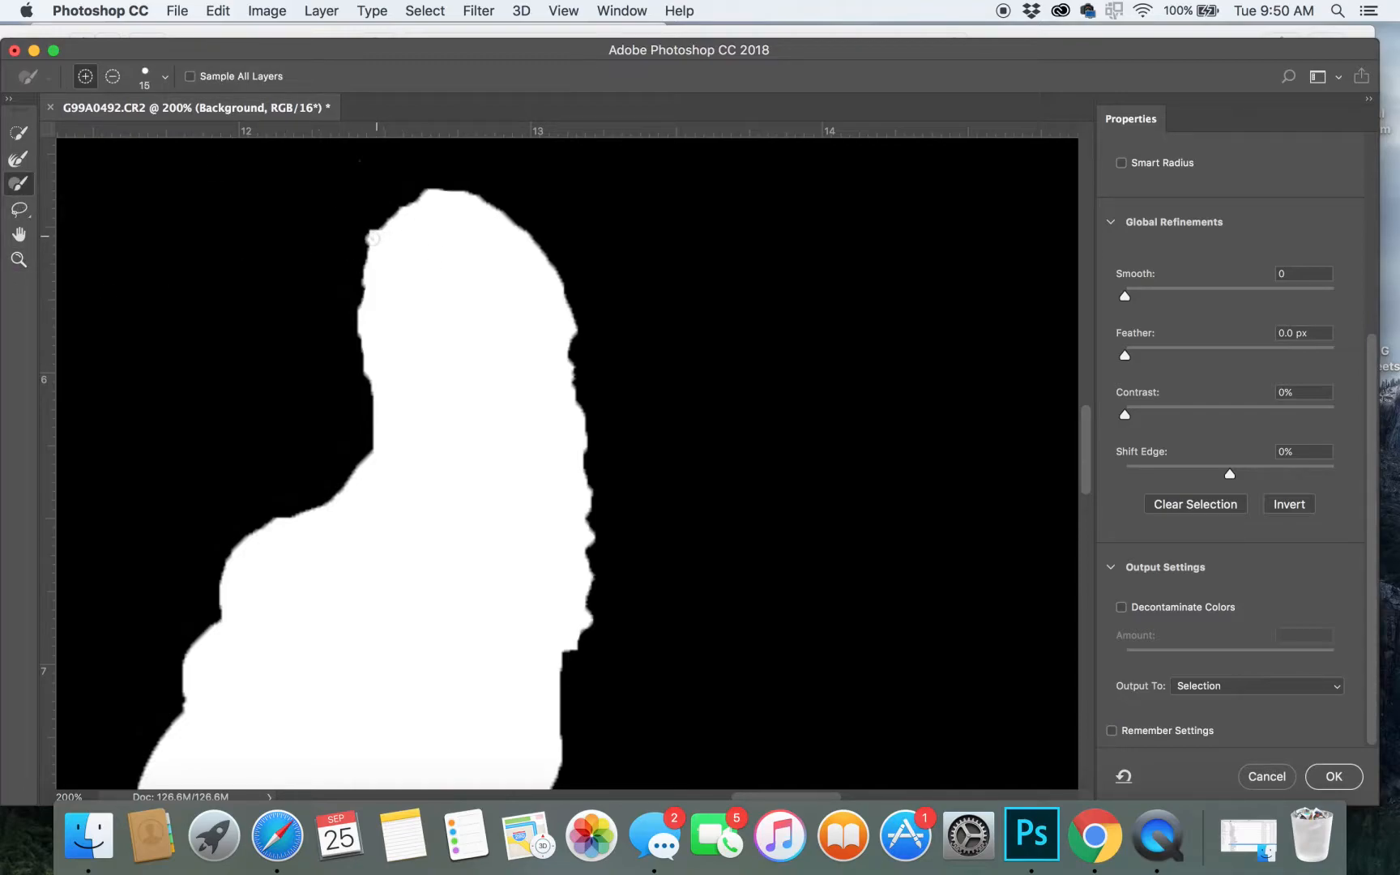
{"action": "left_click", "coordinate": [19, 162]}
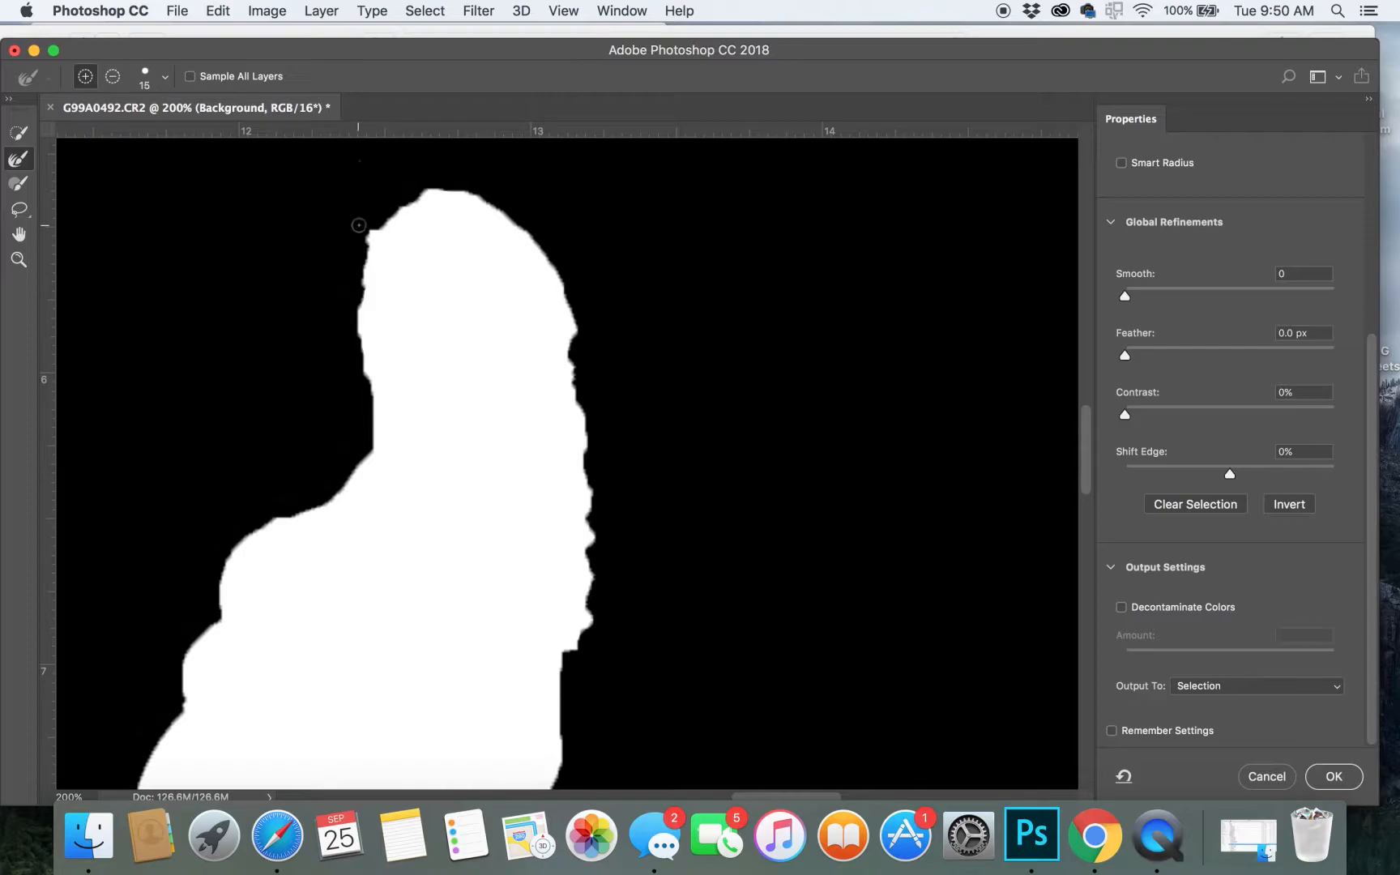
{"action": "mouse_move", "coordinate": [372, 214]}
{"action": "left_mouse_down"}
{"action": "mouse_move", "coordinate": [359, 299]}
{"action": "mouse_move", "coordinate": [364, 245]}
{"action": "mouse_move", "coordinate": [398, 205]}
{"action": "mouse_move", "coordinate": [439, 189]}
{"action": "mouse_move", "coordinate": [423, 189]}
{"action": "mouse_move", "coordinate": [489, 200]}
{"action": "mouse_move", "coordinate": [553, 256]}
{"action": "mouse_move", "coordinate": [592, 427]}
{"action": "mouse_move", "coordinate": [572, 647]}
{"action": "mouse_move", "coordinate": [594, 608]}
{"action": "mouse_move", "coordinate": [596, 528]}
{"action": "mouse_move", "coordinate": [581, 605]}
{"action": "left_mouse_up"}
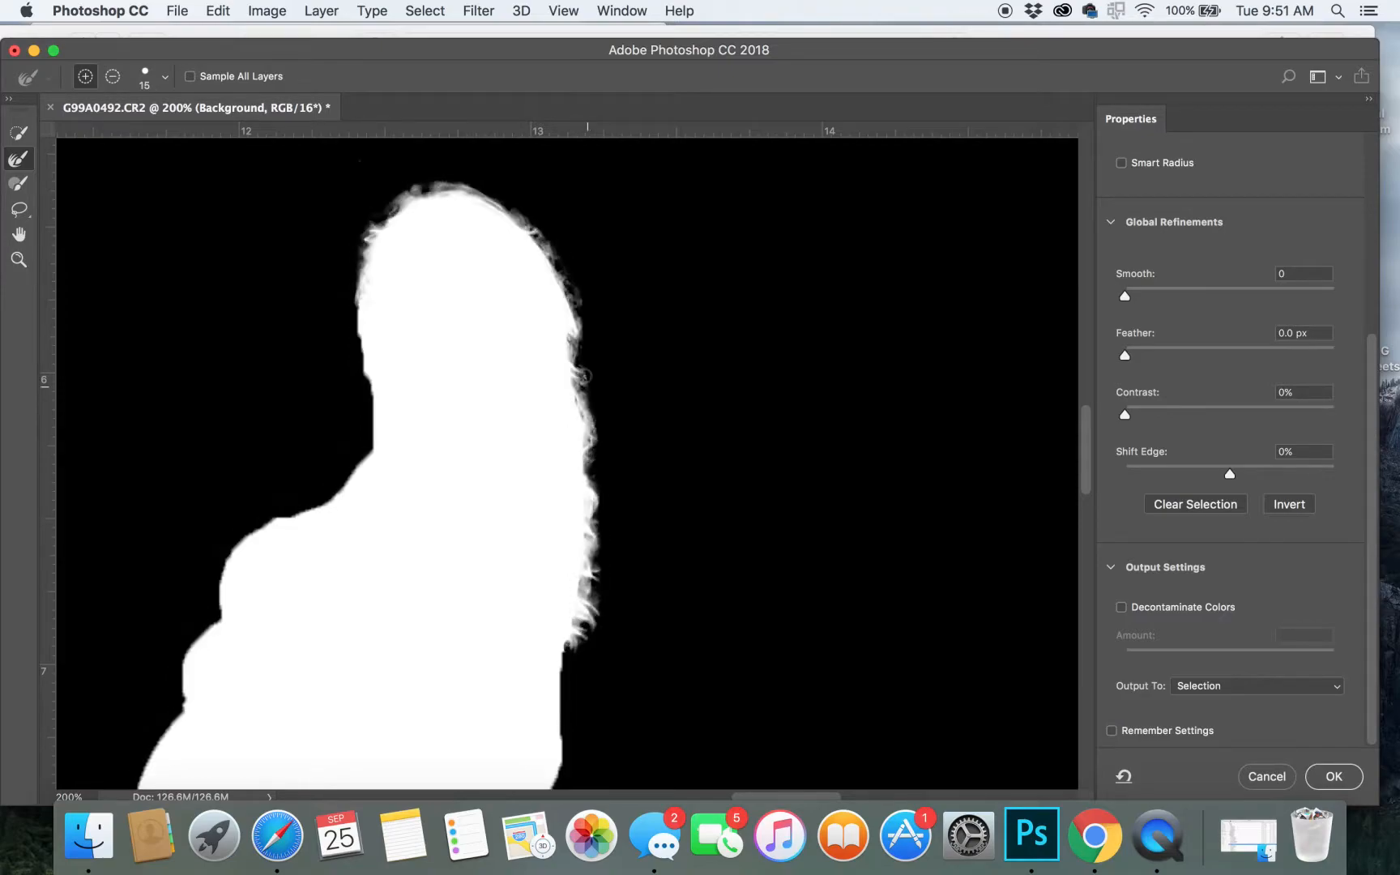
{"action": "mouse_move", "coordinate": [379, 229]}
{"action": "left_mouse_down"}
{"action": "mouse_move", "coordinate": [366, 246]}
{"action": "mouse_move", "coordinate": [416, 181]}
{"action": "mouse_move", "coordinate": [444, 178]}
{"action": "left_mouse_up"}
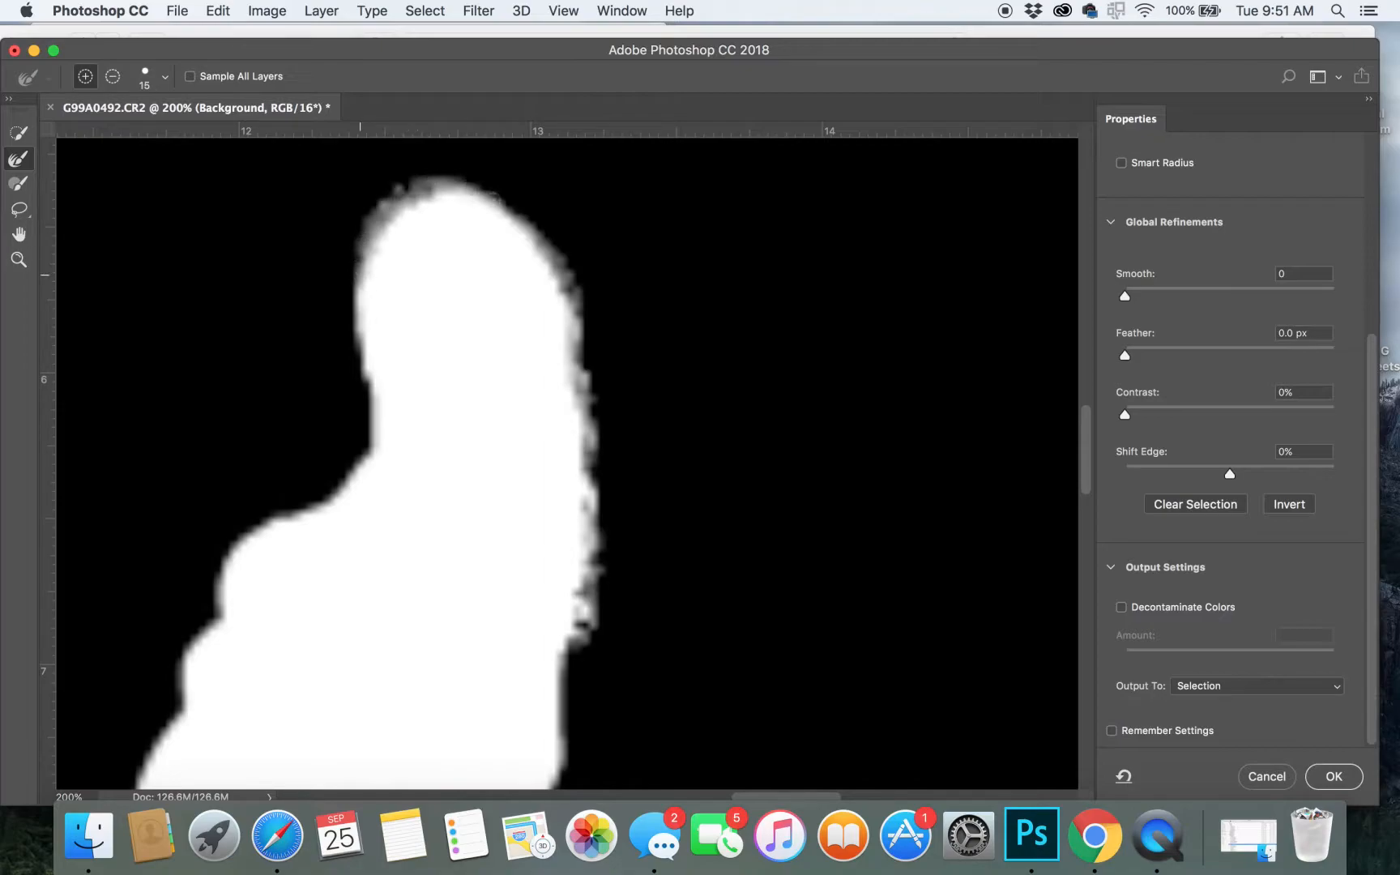
{"action": "mouse_move", "coordinate": [589, 453]}
{"action": "left_mouse_down"}
{"action": "mouse_move", "coordinate": [579, 619]}
{"action": "mouse_move", "coordinate": [596, 510]}
{"action": "mouse_move", "coordinate": [580, 443]}
{"action": "left_mouse_up"}
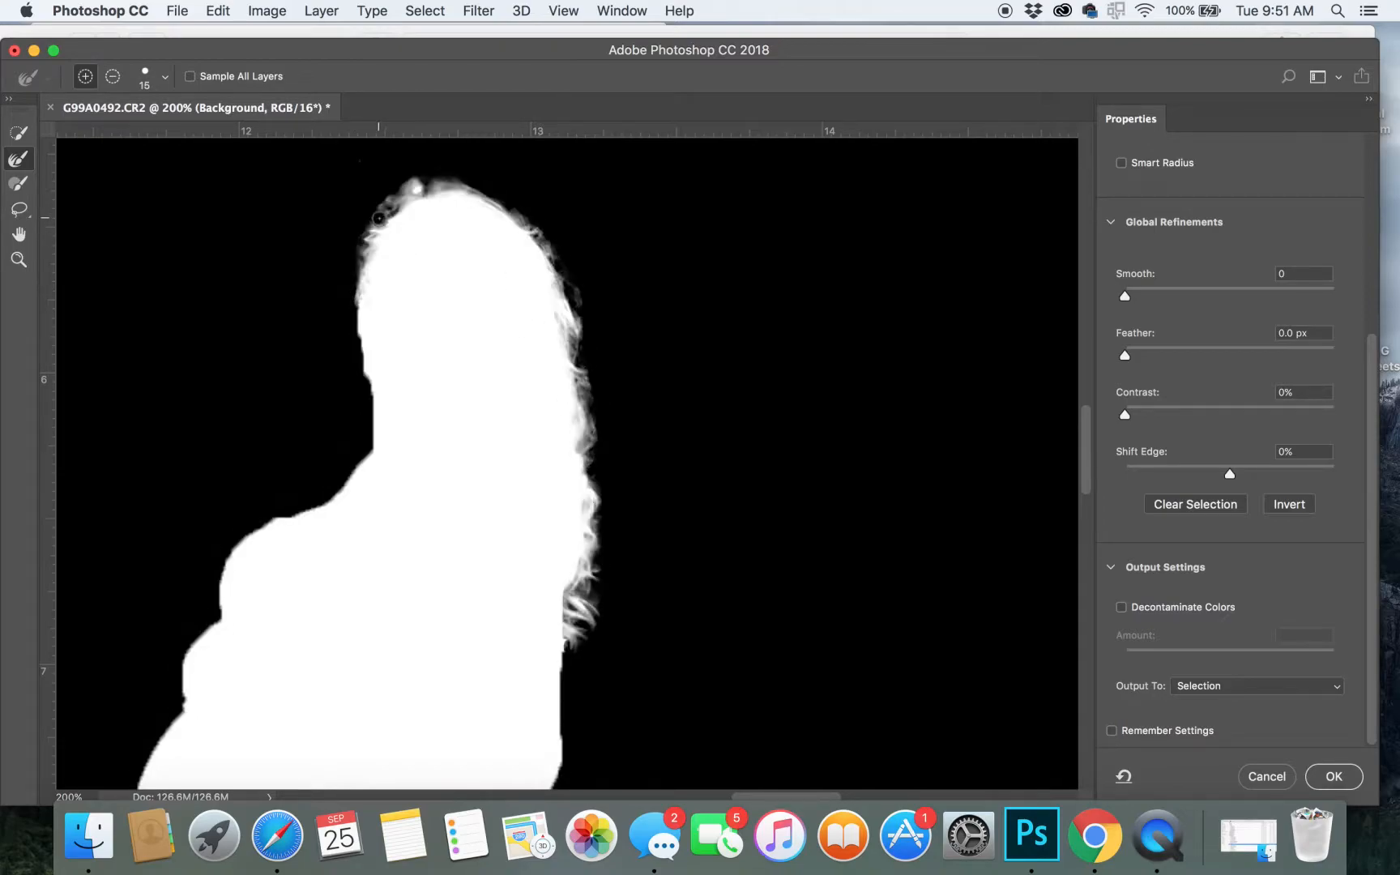
{"action": "left_click", "coordinate": [24, 188]}
{"action": "mouse_move", "coordinate": [416, 187]}
{"action": "left_mouse_down"}
{"action": "mouse_move", "coordinate": [423, 173]}
{"action": "mouse_move", "coordinate": [378, 213]}
{"action": "mouse_move", "coordinate": [420, 175]}
{"action": "left_mouse_up"}
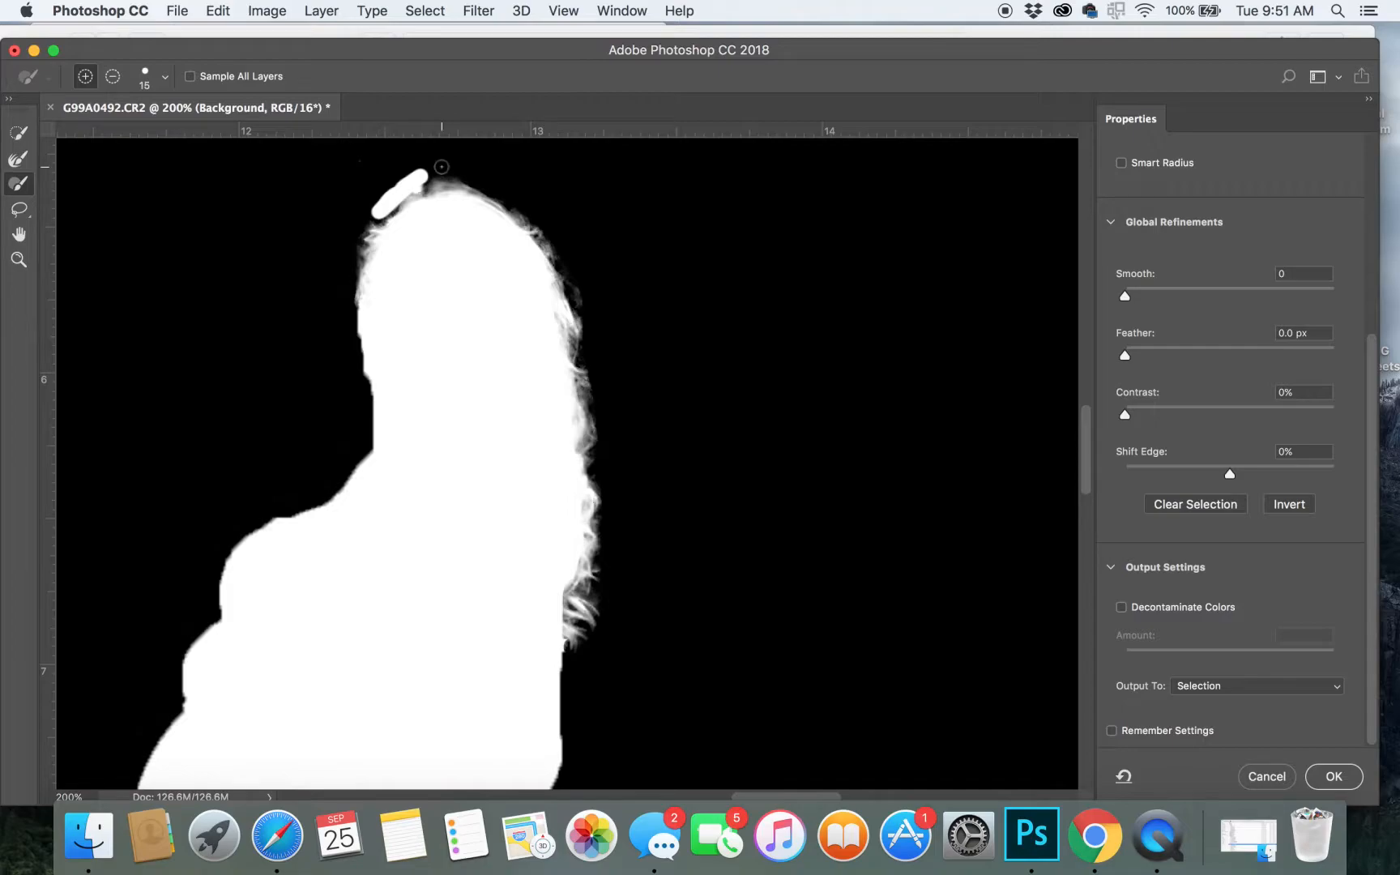
{"action": "key", "text": "super+z"}
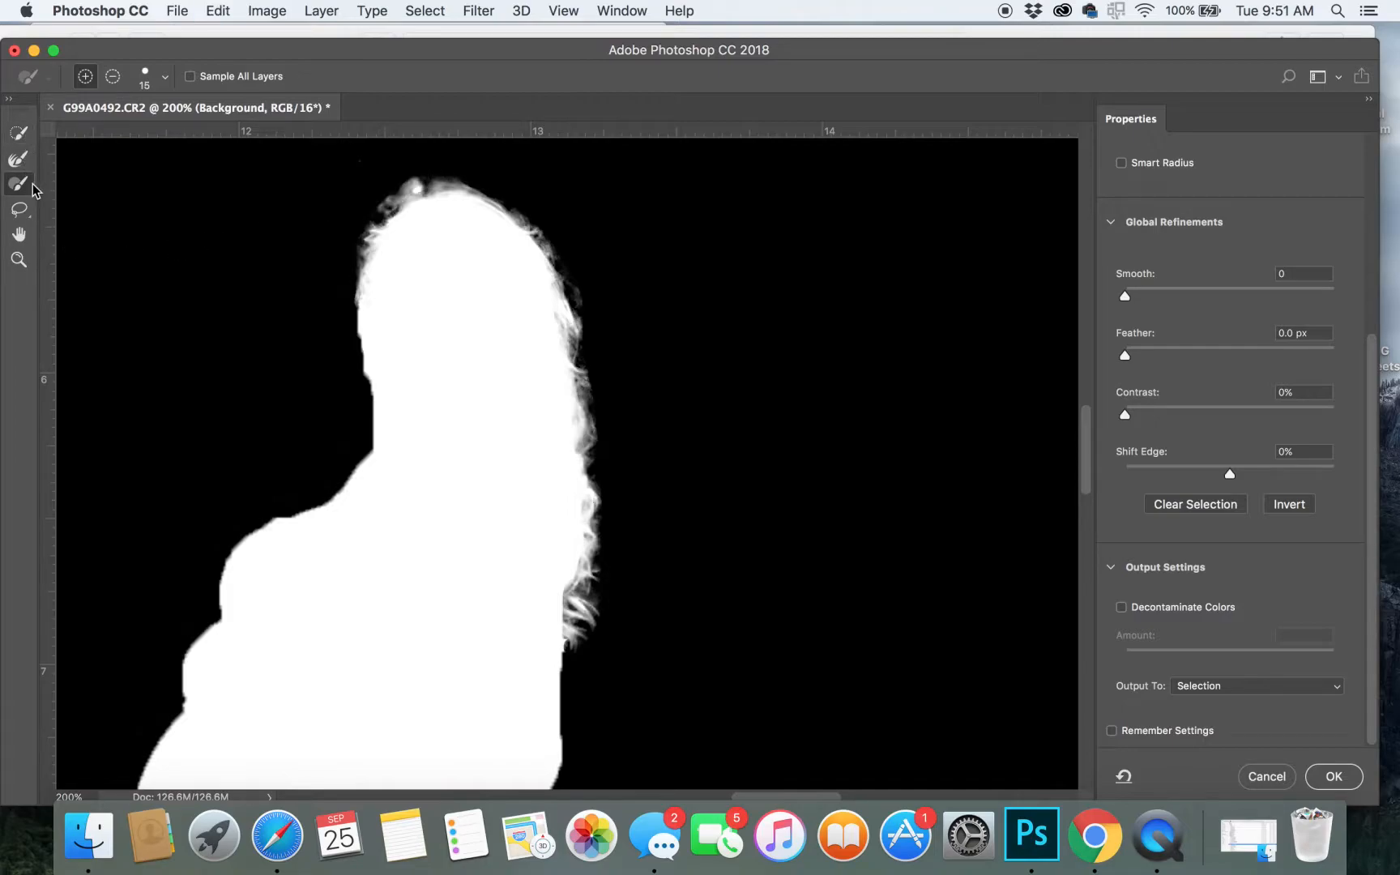
Refine the hair edge further at the crown and along the lower curls with the Refine Edge Brush.
{"action": "left_click", "coordinate": [24, 165]}
{"action": "mouse_move", "coordinate": [431, 196]}
{"action": "left_mouse_down"}
{"action": "mouse_move", "coordinate": [417, 198]}
{"action": "mouse_move", "coordinate": [459, 198]}
{"action": "left_mouse_up"}
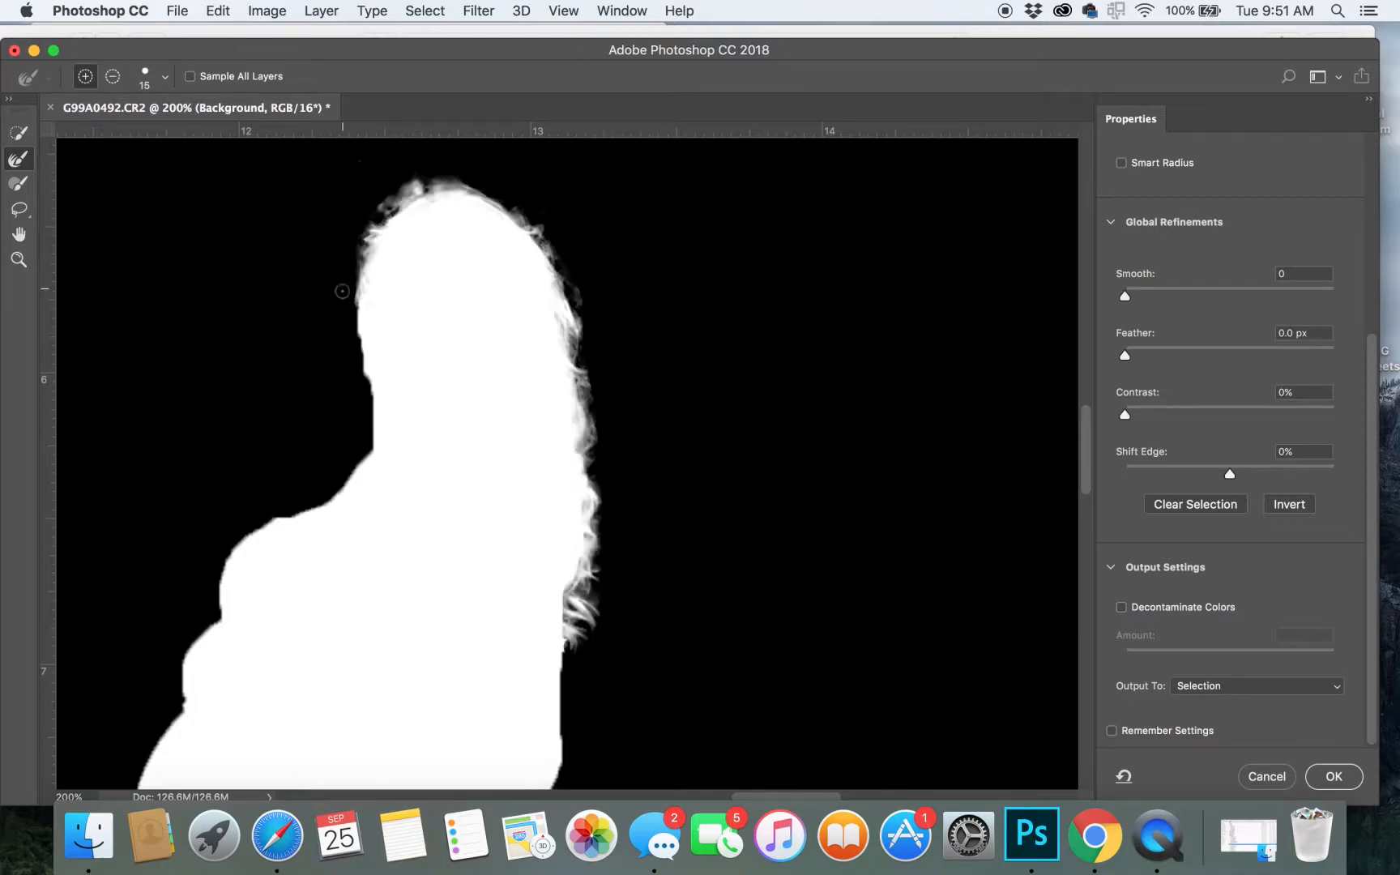
{"action": "left_click_drag", "start_coordinate": [582, 594], "coordinate": [578, 517]}
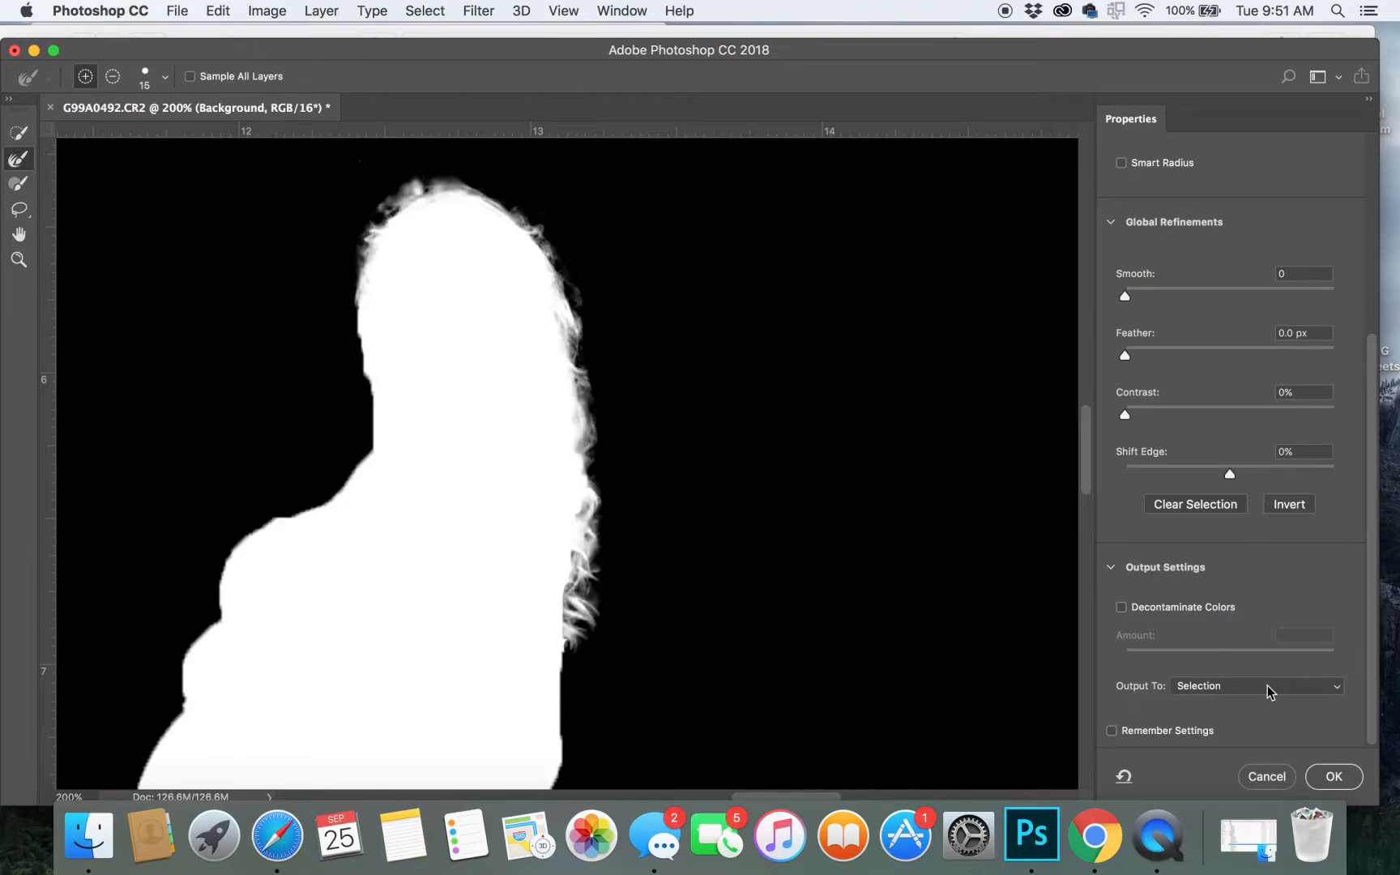
Set Shift Edge to -10% and Contrast to 5%, and output the refined selection to a new layer.
{"action": "left_click", "coordinate": [1227, 472]}
{"action": "left_click_drag", "start_coordinate": [1228, 475], "coordinate": [1219, 474]}
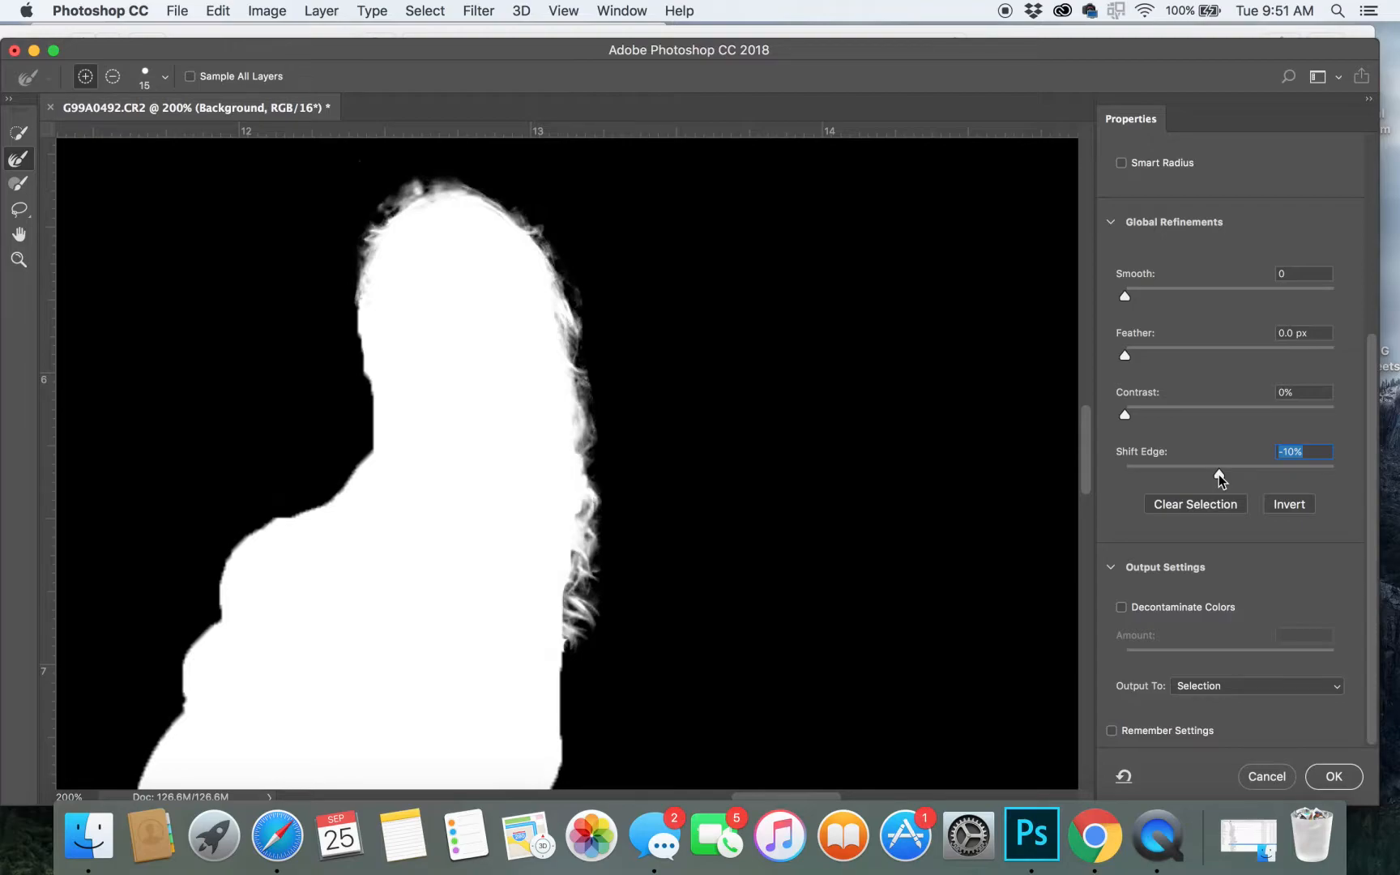
{"action": "left_click_drag", "start_coordinate": [1132, 416], "coordinate": [1135, 414]}
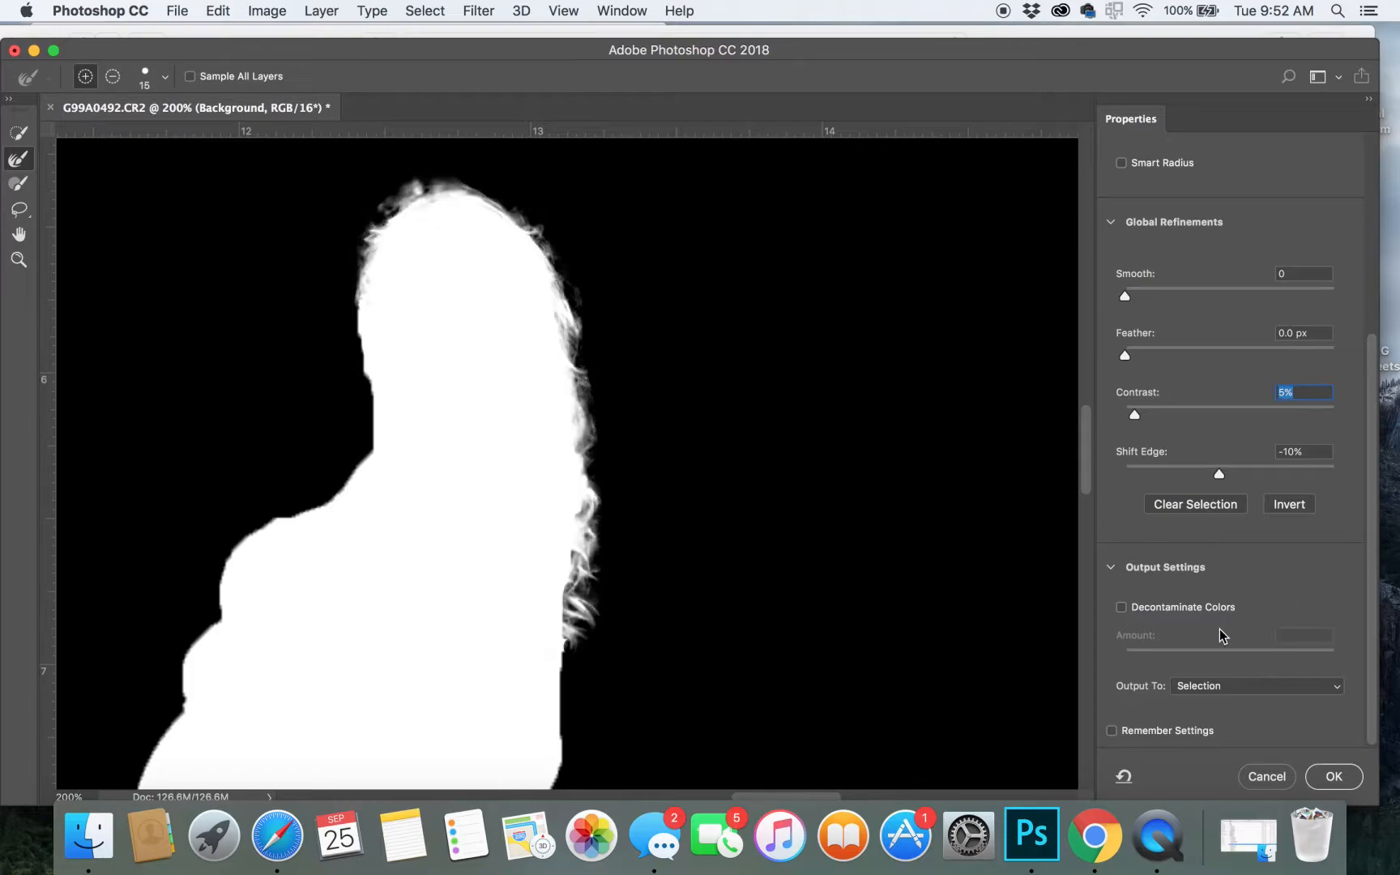
{"action": "left_click", "coordinate": [1214, 686]}
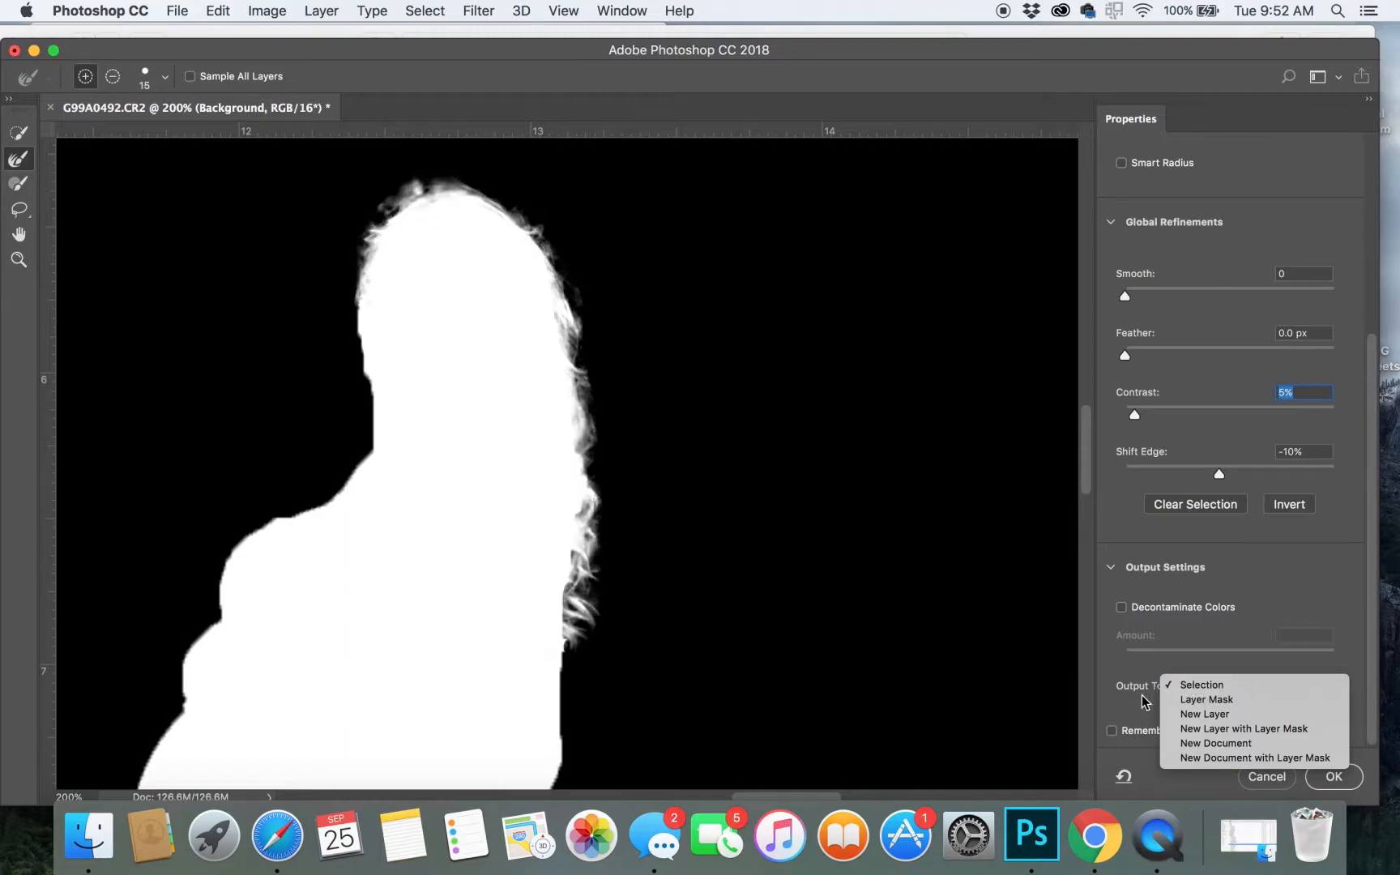
{"action": "left_click", "coordinate": [1214, 718]}
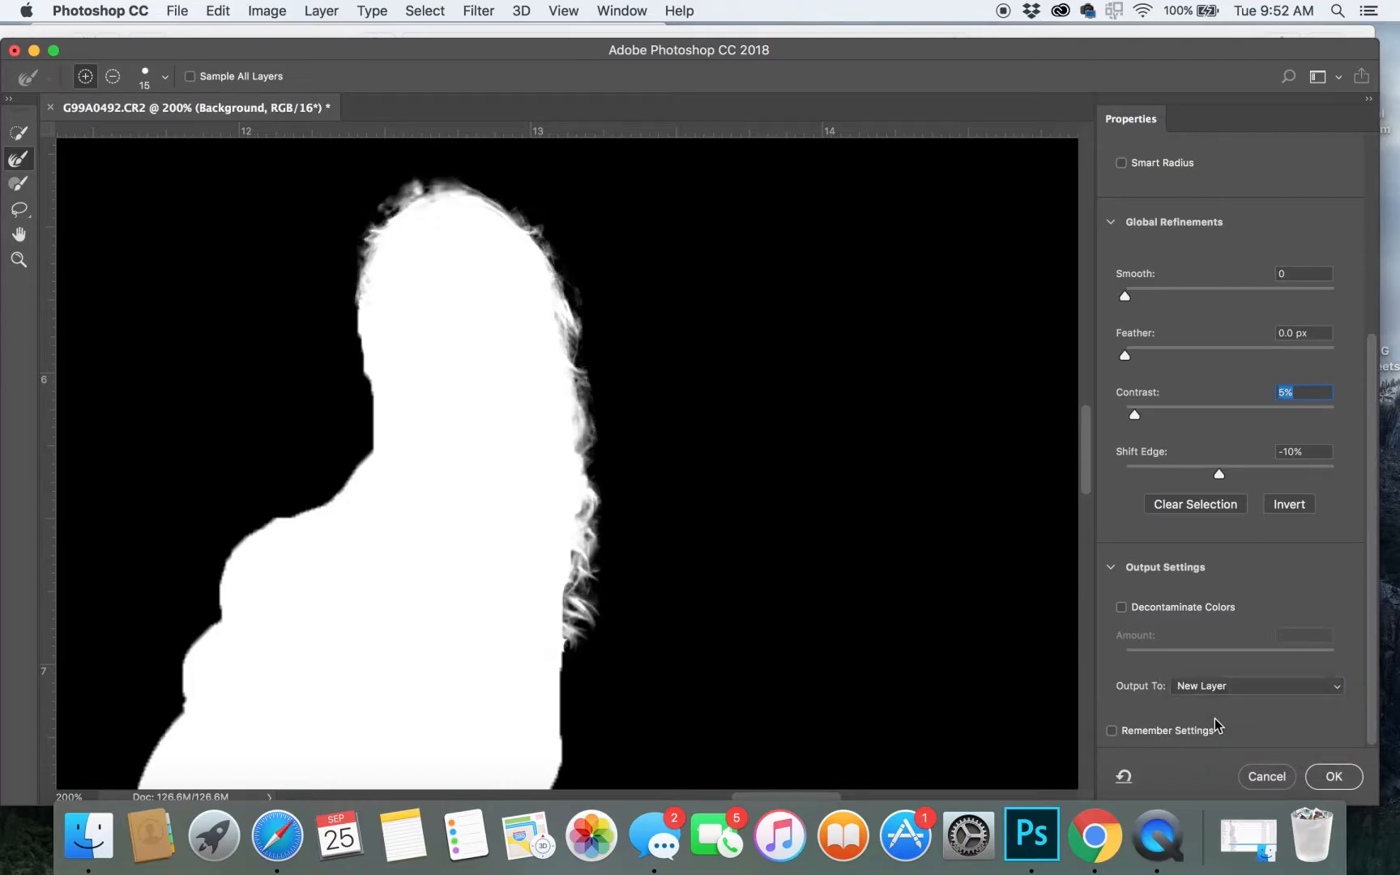
{"action": "left_click", "coordinate": [1335, 776]}
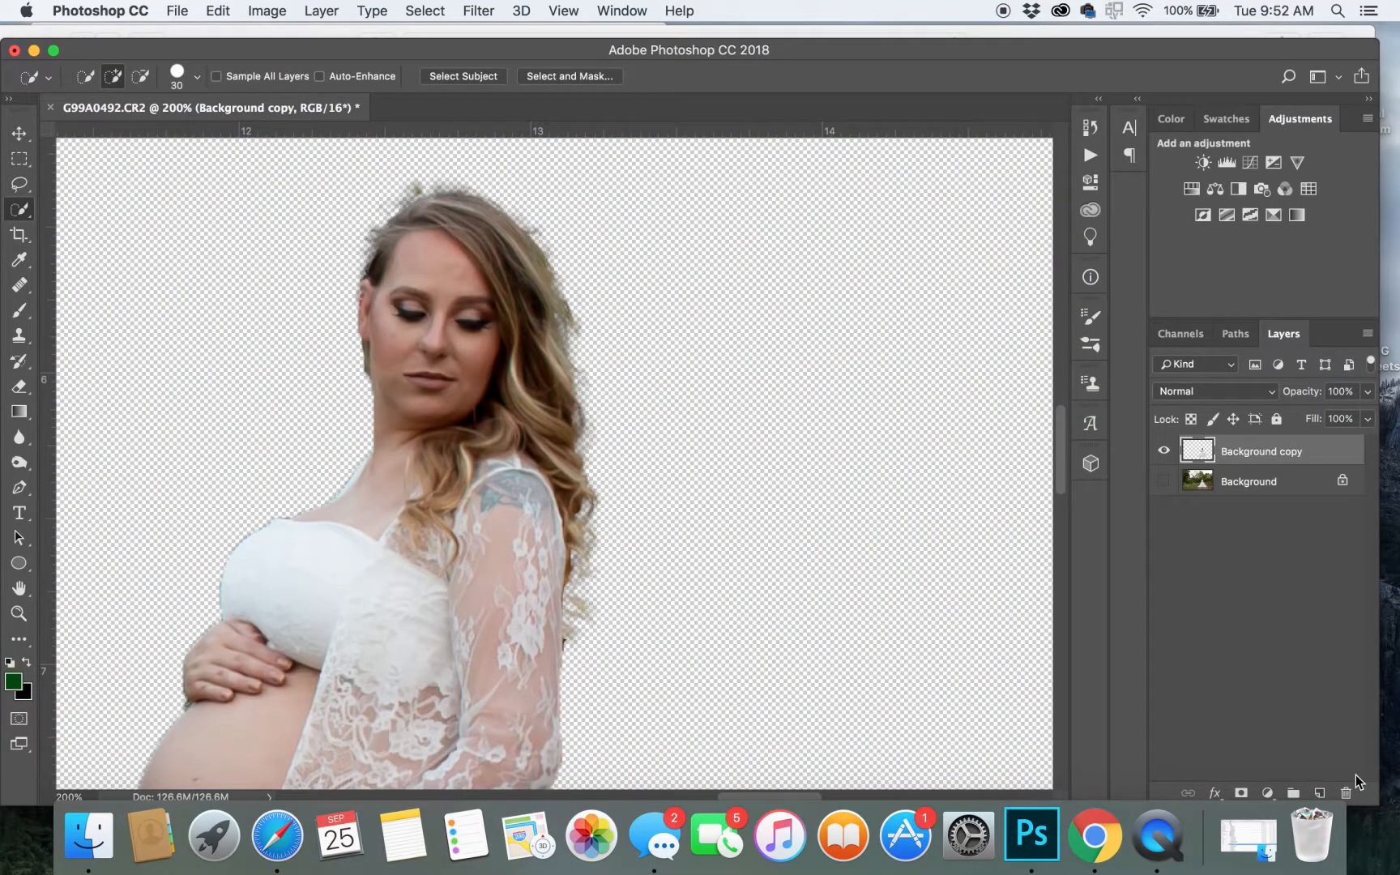
Make the original Background layer visible again and duplicate it twice.
{"action": "key", "text": "z"}
{"action": "right_click", "coordinate": [867, 580]}
{"action": "left_click", "coordinate": [893, 580]}
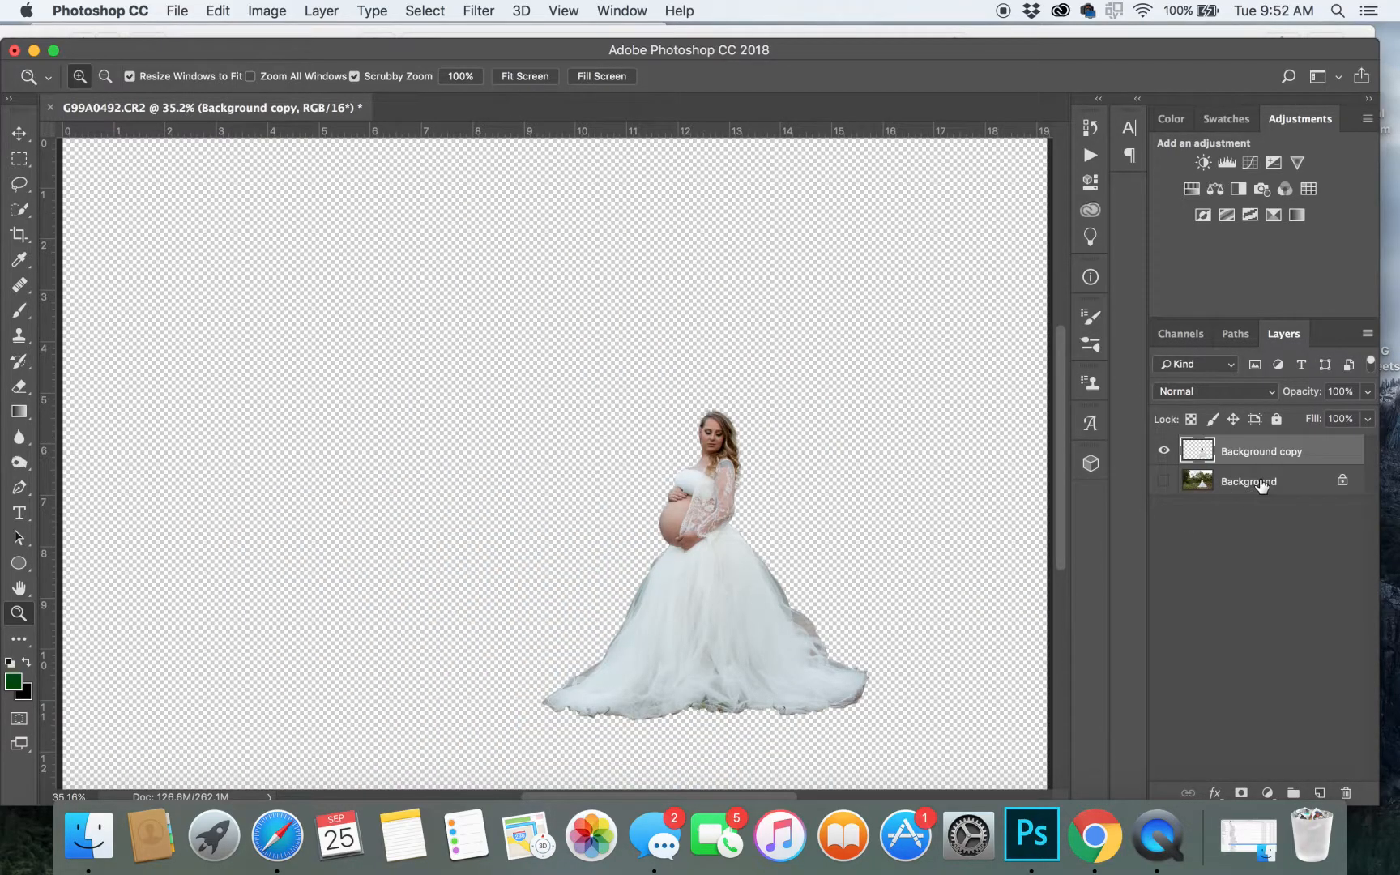
{"action": "left_click", "coordinate": [1164, 481]}
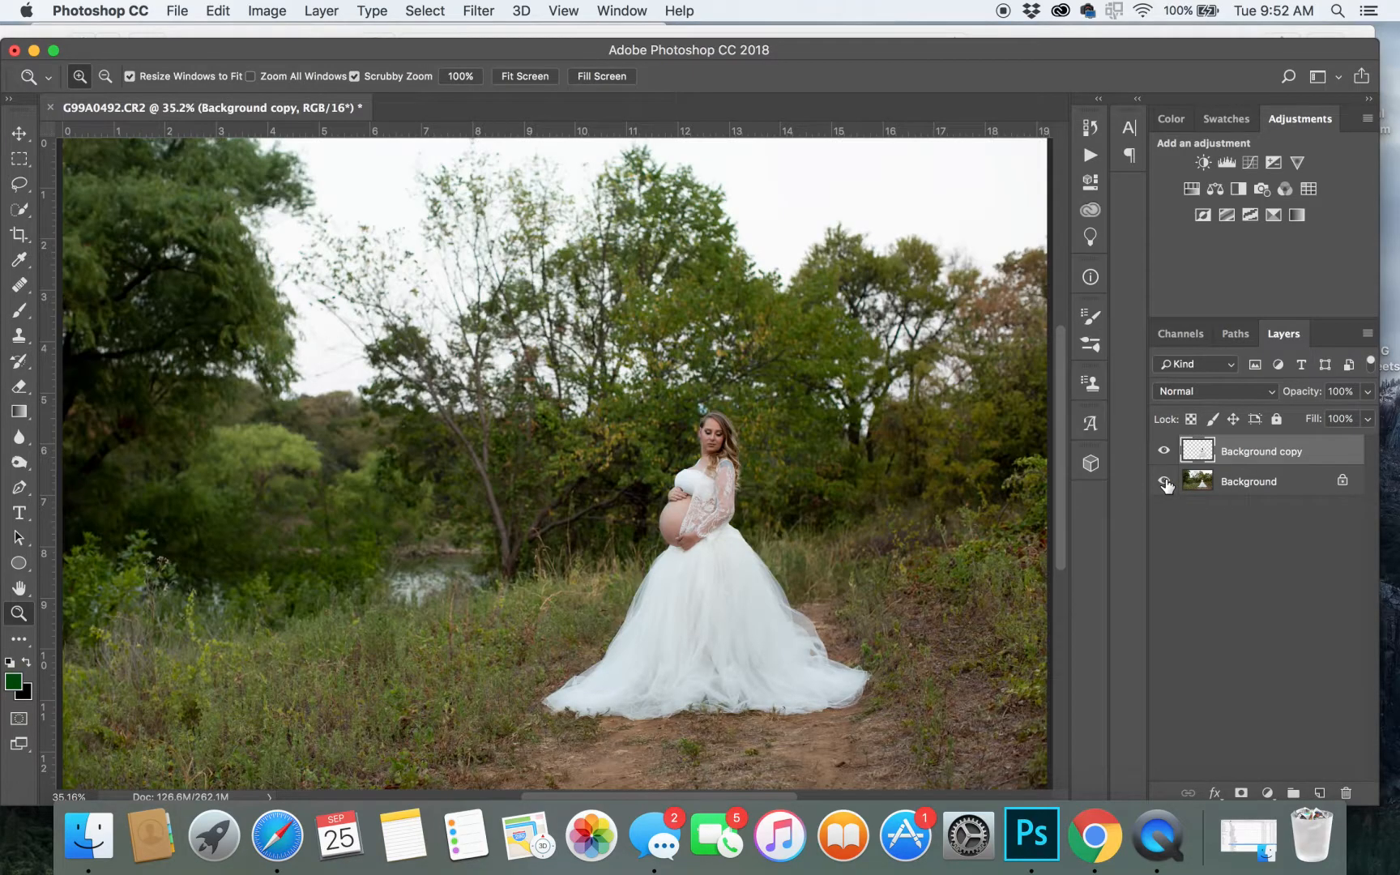
{"action": "left_click", "coordinate": [1263, 487]}
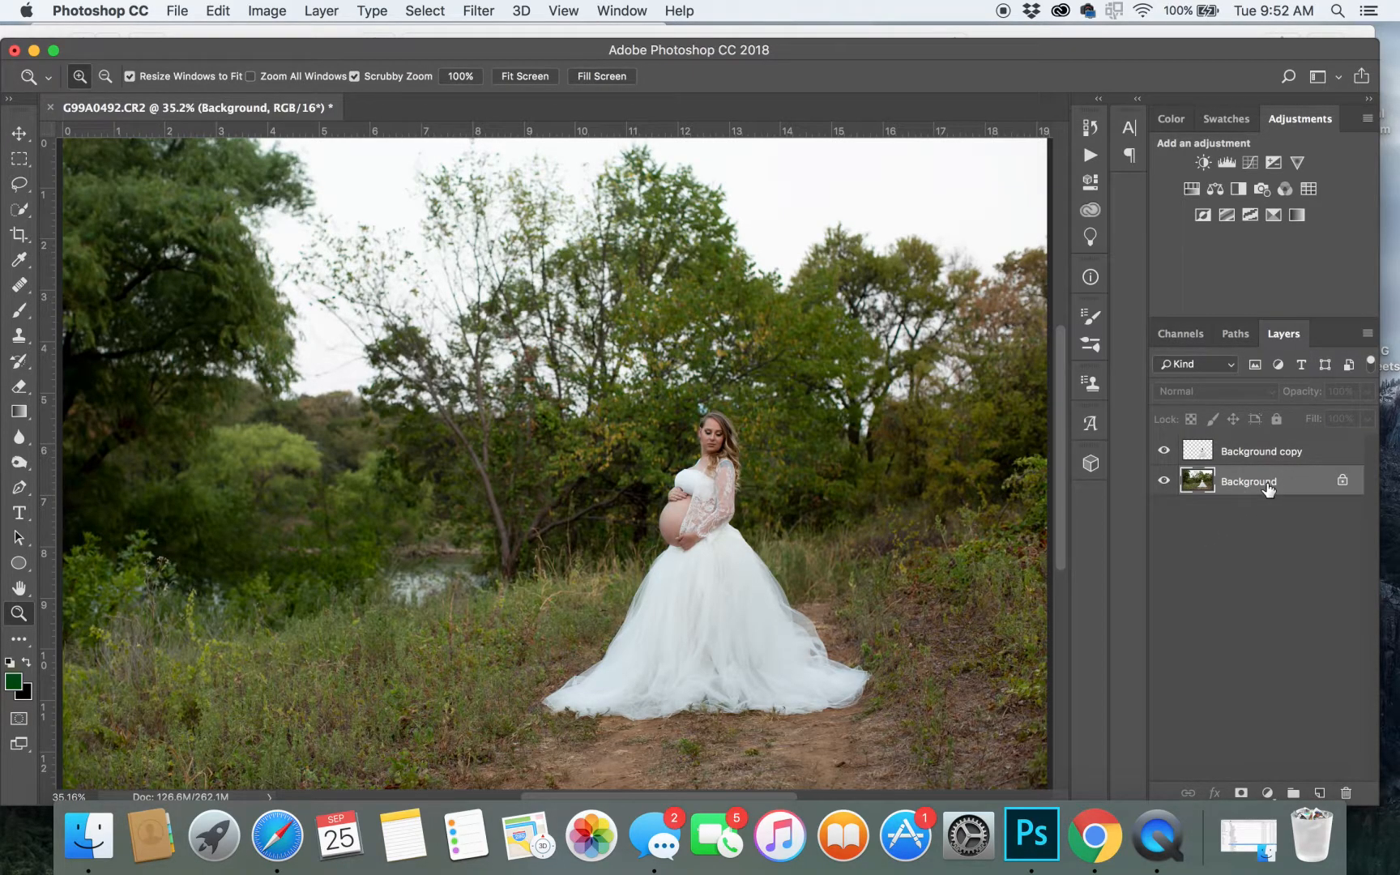
{"action": "key", "text": "super+j"}
{"action": "key", "text": "super+j"}
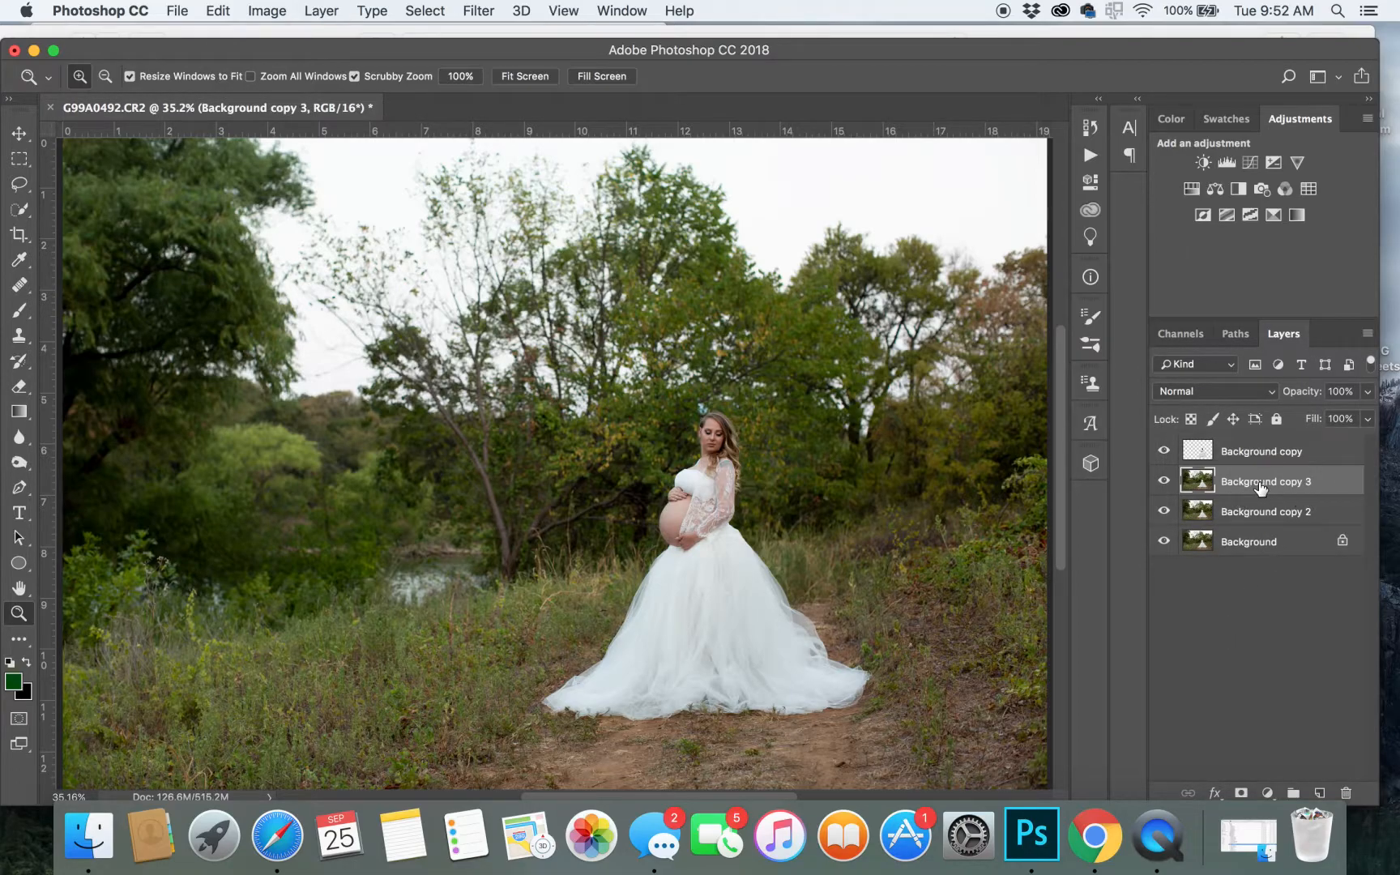
Lasso the sky and trees above the grass line across the full width of the Background copy 3 layer.
{"action": "key", "text": "super+minus"}
{"action": "key", "text": "super+minus"}
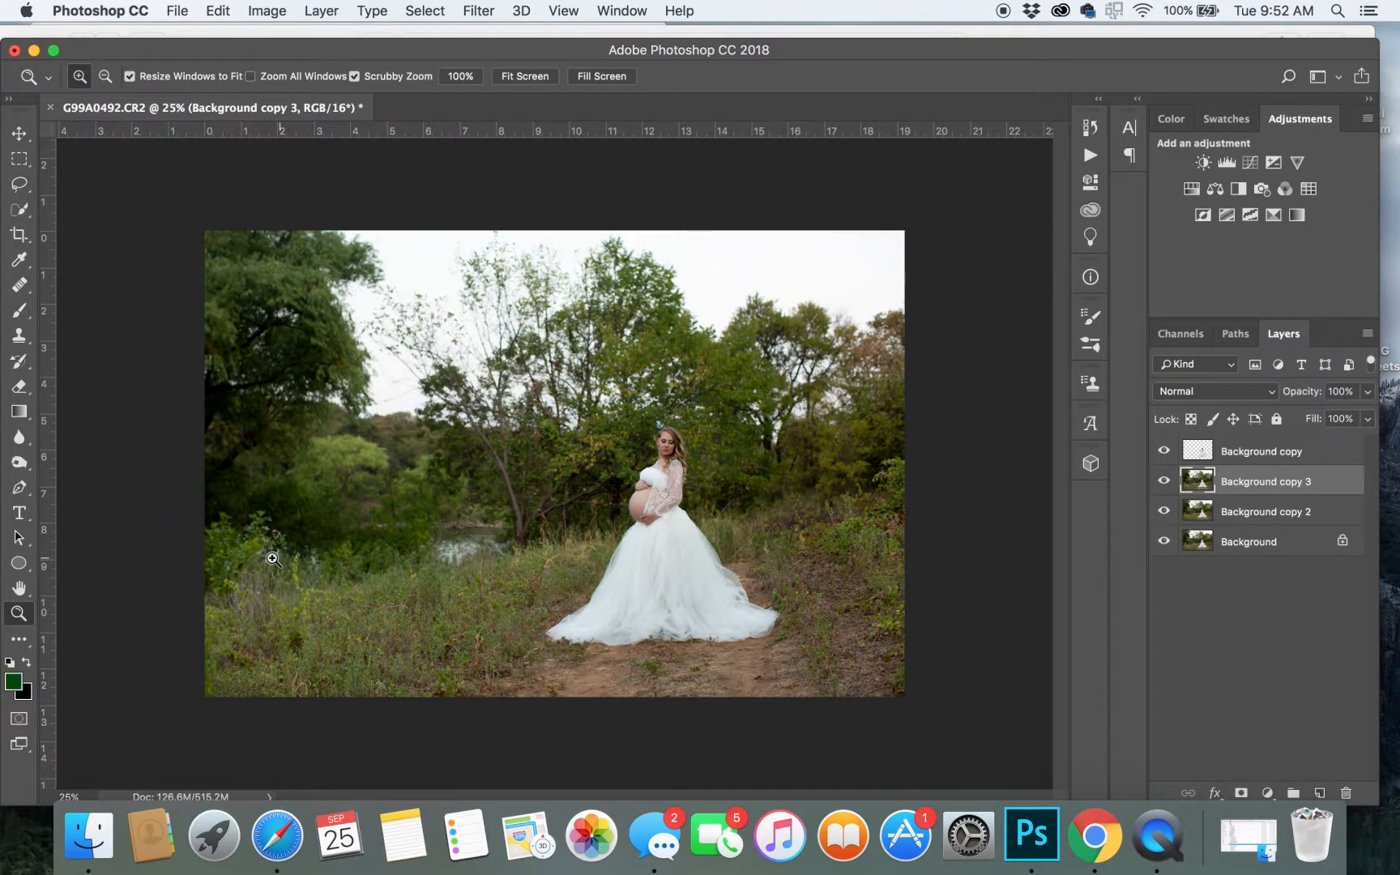
{"action": "left_click", "coordinate": [20, 212]}
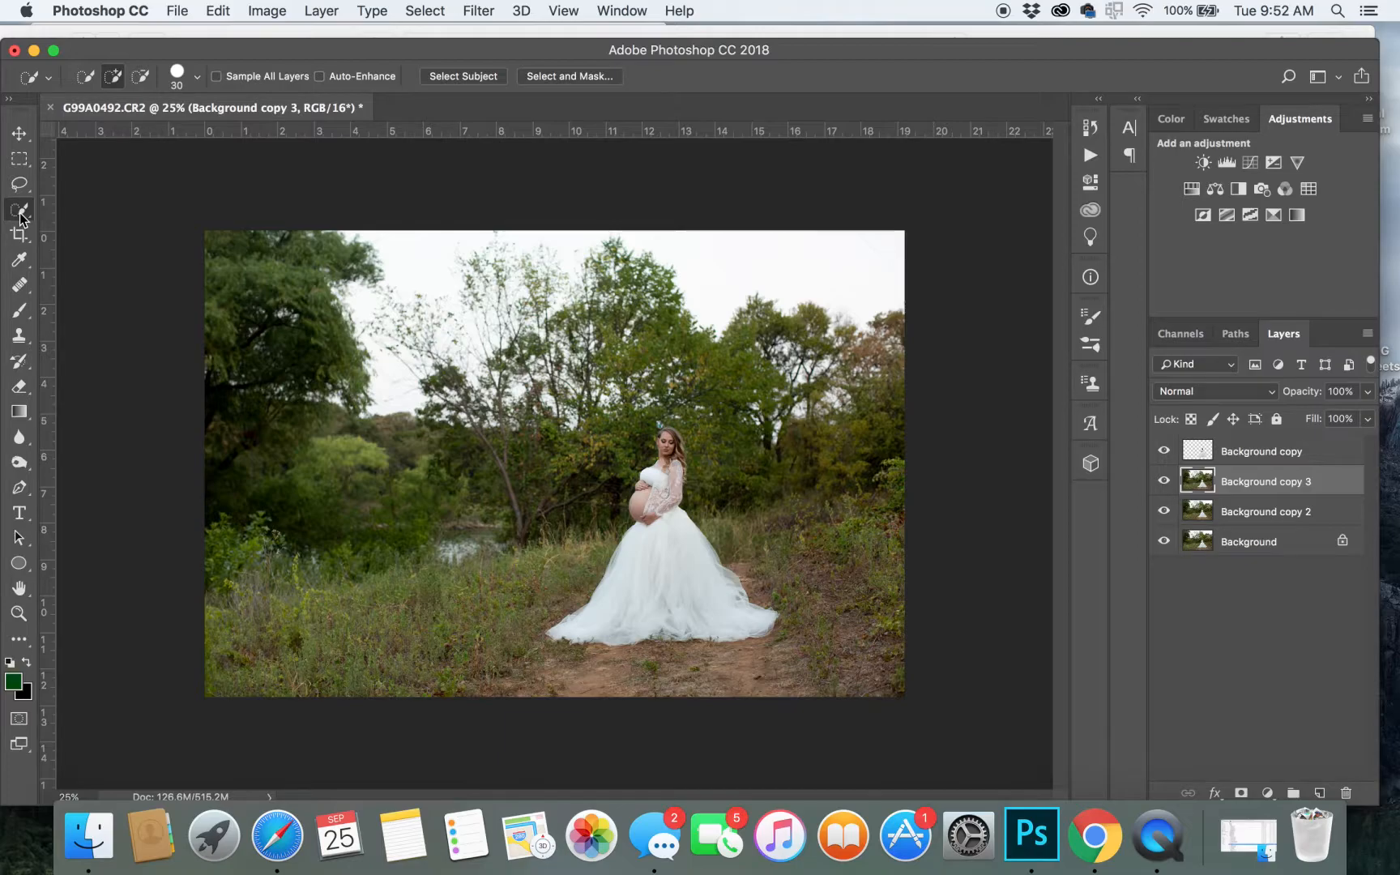
{"action": "left_click", "coordinate": [20, 184]}
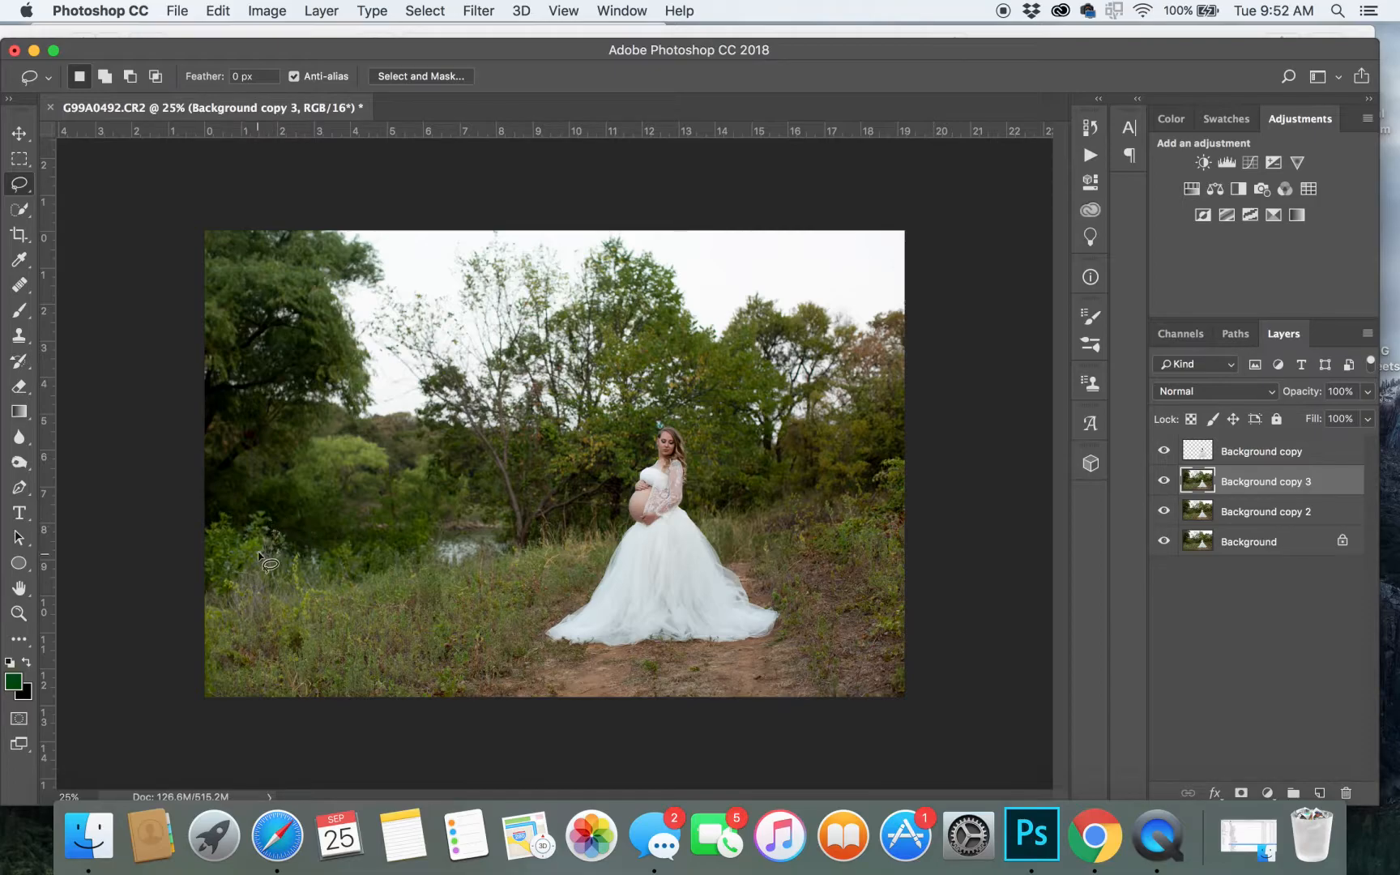
{"action": "mouse_move", "coordinate": [197, 531]}
{"action": "left_mouse_down"}
{"action": "mouse_move", "coordinate": [222, 504]}
{"action": "mouse_move", "coordinate": [241, 518]}
{"action": "mouse_move", "coordinate": [253, 502]}
{"action": "mouse_move", "coordinate": [302, 533]}
{"action": "mouse_move", "coordinate": [516, 547]}
{"action": "mouse_move", "coordinate": [533, 525]}
{"action": "mouse_move", "coordinate": [864, 485]}
{"action": "mouse_move", "coordinate": [908, 452]}
{"action": "mouse_move", "coordinate": [915, 221]}
{"action": "mouse_move", "coordinate": [184, 221]}
{"action": "mouse_move", "coordinate": [198, 525]}
{"action": "left_mouse_up"}
Feather the selection by 100 pixels and copy the selected area to a new layer.
{"action": "right_click", "coordinate": [437, 409]}
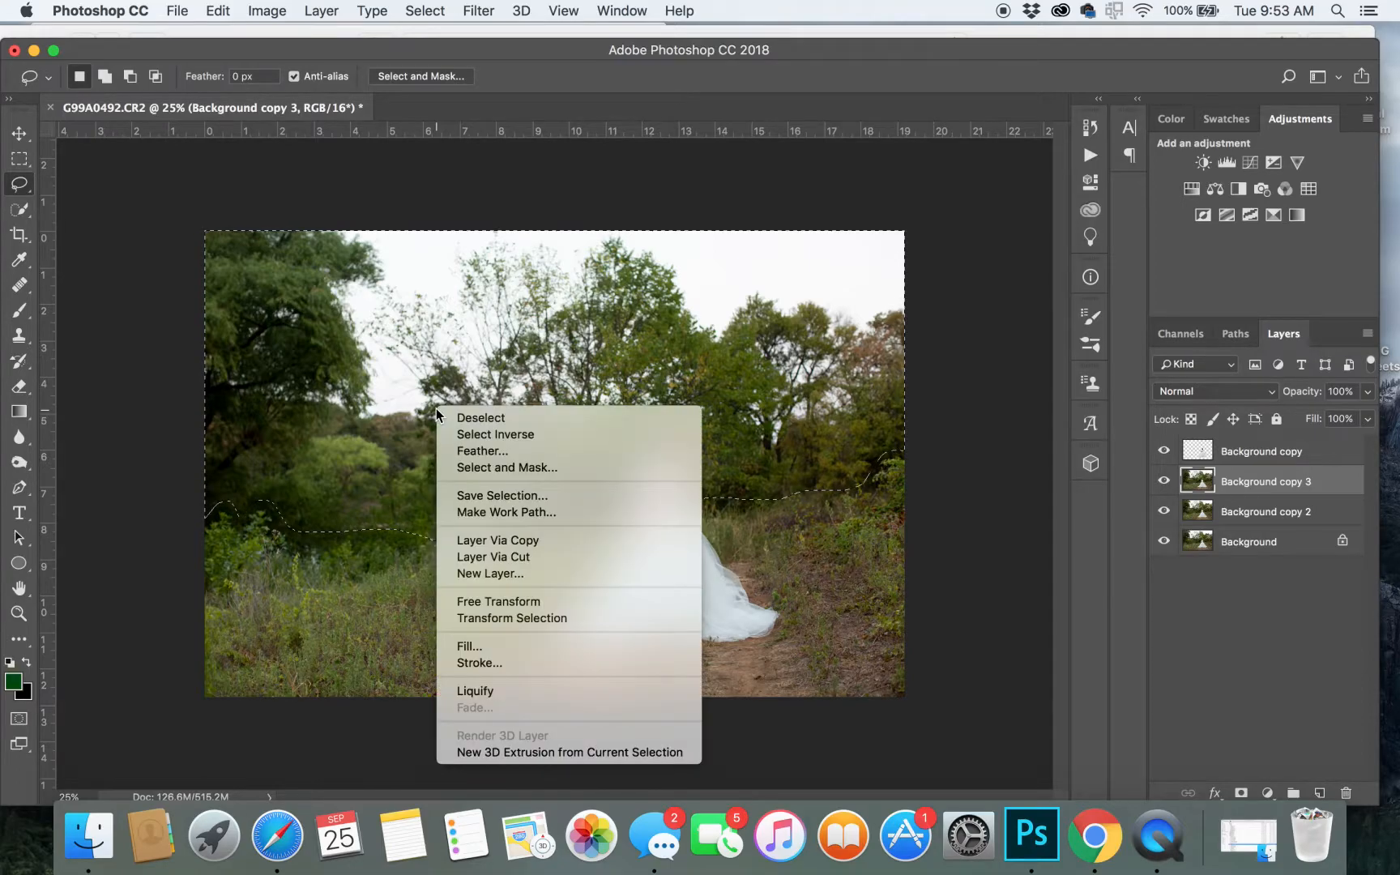
{"action": "left_click", "coordinate": [486, 451]}
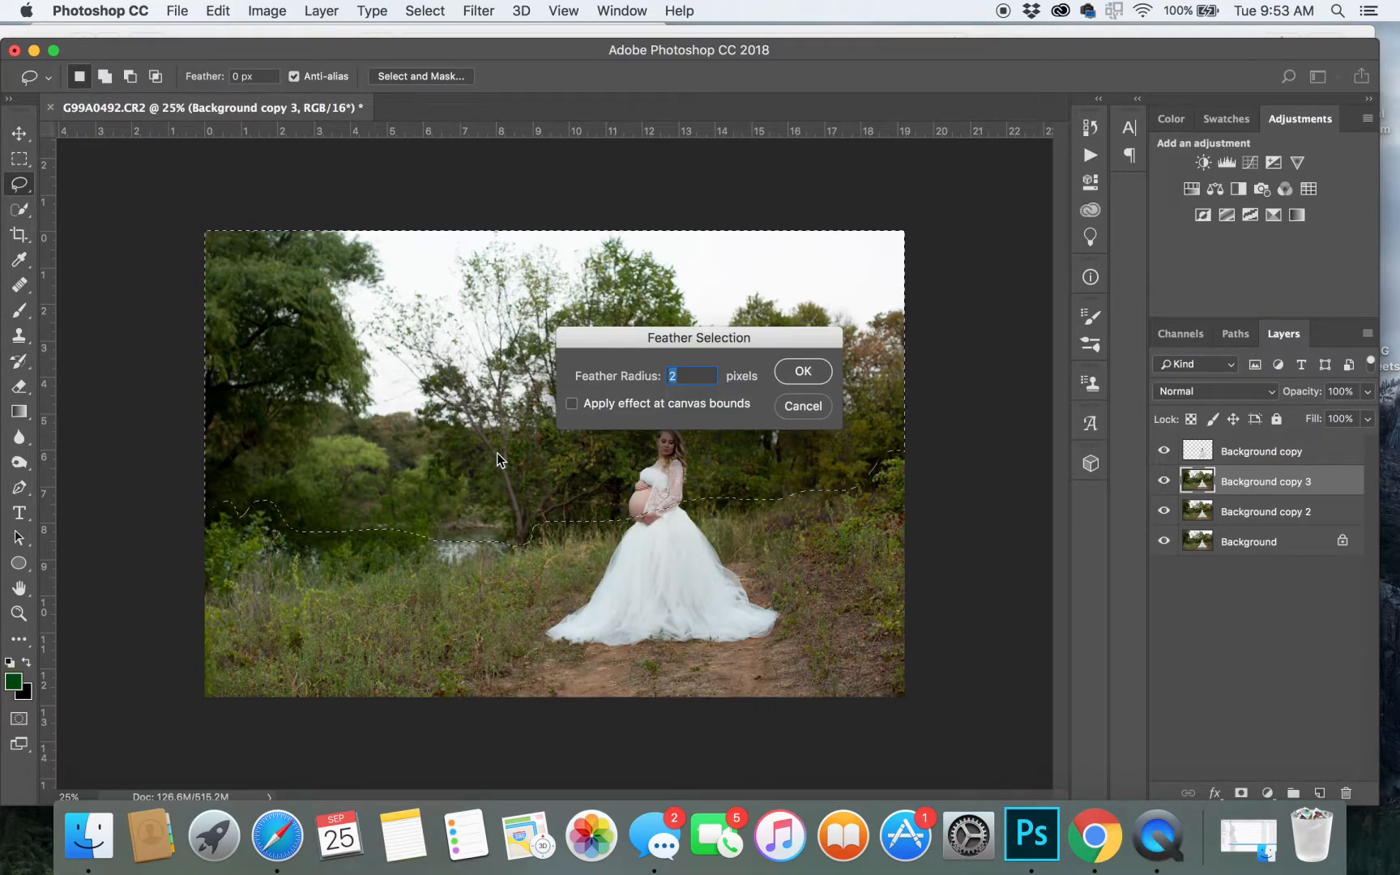
{"action": "type", "text": "100"}
{"action": "key", "text": "Return"}
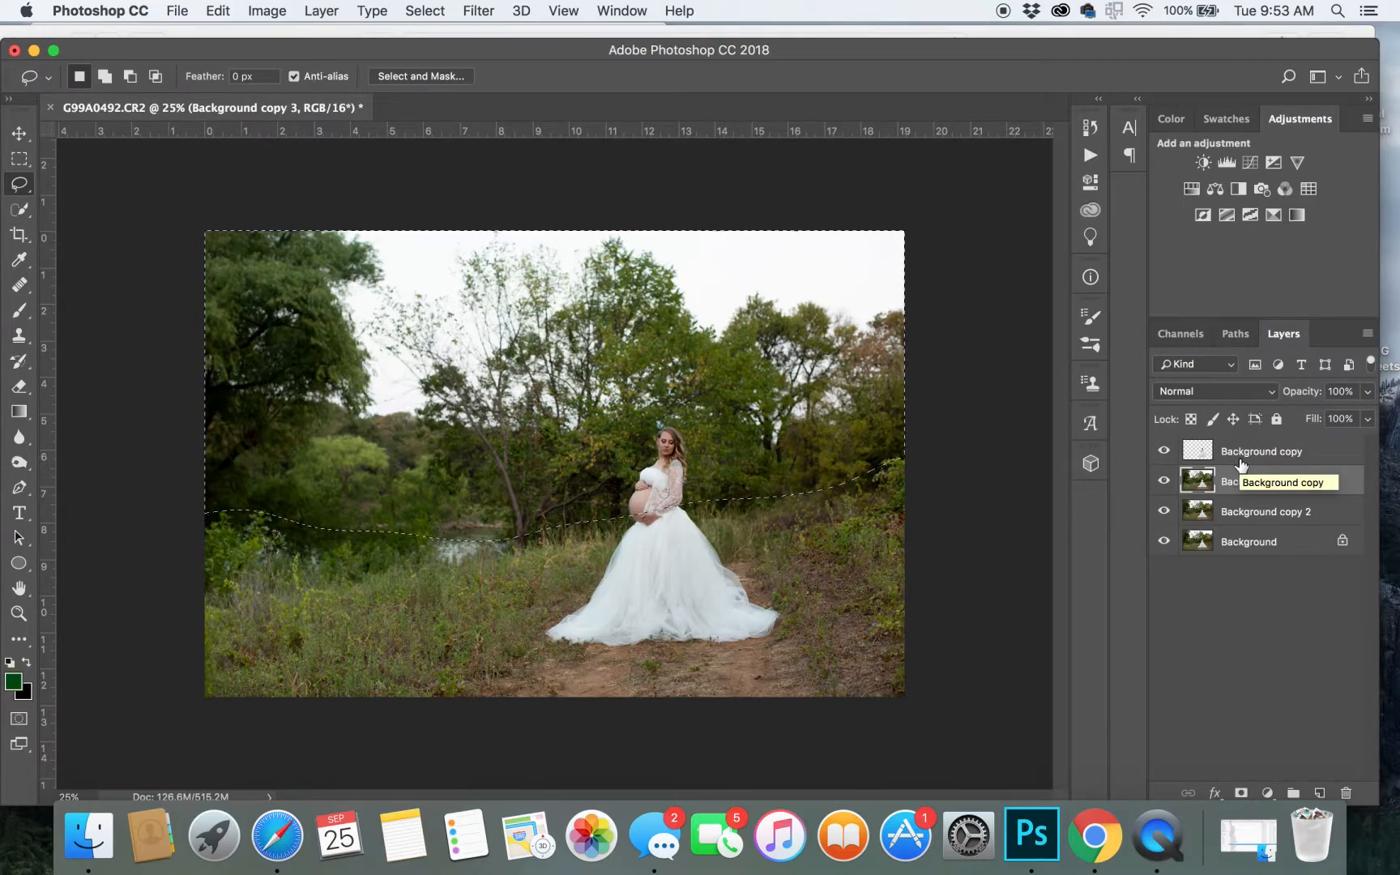
{"action": "key", "text": "super+j"}
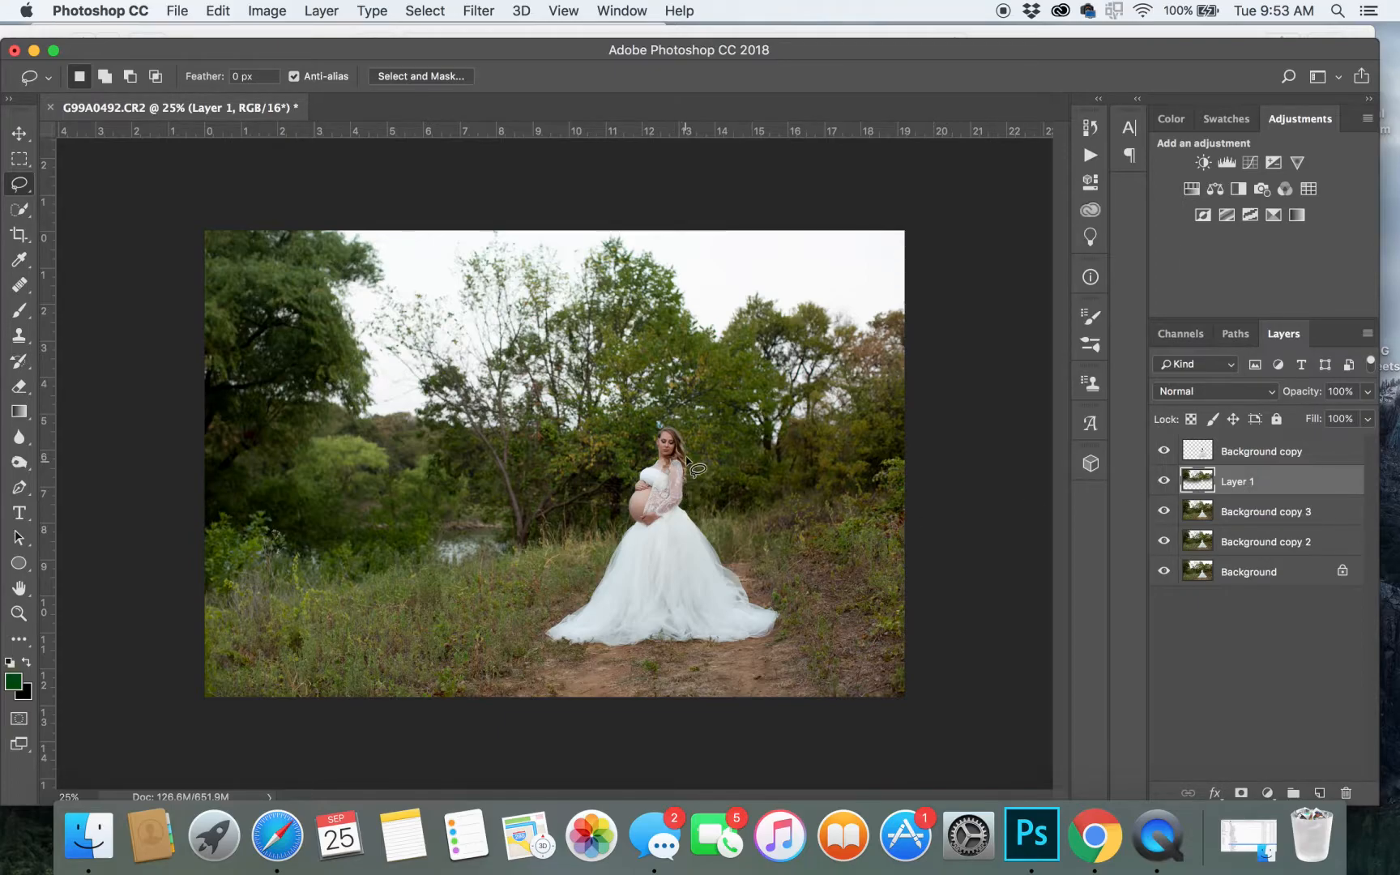
Delete the woman's silhouette from Layer 1, check that layer in isolation and make all layers visible again.
{"action": "left_click_drag", "start_coordinate": [1191, 479], "coordinate": [1205, 456]}
{"action": "left_click", "coordinate": [1164, 451]}
{"action": "left_click", "coordinate": [1164, 511]}
{"action": "left_click", "coordinate": [1164, 541]}
{"action": "left_click", "coordinate": [1164, 571]}
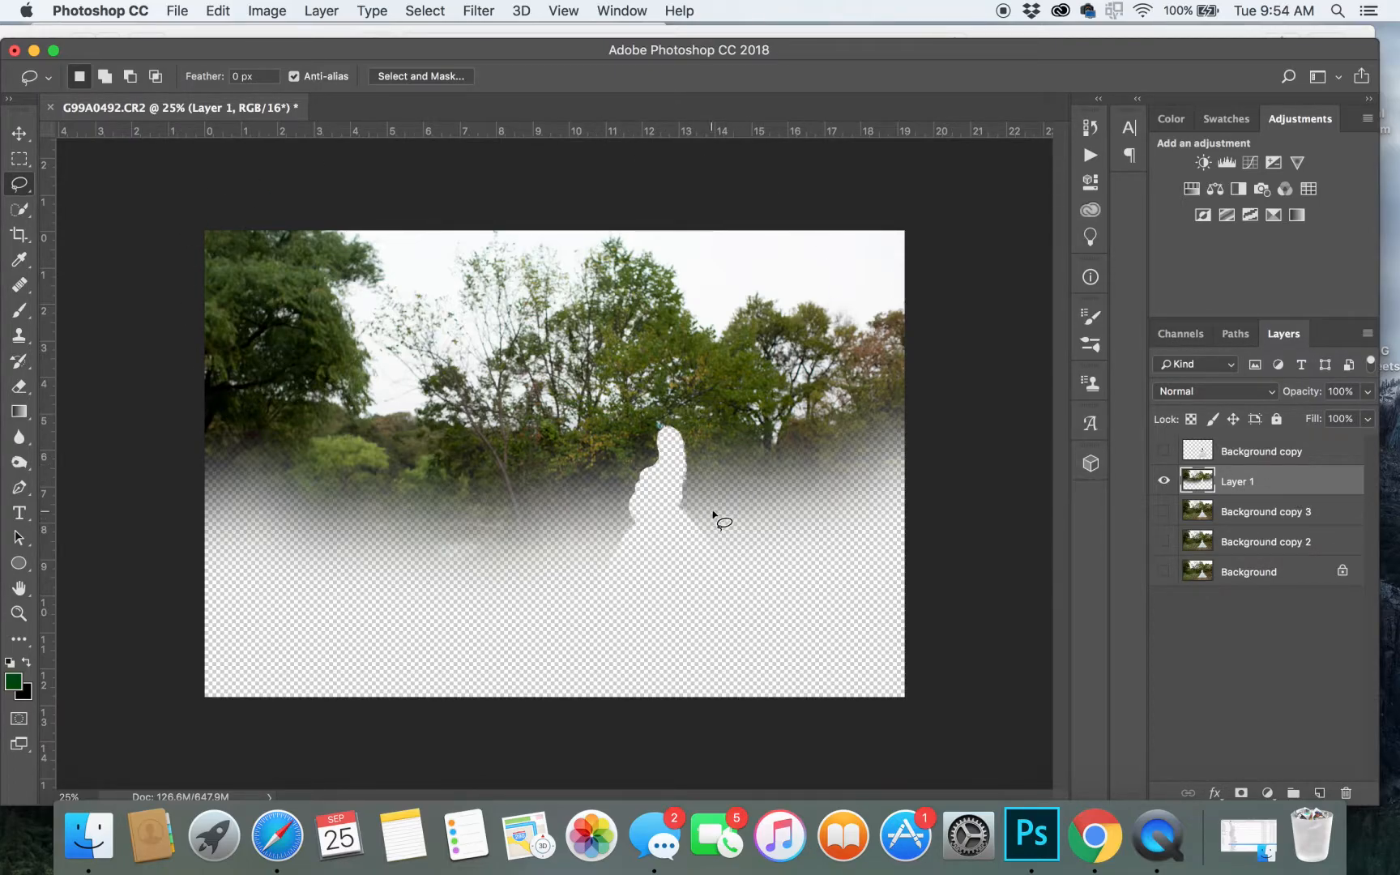
{"action": "left_click_drag", "start_coordinate": [1162, 451], "coordinate": [1167, 571]}
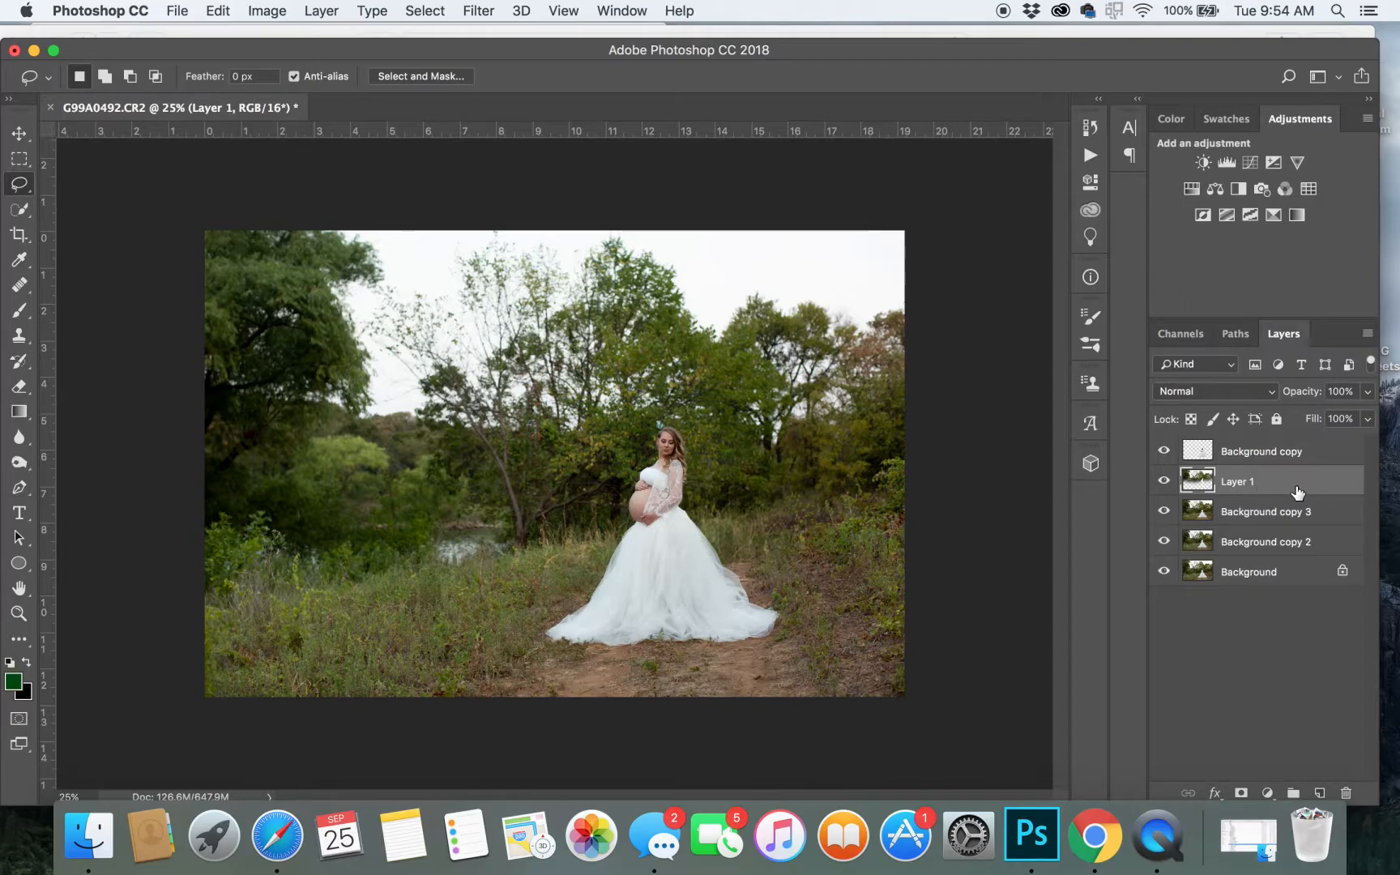
Apply a Gaussian Blur with a radius of about 8.7 pixels to Layer 1.
{"action": "left_click", "coordinate": [482, 11]}
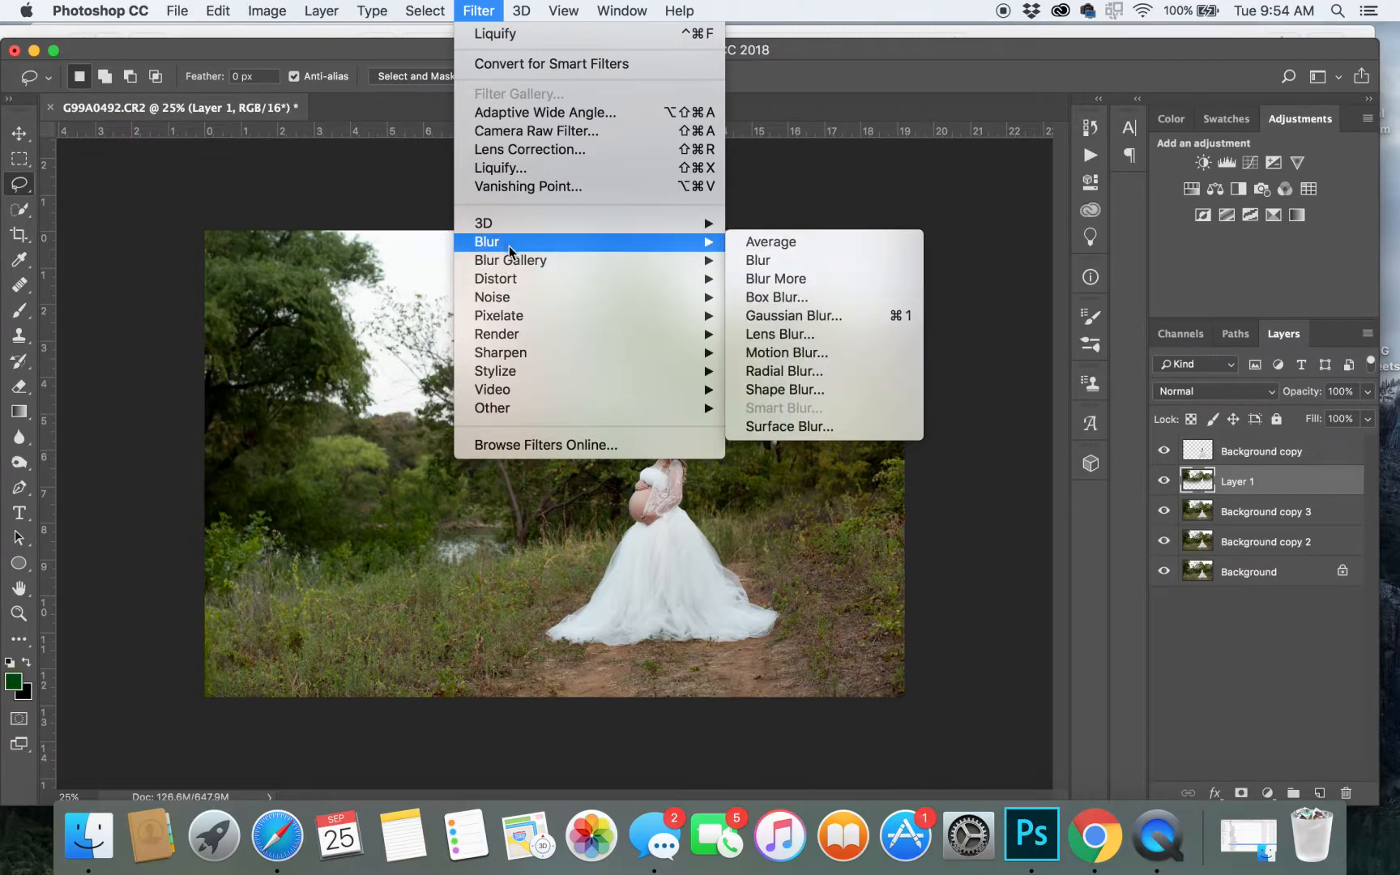
{"action": "mouse_move", "coordinate": [515, 262]}
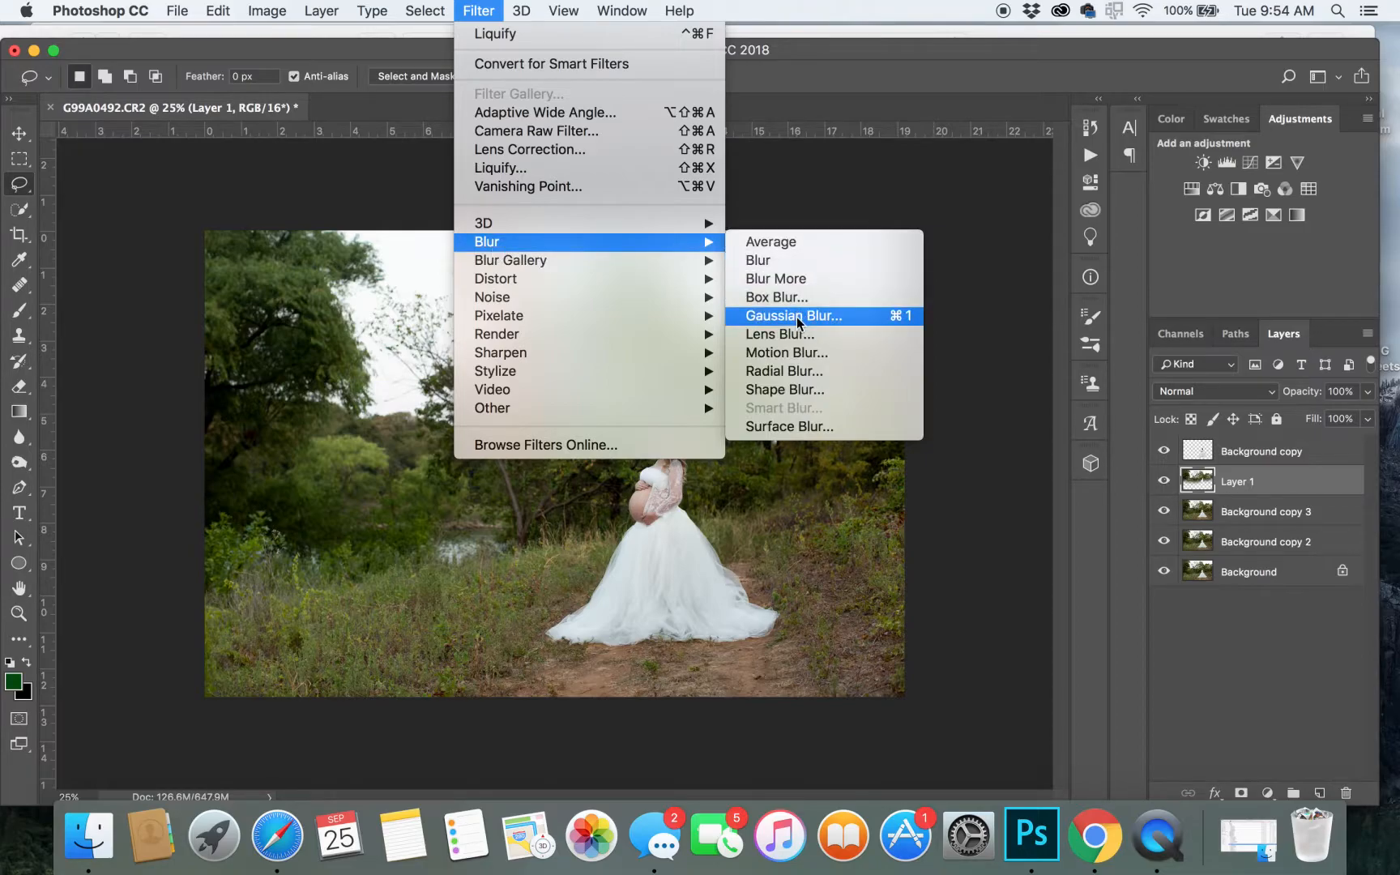
{"action": "left_click", "coordinate": [796, 318]}
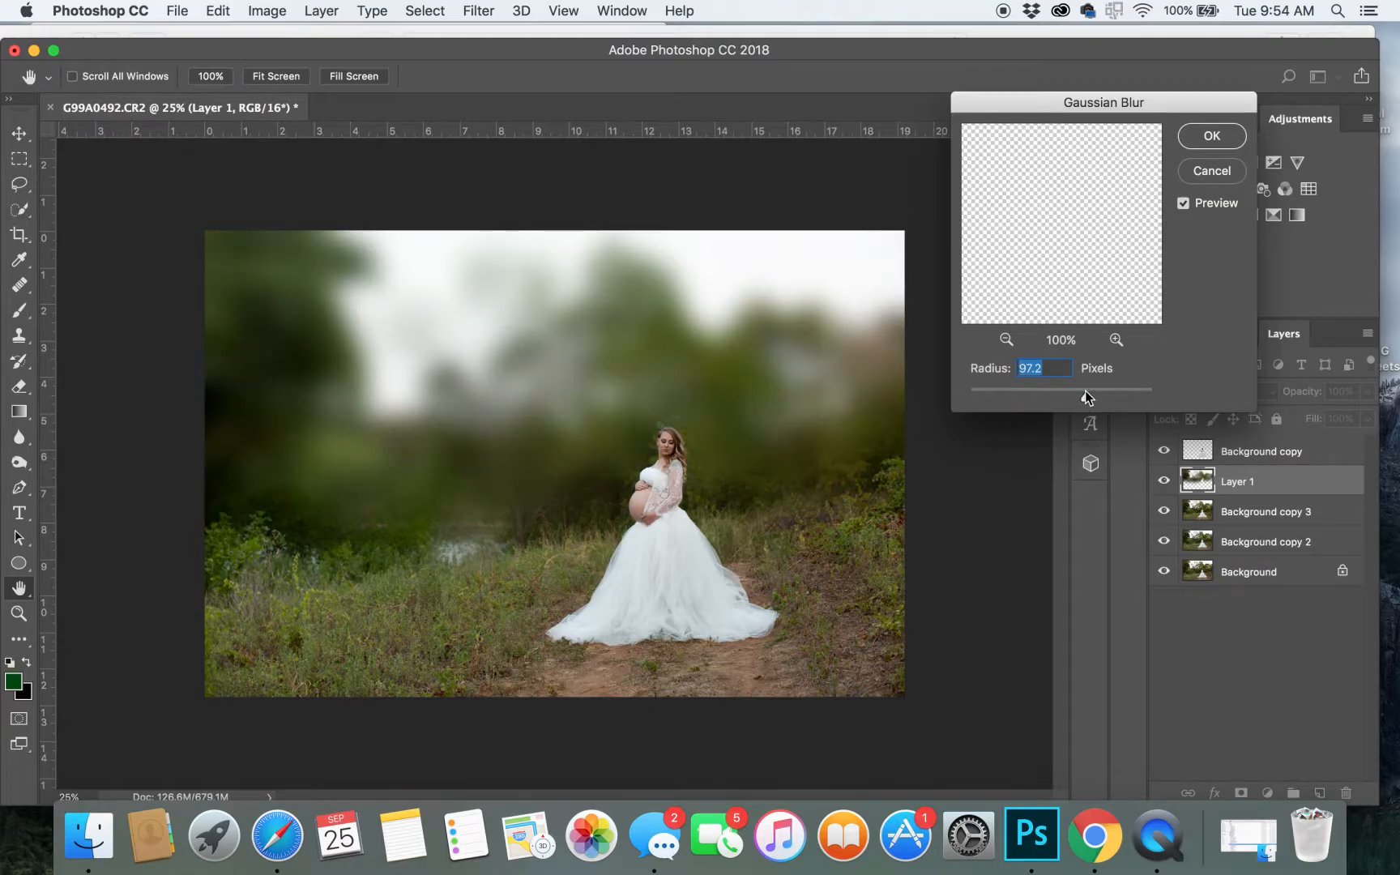
{"action": "left_click_drag", "start_coordinate": [1086, 392], "coordinate": [1177, 394]}
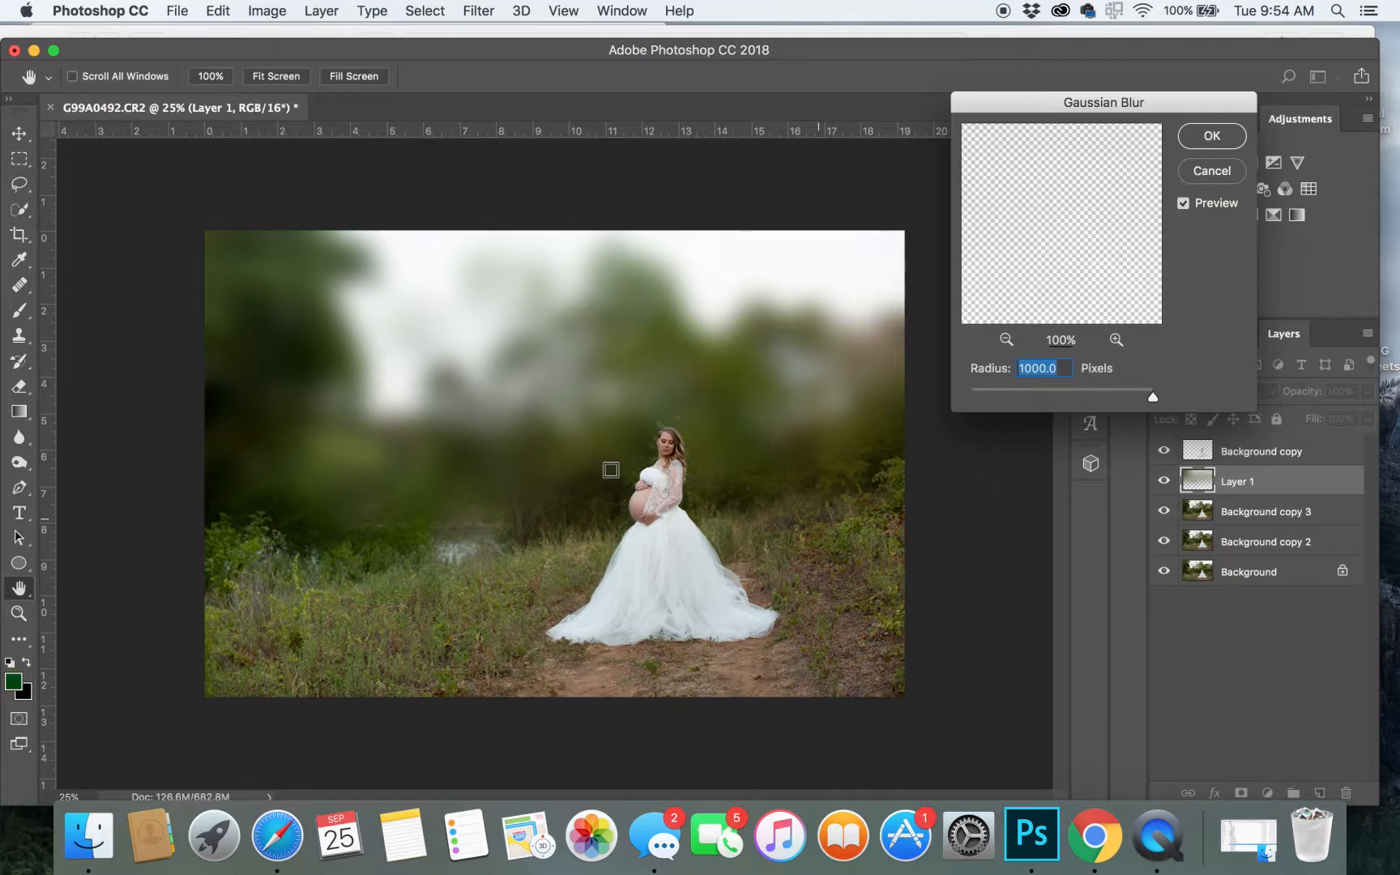
{"action": "left_click", "coordinate": [1098, 388]}
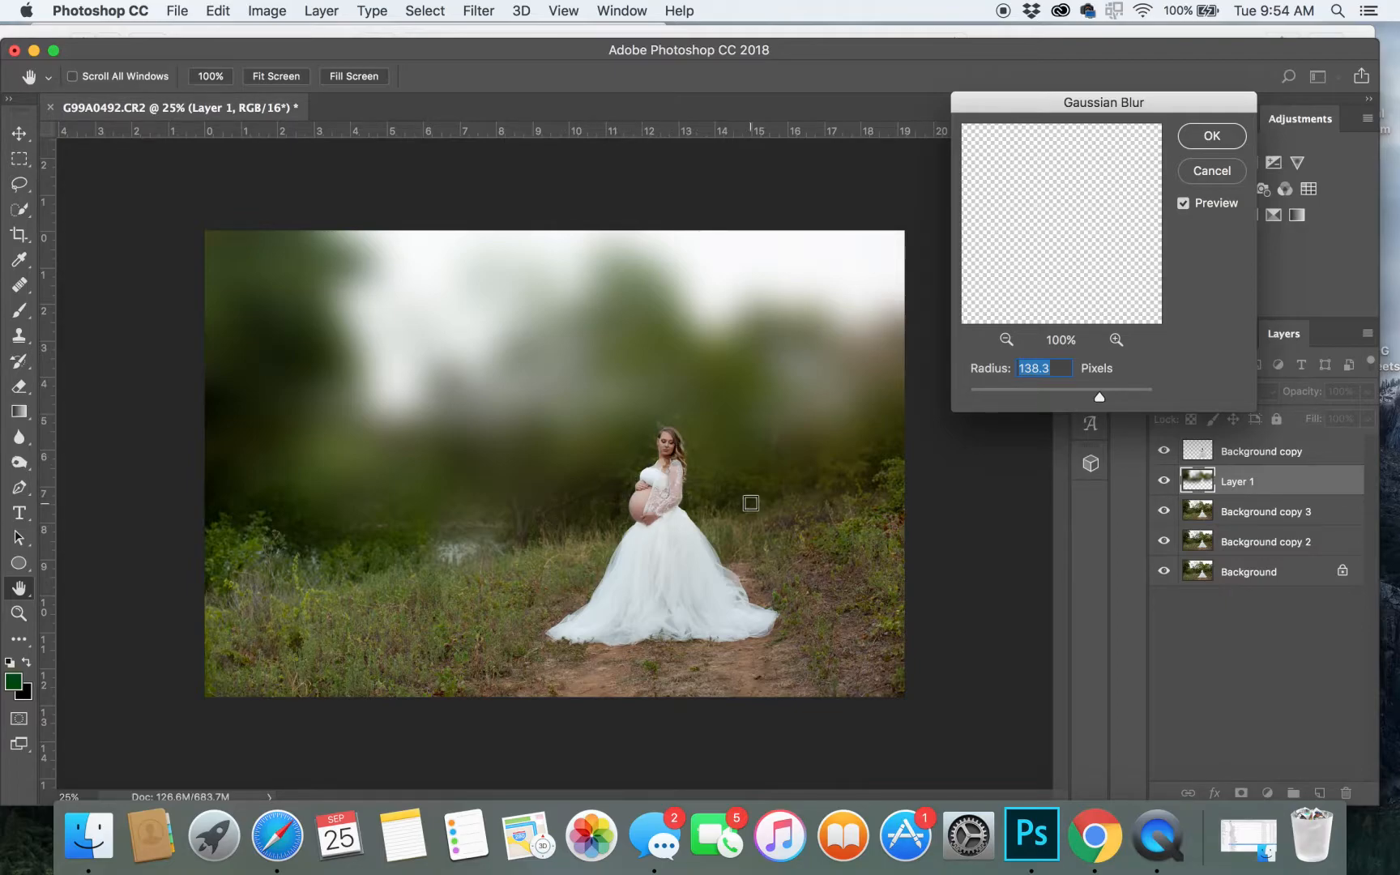
{"action": "left_click", "coordinate": [1046, 390]}
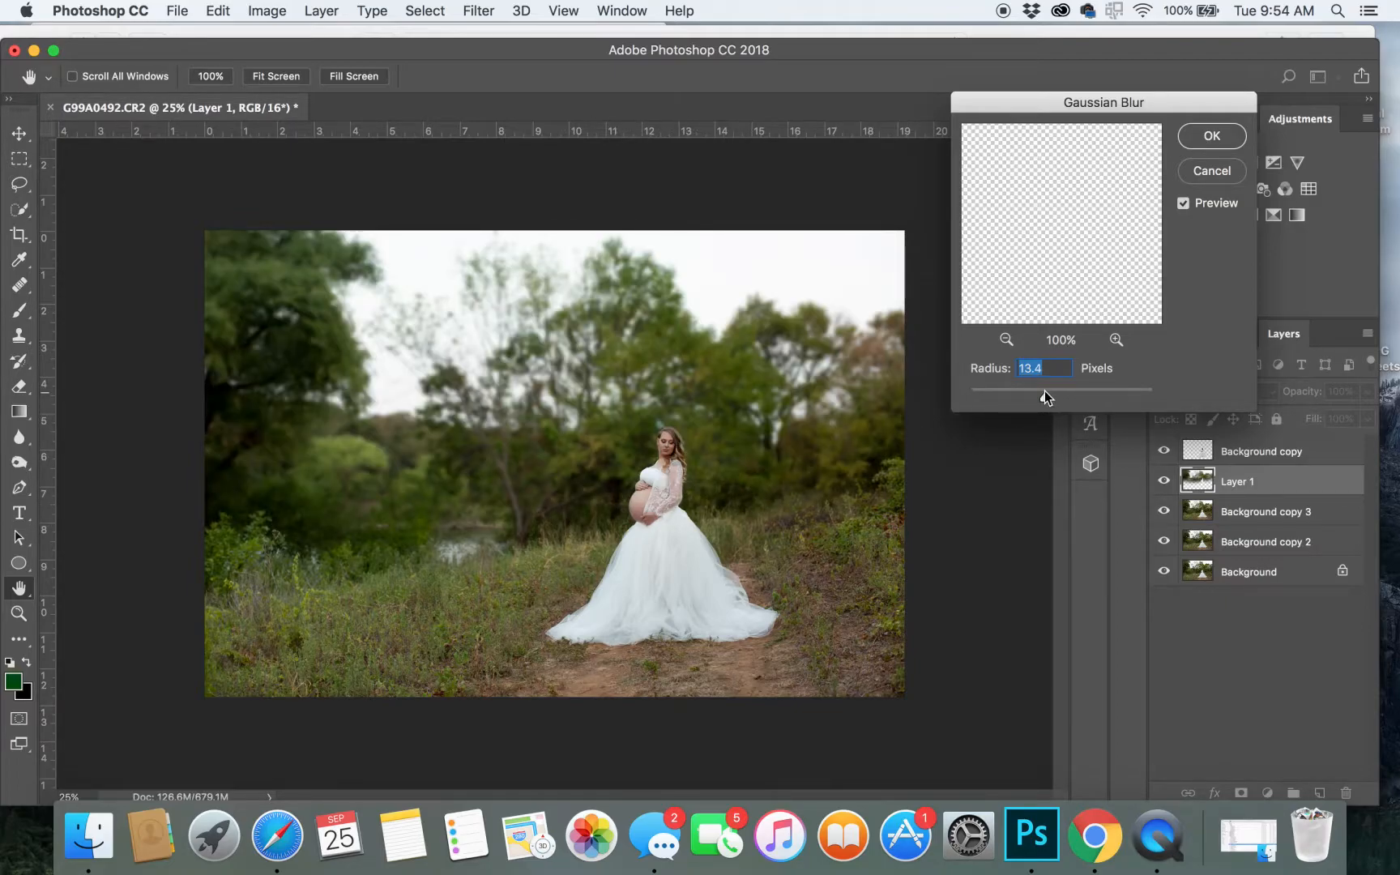
{"action": "left_click_drag", "start_coordinate": [1038, 390], "coordinate": [1036, 391]}
{"action": "left_click_drag", "start_coordinate": [1046, 397], "coordinate": [1036, 397]}
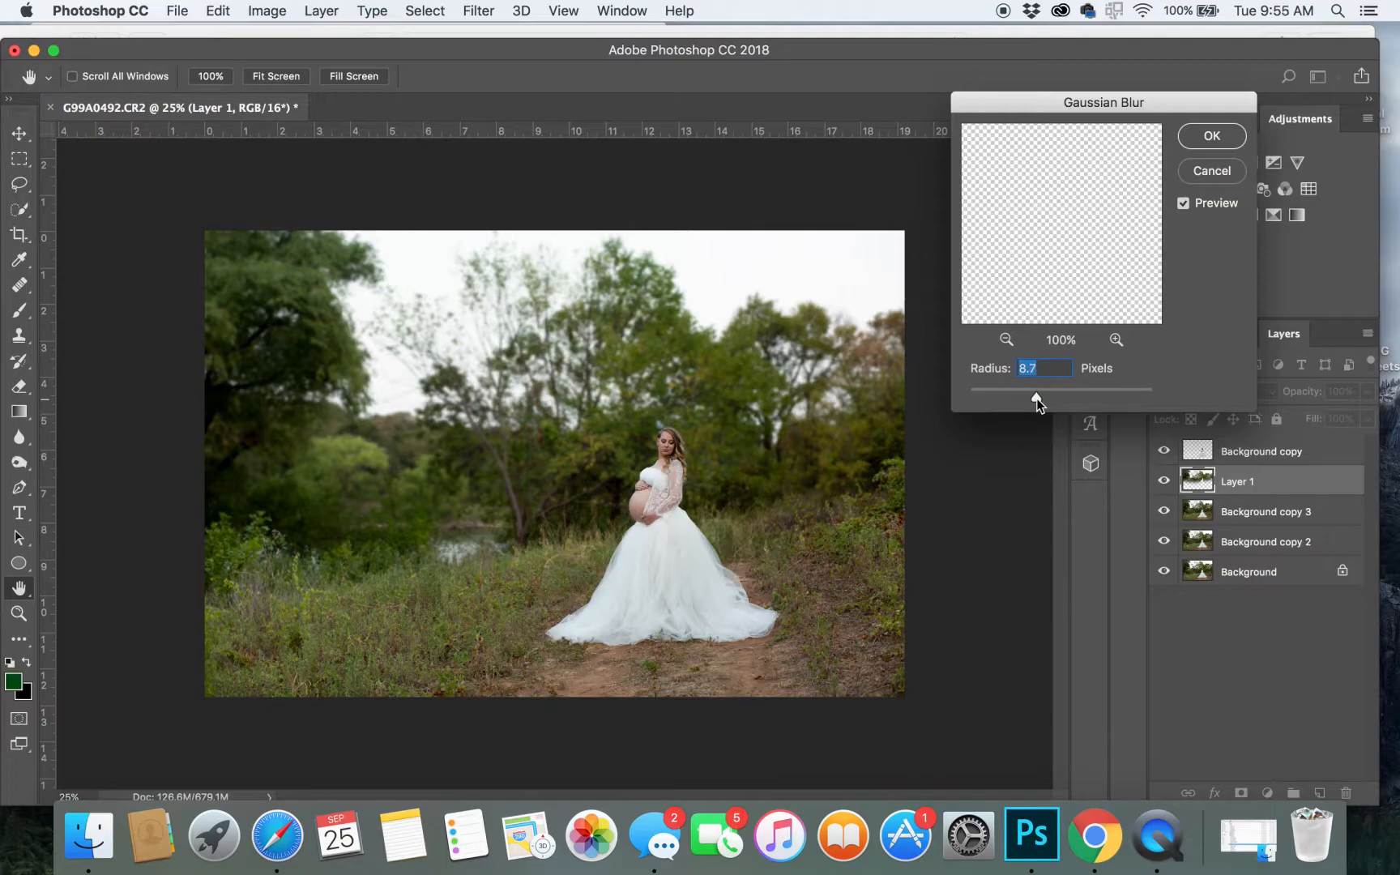
{"action": "left_click_drag", "start_coordinate": [1036, 399], "coordinate": [1037, 398]}
{"action": "left_click", "coordinate": [1212, 136]}
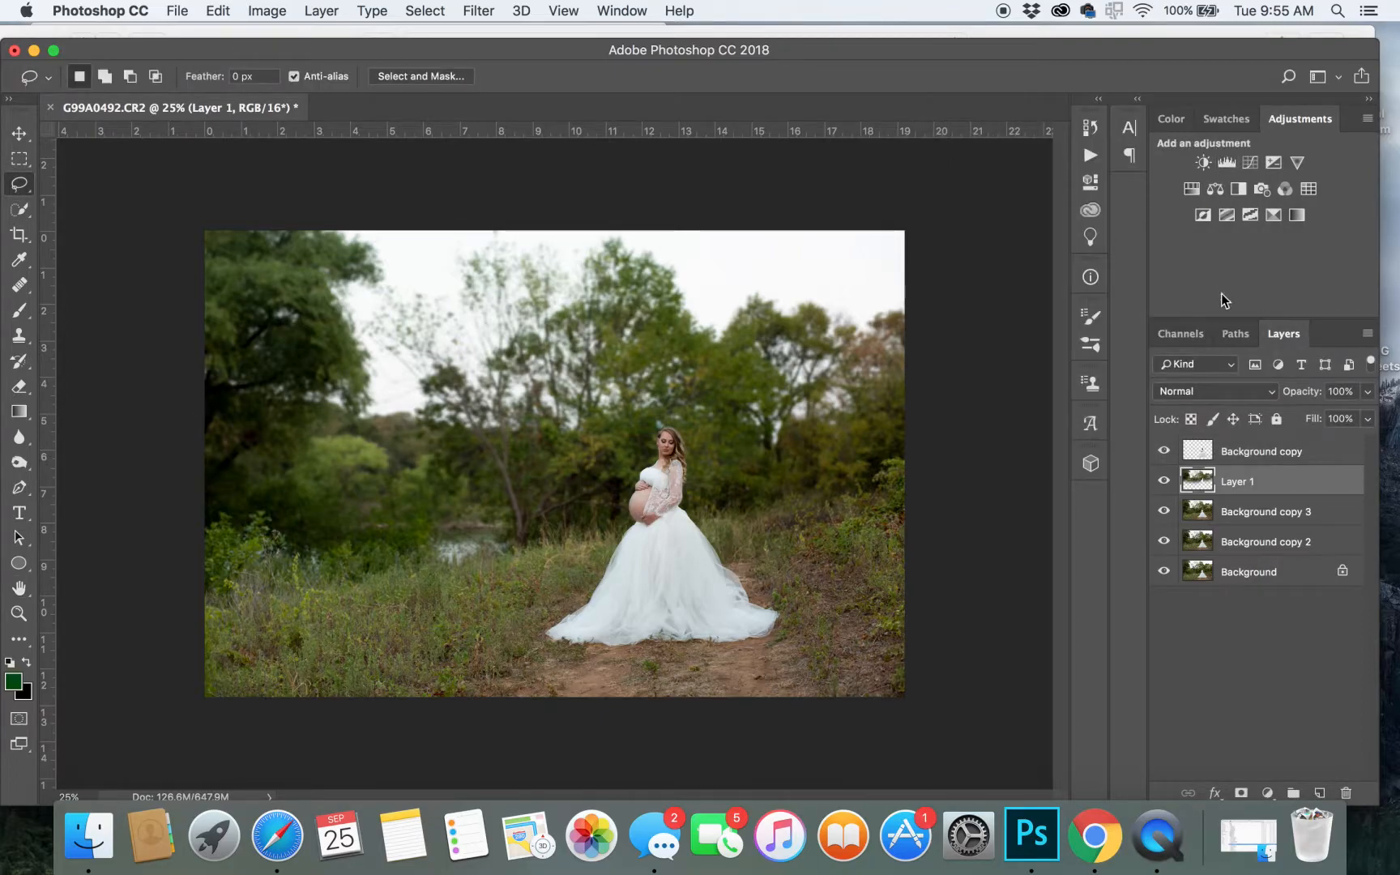
Compare the photo with and without the blurred Layer 1, both at full view and close up around the woman.
{"action": "left_click", "coordinate": [1164, 482]}
{"action": "left_click", "coordinate": [1165, 481]}
{"action": "left_click", "coordinate": [1164, 481]}
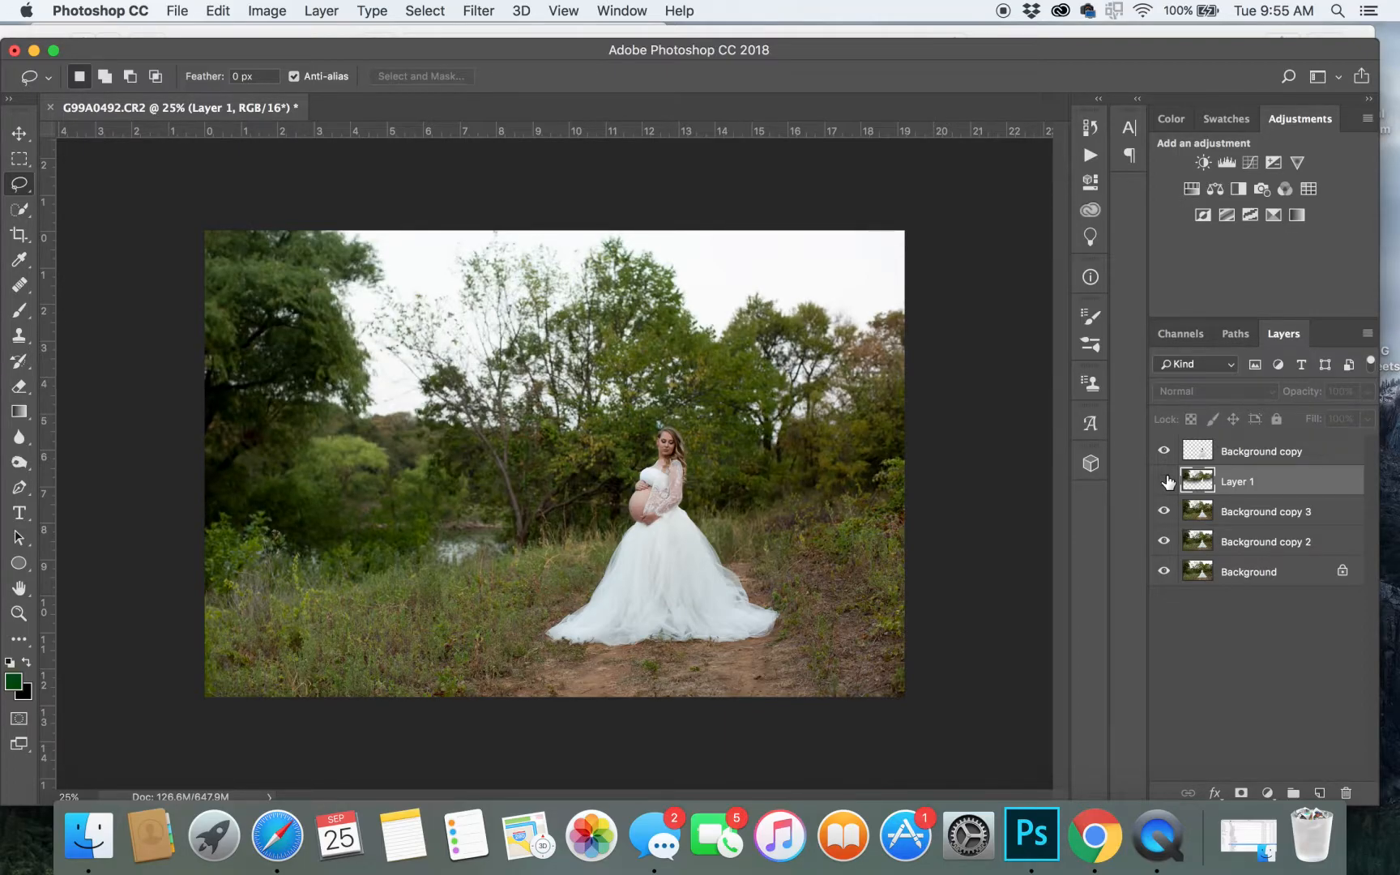
{"action": "left_click", "coordinate": [1165, 481]}
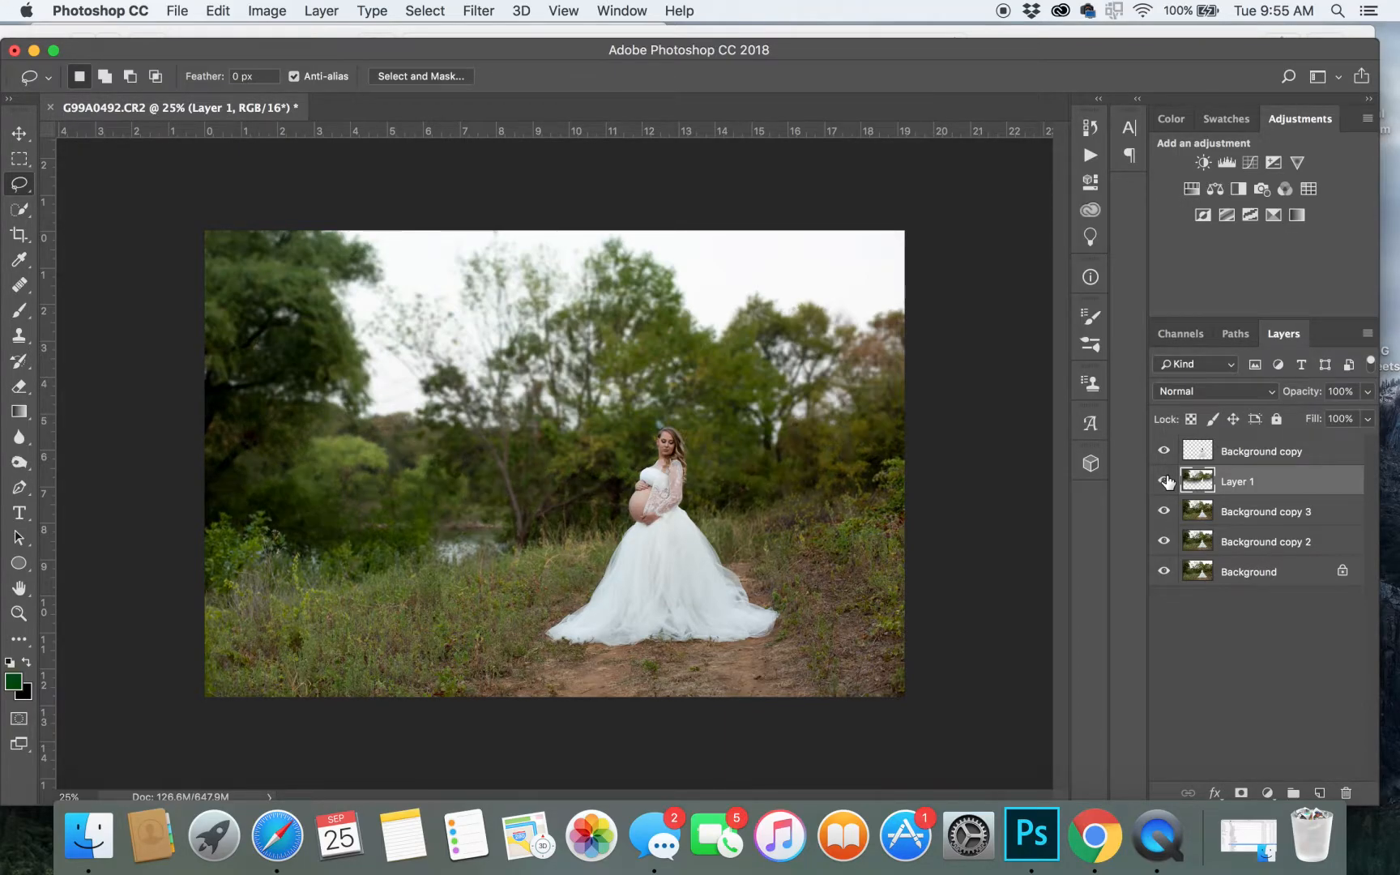
{"action": "left_click", "coordinate": [1165, 481]}
{"action": "left_click", "coordinate": [1165, 481]}
{"action": "left_click", "coordinate": [1165, 481]}
{"action": "left_click", "coordinate": [1165, 481]}
{"action": "key", "text": "z"}
{"action": "left_click_drag", "start_coordinate": [685, 443], "coordinate": [761, 413]}
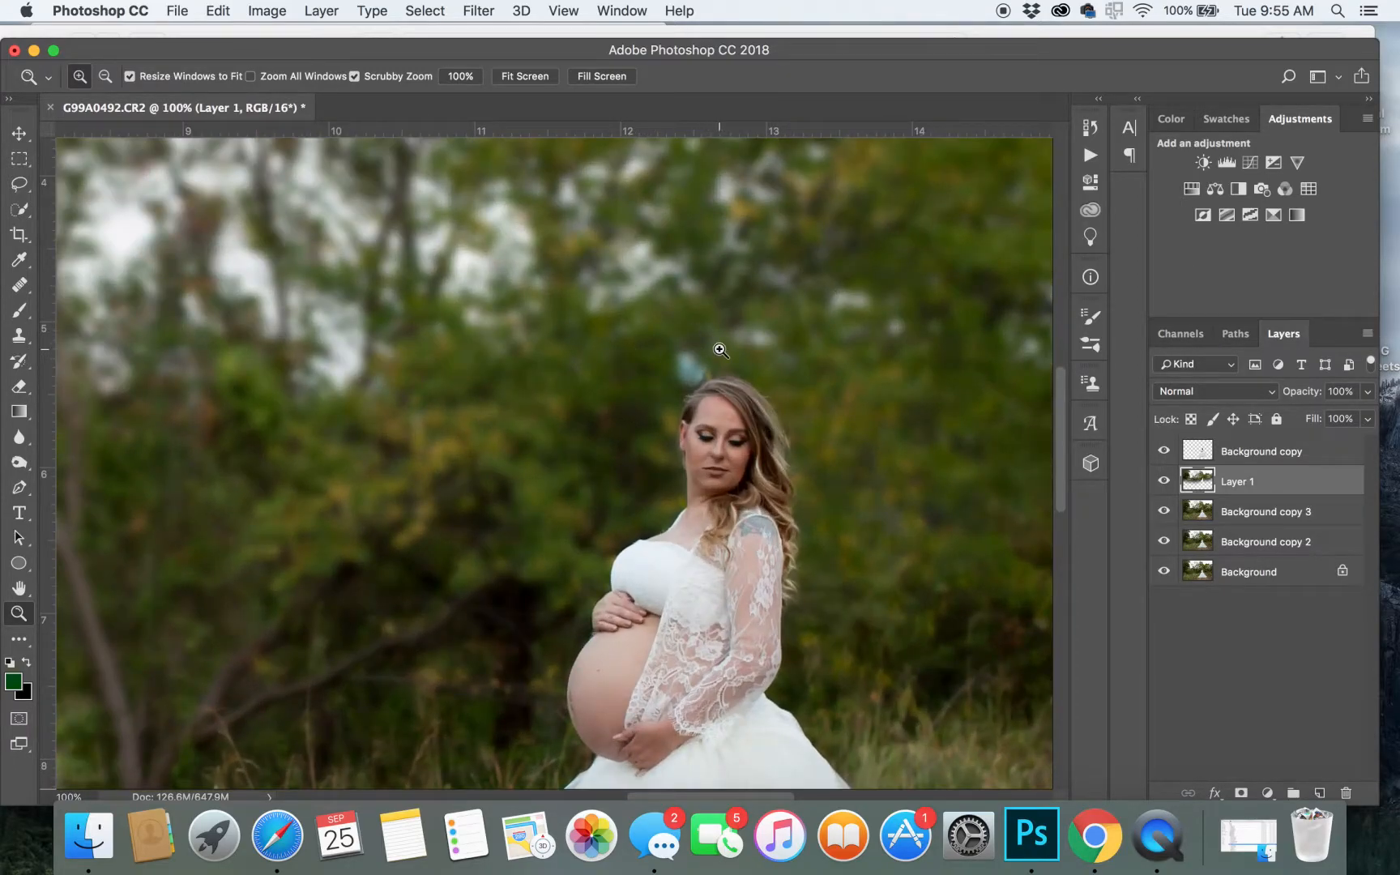
{"action": "left_click", "coordinate": [1164, 481]}
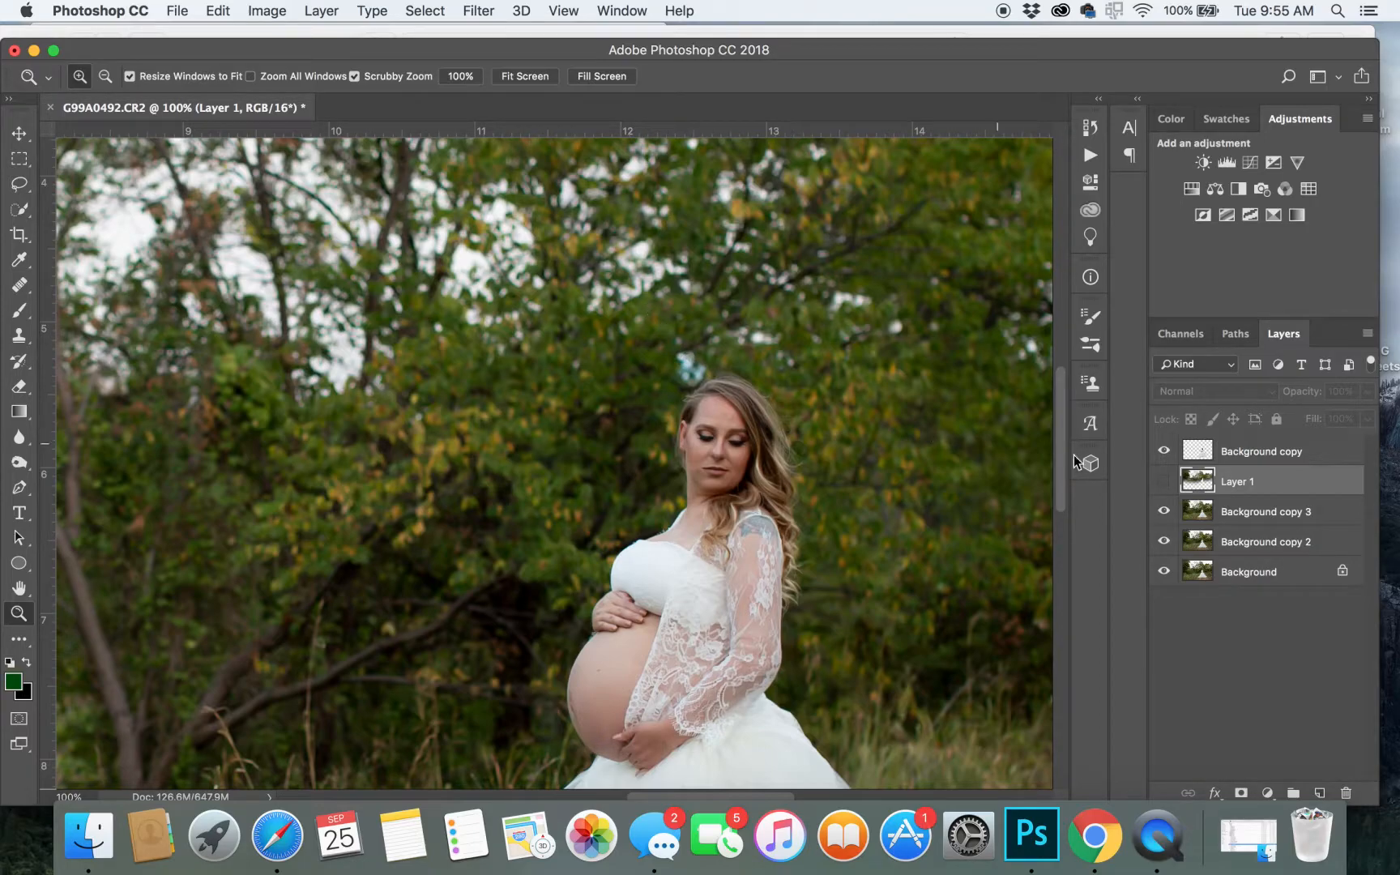
{"action": "left_click", "coordinate": [1163, 481]}
Clone out the light blue spot above the woman's head on Layer 1 and check it with the cut-out layer hidden.
{"action": "left_click", "coordinate": [1302, 509]}
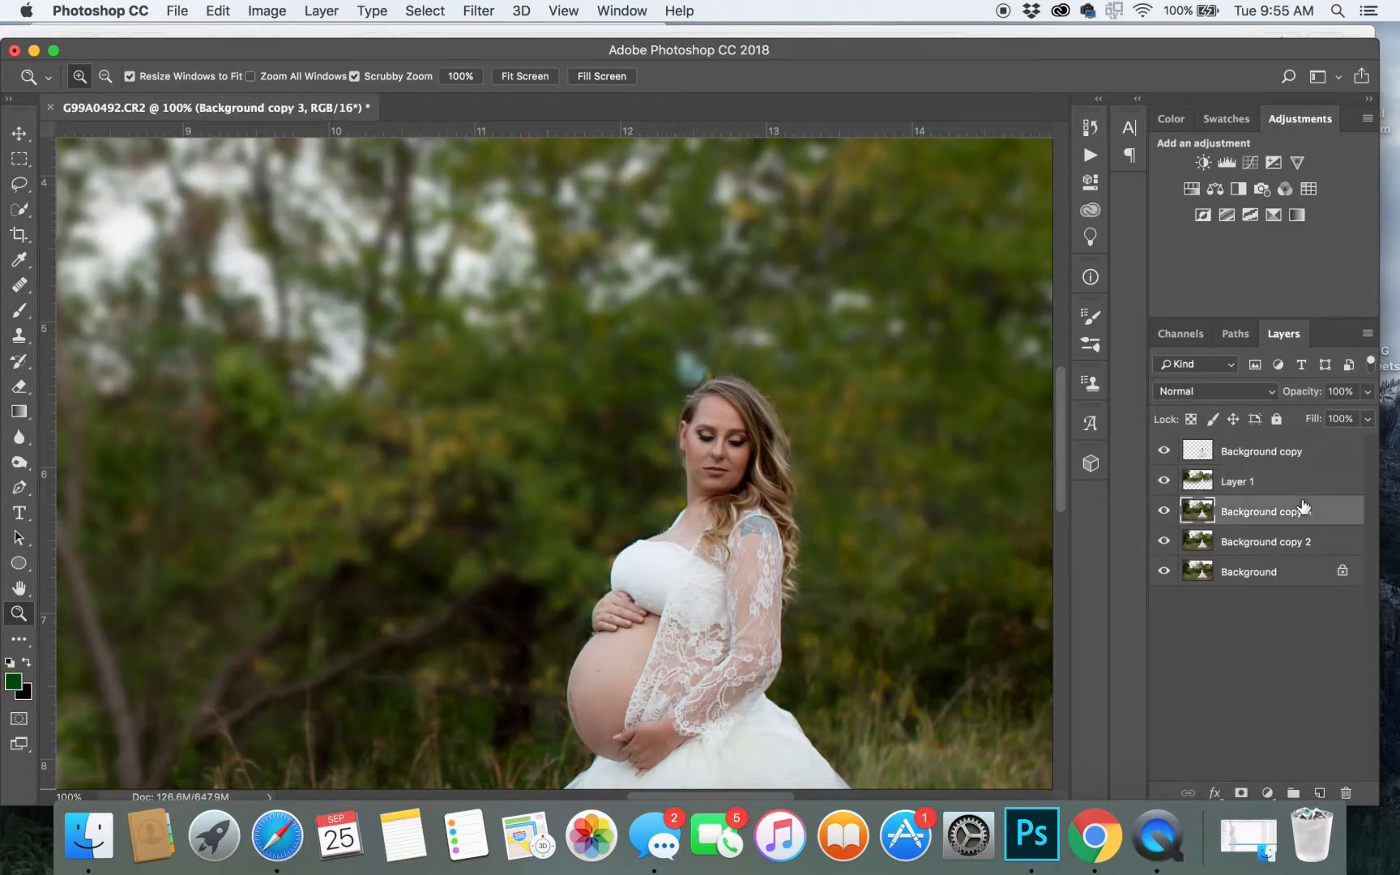
{"action": "left_click", "coordinate": [1295, 489]}
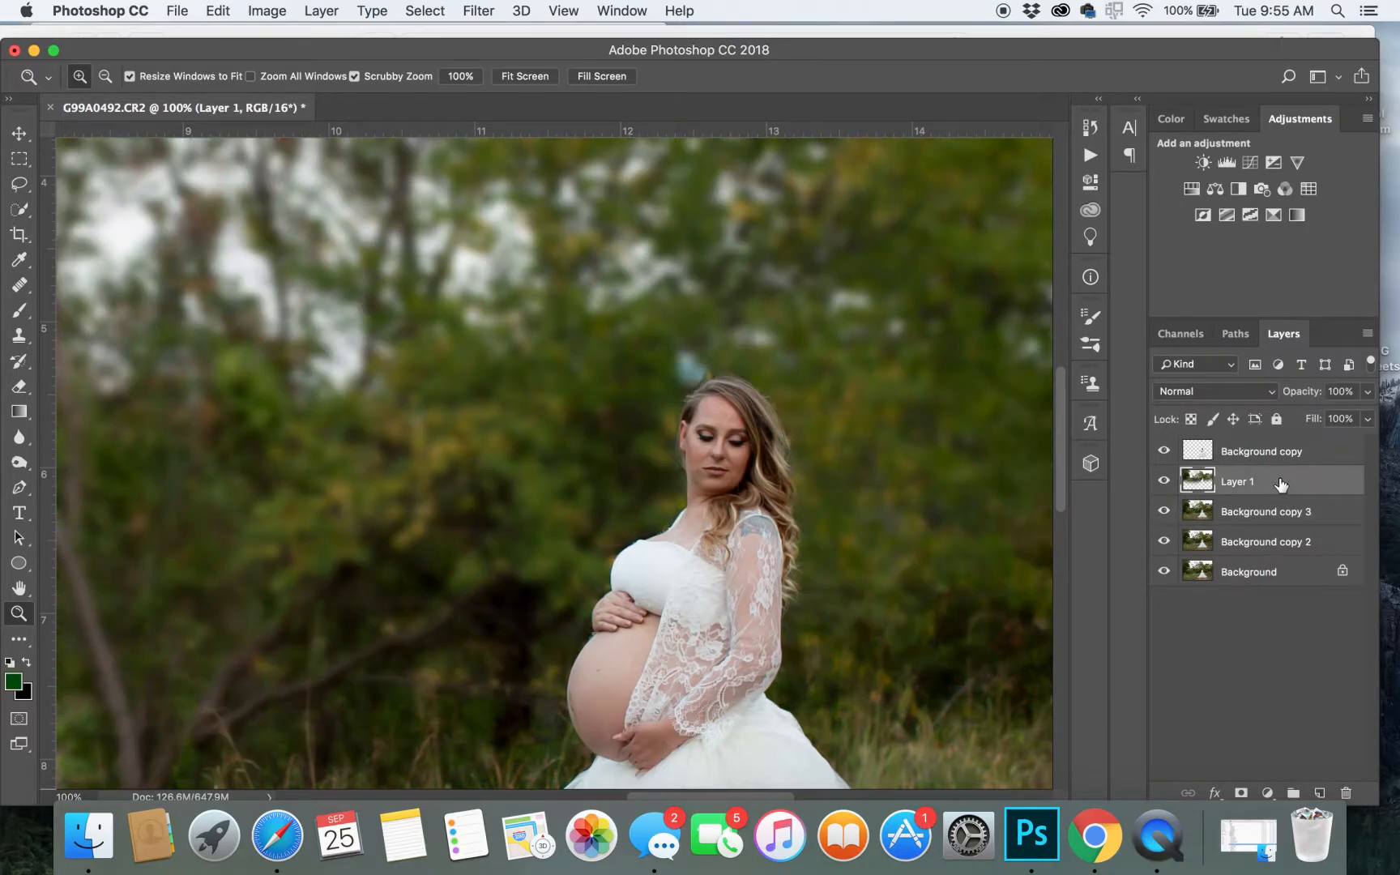
{"action": "key", "text": "s"}
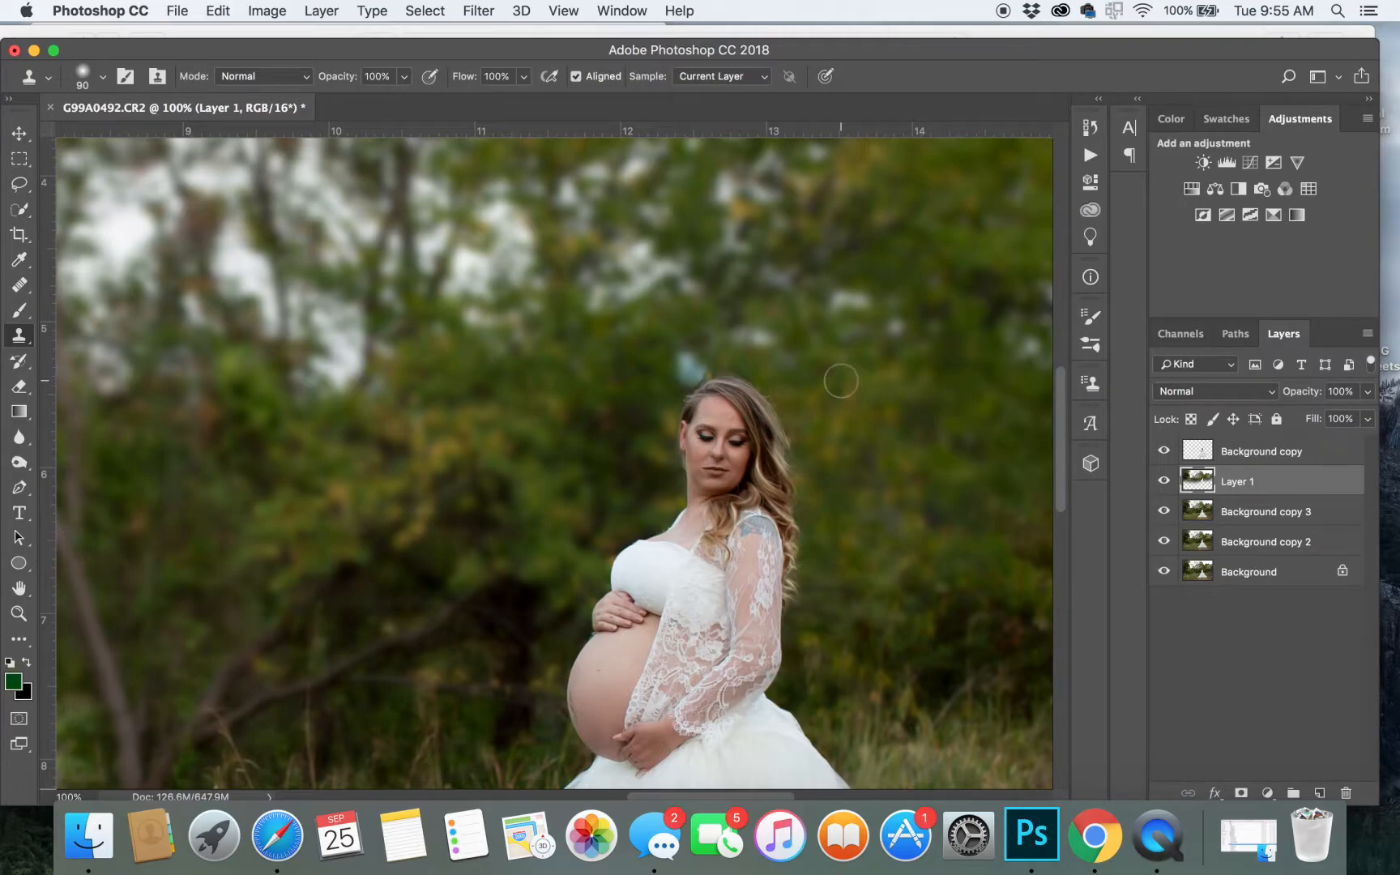
{"action": "left_click_drag", "start_coordinate": [656, 365], "coordinate": [692, 371]}
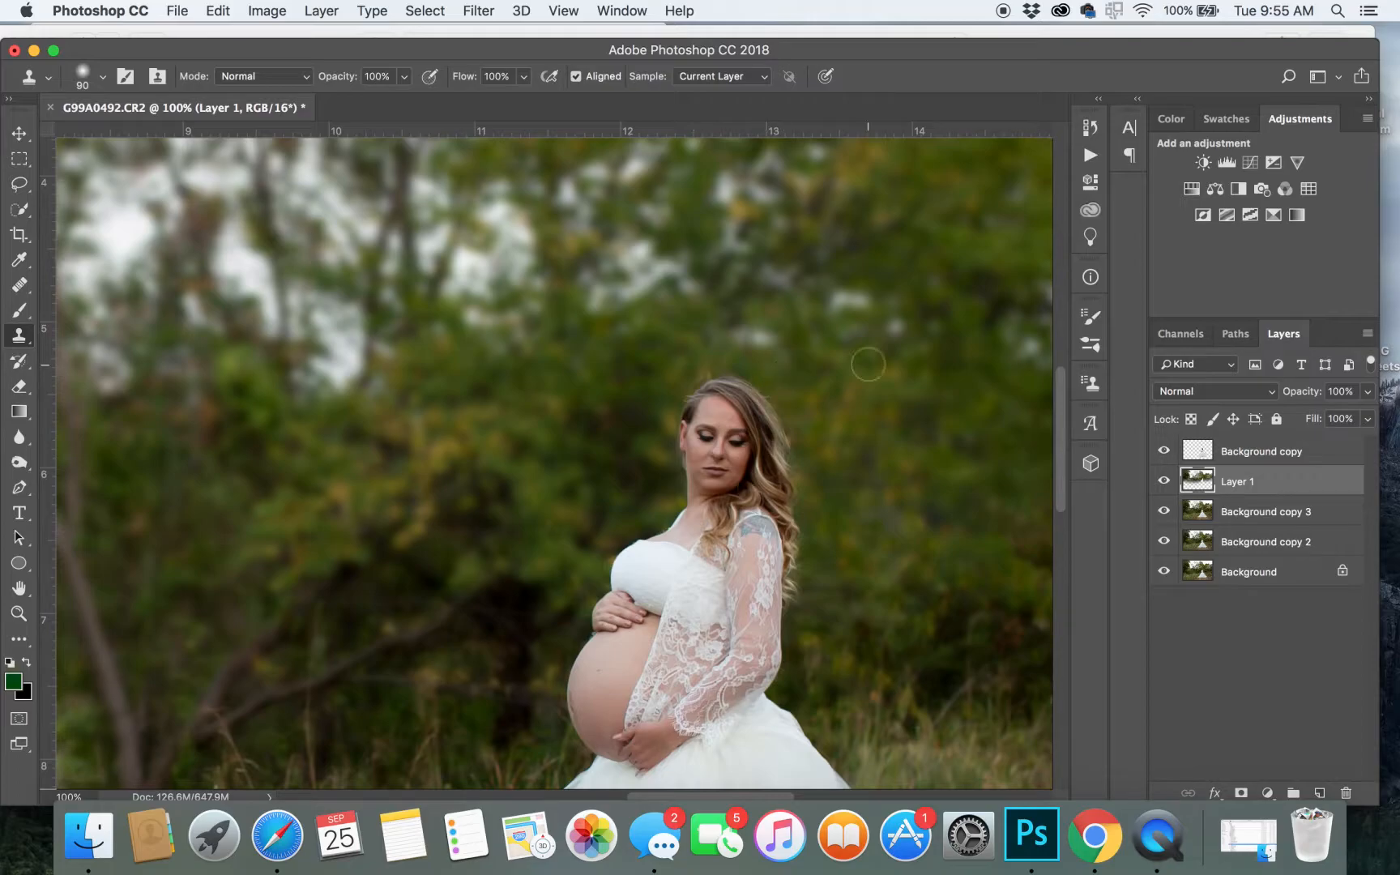
{"action": "left_click", "coordinate": [1164, 450]}
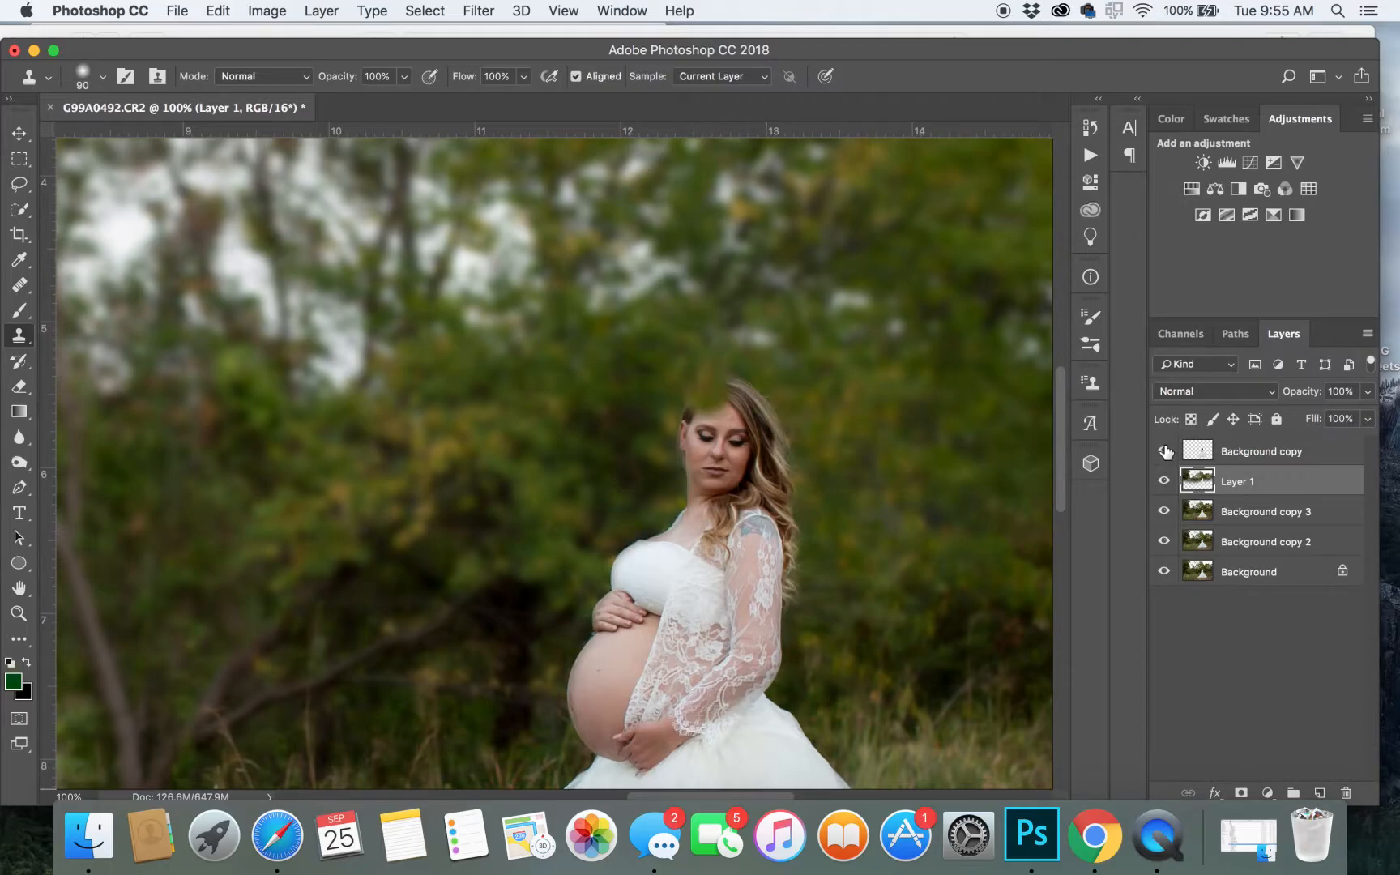
{"action": "left_click", "coordinate": [1164, 451]}
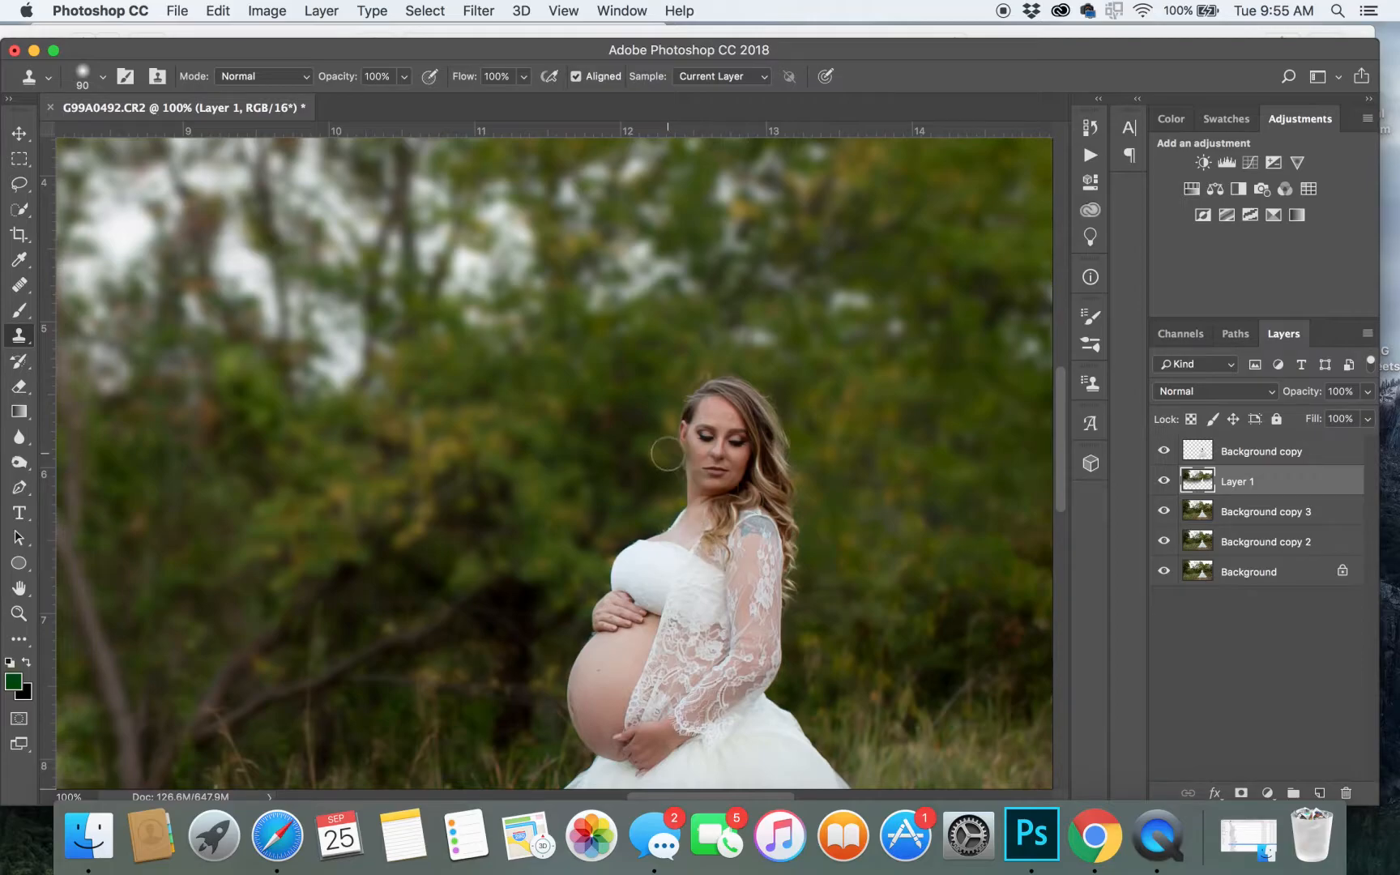
Enlarge the Clone Stamp brush to 150 and clone out the thin branch in the background beside the woman's belly.
{"action": "key", "text": "bracketright"}
{"action": "key", "text": "bracketright"}
{"action": "key", "text": "bracketright"}
{"action": "scroll", "coordinate": [531, 519], "scroll_direction": "left", "scroll_amount": 4}
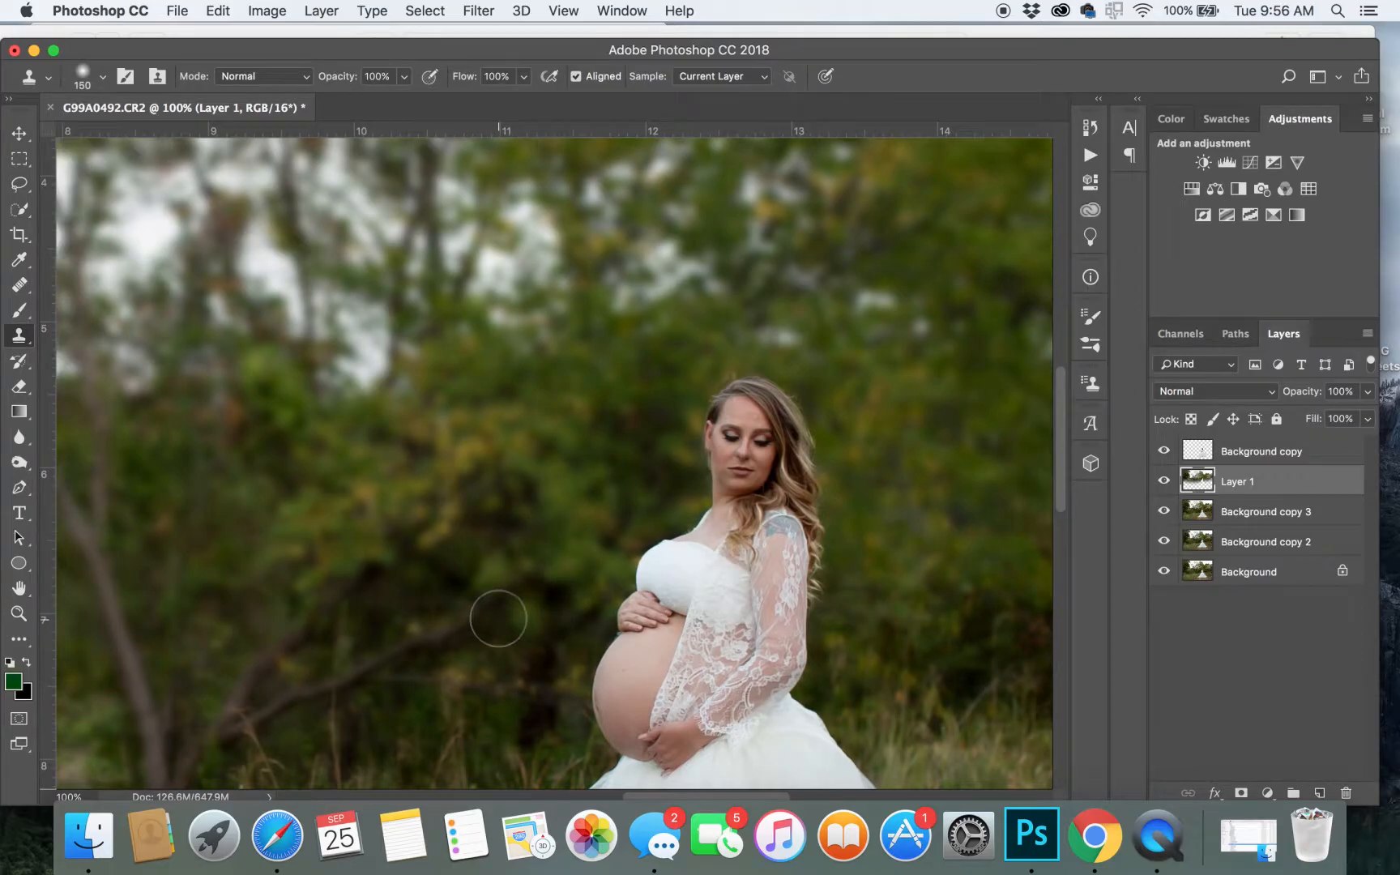
{"action": "mouse_move", "coordinate": [498, 618]}
{"action": "left_mouse_down"}
{"action": "mouse_move", "coordinate": [606, 634]}
{"action": "mouse_move", "coordinate": [603, 618]}
{"action": "mouse_move", "coordinate": [634, 615]}
{"action": "mouse_move", "coordinate": [600, 628]}
{"action": "mouse_move", "coordinate": [559, 608]}
{"action": "mouse_move", "coordinate": [596, 571]}
{"action": "left_mouse_up"}
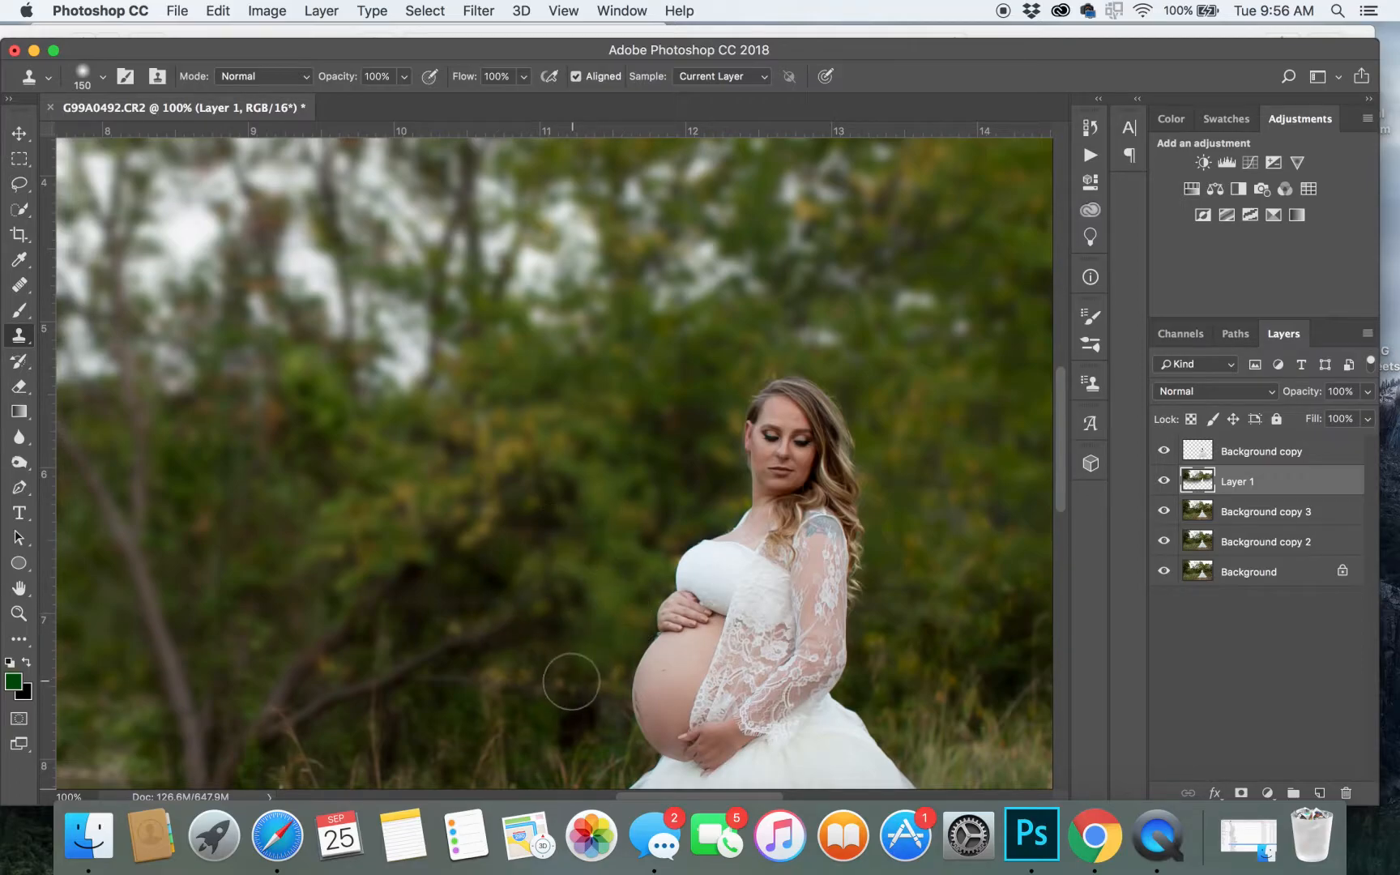
{"action": "right_click", "coordinate": [578, 695]}
{"action": "left_click", "coordinate": [544, 674]}
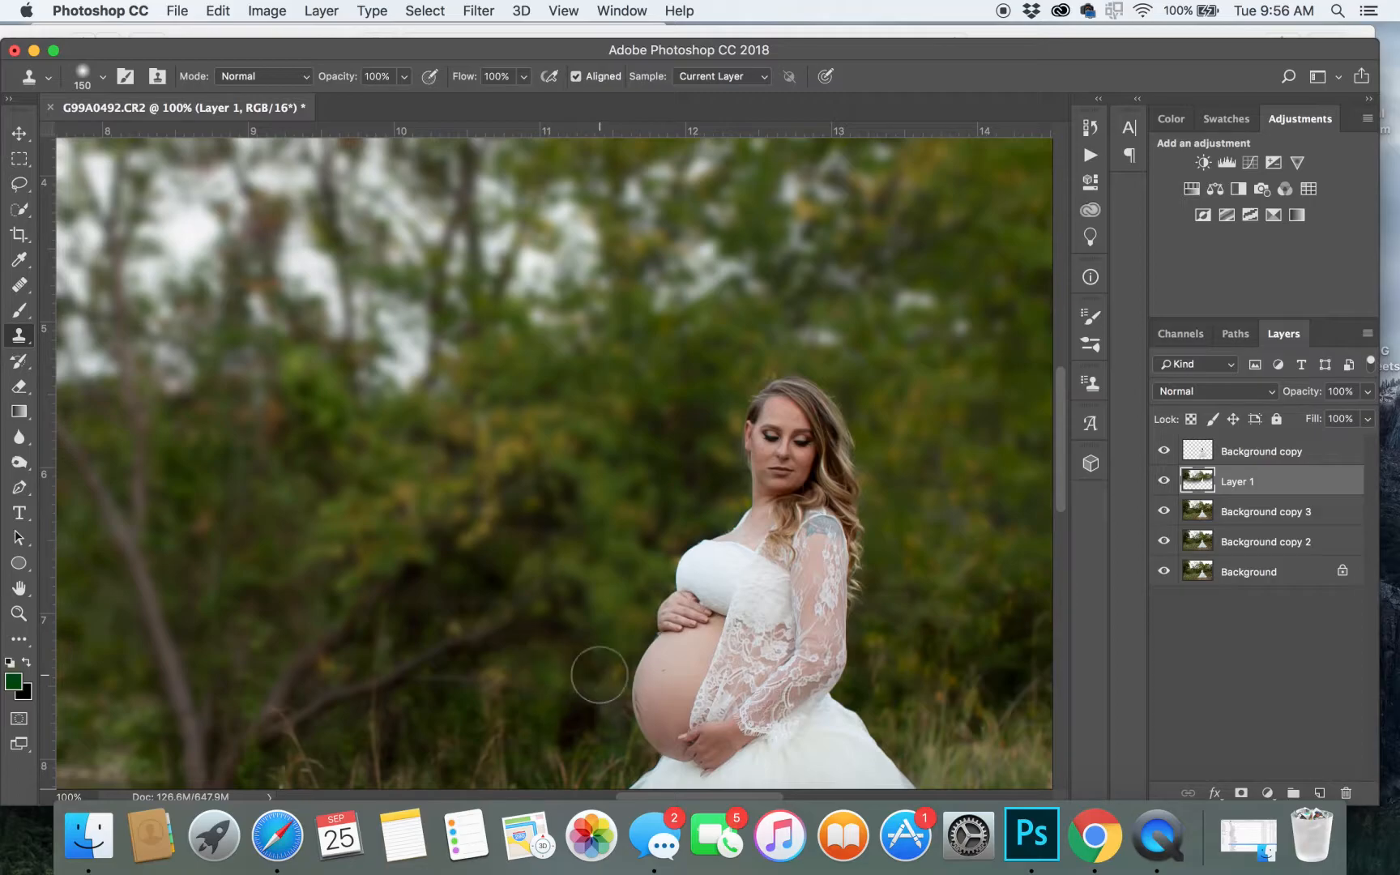
{"action": "left_click_drag", "start_coordinate": [598, 674], "coordinate": [566, 718]}
{"action": "left_click", "coordinate": [611, 589]}
{"action": "left_click", "coordinate": [446, 742], "text": "alt"}
{"action": "left_click_drag", "start_coordinate": [539, 718], "coordinate": [555, 709]}
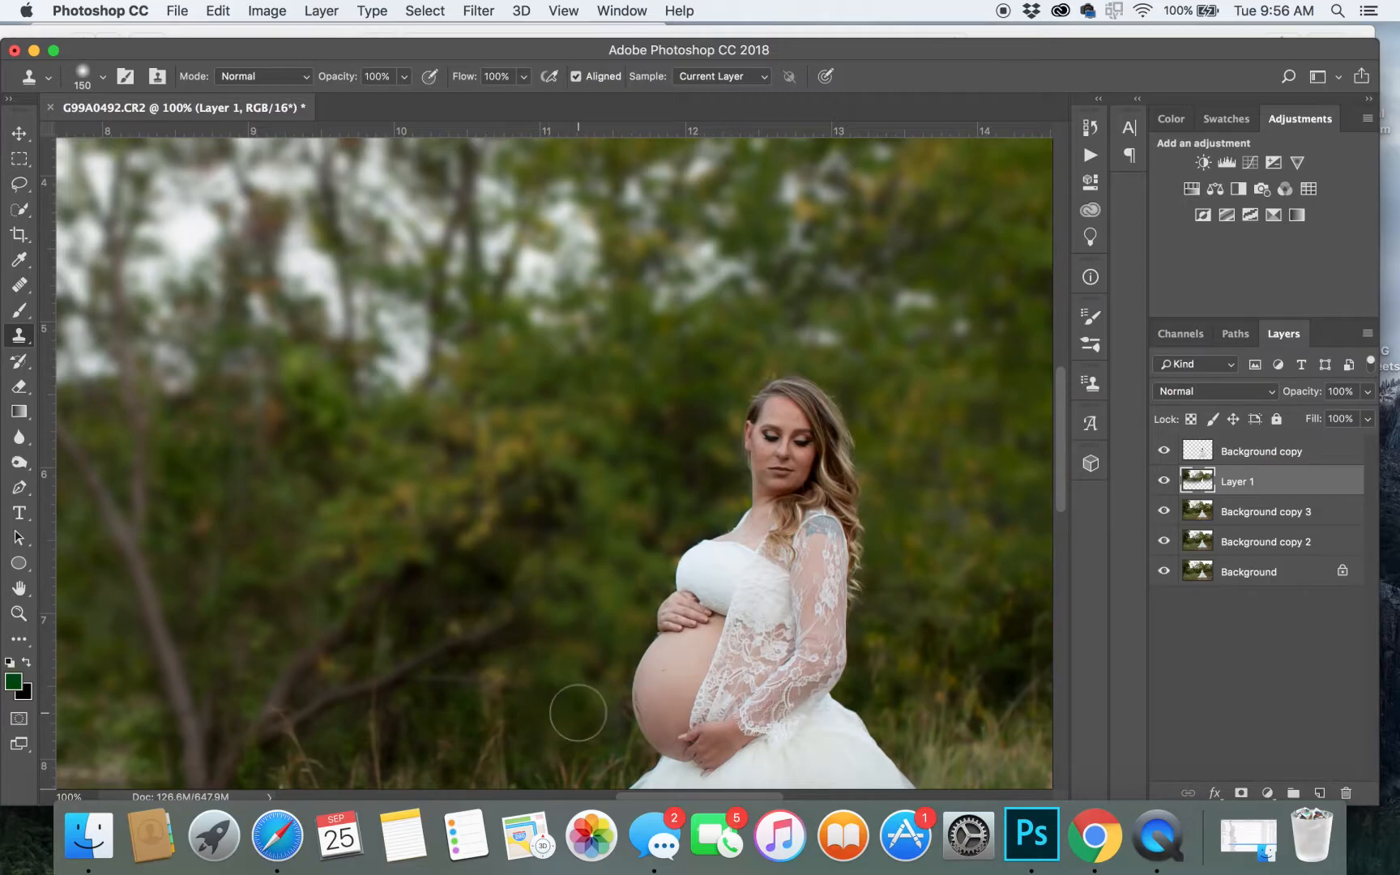
Compare the whole photo with and without Layer 1, and merge Layer 1 down into Background copy 3.
{"action": "key", "text": "z"}
{"action": "right_click", "coordinate": [656, 506]}
{"action": "left_click", "coordinate": [669, 510]}
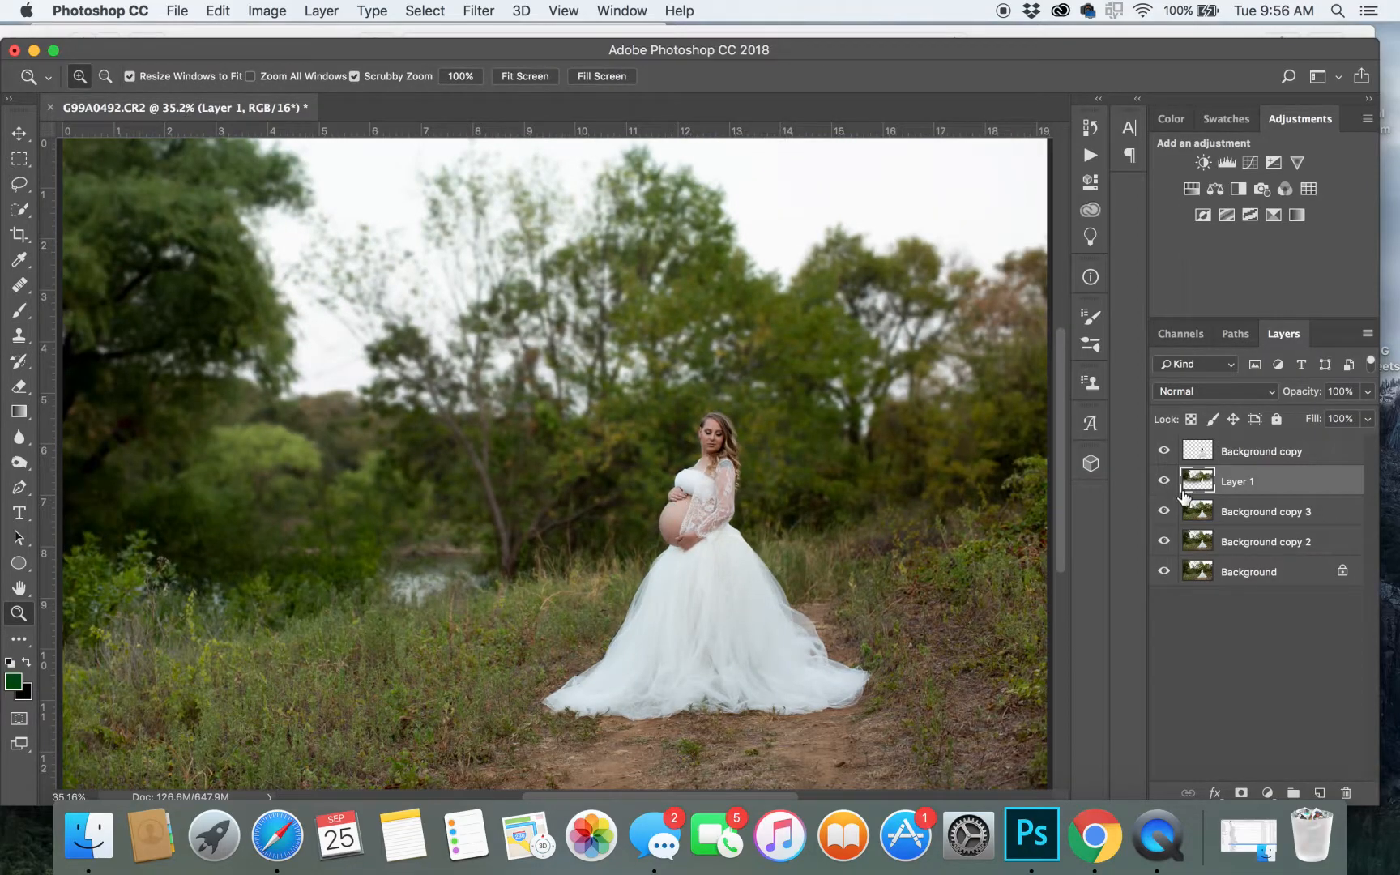
{"action": "left_click", "coordinate": [1164, 481]}
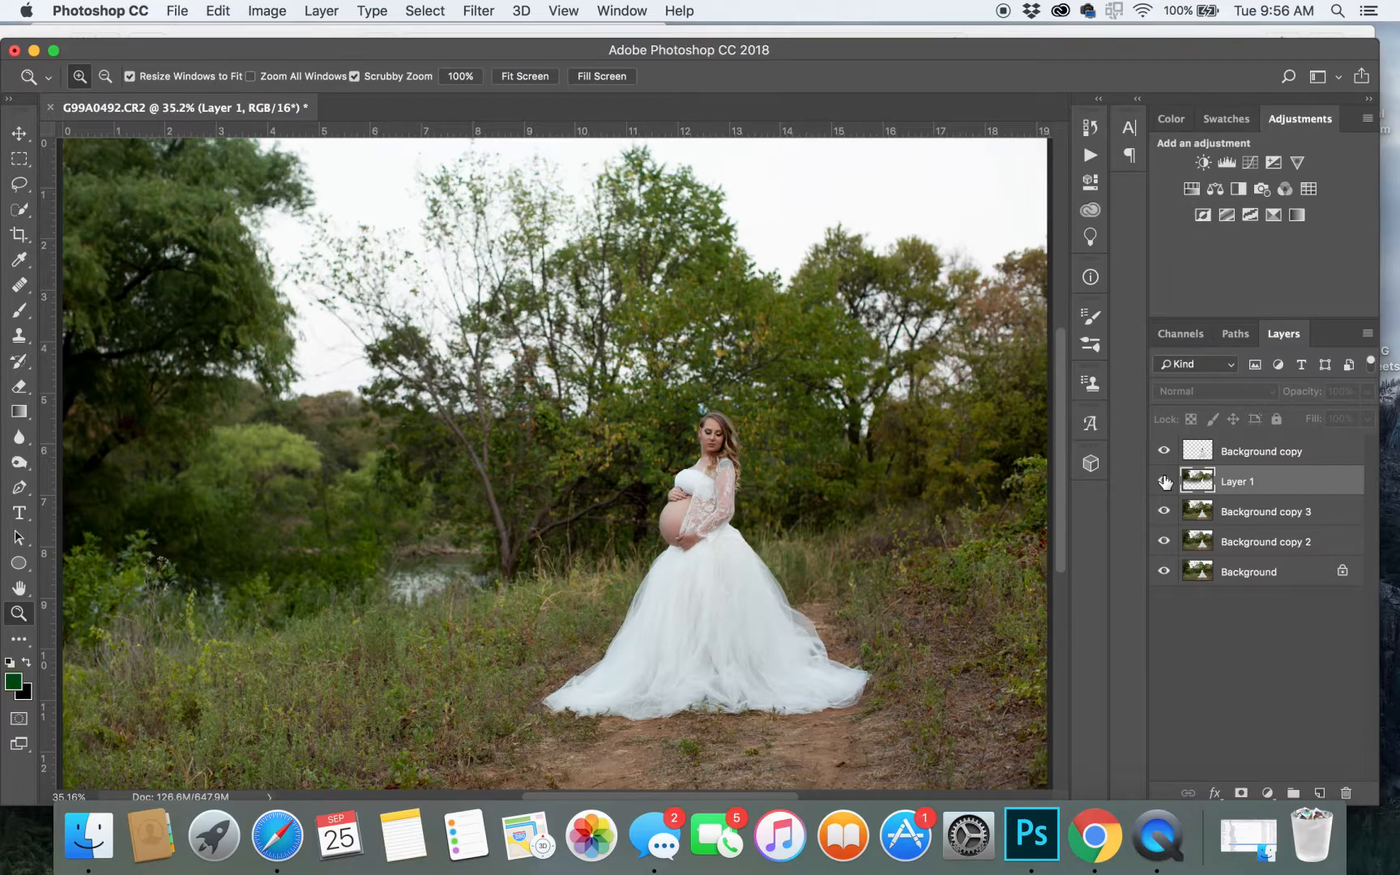
{"action": "left_click", "coordinate": [1164, 481]}
{"action": "left_click", "coordinate": [1164, 481]}
{"action": "left_click", "coordinate": [1164, 481]}
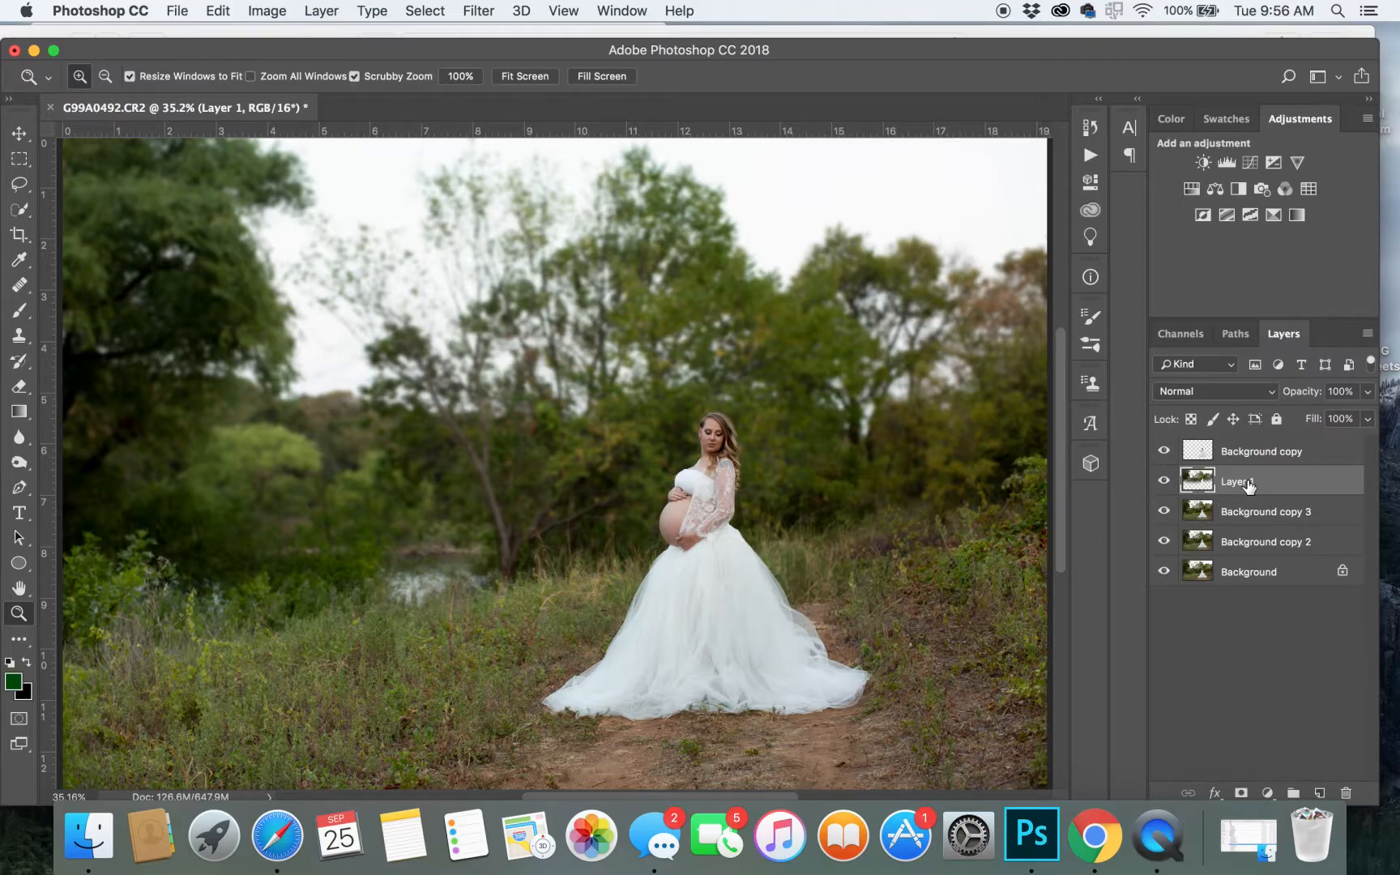
{"action": "key", "text": "BackSpace"}
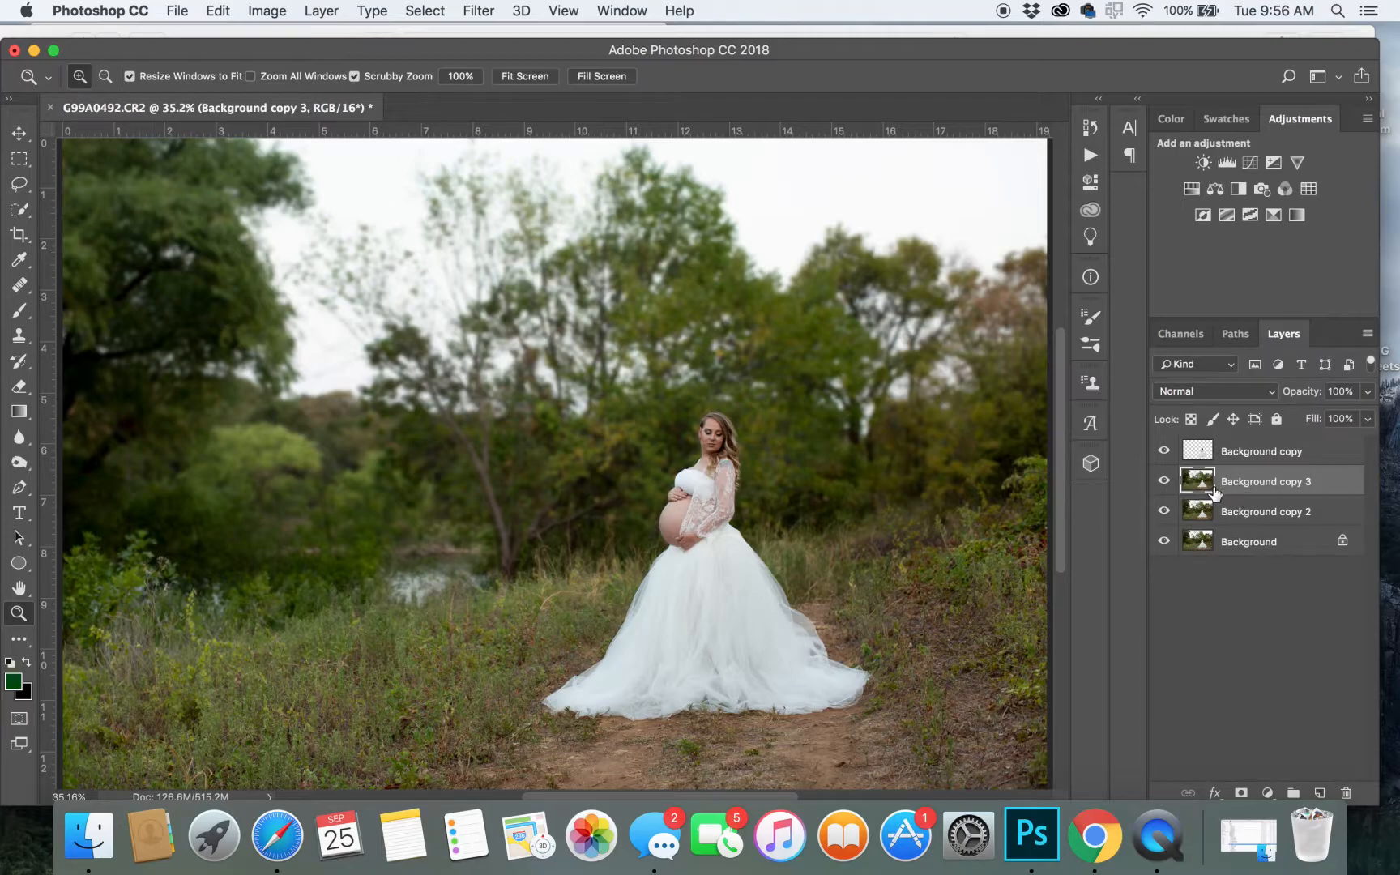
Add a gradient fill layer directly above Background copy 3.
{"action": "key", "text": "super+minus"}
{"action": "key", "text": "super+minus"}
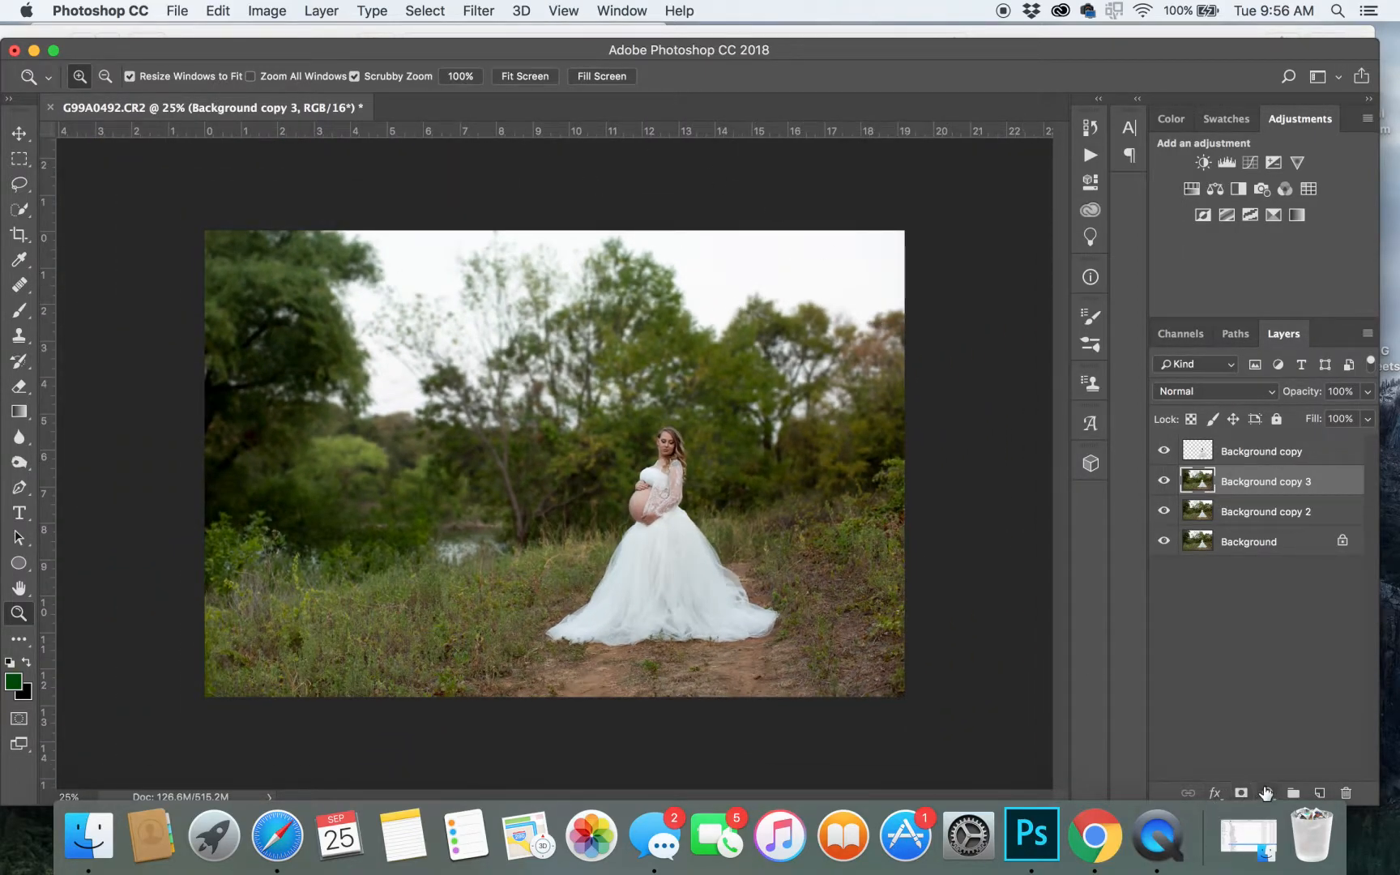
{"action": "left_click", "coordinate": [1266, 792]}
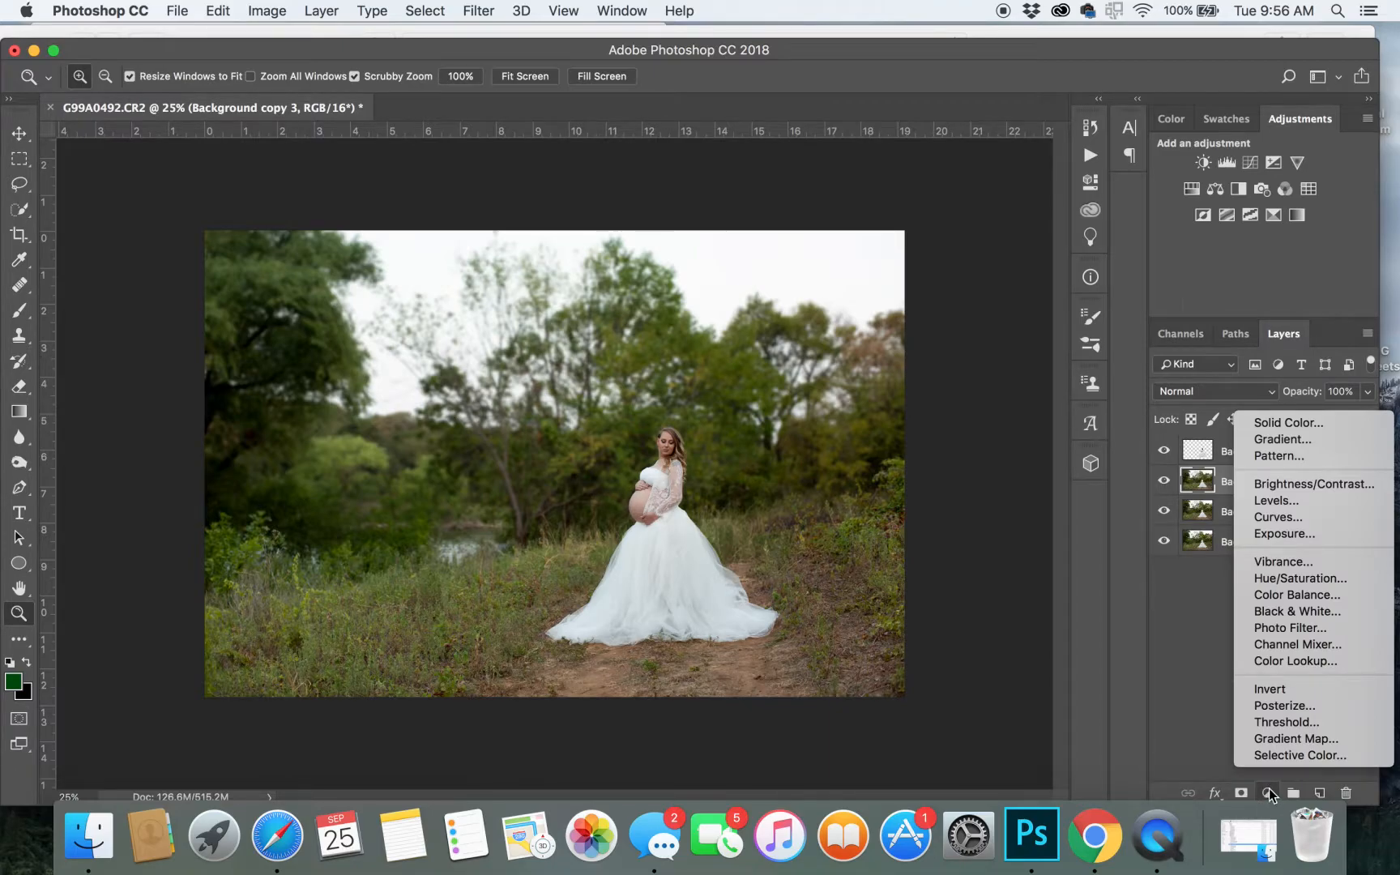
{"action": "left_click", "coordinate": [1266, 454]}
{"action": "left_click", "coordinate": [847, 397]}
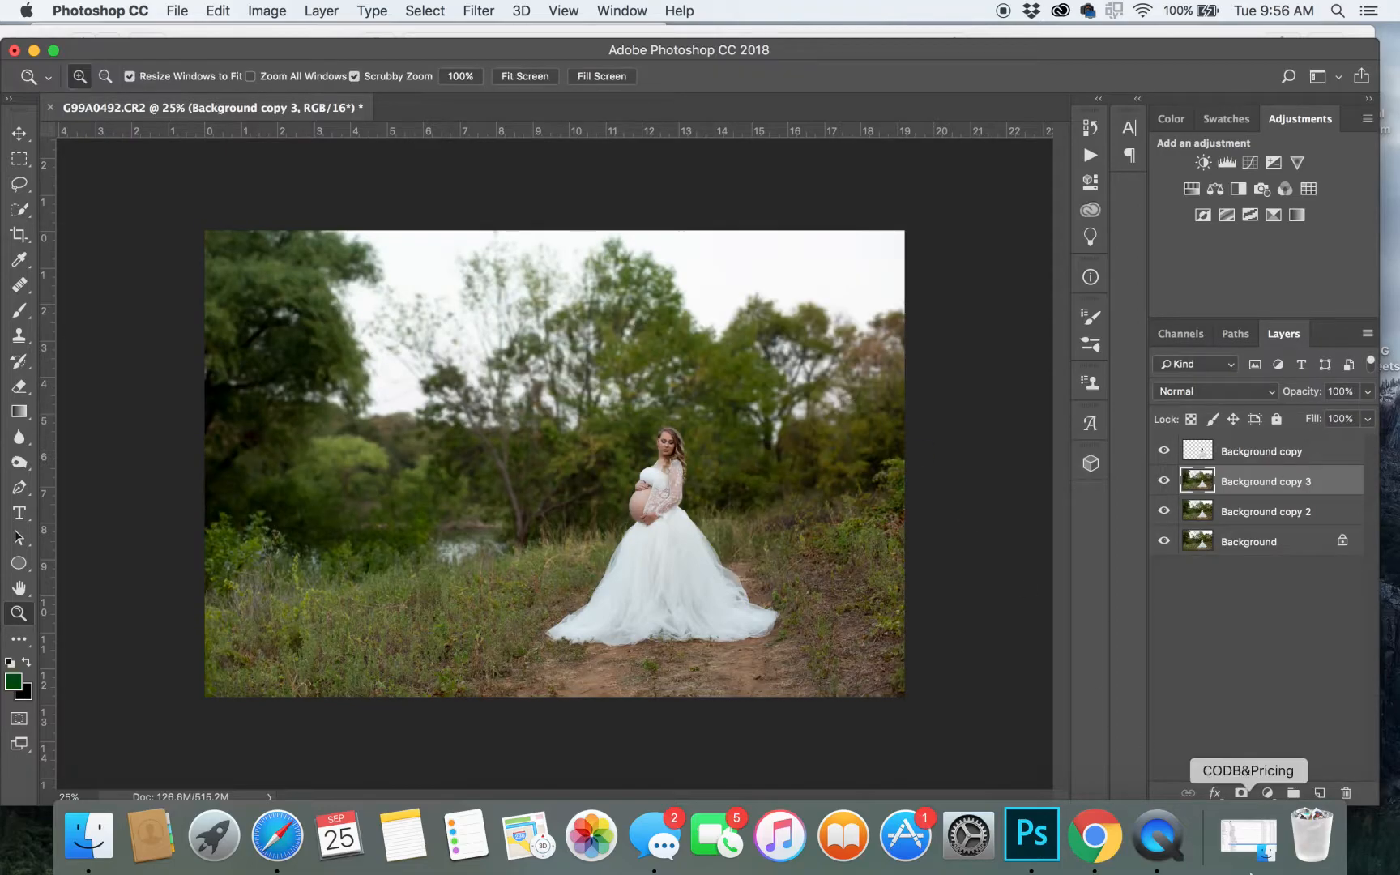
{"action": "left_click", "coordinate": [1264, 796]}
{"action": "left_click", "coordinate": [1260, 440]}
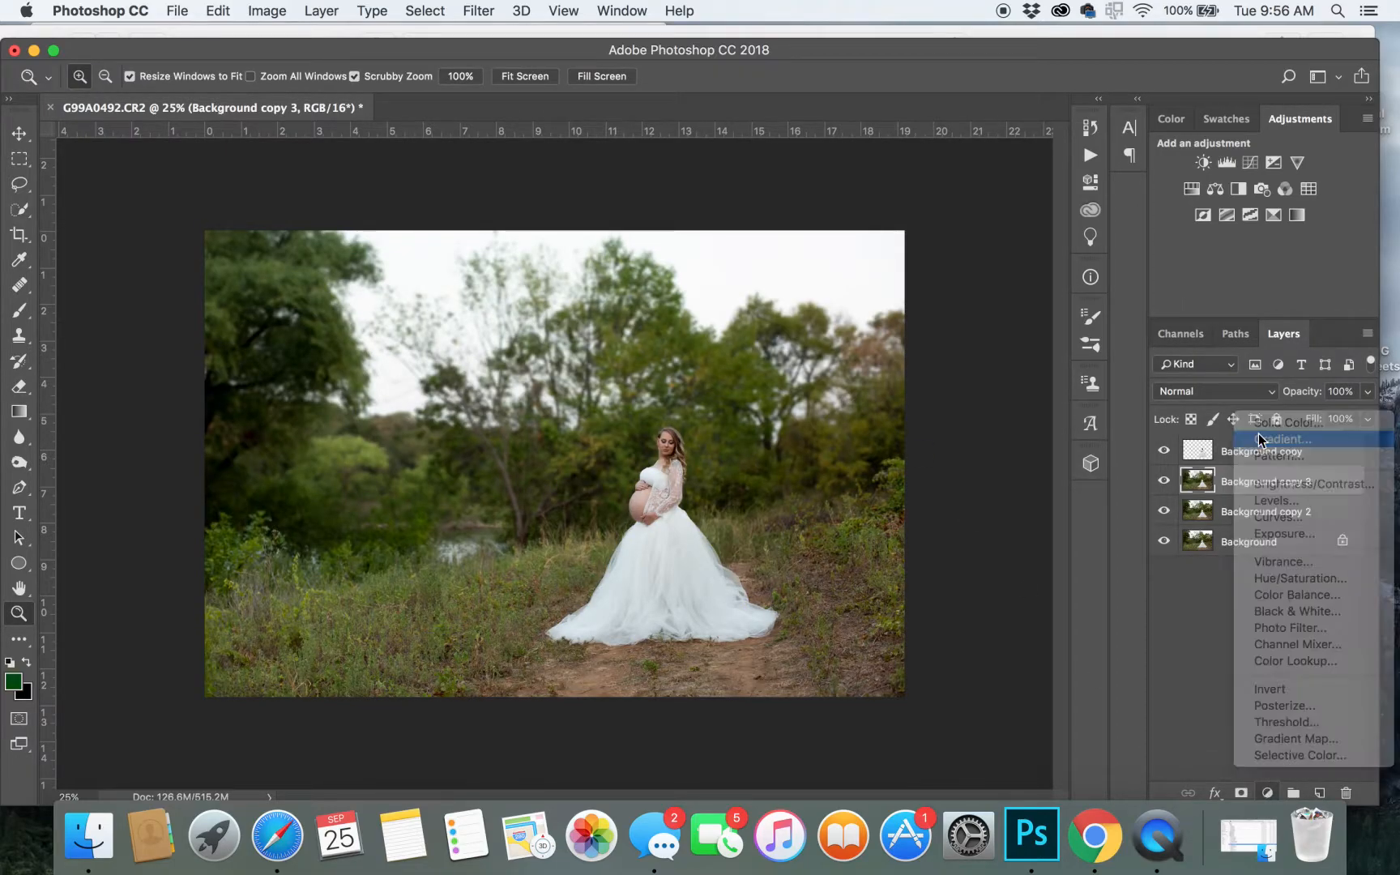
Set the gradient fill's style to Radial and move its centre into the sky in the photo's upper-right corner.
{"action": "left_click", "coordinate": [1112, 426]}
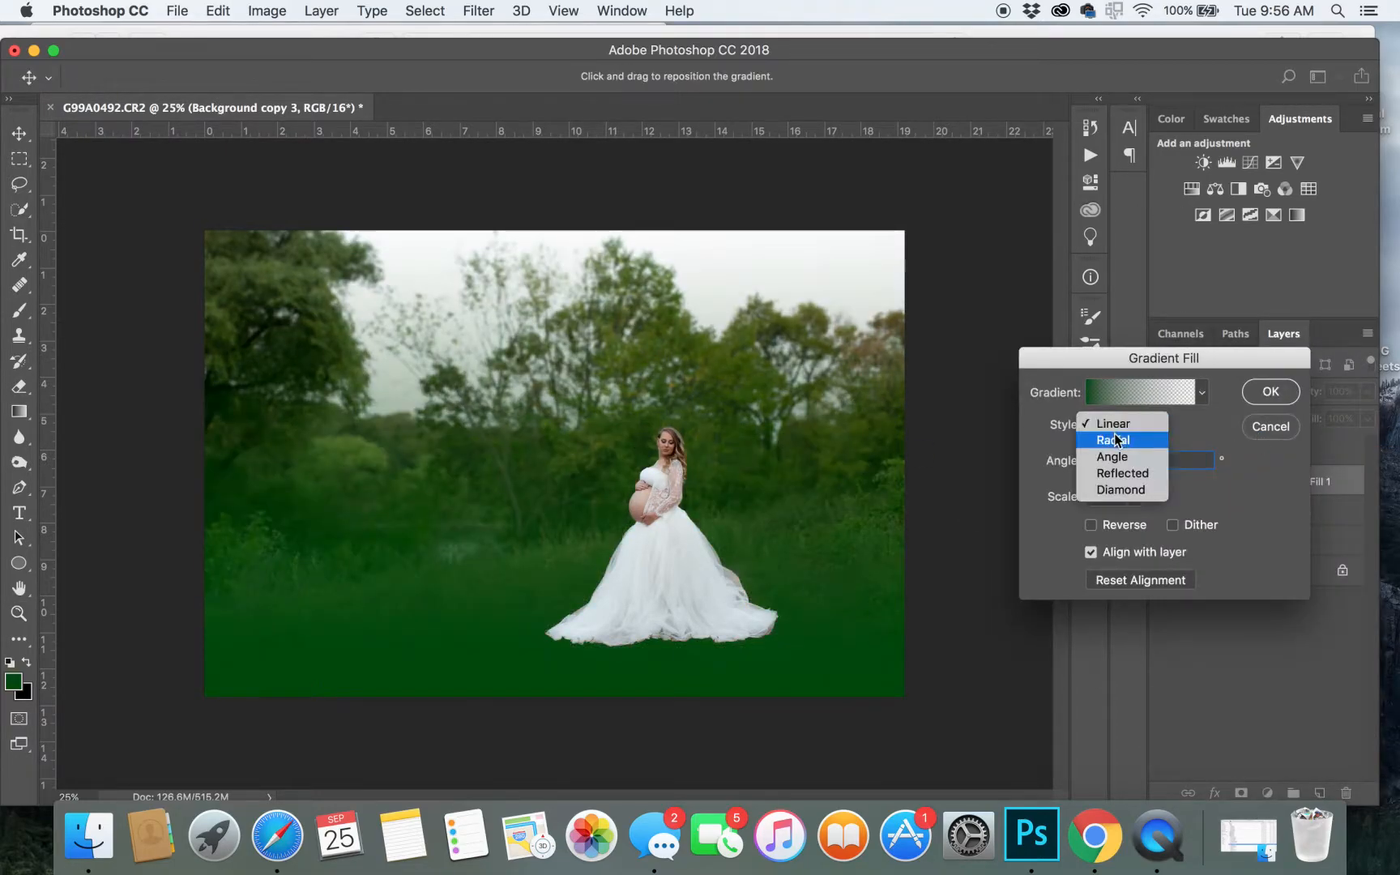
{"action": "left_click", "coordinate": [1113, 439]}
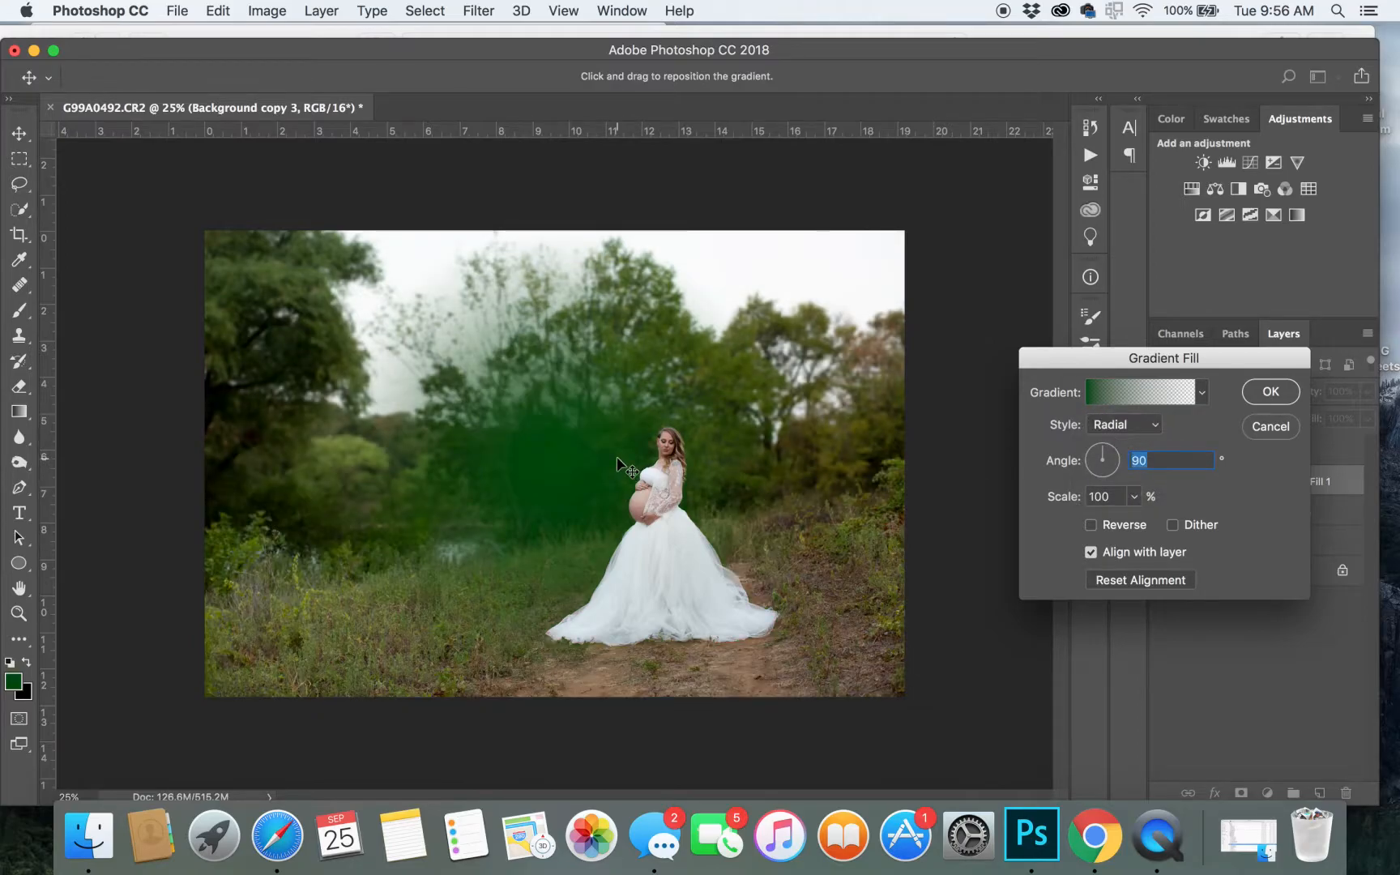
{"action": "left_click_drag", "start_coordinate": [539, 473], "coordinate": [834, 310]}
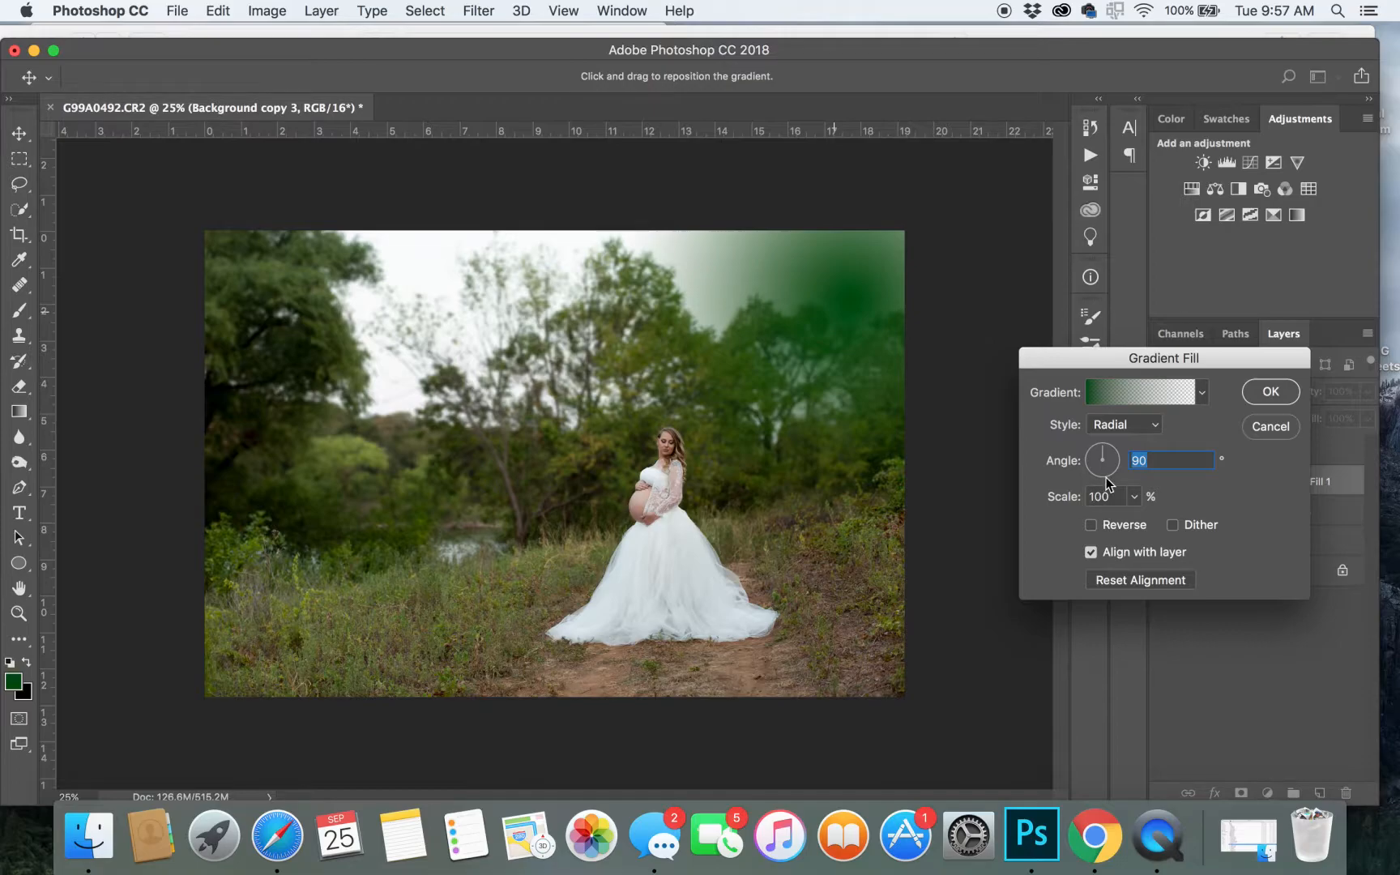
Set the gradient's opaque start colour stop to golden yellow d0b921.
{"action": "left_click", "coordinate": [1111, 397]}
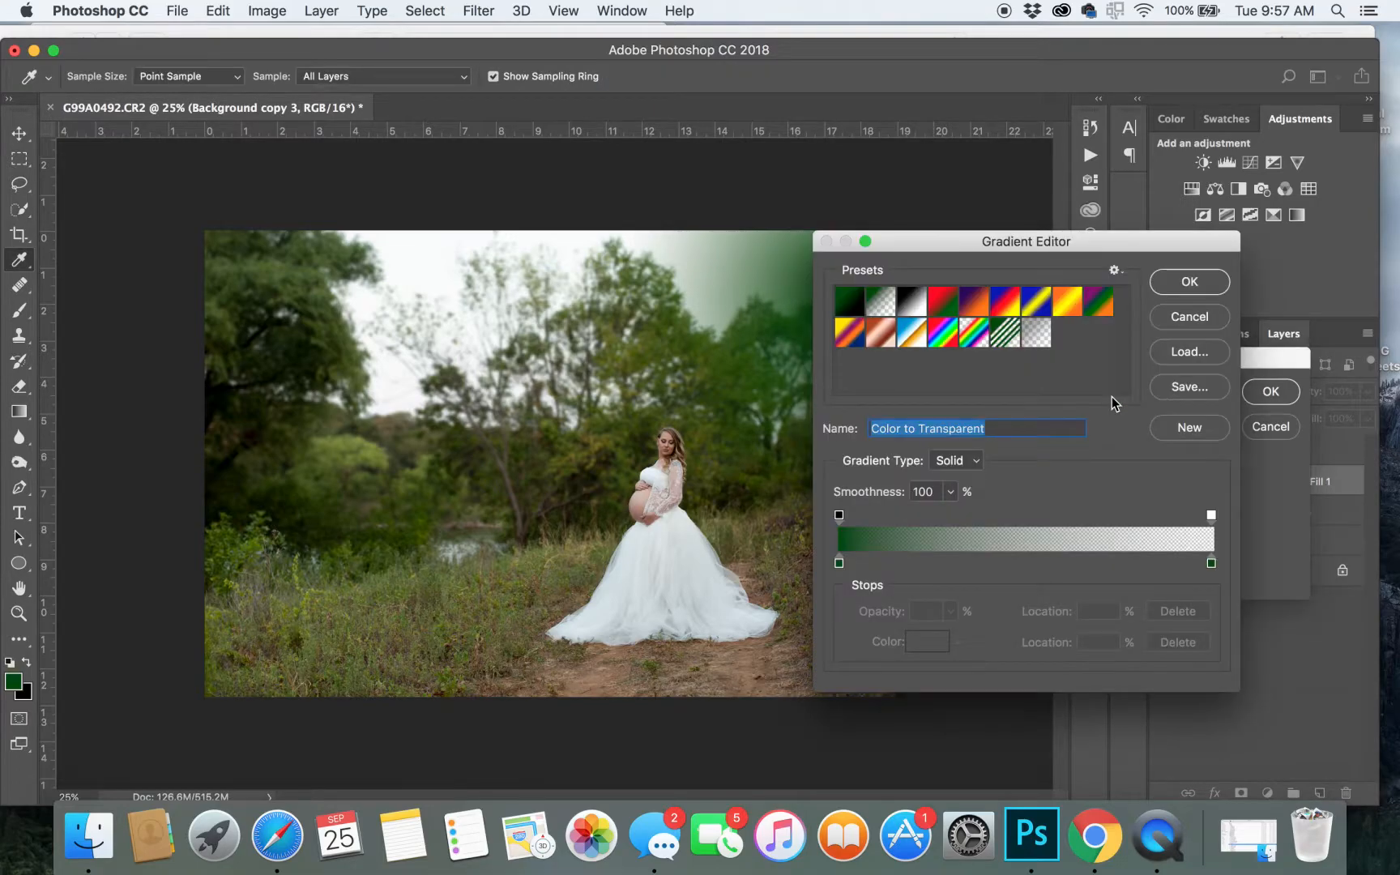
{"action": "left_click", "coordinate": [839, 563]}
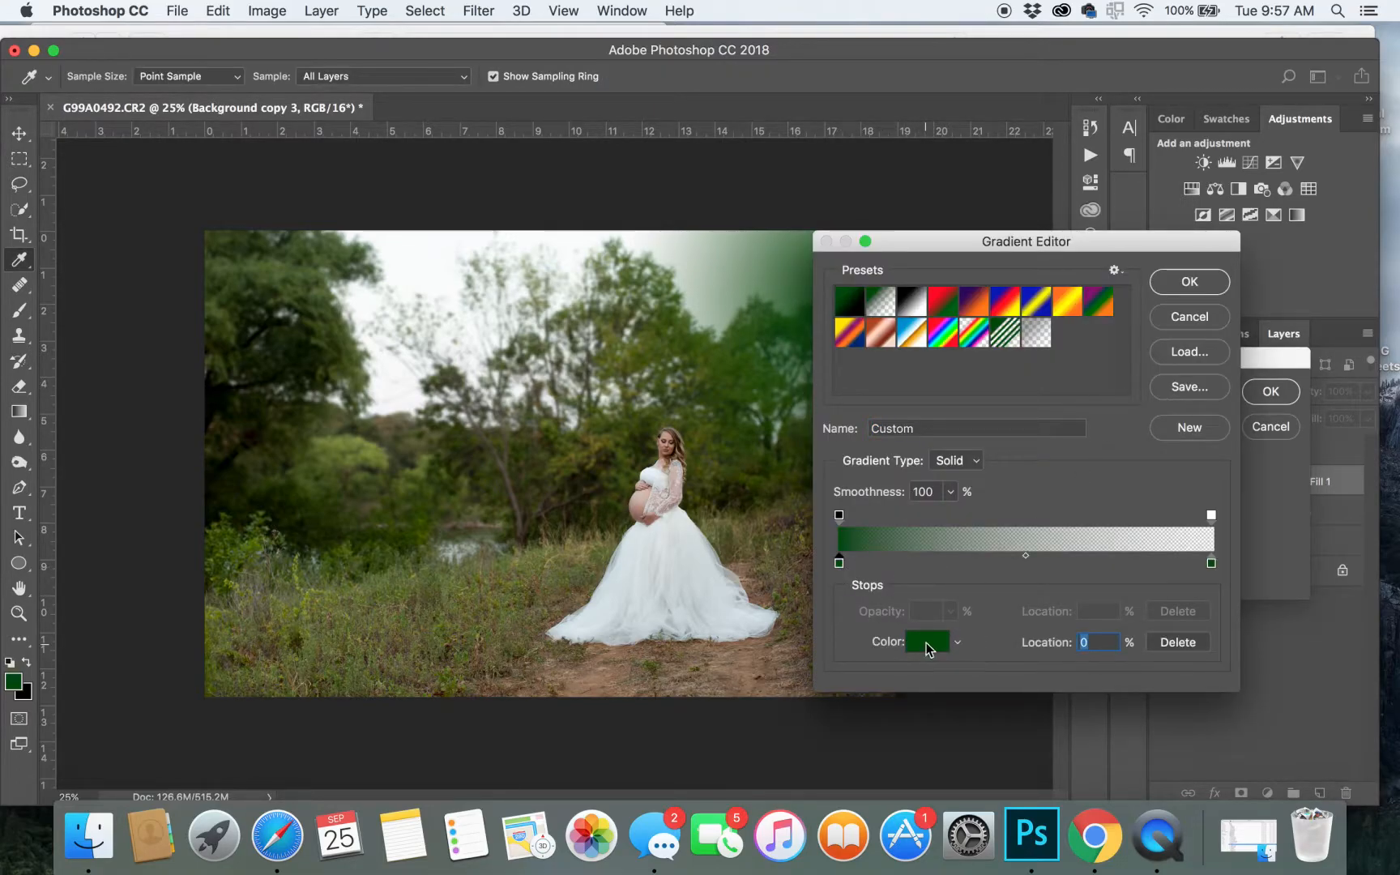
{"action": "left_click", "coordinate": [927, 644]}
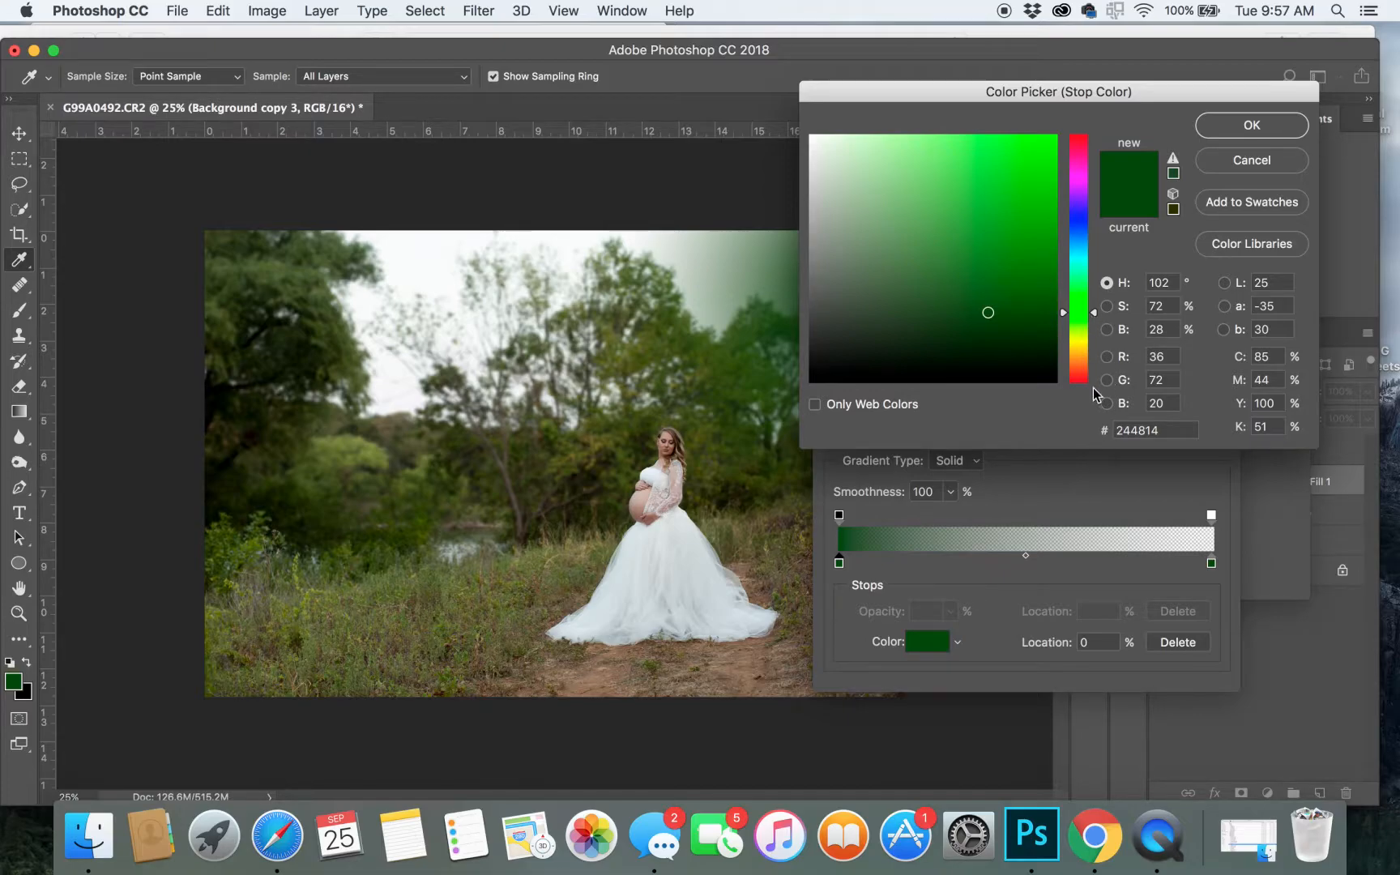
{"action": "left_click", "coordinate": [1078, 347]}
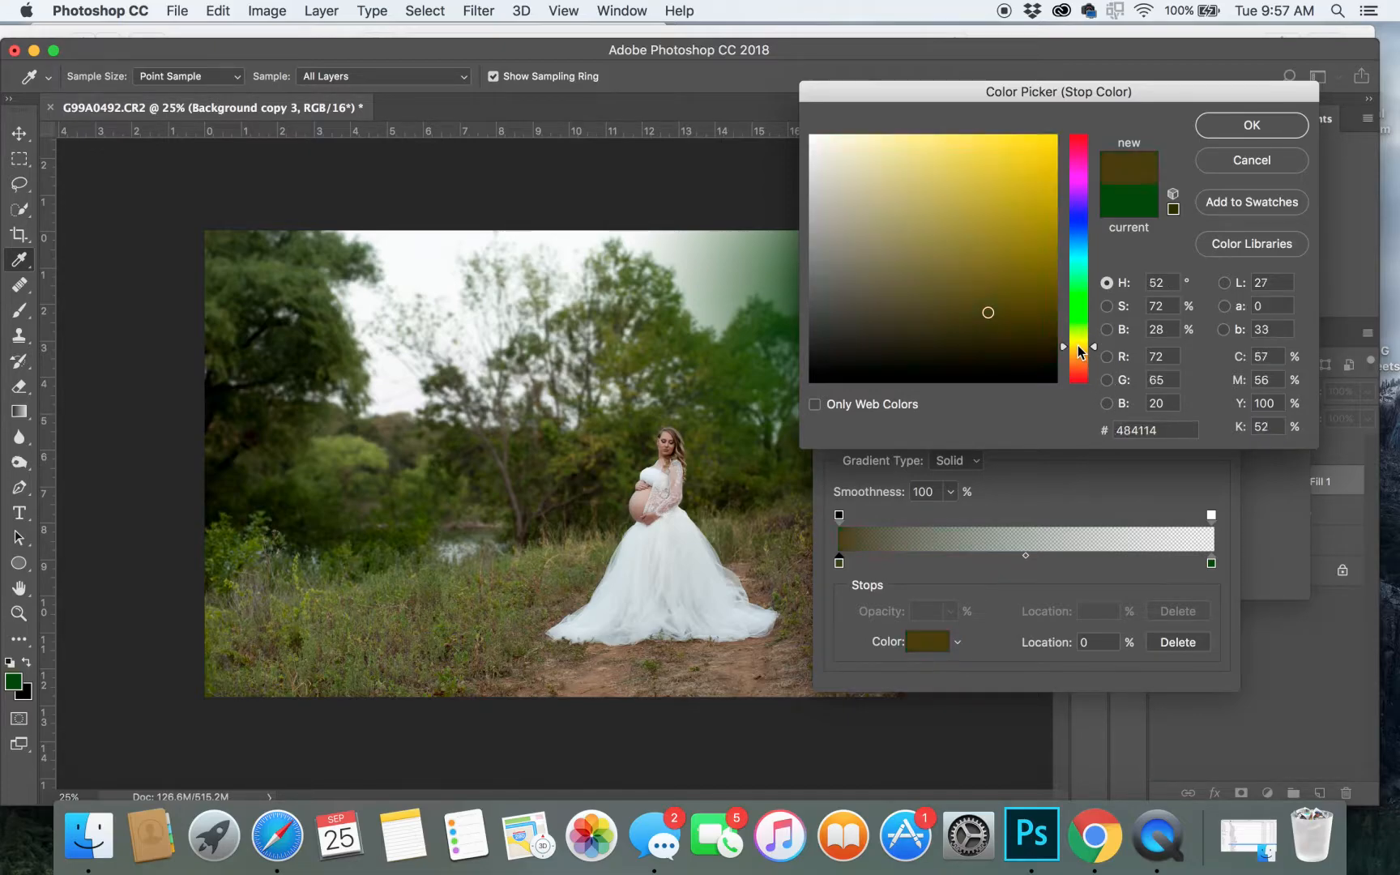
{"action": "left_click", "coordinate": [978, 143]}
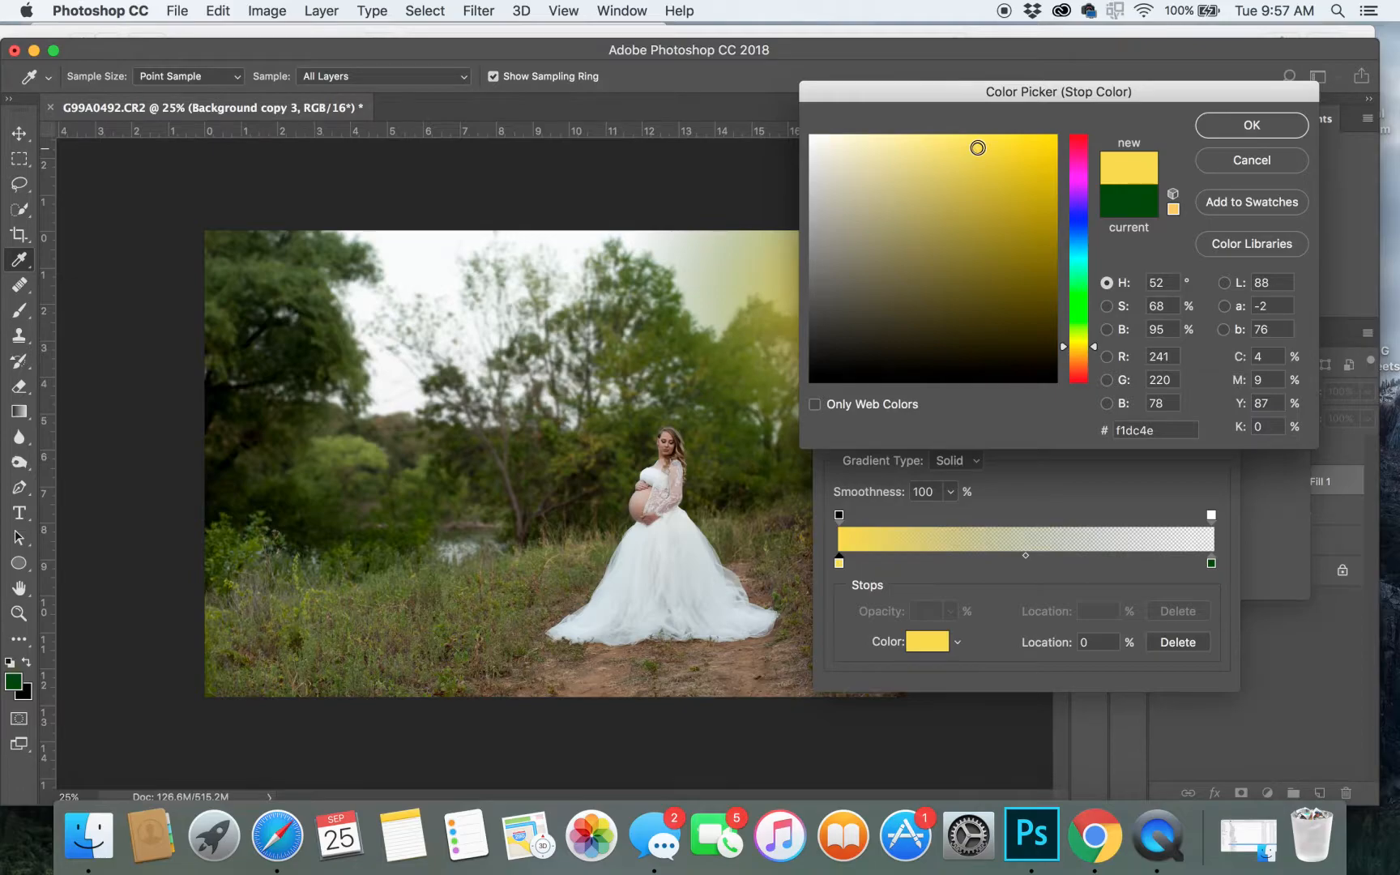
{"action": "left_click_drag", "start_coordinate": [980, 145], "coordinate": [983, 164]}
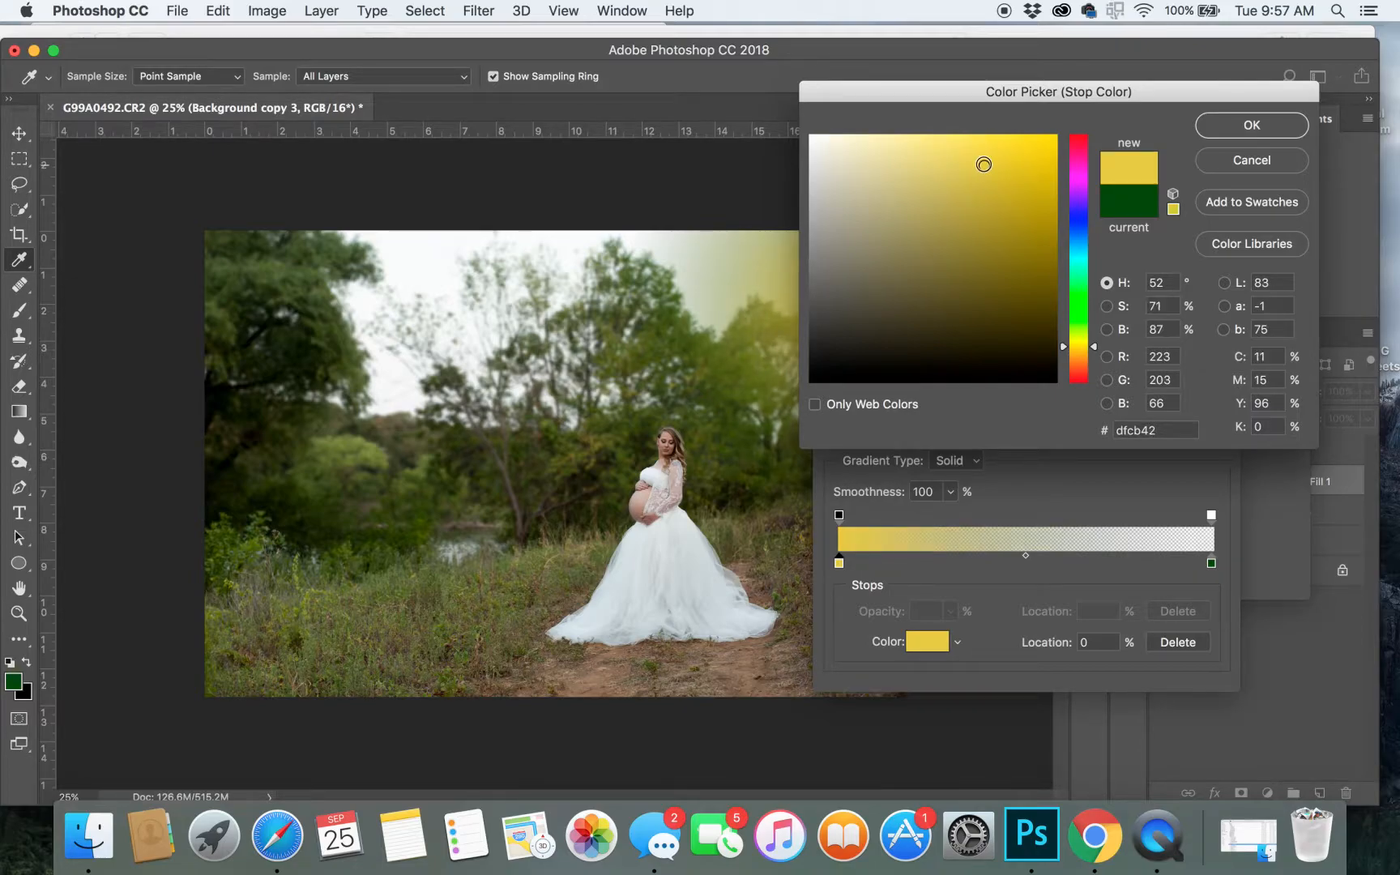
{"action": "left_click", "coordinate": [1017, 179]}
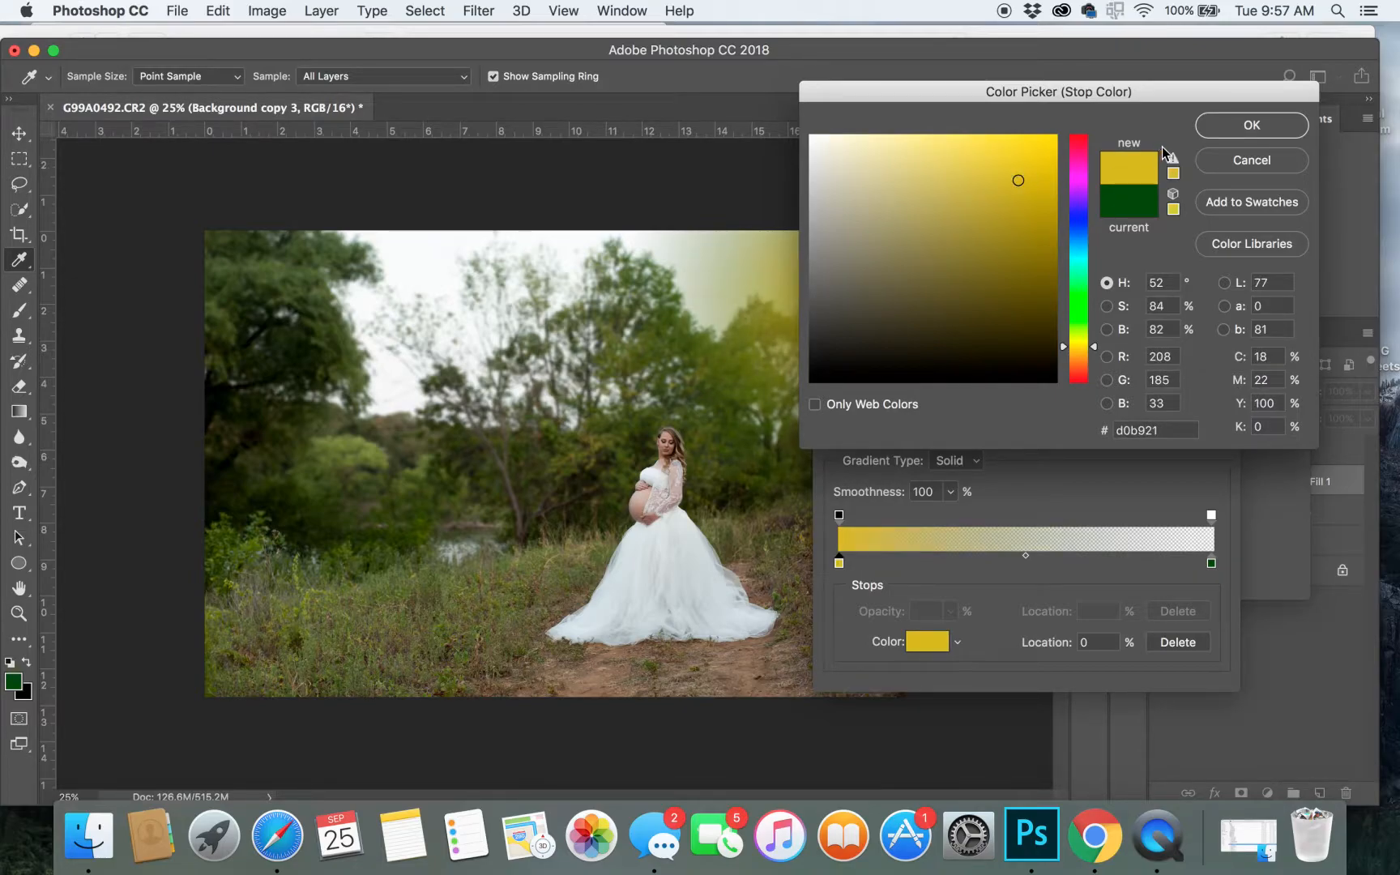
{"action": "left_click", "coordinate": [1251, 124]}
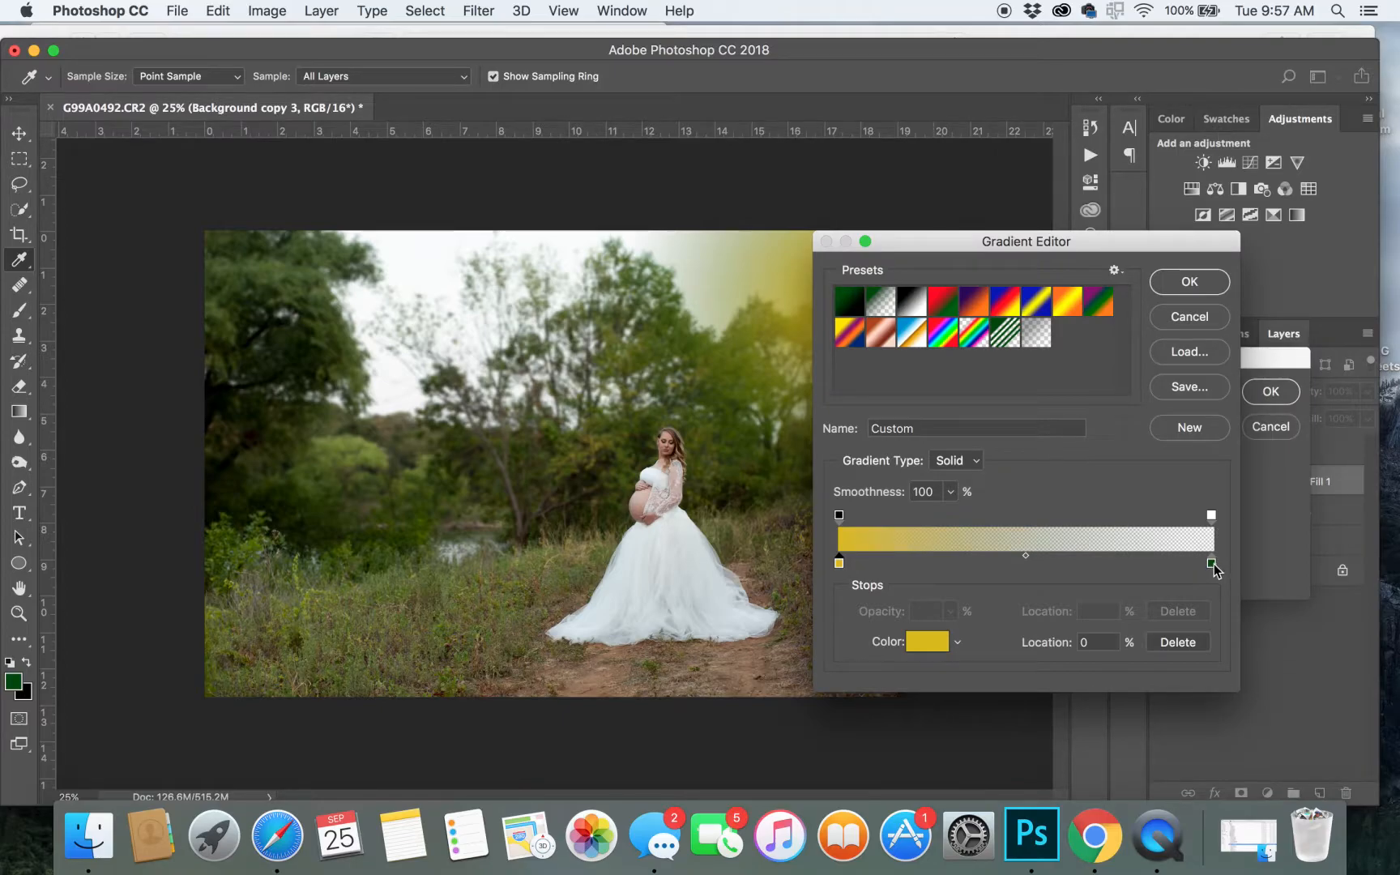
Set the gradient's transparent end colour stop to dark red-orange 8b2f07.
{"action": "left_click", "coordinate": [1211, 564]}
{"action": "left_click", "coordinate": [922, 649]}
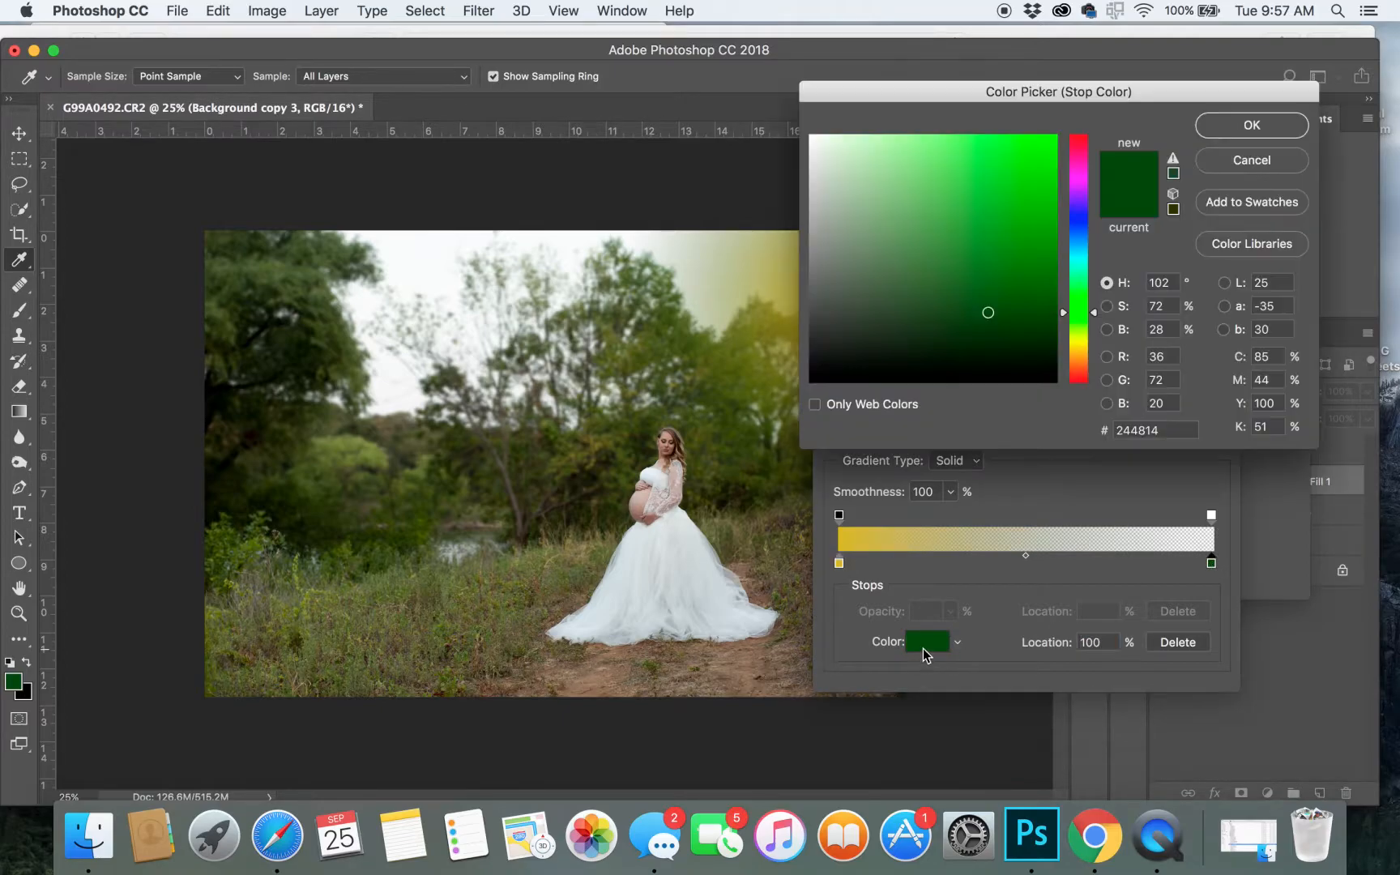
{"action": "left_click", "coordinate": [1081, 378]}
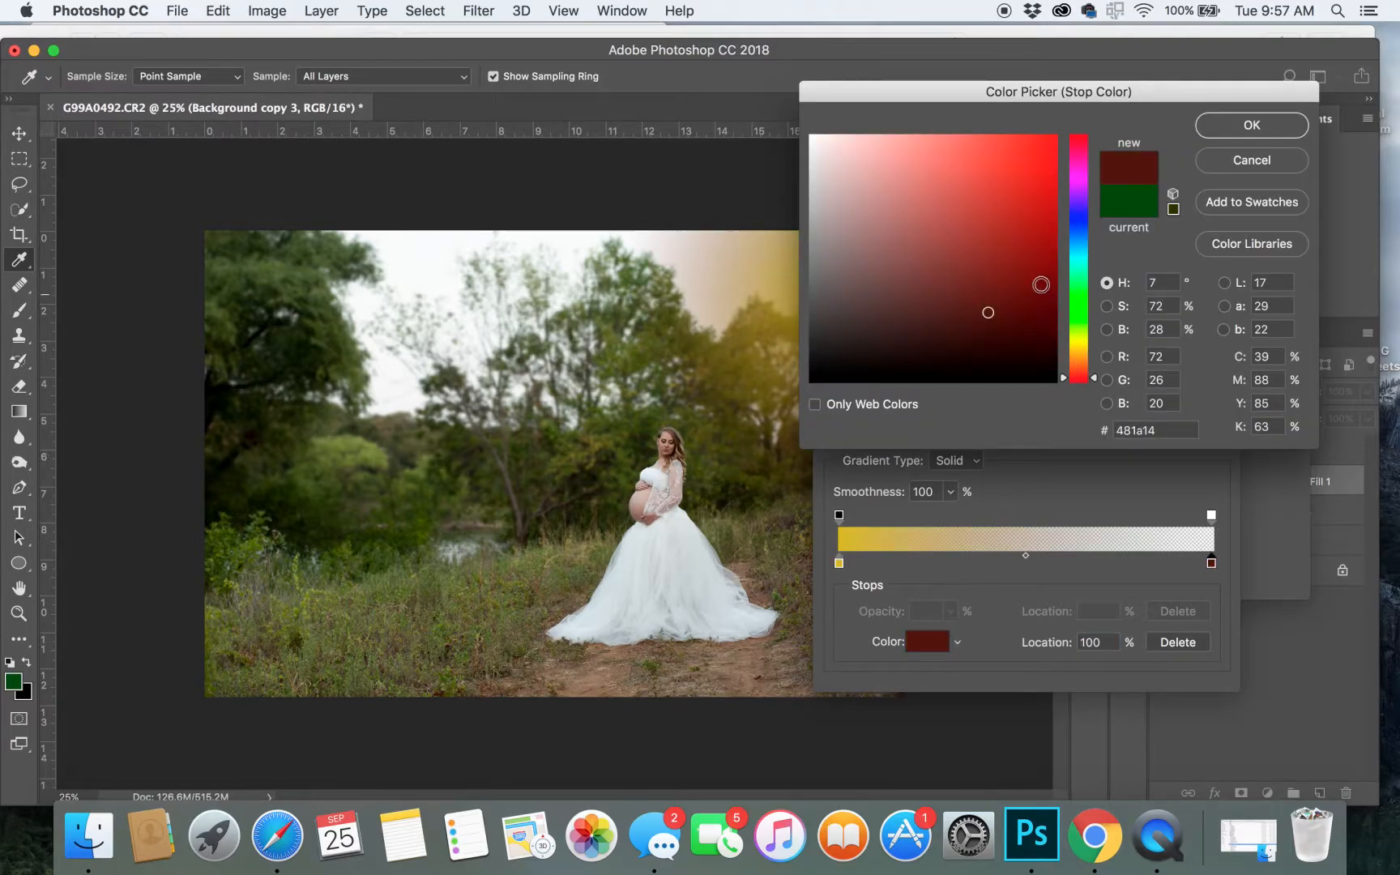
{"action": "left_click", "coordinate": [1076, 369]}
{"action": "left_click", "coordinate": [1044, 247]}
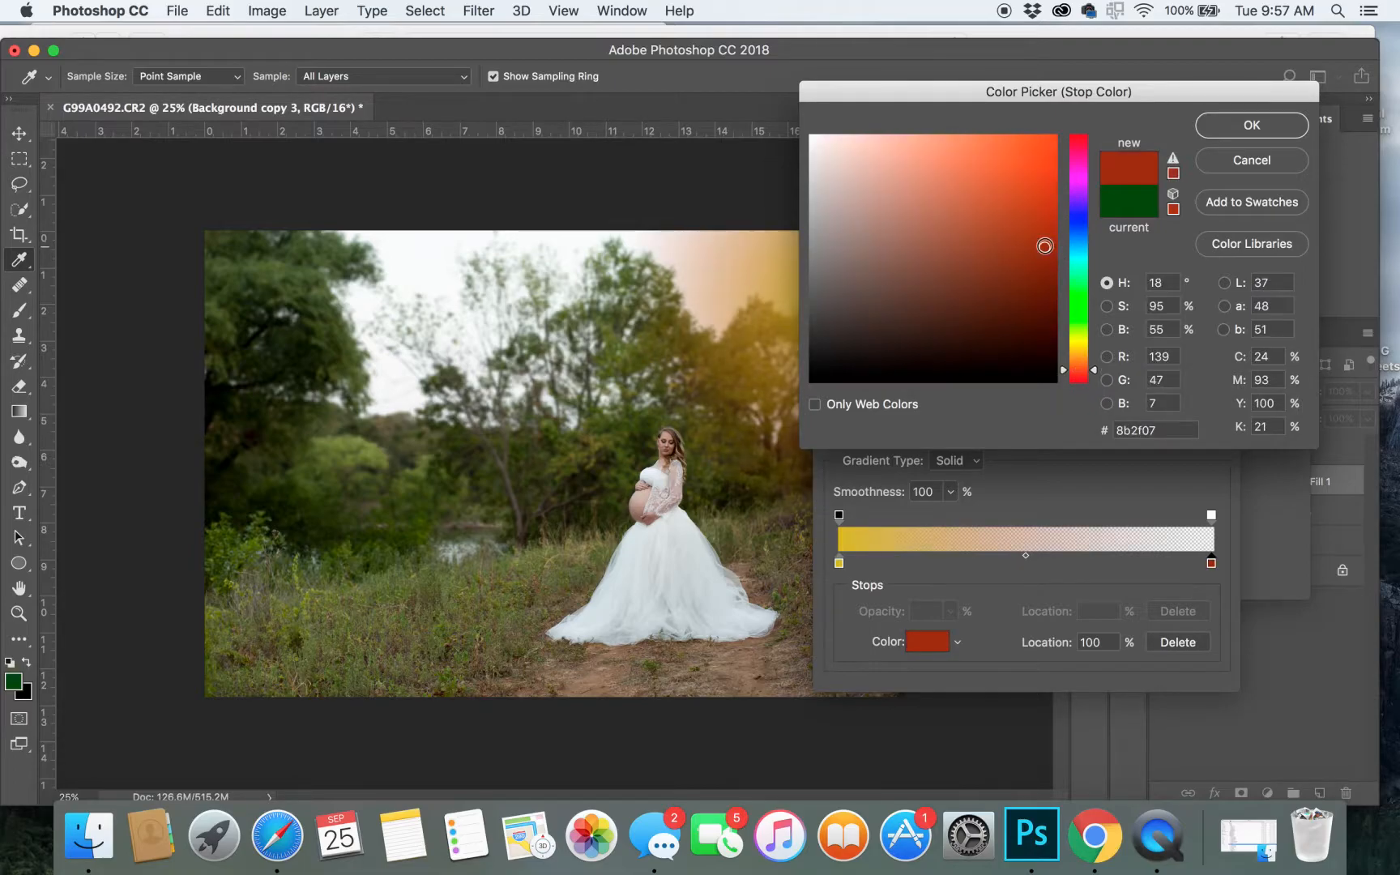
{"action": "left_click", "coordinate": [1247, 128]}
Move the Gradient Editor clear of the photo and recolour the gradient's end stop to a burnt orange-brown.
{"action": "left_click_drag", "start_coordinate": [1064, 245], "coordinate": [1157, 144]}
{"action": "left_click", "coordinate": [857, 297]}
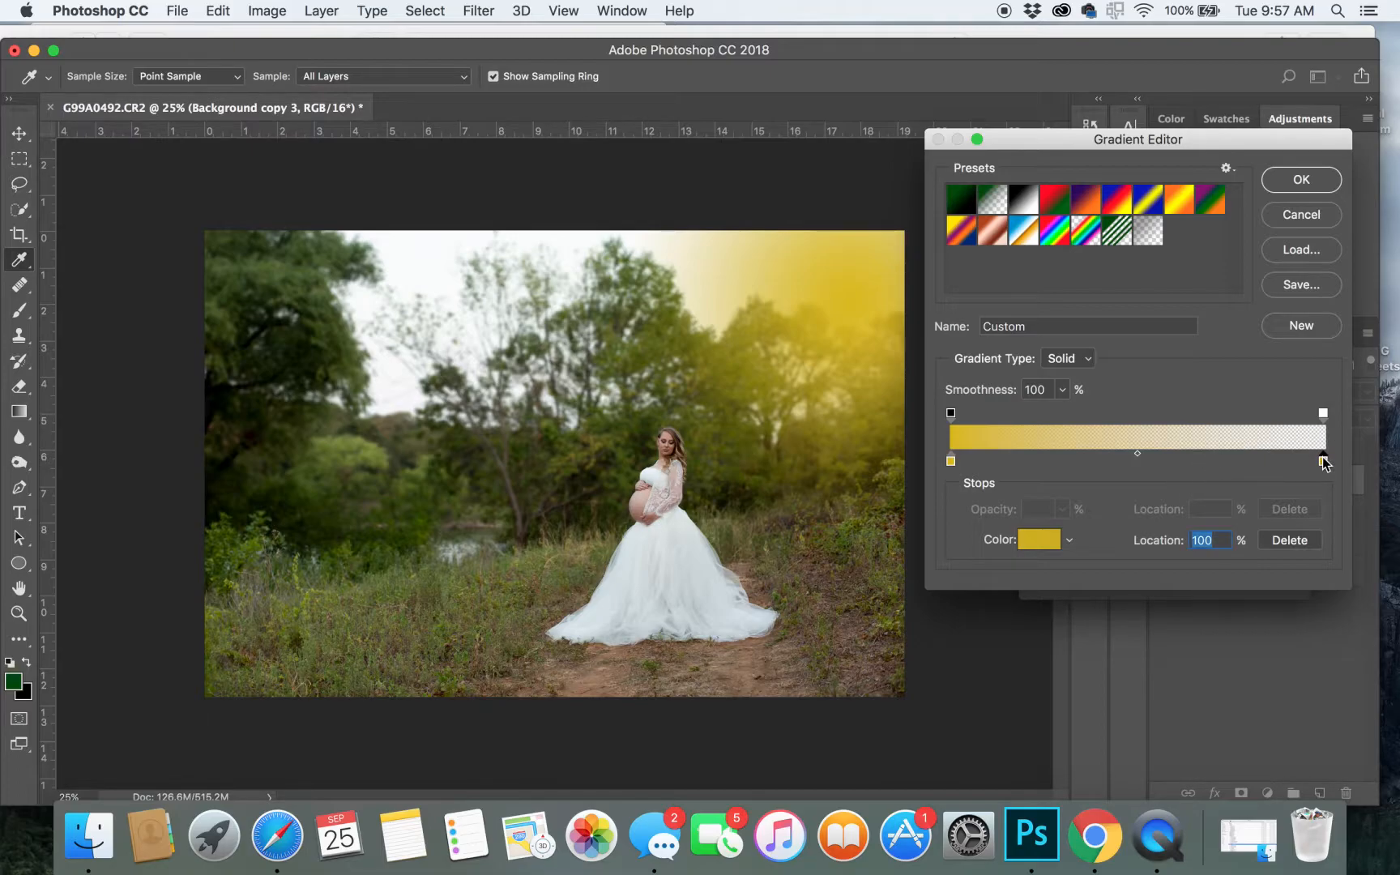
{"action": "left_click", "coordinate": [1039, 540]}
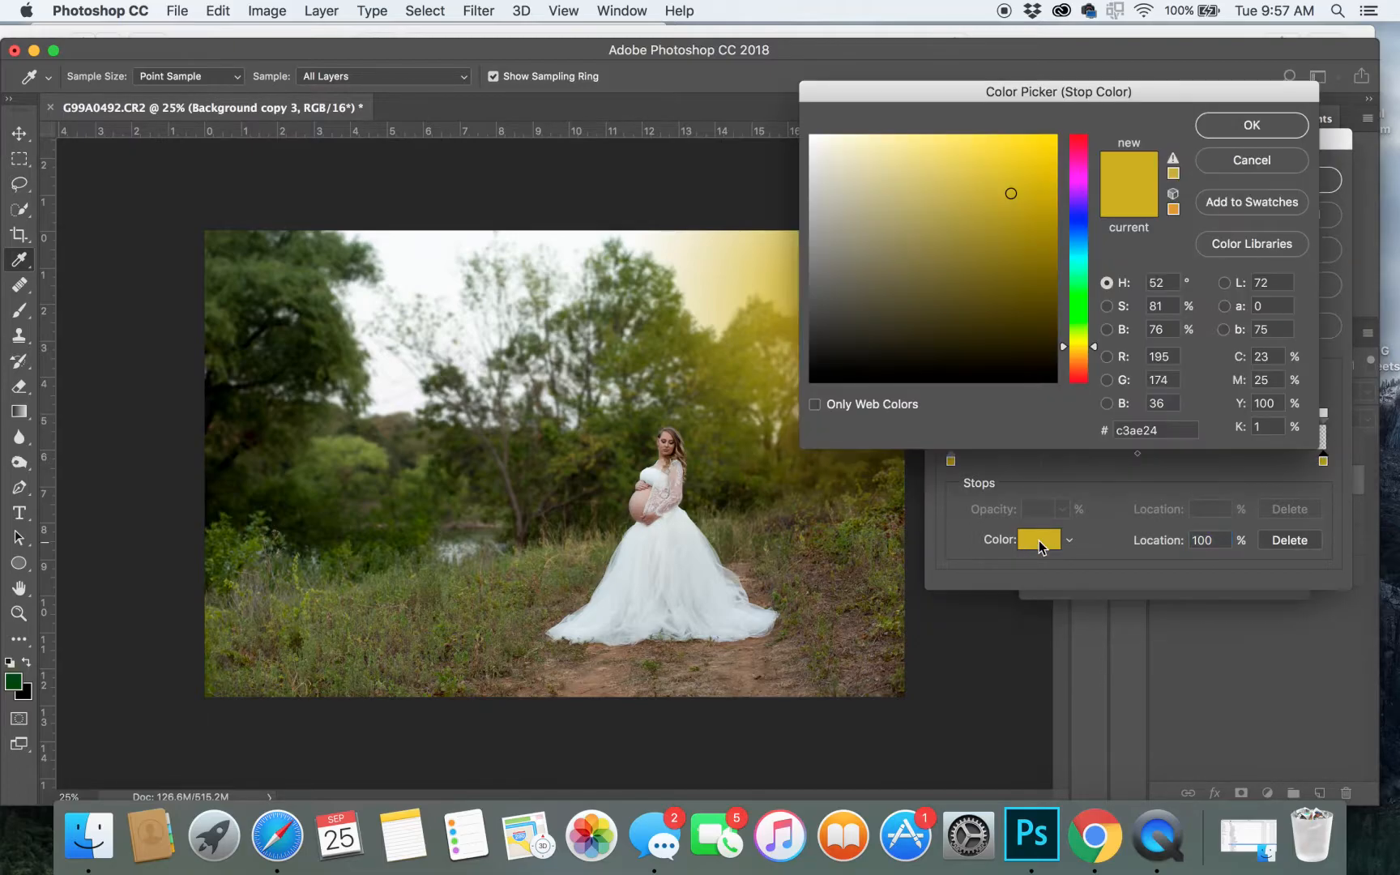
{"action": "left_click", "coordinate": [1085, 366]}
{"action": "left_click", "coordinate": [1025, 261]}
{"action": "left_click", "coordinate": [1268, 126]}
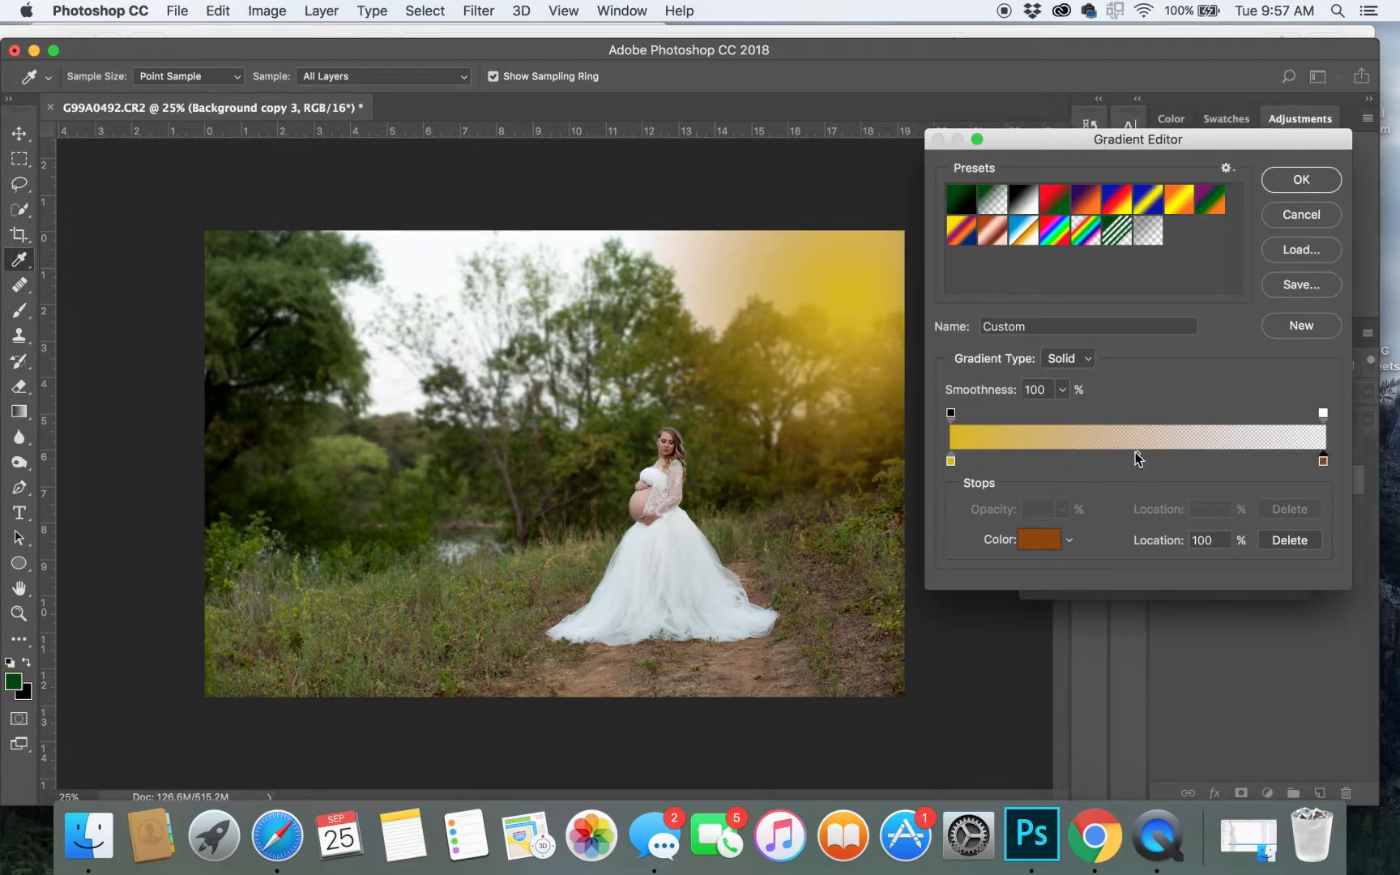
Add another orange-brown colour stop at 77%, set the midpoint between it and the yellow stop to 42%, and accept the gradient.
{"action": "left_click_drag", "start_coordinate": [1136, 455], "coordinate": [1237, 454]}
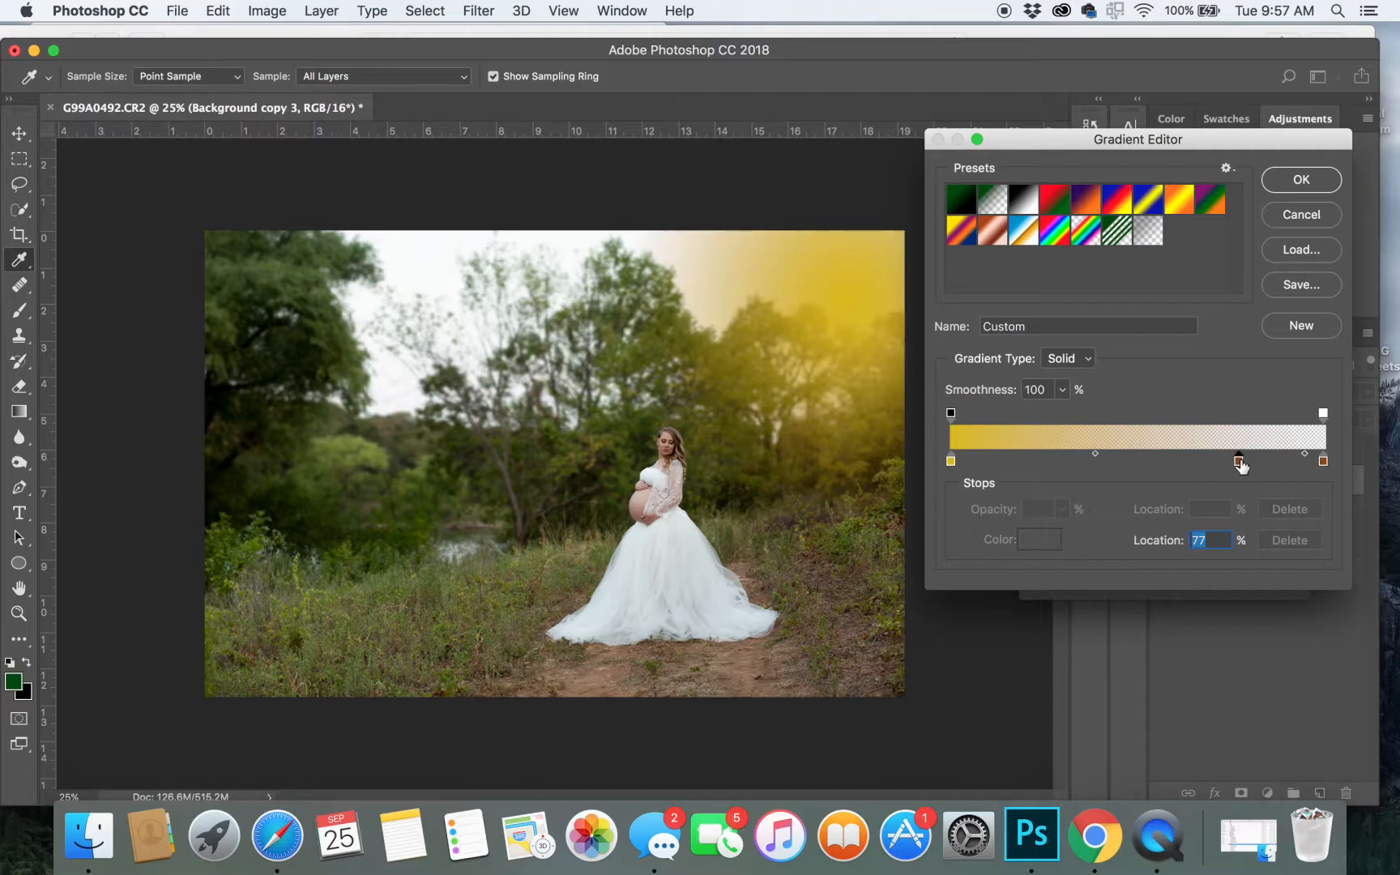
{"action": "left_click", "coordinate": [1239, 460]}
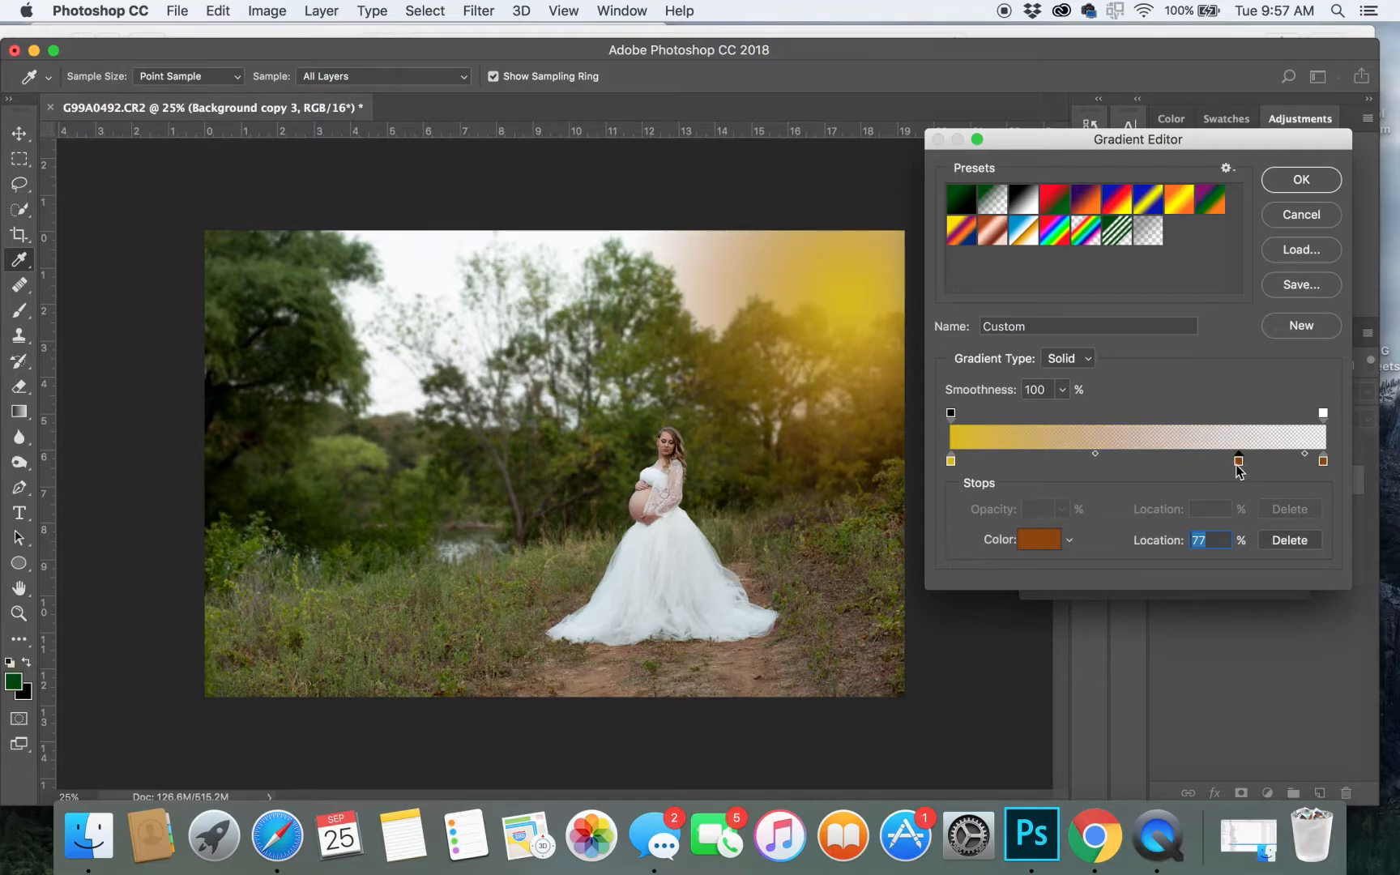
{"action": "left_click_drag", "start_coordinate": [1096, 453], "coordinate": [1076, 460]}
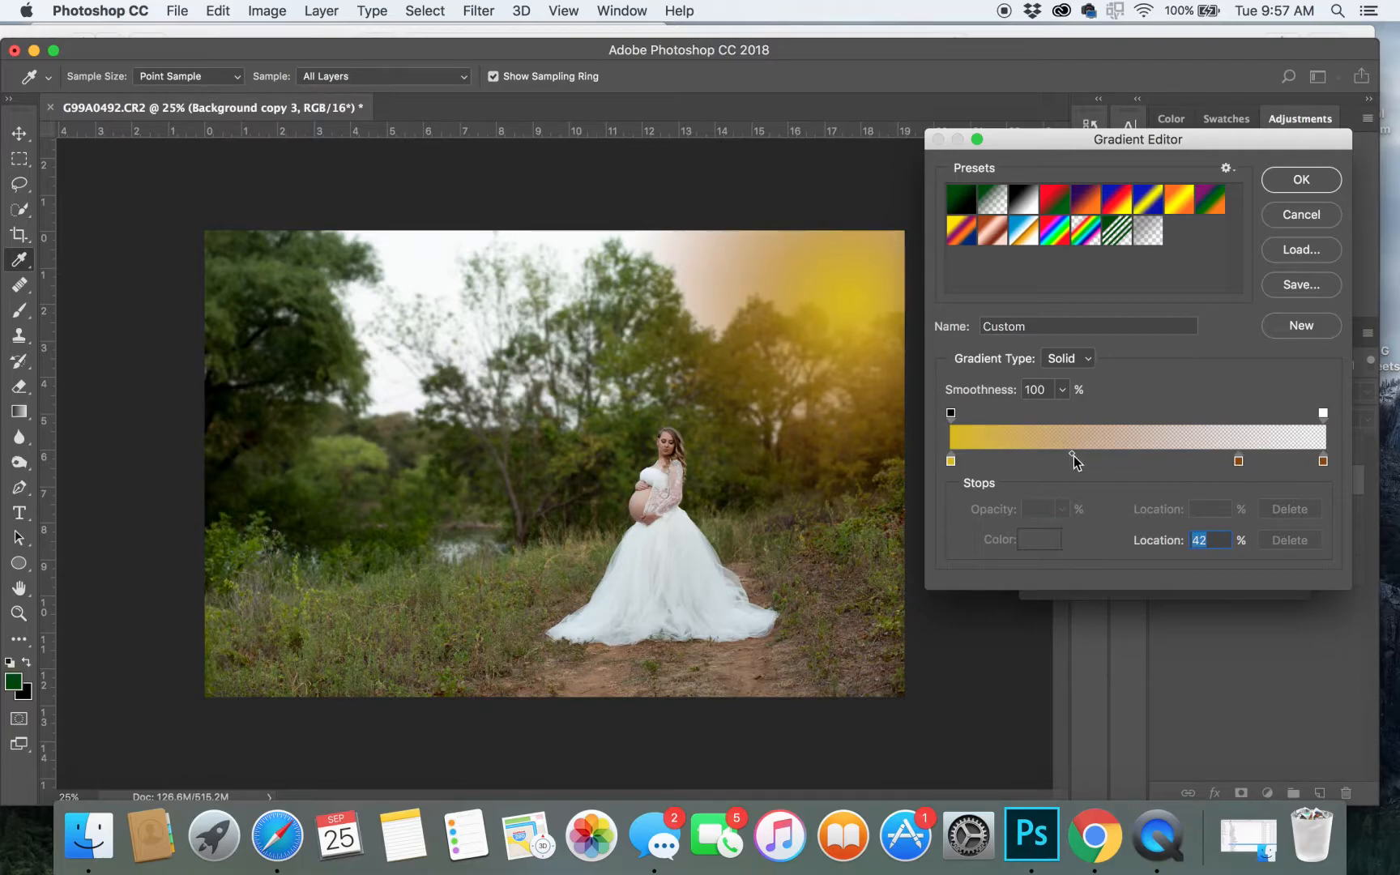
{"action": "left_click", "coordinate": [1301, 180]}
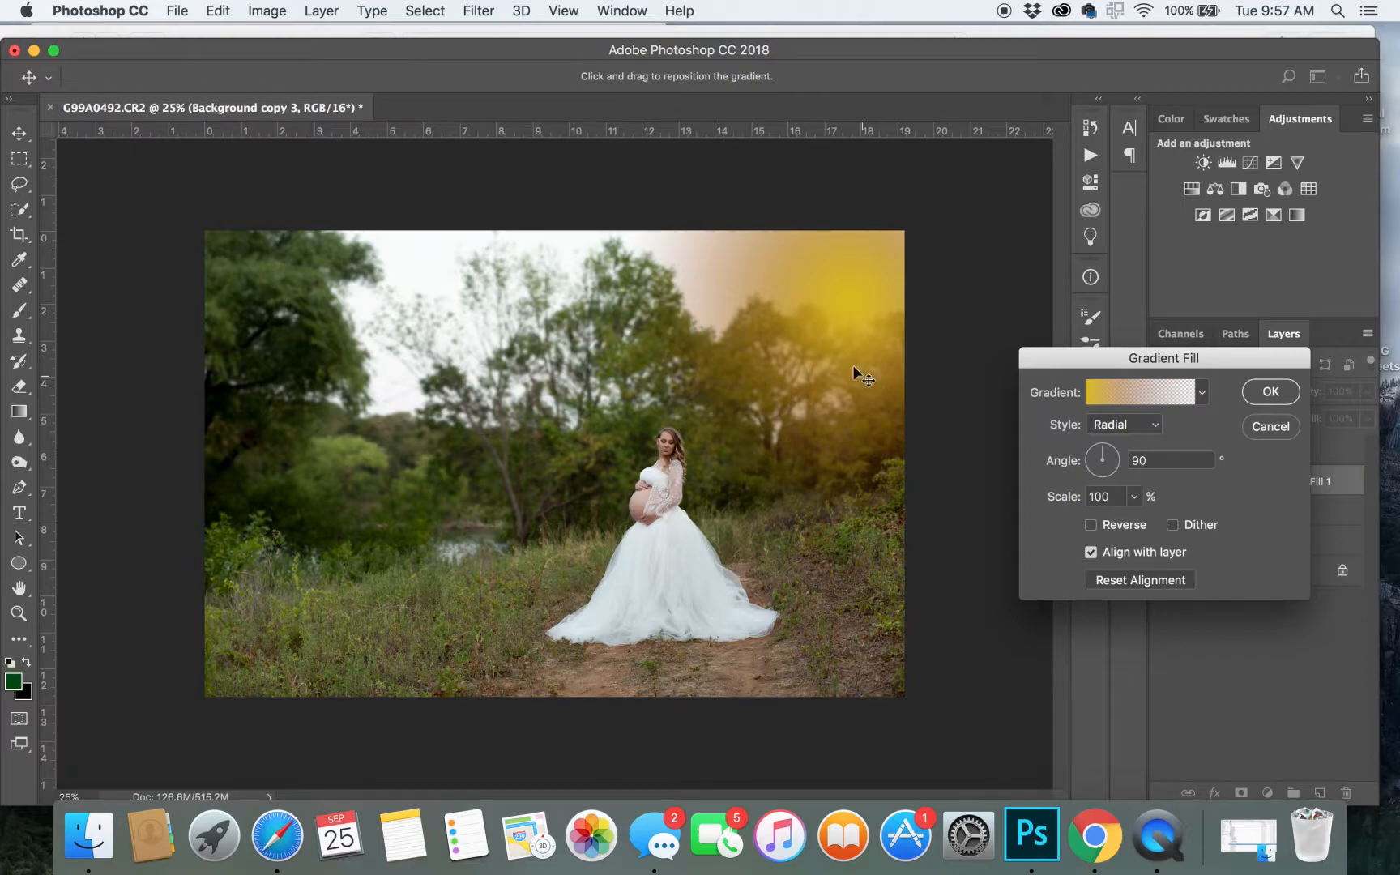
Shift the radial glow slightly inward from the photo's right edge, set its scale to 111%, and apply the gradient fill.
{"action": "left_click_drag", "start_coordinate": [854, 299], "coordinate": [806, 300]}
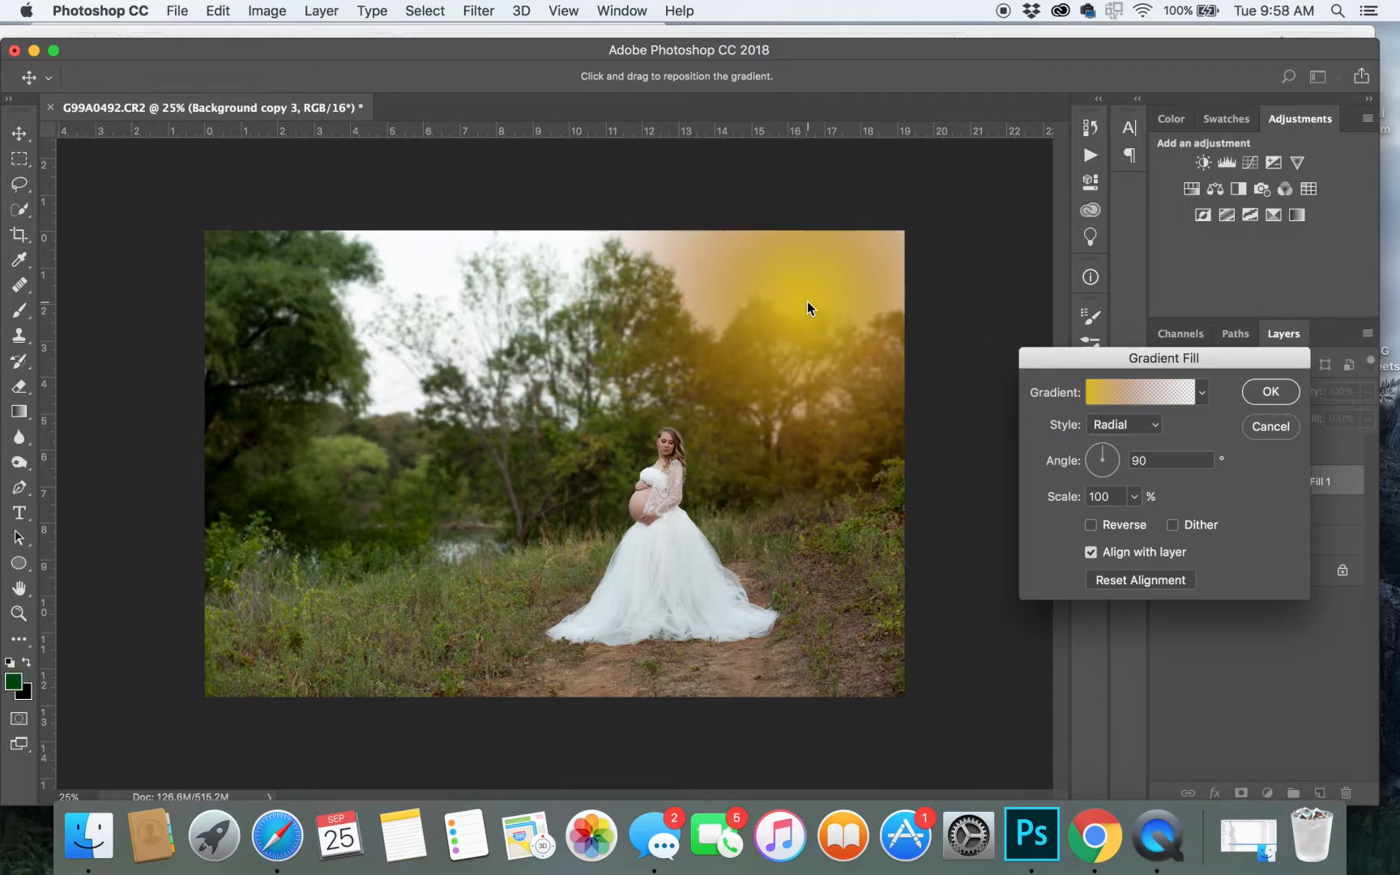
{"action": "left_click", "coordinate": [1133, 499]}
{"action": "mouse_move", "coordinate": [1139, 522]}
{"action": "left_mouse_down"}
{"action": "mouse_move", "coordinate": [1172, 523]}
{"action": "mouse_move", "coordinate": [1142, 523]}
{"action": "left_mouse_up"}
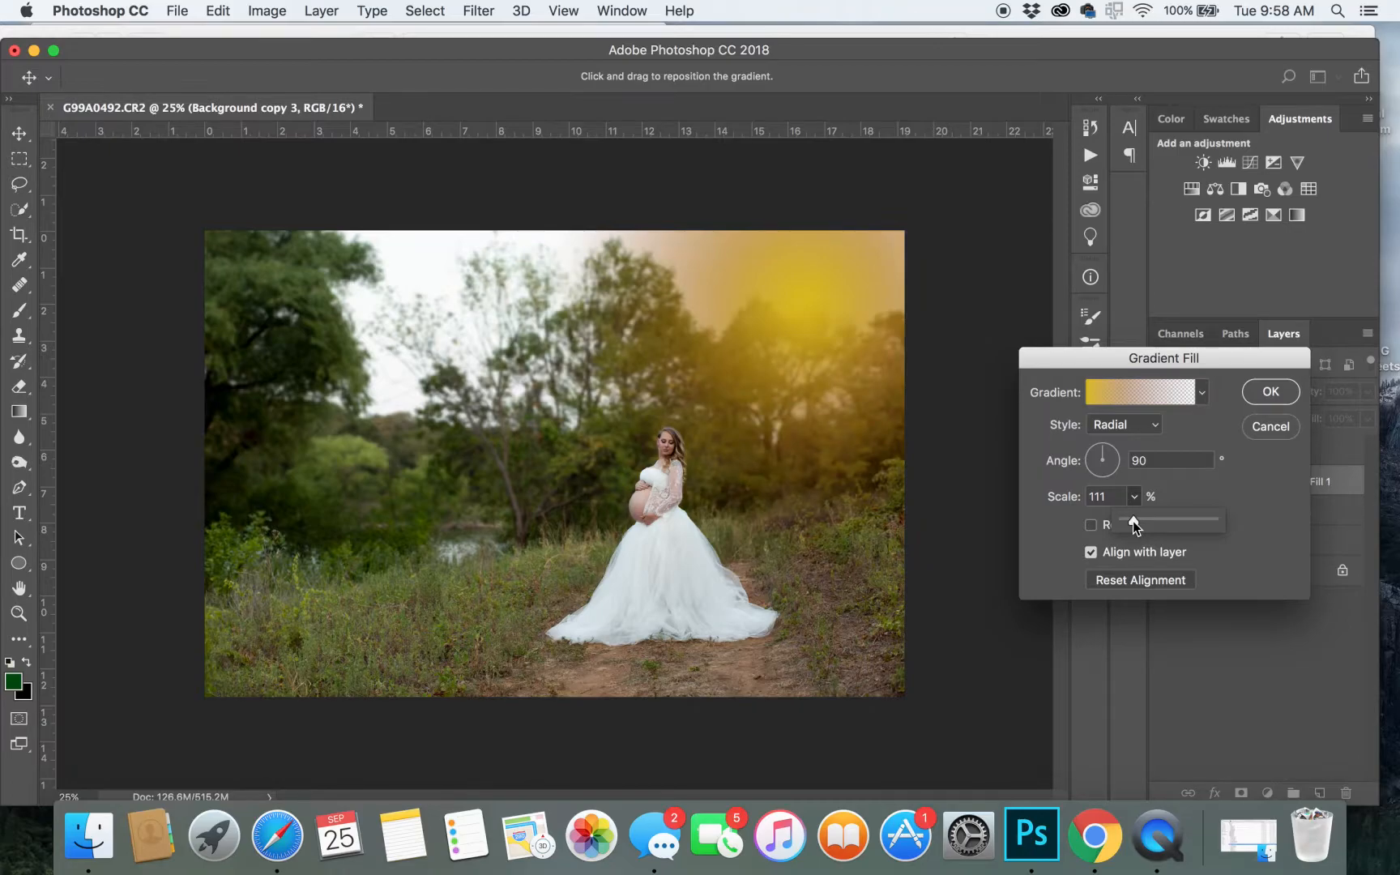
{"action": "left_click", "coordinate": [1287, 397]}
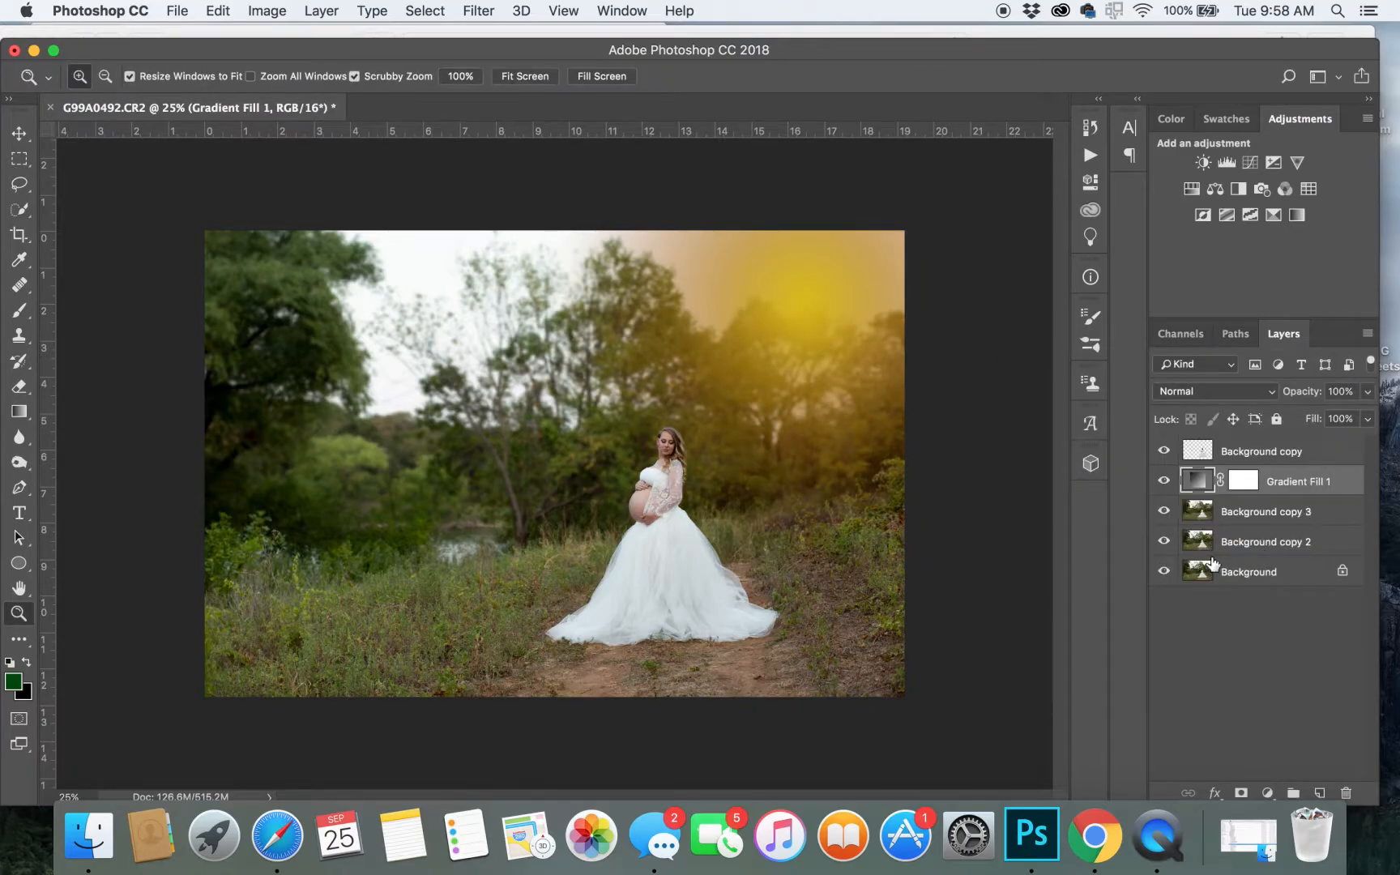
Try the Overlay and Linear Light blend modes on the gradient fill layer and settle on Vivid Light.
{"action": "left_click", "coordinate": [1197, 394]}
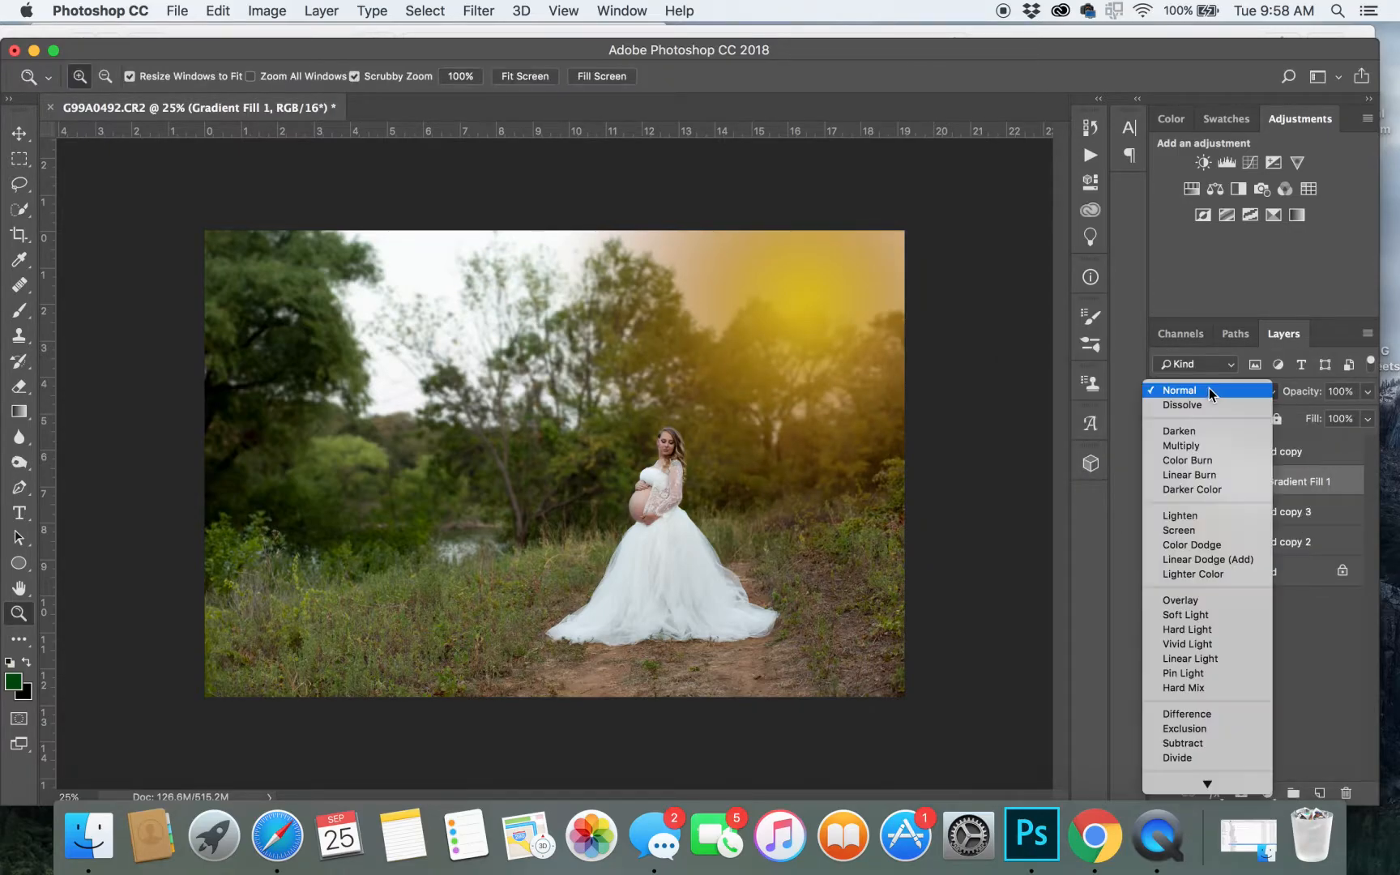
{"action": "left_click", "coordinate": [1171, 601]}
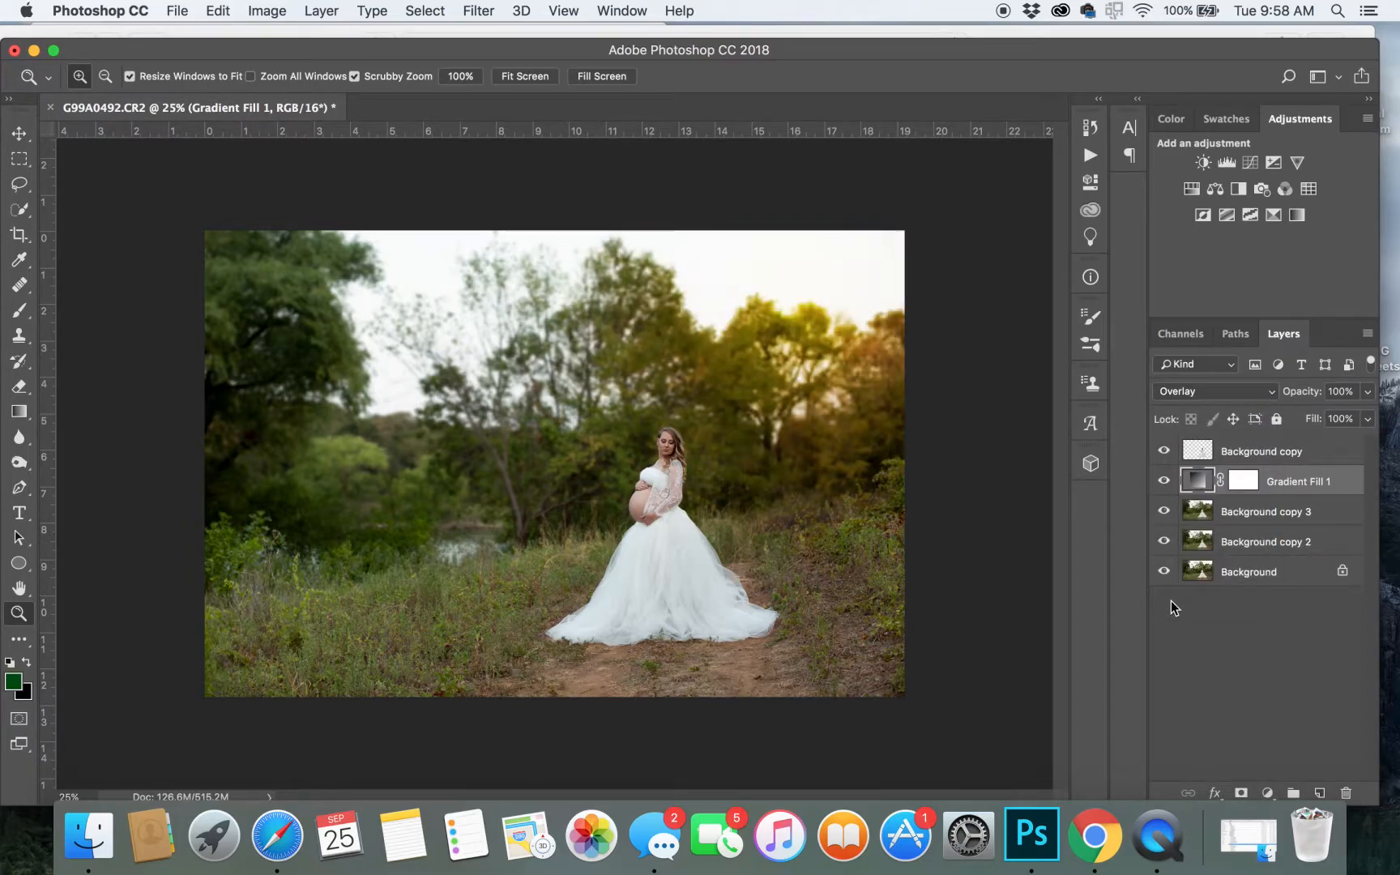
{"action": "left_click", "coordinate": [1225, 400]}
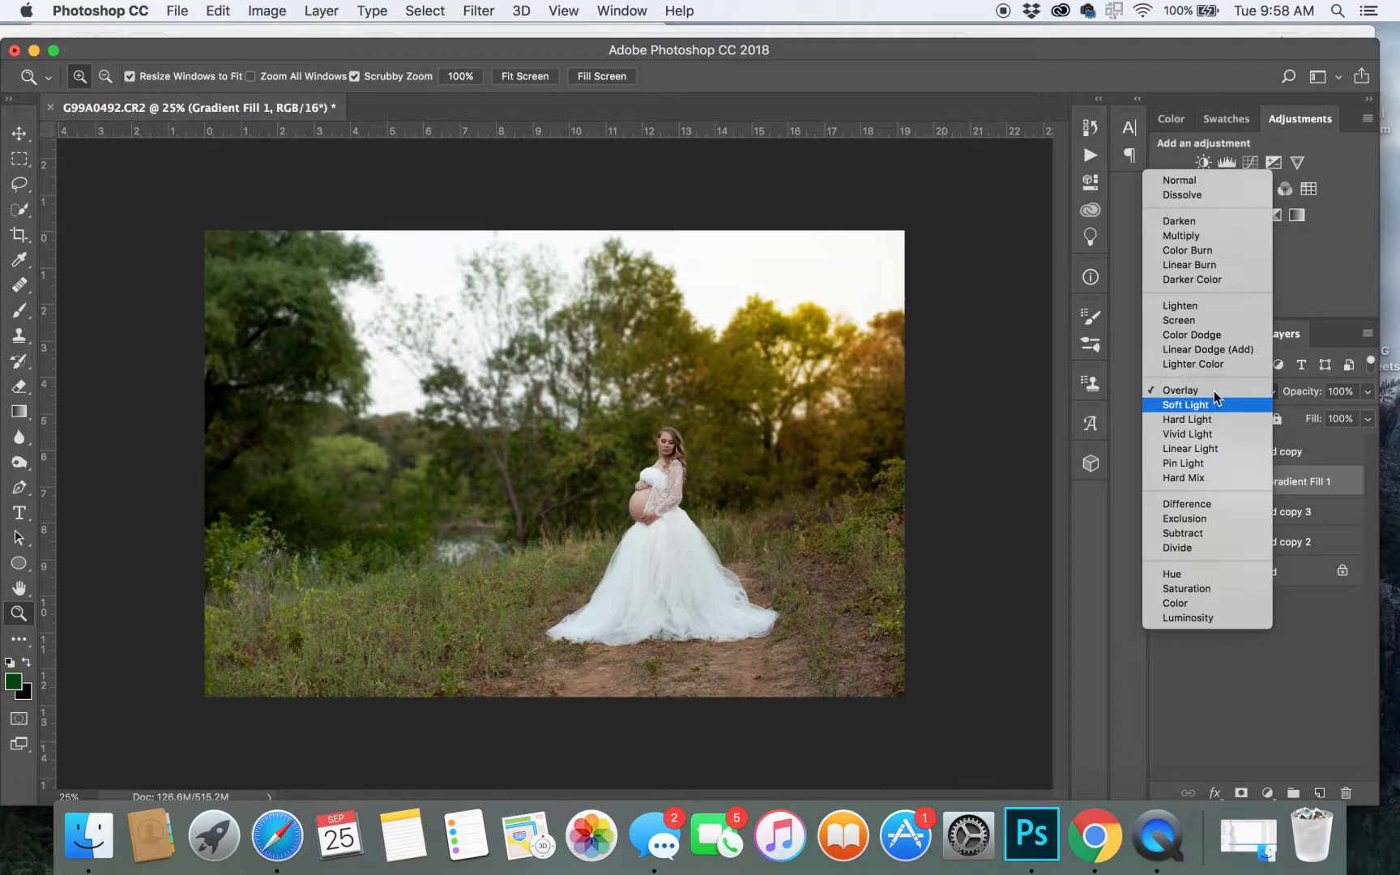
{"action": "left_click", "coordinate": [1189, 434]}
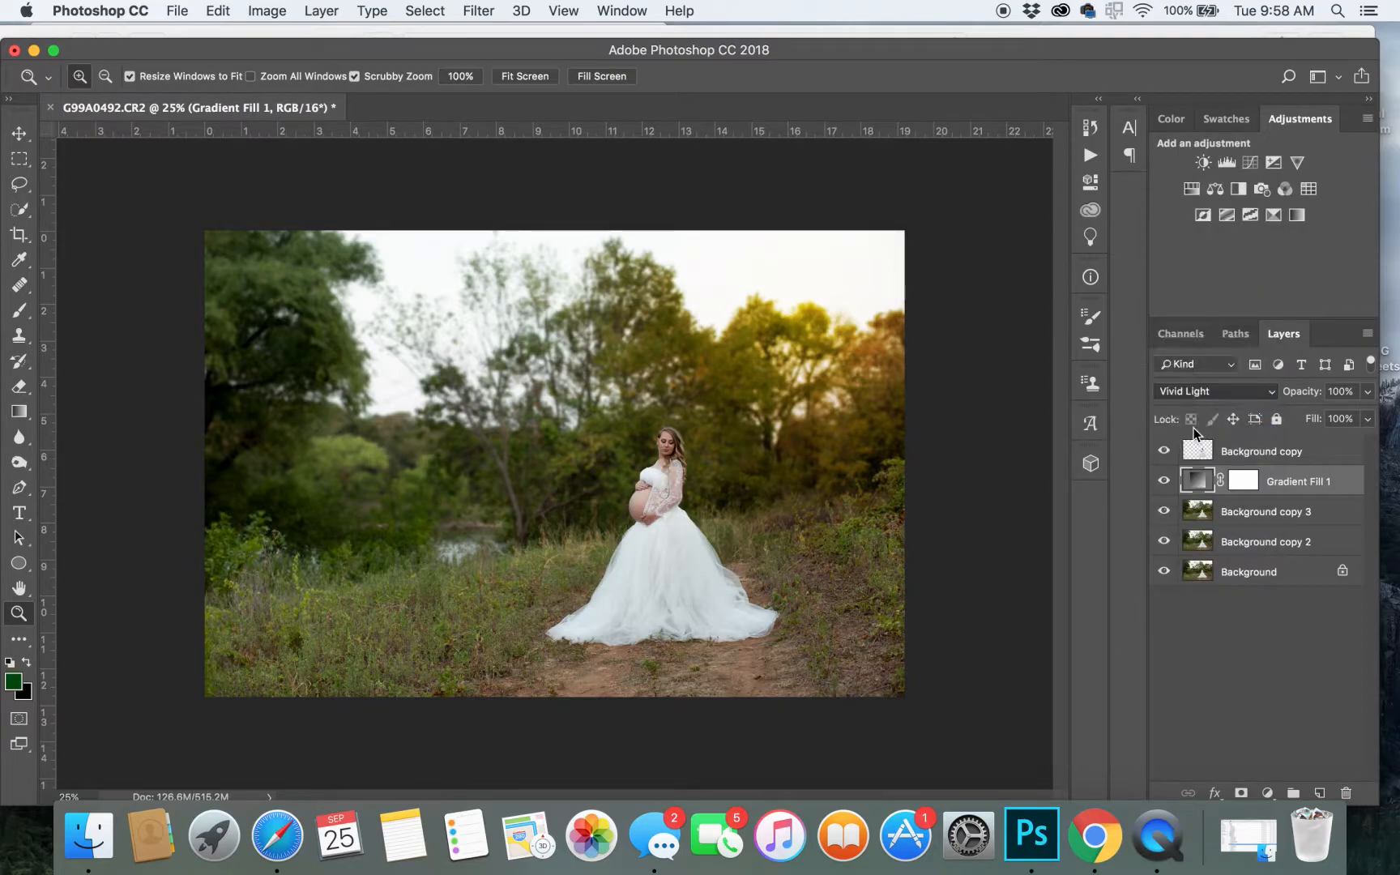
{"action": "left_click", "coordinate": [1221, 390]}
{"action": "left_click", "coordinate": [1221, 404]}
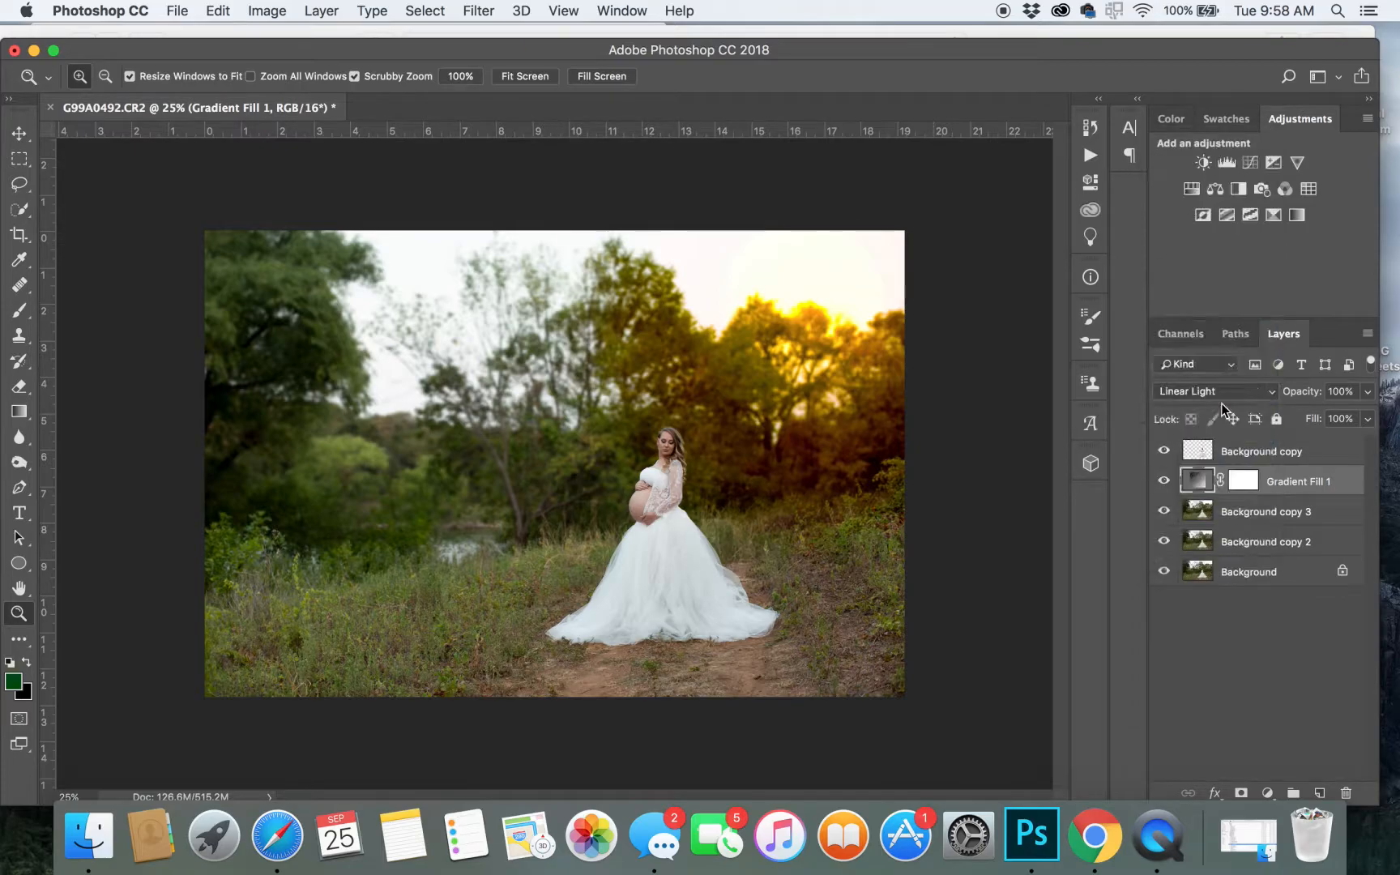
{"action": "left_click", "coordinate": [1218, 392]}
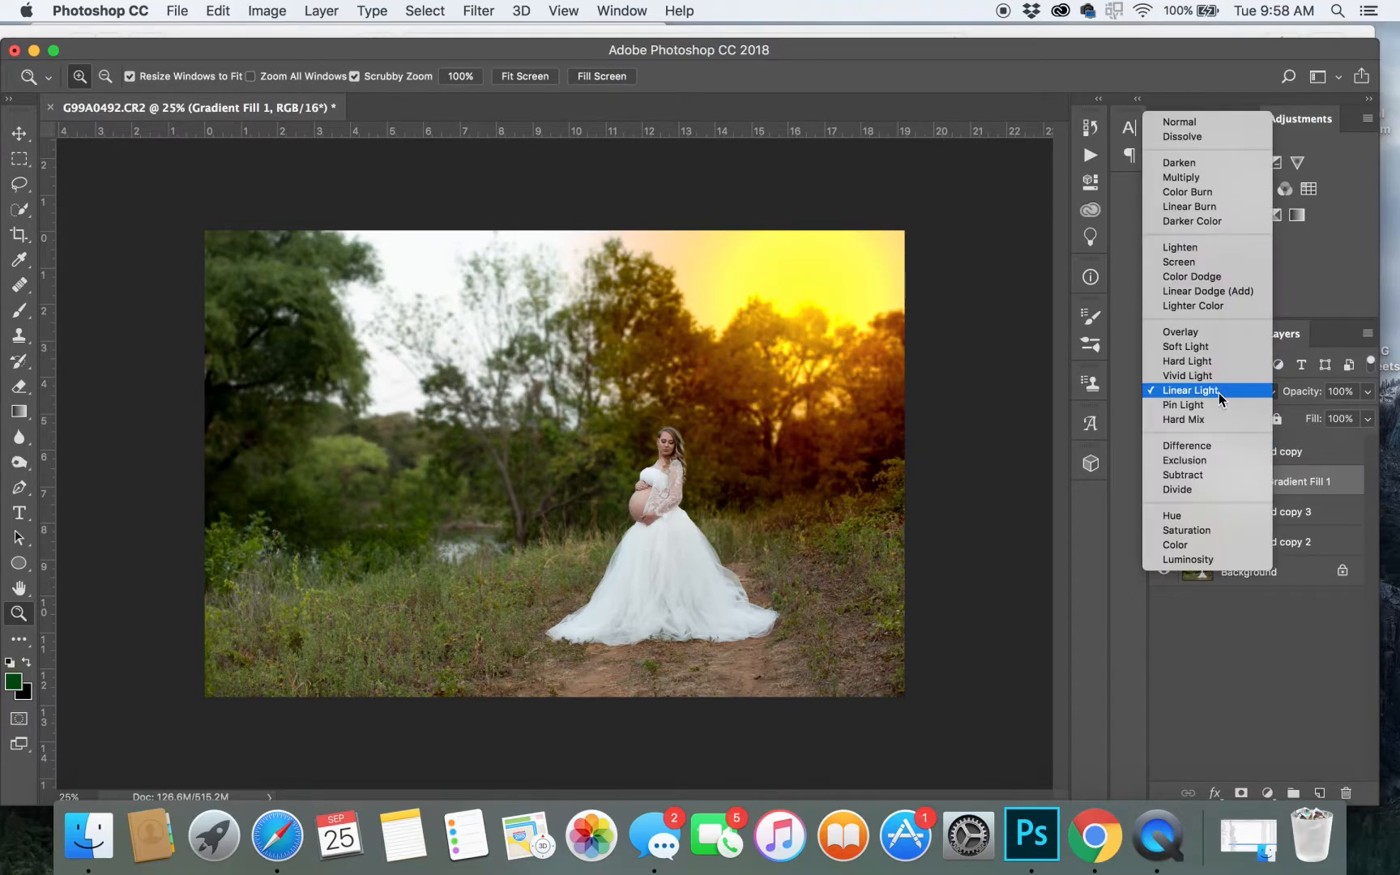
{"action": "left_click", "coordinate": [1214, 375]}
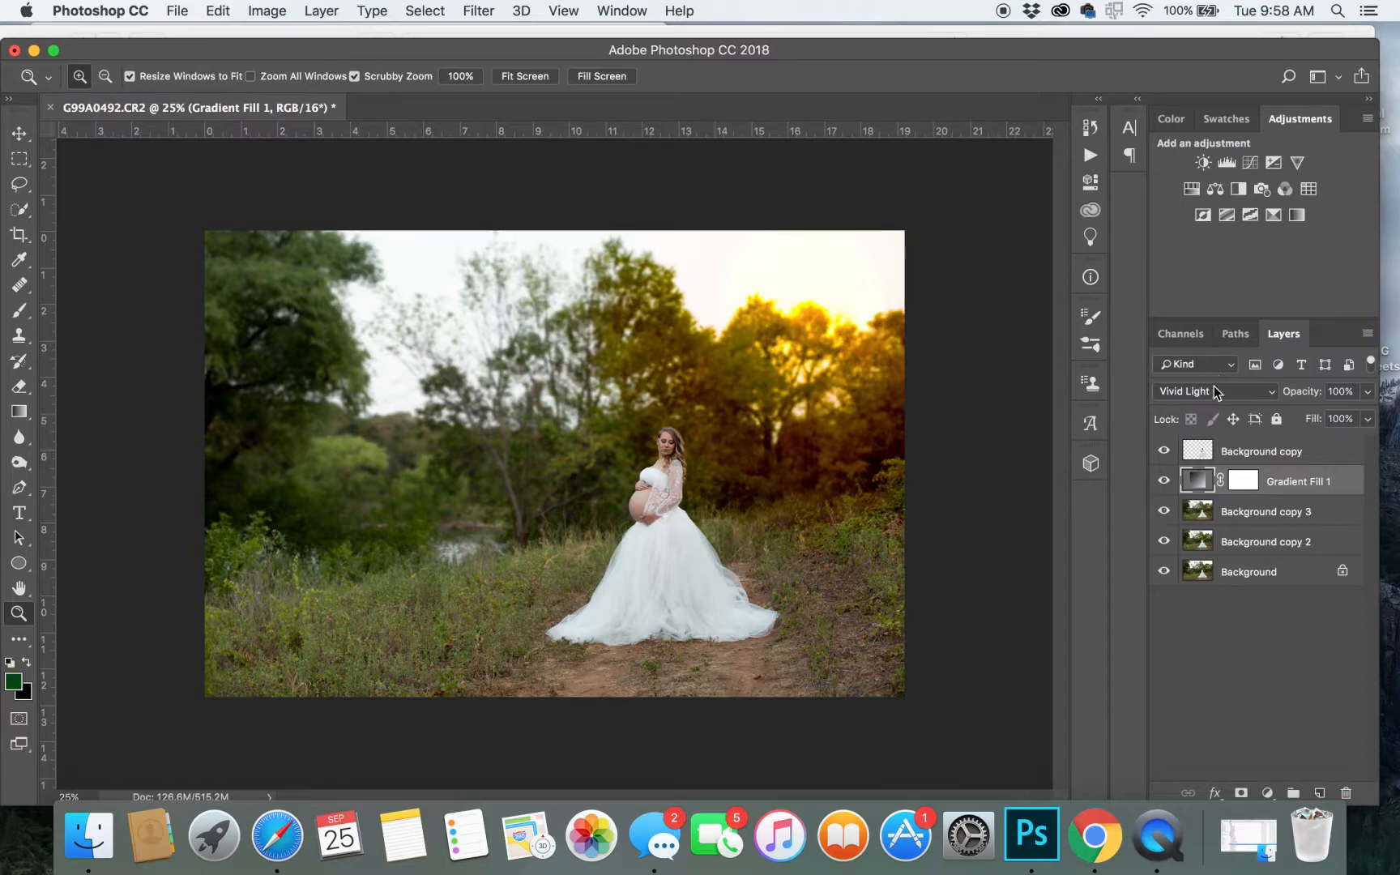
Try the Overlay blend mode on the gradient fill layer again and return it to Vivid Light.
{"action": "left_click", "coordinate": [1206, 396]}
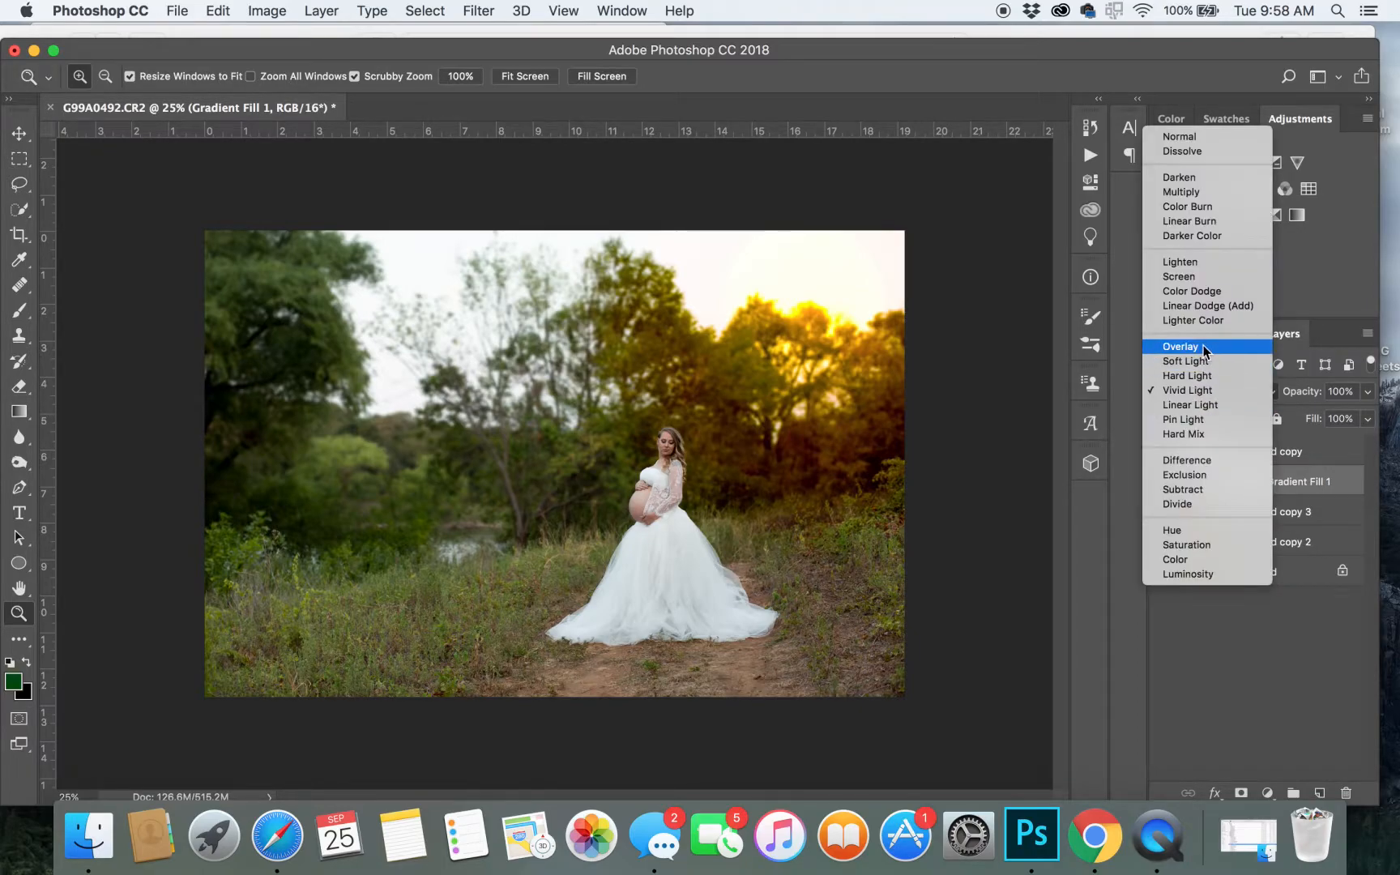
{"action": "left_click", "coordinate": [1203, 346]}
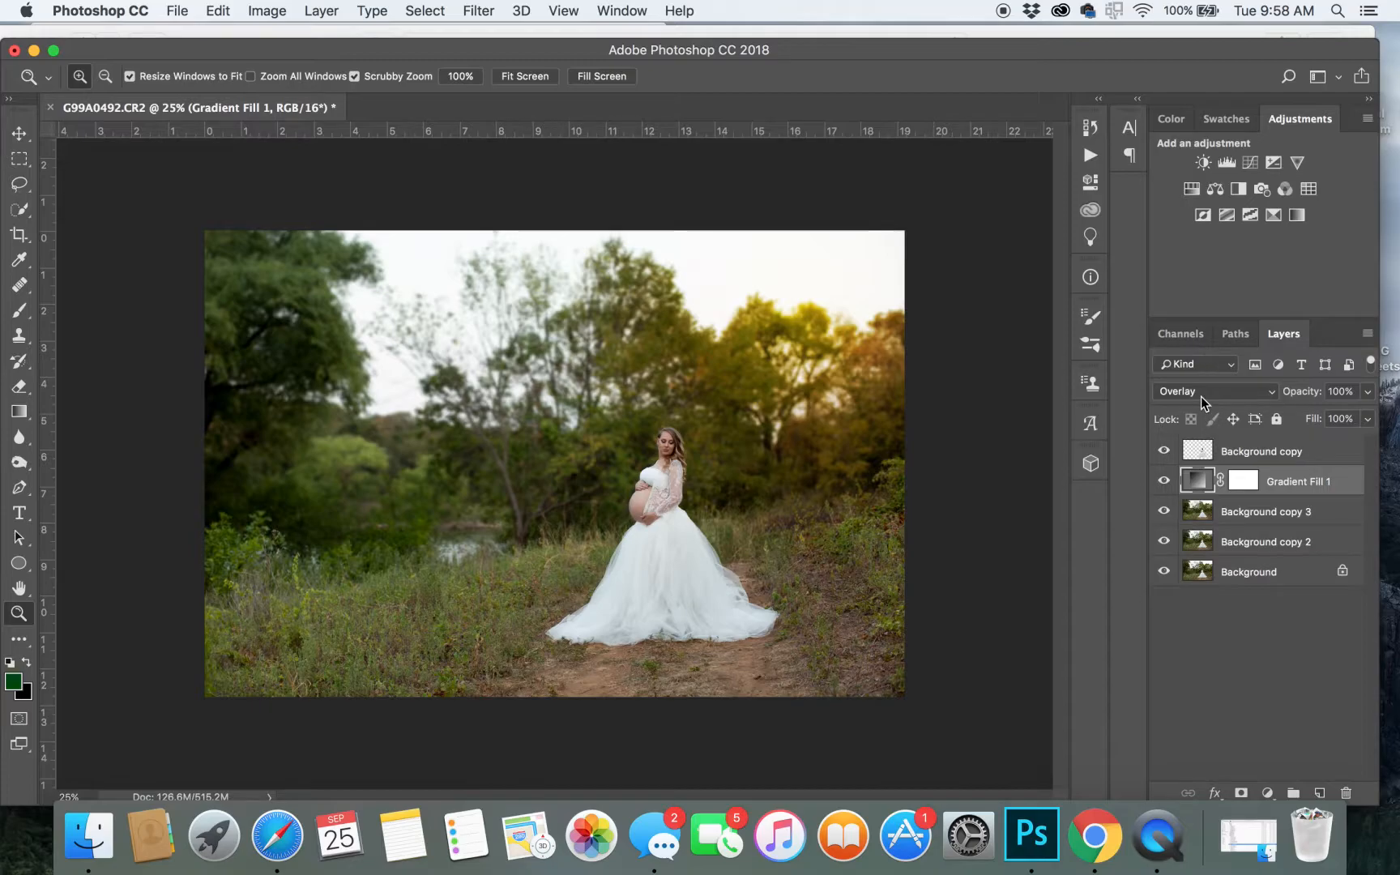
{"action": "left_click", "coordinate": [1201, 396]}
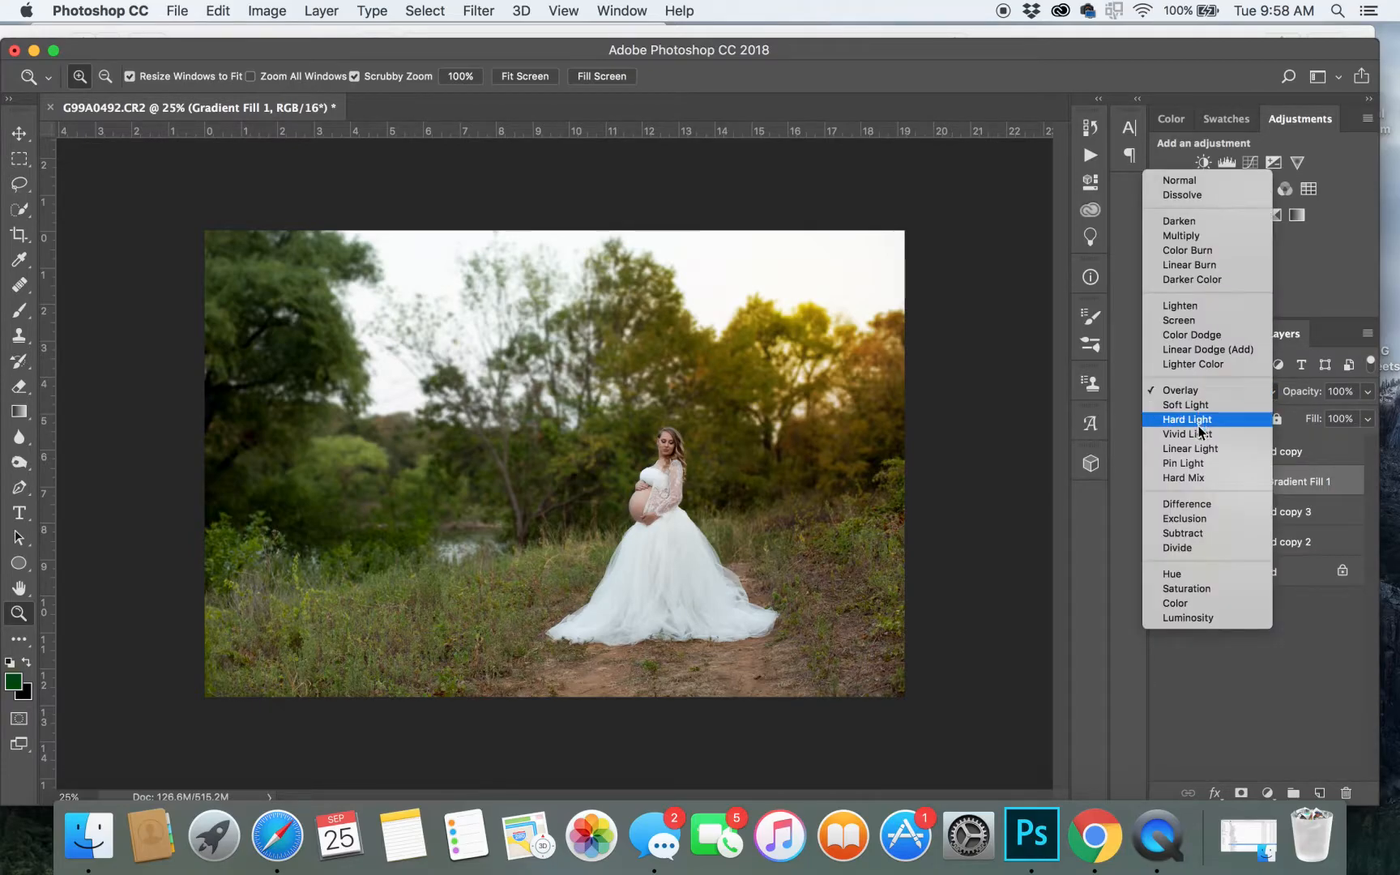
{"action": "left_click", "coordinate": [1199, 432]}
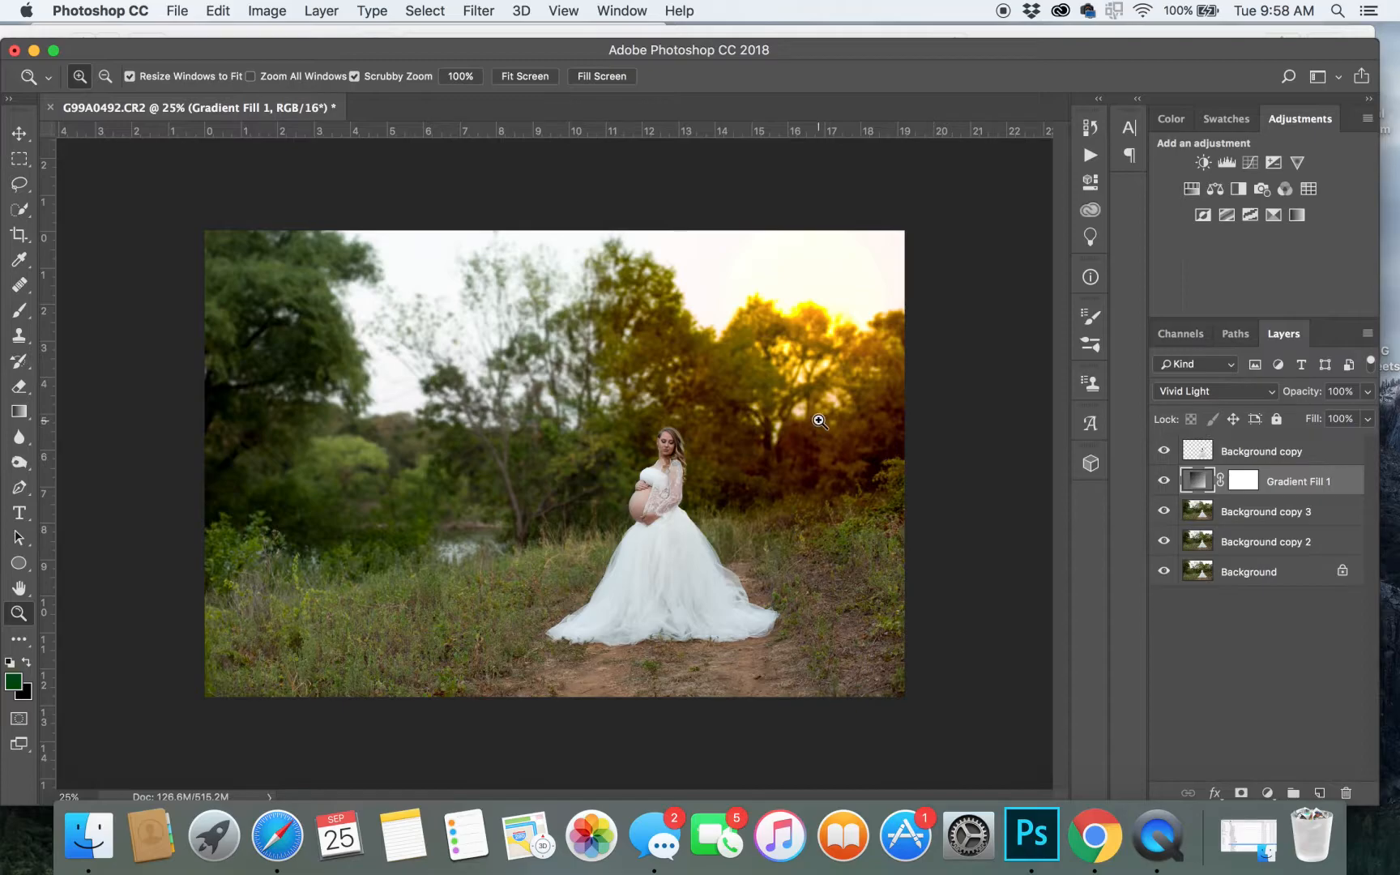
Lower the gradient fill layer's opacity to 48% and compare the photo with and without the glow.
{"action": "left_click", "coordinate": [1368, 392]}
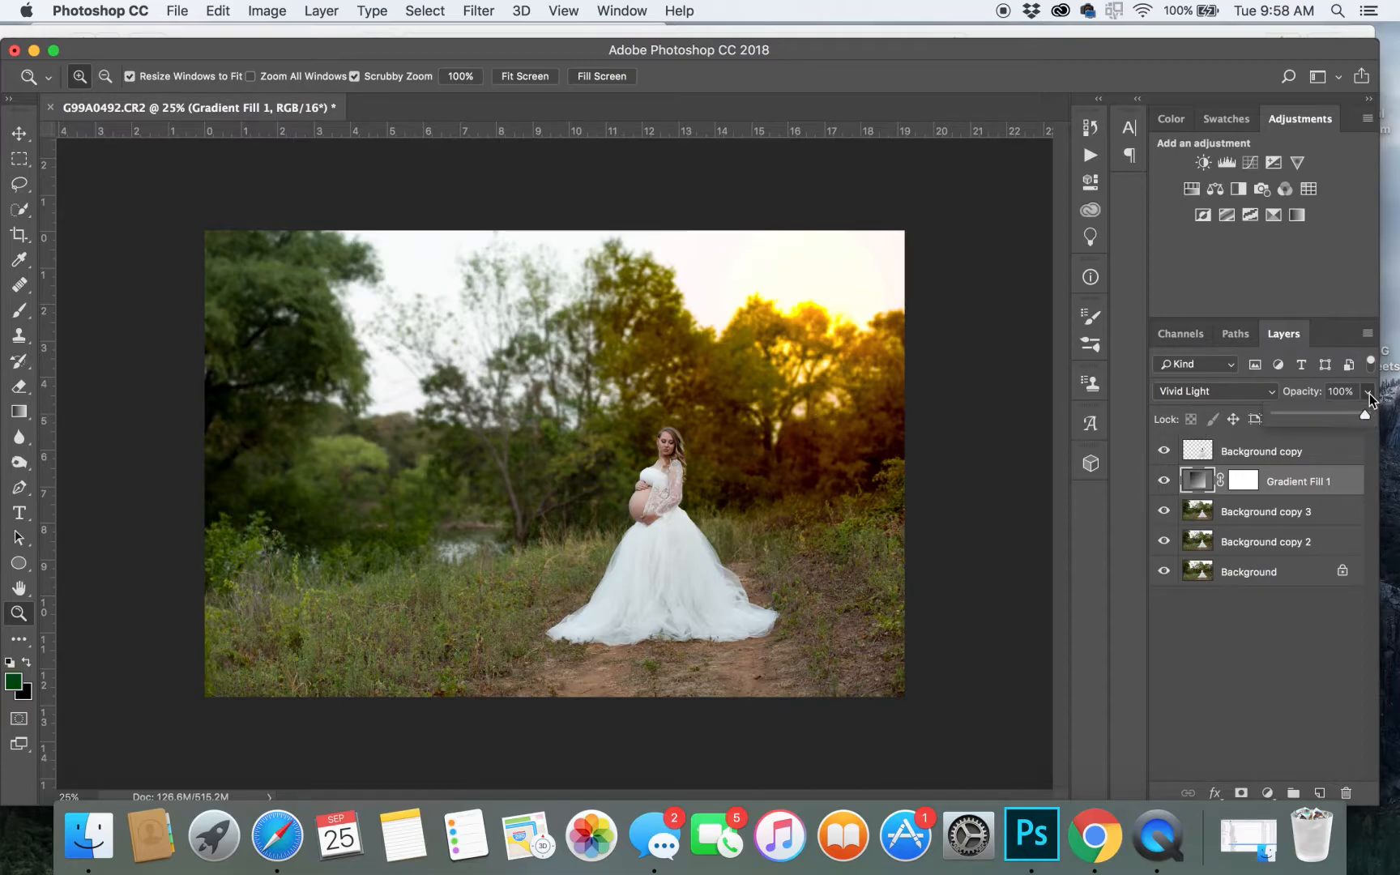
{"action": "left_click_drag", "start_coordinate": [1362, 418], "coordinate": [1342, 419]}
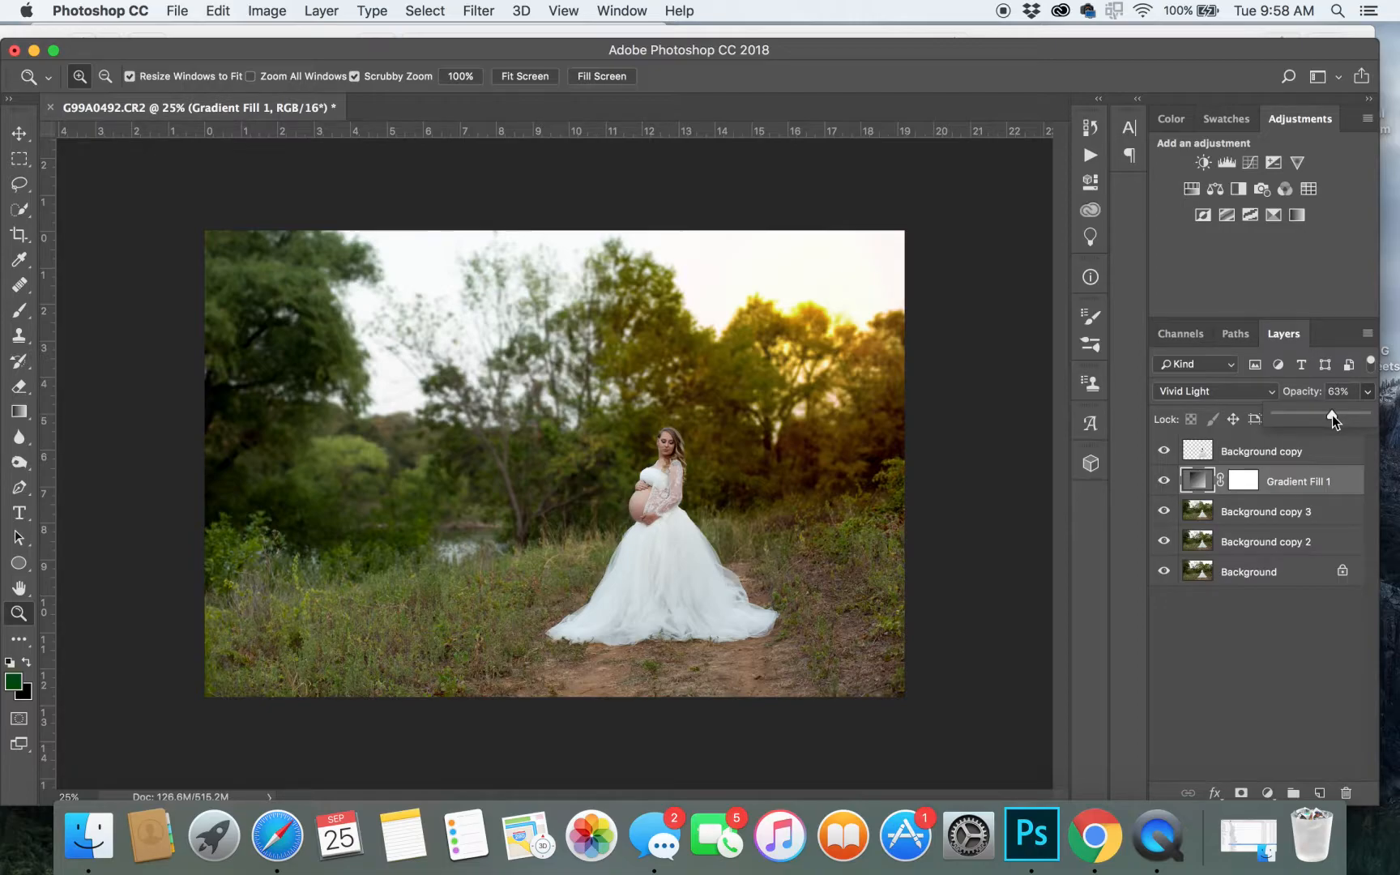
{"action": "left_click_drag", "start_coordinate": [1323, 417], "coordinate": [1317, 417]}
{"action": "left_click", "coordinate": [1163, 482]}
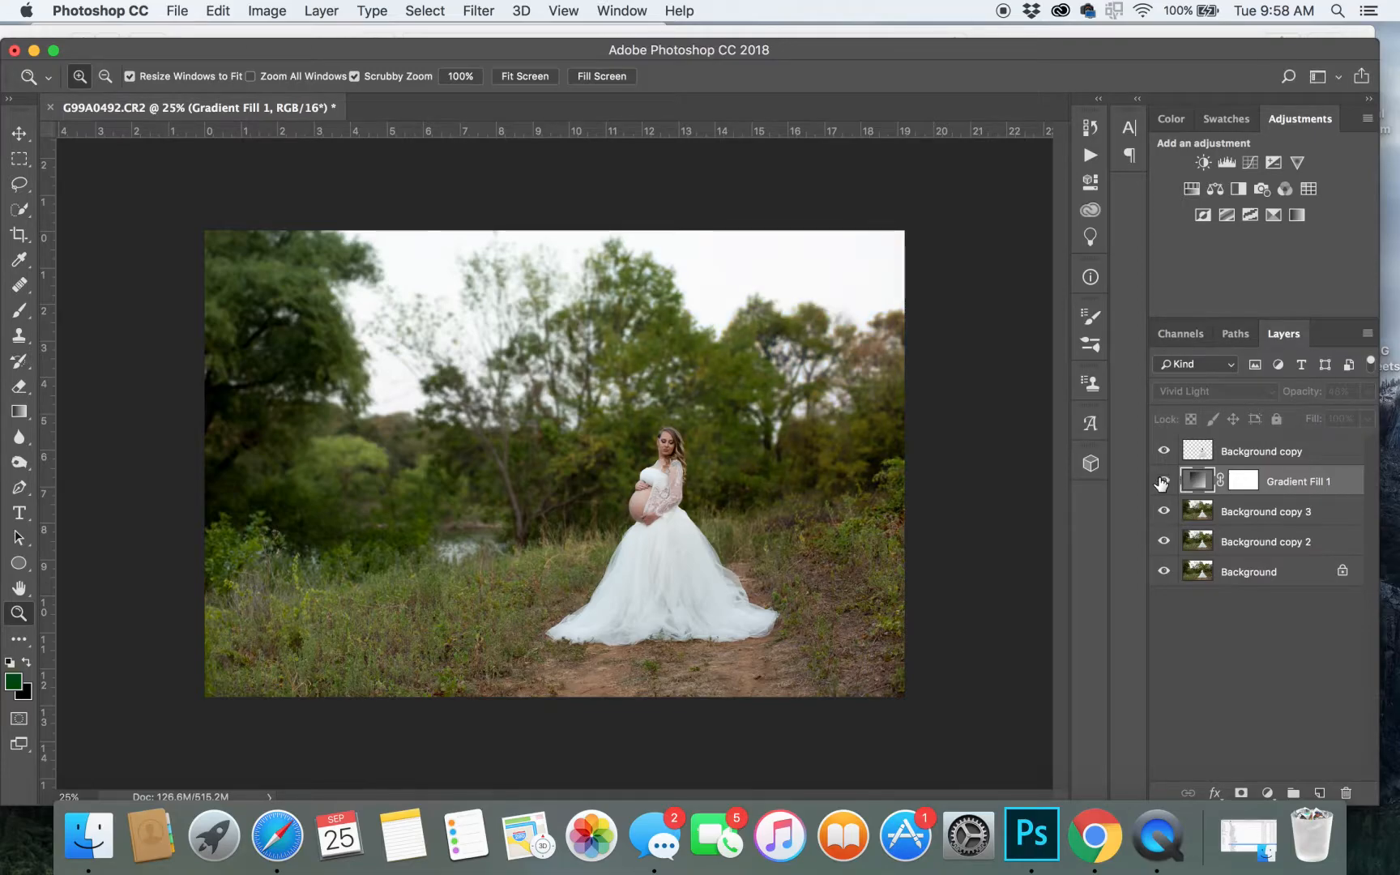
{"action": "left_click", "coordinate": [1163, 483]}
{"action": "left_click", "coordinate": [1163, 483]}
{"action": "left_click", "coordinate": [1163, 483]}
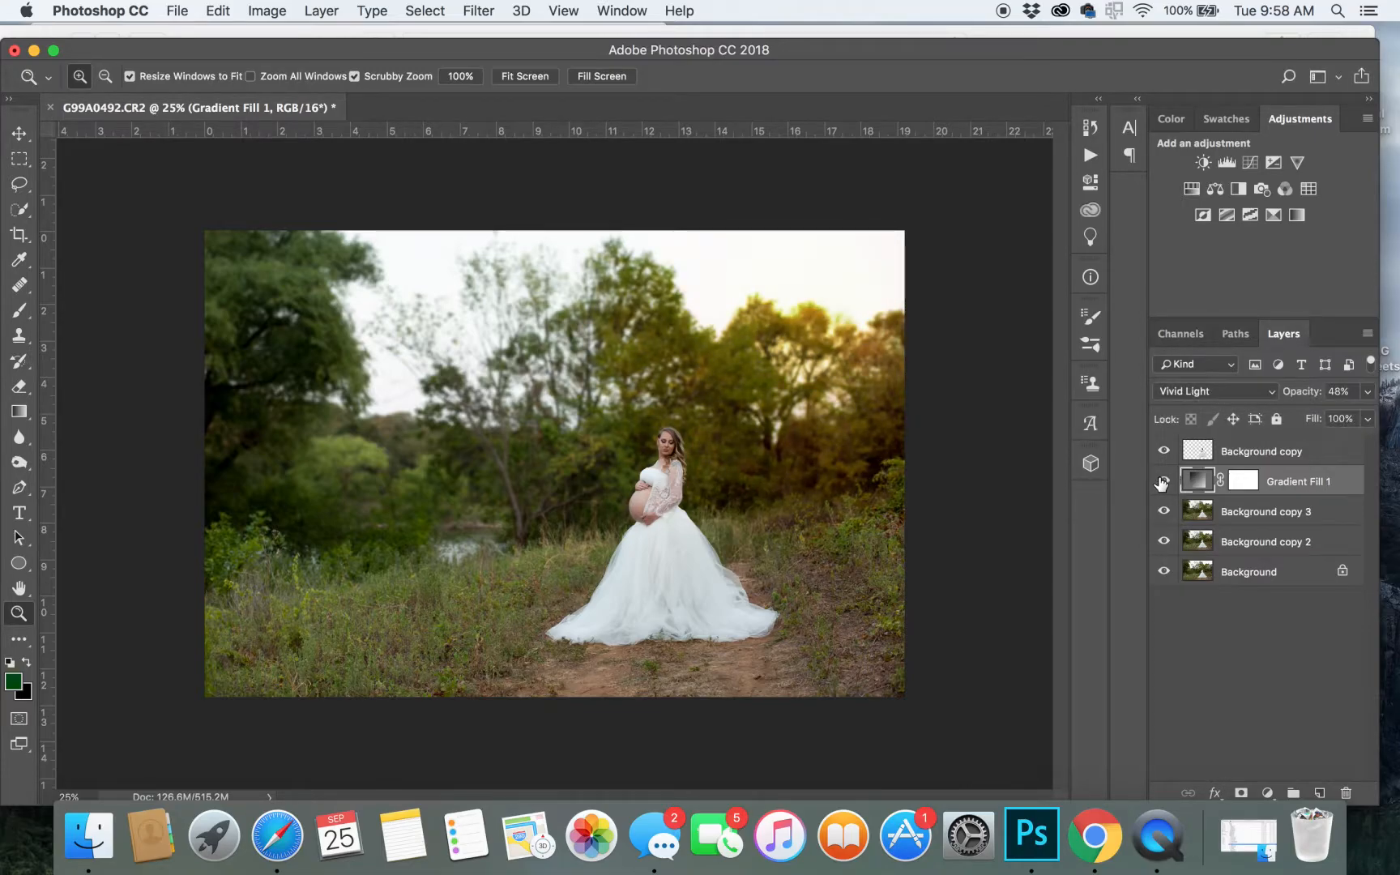
Merge the gradient fill layer down into Background copy 3.
{"action": "left_click", "coordinate": [1164, 483]}
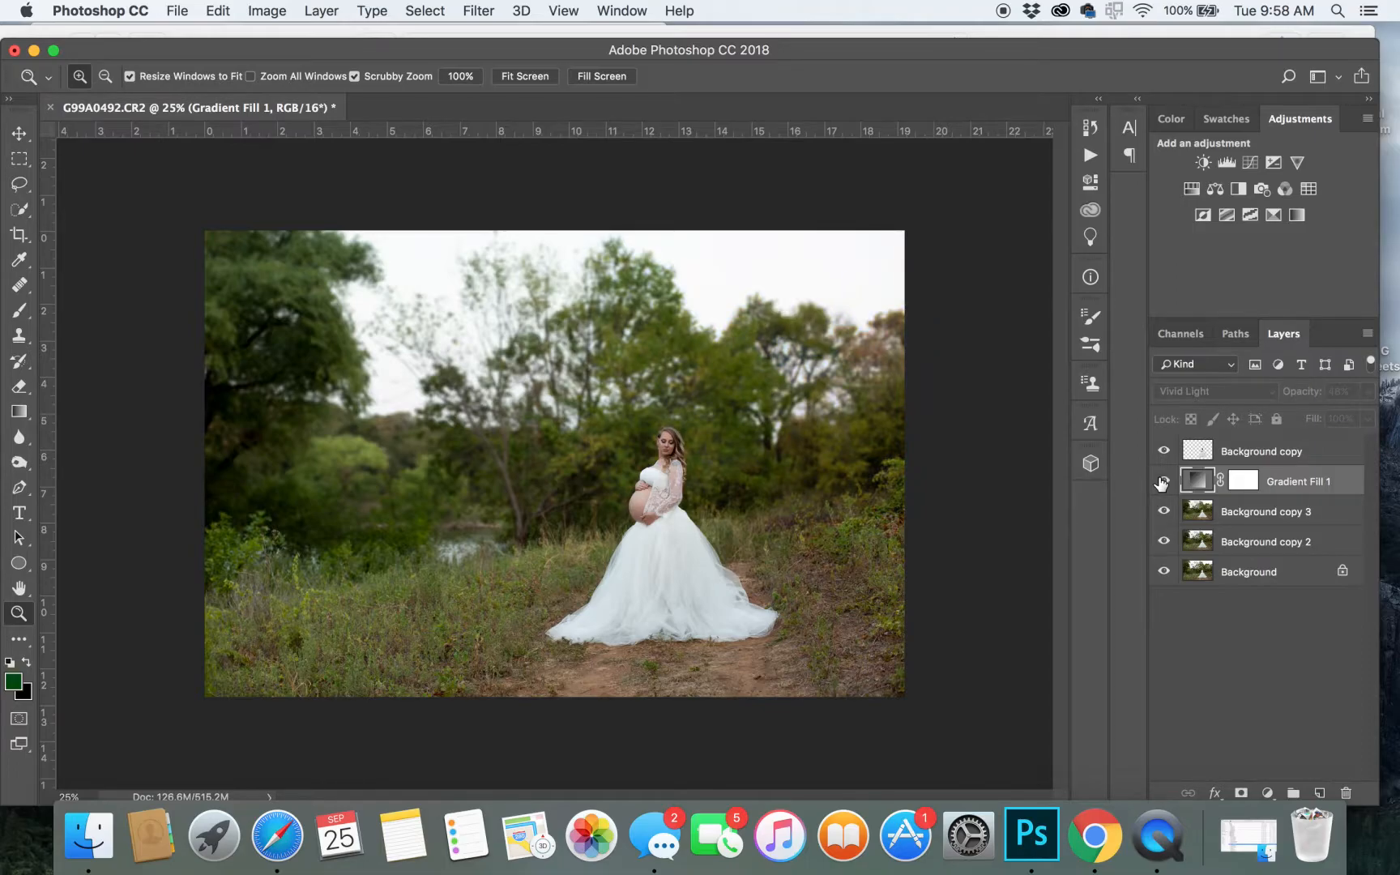
{"action": "key", "text": "super+comma"}
{"action": "key", "text": "BackSpace"}
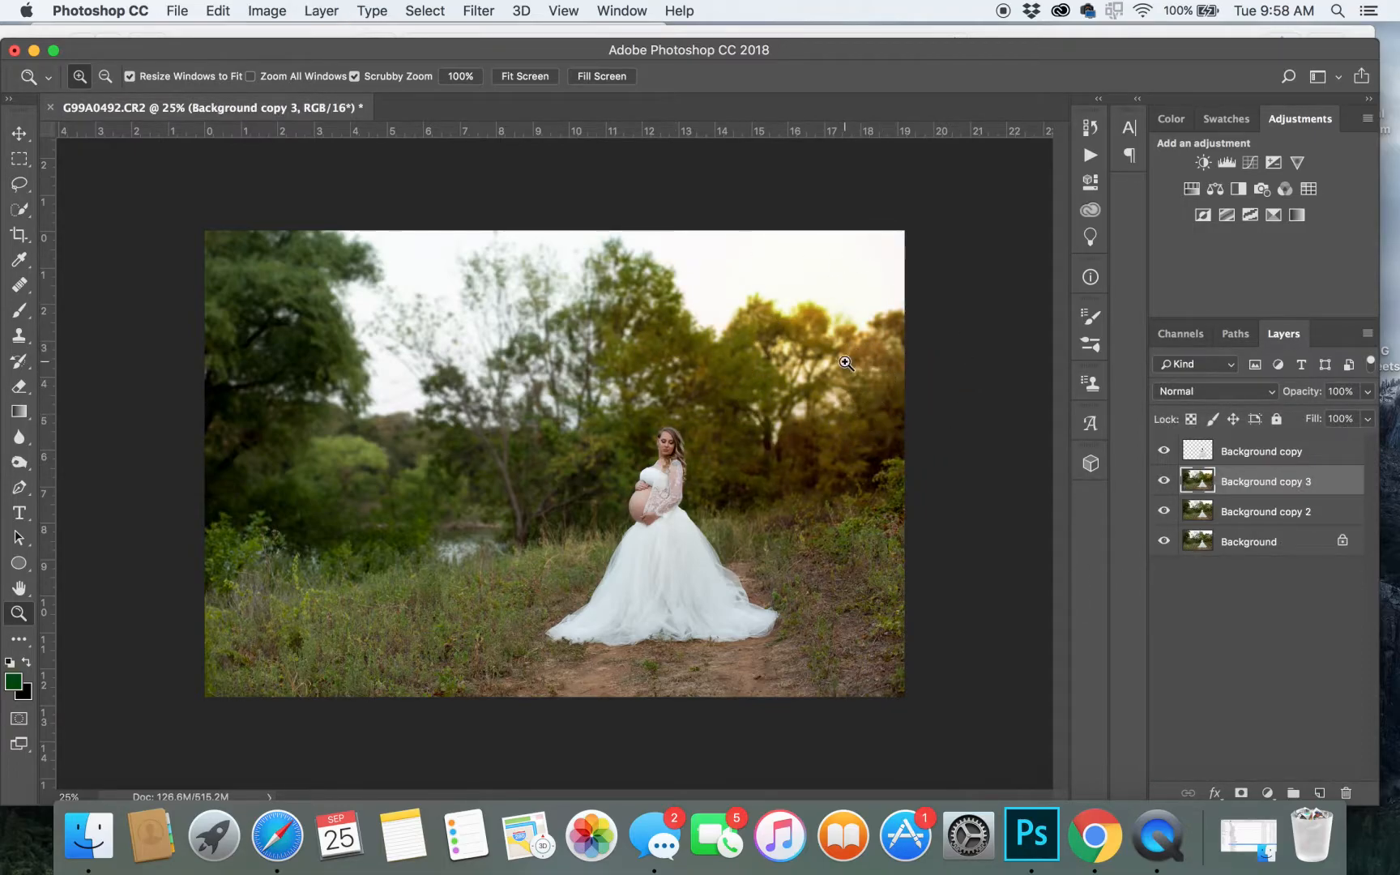
Add a new empty layer above Background copy 3 and set the foreground colour to orange b57608.
{"action": "key", "text": "super+shift+n"}
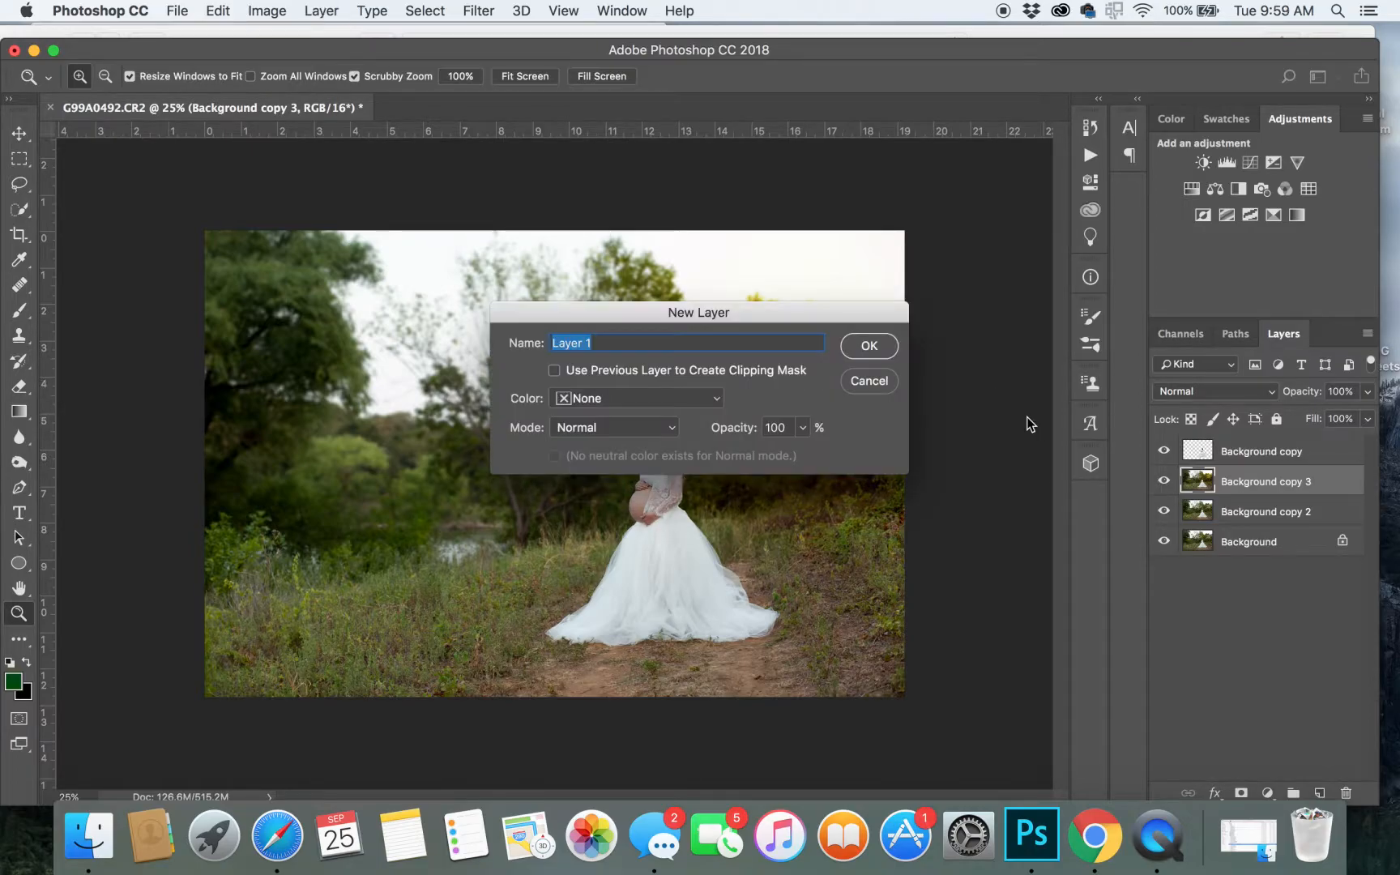
{"action": "key", "text": "Return"}
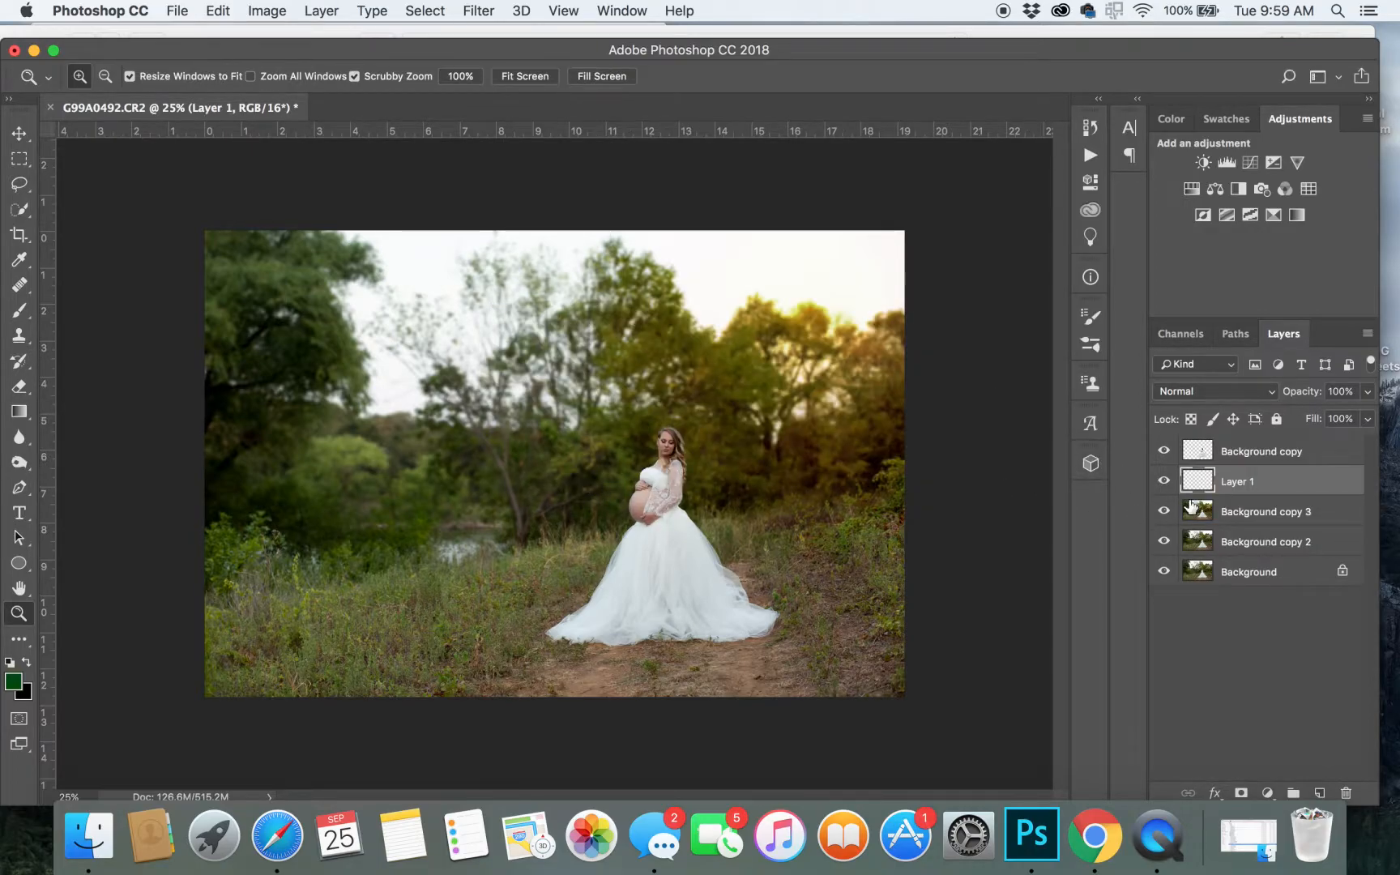
{"action": "left_click", "coordinate": [13, 683]}
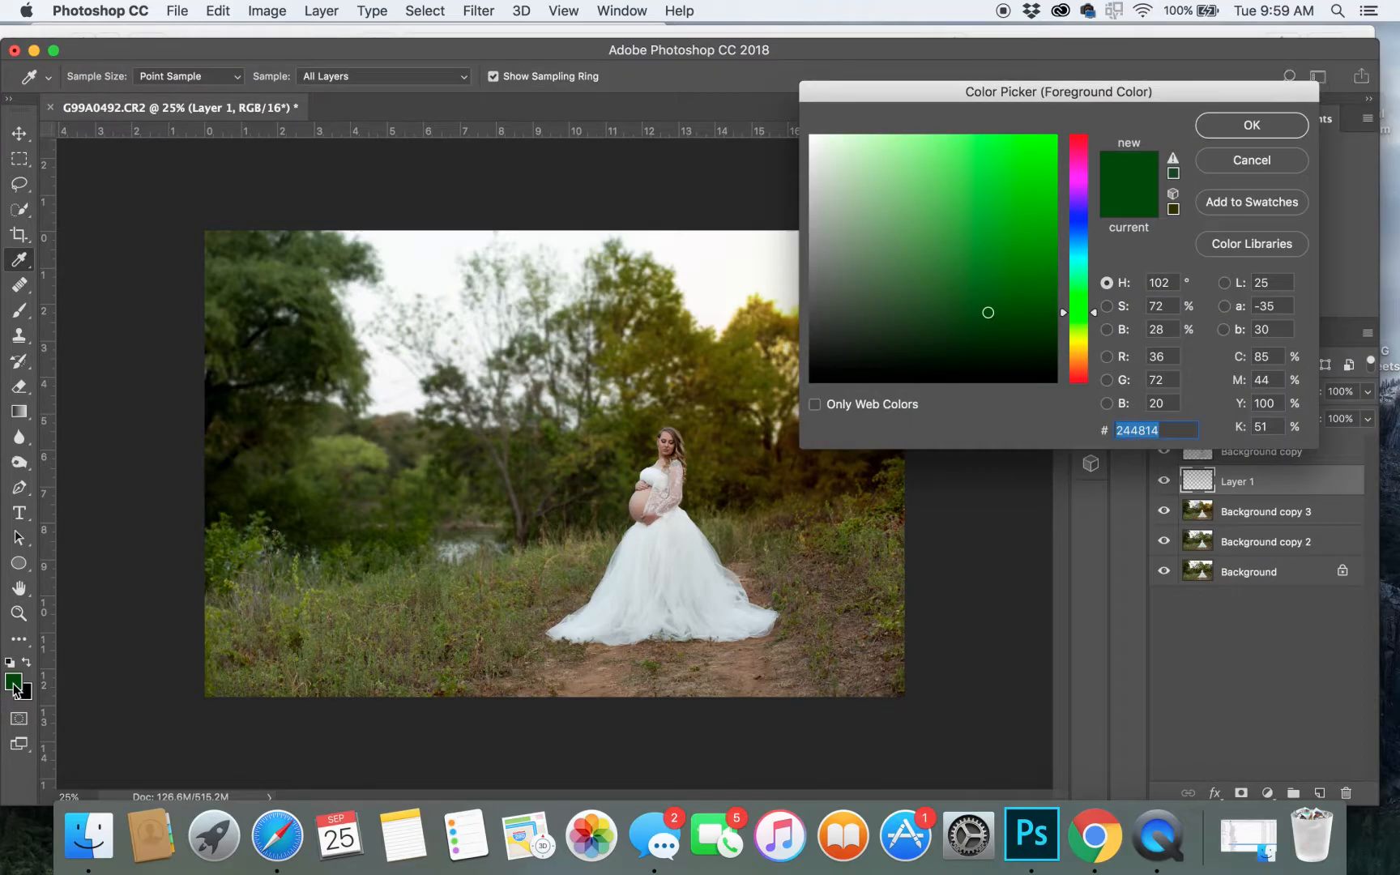
{"action": "left_click", "coordinate": [1075, 345]}
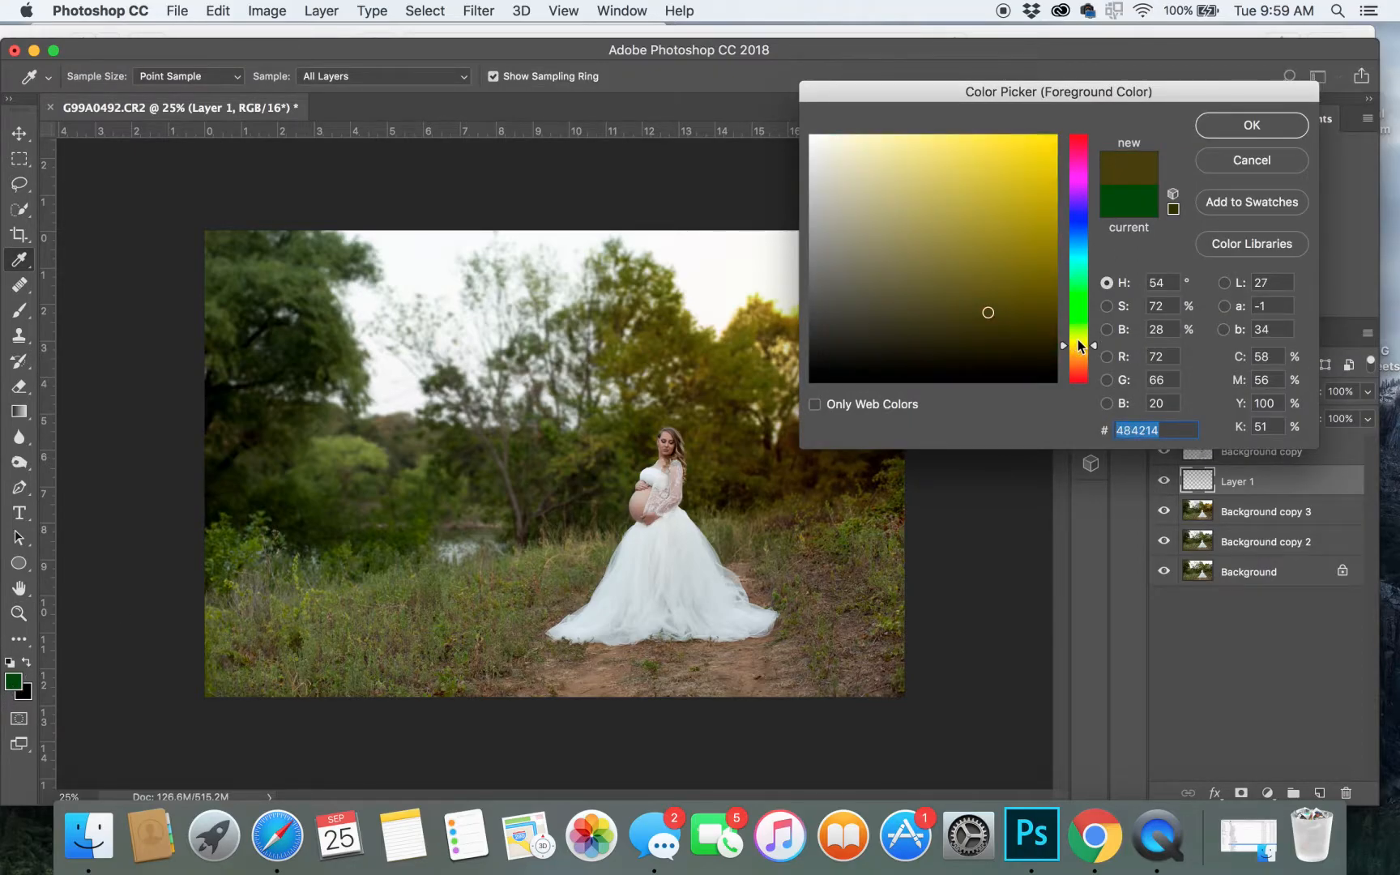
{"action": "left_click_drag", "start_coordinate": [1077, 348], "coordinate": [1079, 350]}
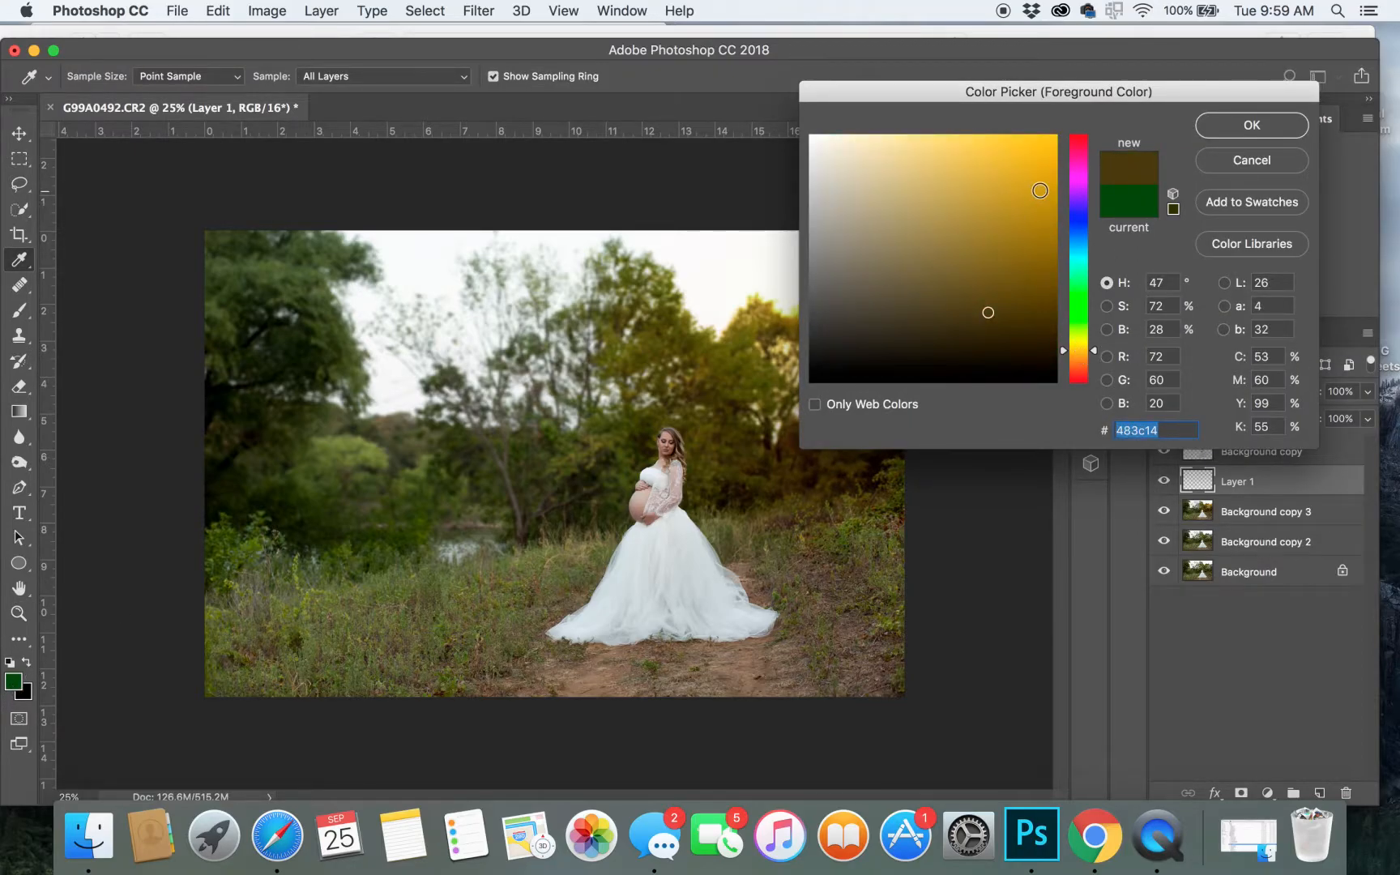
{"action": "left_click_drag", "start_coordinate": [1080, 354], "coordinate": [1081, 359]}
{"action": "left_click", "coordinate": [1046, 205]}
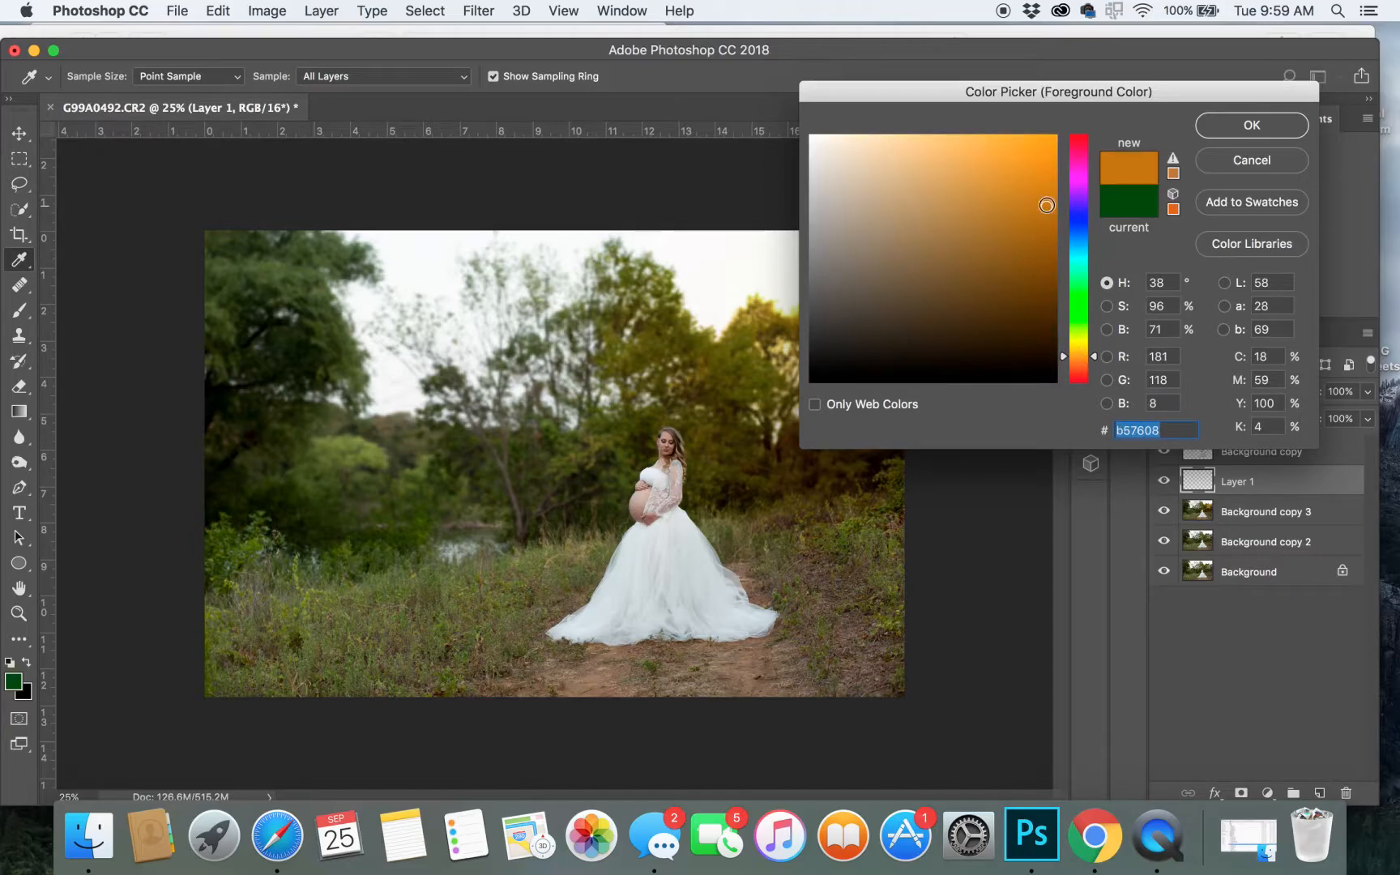
{"action": "left_click", "coordinate": [1298, 133]}
{"action": "key", "text": "z"}
Set Layer 1 to Overlay and brush the orange over the background trees with an 1800 px brush at 23% opacity.
{"action": "left_click", "coordinate": [1232, 392]}
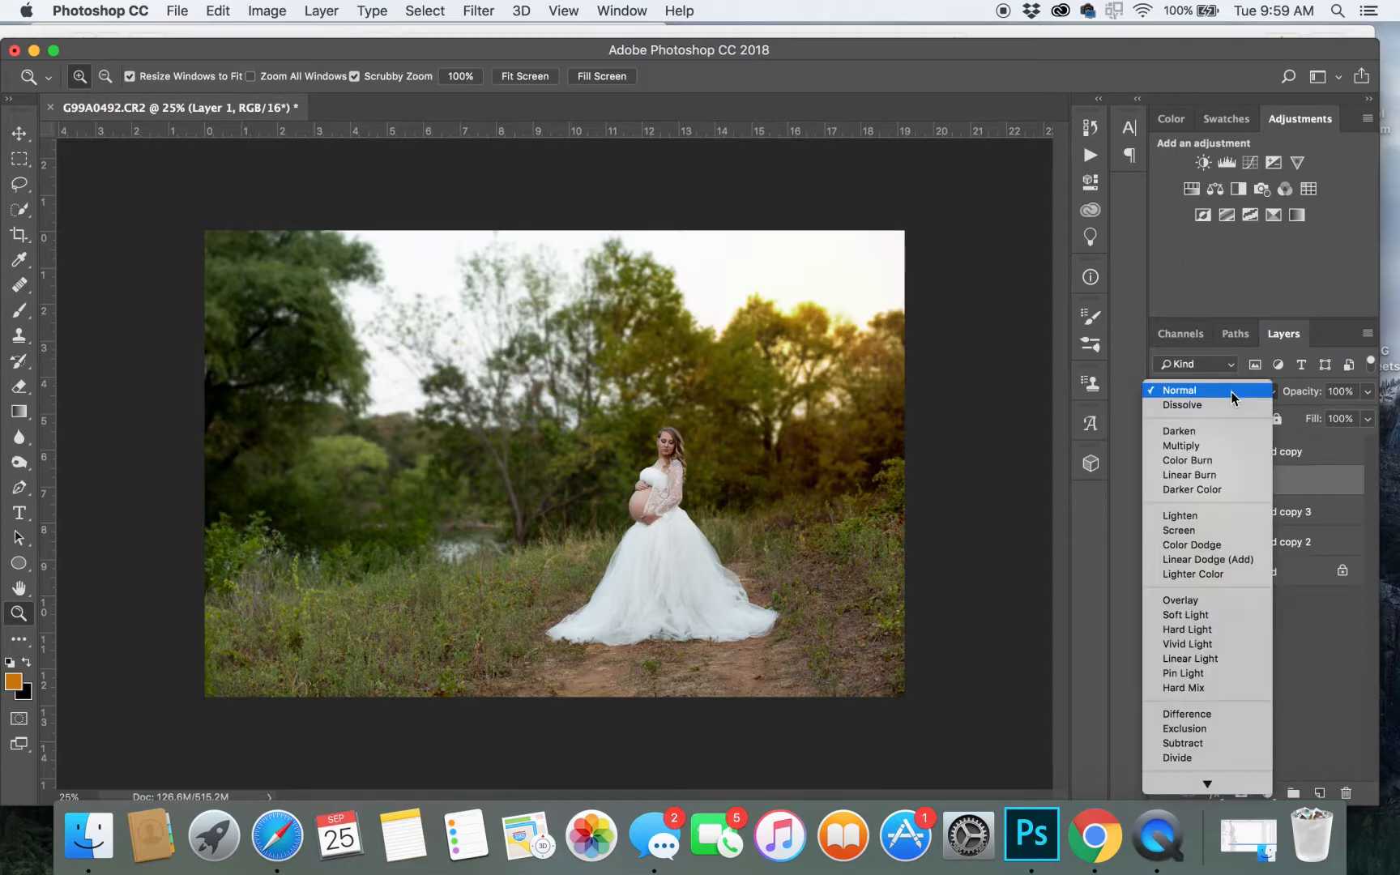
{"action": "left_click", "coordinate": [1180, 601]}
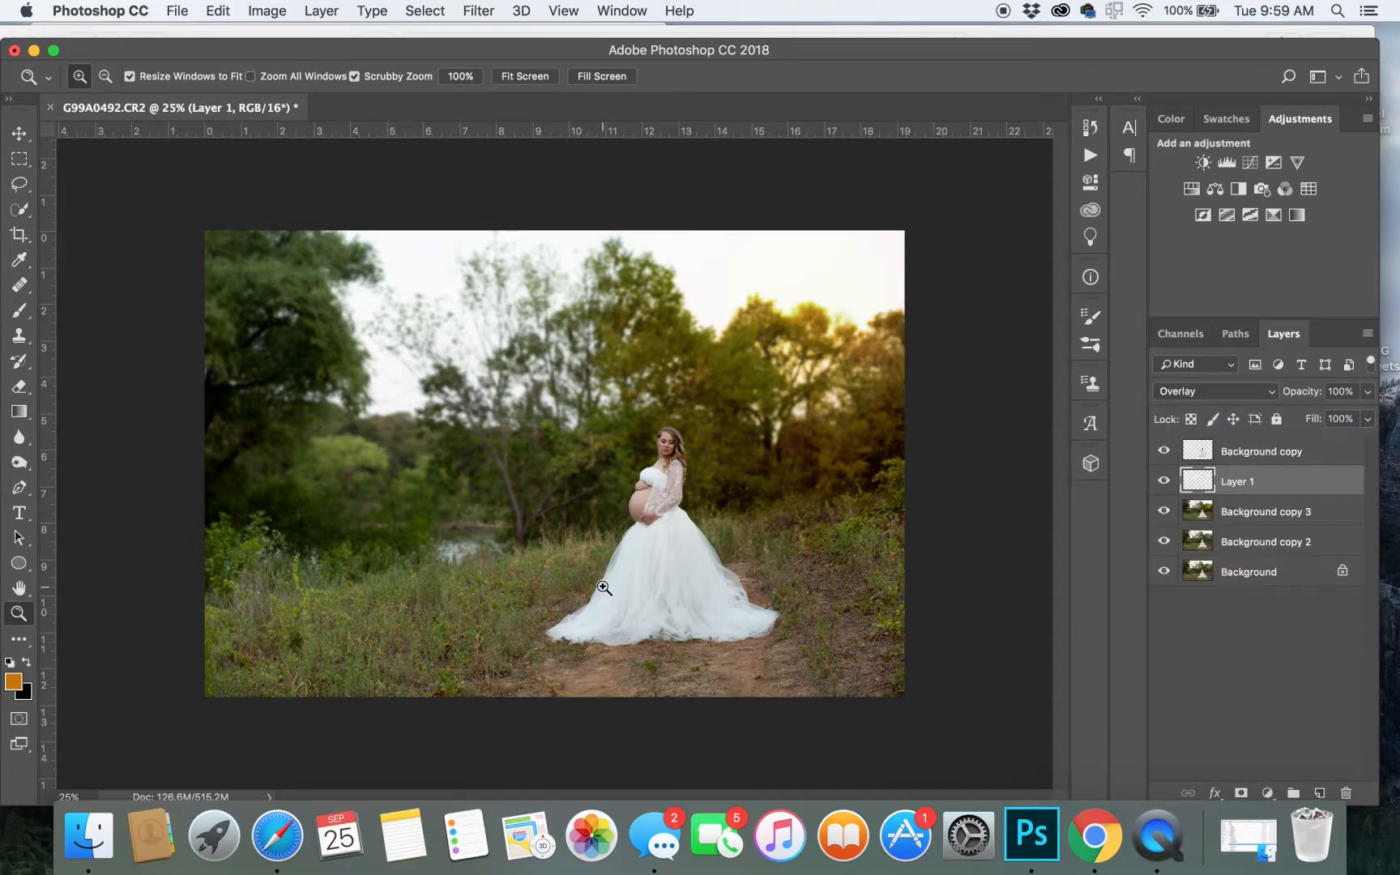
{"action": "key", "text": "b"}
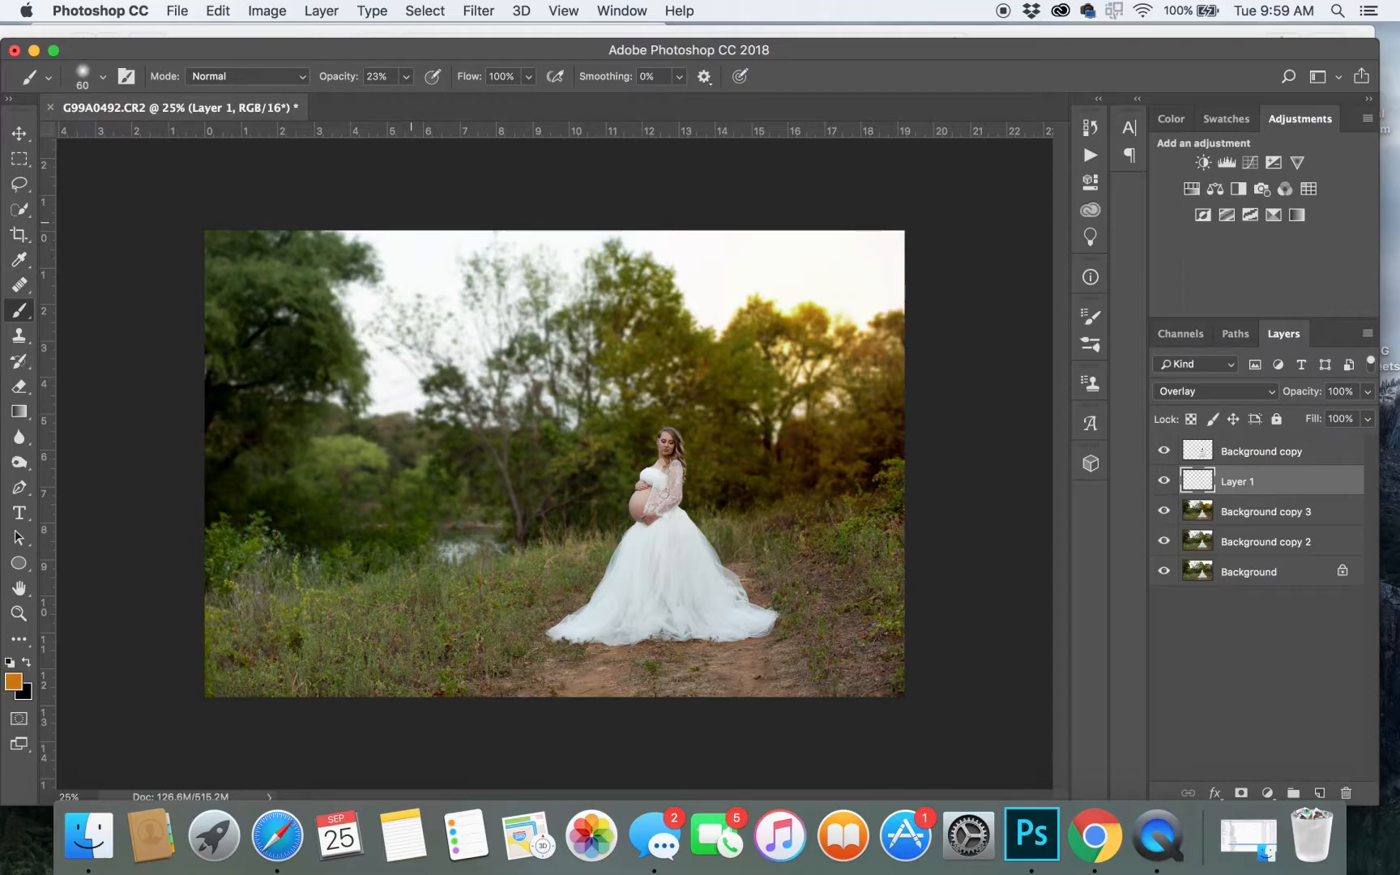
{"action": "key", "text": "]"}
{"action": "key", "text": "]"}
{"action": "key", "text": "]"}
{"action": "key", "text": "]"}
{"action": "key", "text": "]"}
{"action": "key", "text": "]"}
{"action": "key", "text": "]"}
{"action": "key", "text": "]"}
{"action": "key", "text": "]"}
{"action": "key", "text": "]"}
{"action": "key", "text": "]"}
{"action": "key", "text": "]"}
{"action": "key", "text": "]"}
{"action": "key", "text": "]"}
{"action": "key", "text": "]"}
{"action": "key", "text": "]"}
{"action": "key", "text": "]"}
{"action": "key", "text": "]"}
{"action": "key", "text": "]"}
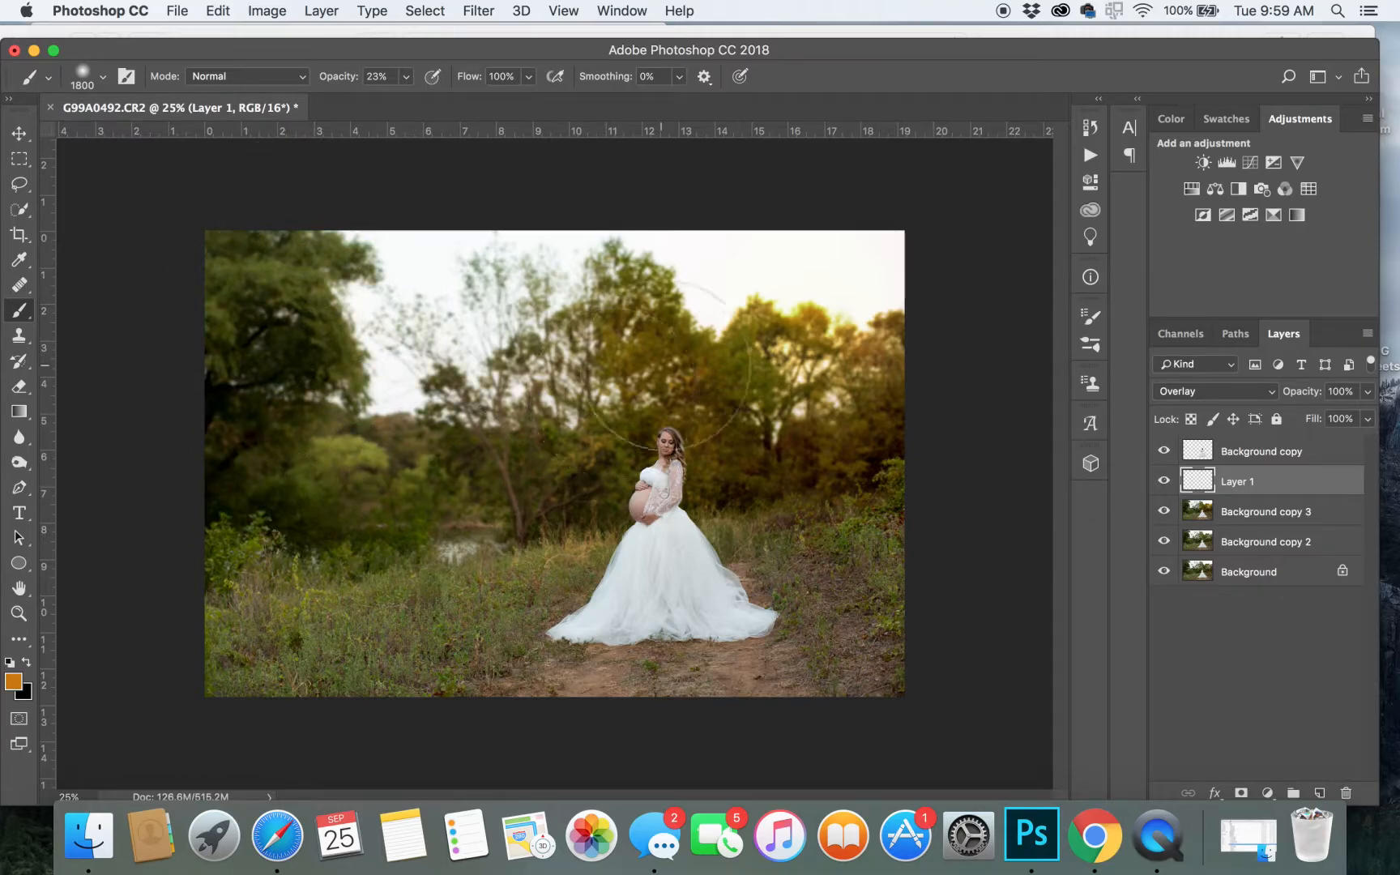
{"action": "mouse_move", "coordinate": [790, 402]}
{"action": "left_mouse_down"}
{"action": "mouse_move", "coordinate": [905, 437]}
{"action": "mouse_move", "coordinate": [750, 296]}
{"action": "left_mouse_up"}
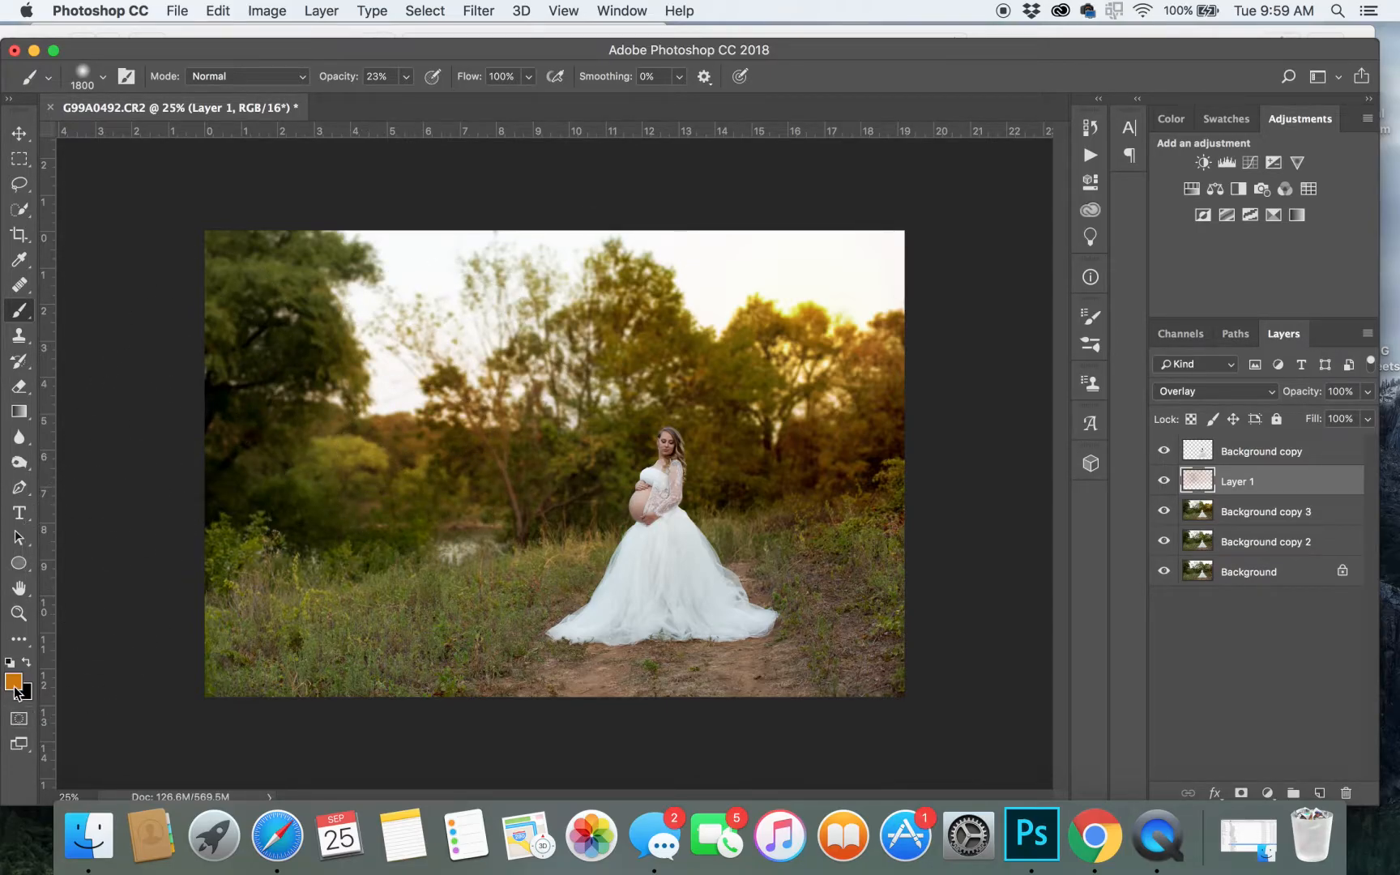
Brush golden yellow over the trees in the photo's left part, and black over its lower-left foliage.
{"action": "left_click", "coordinate": [14, 682]}
{"action": "left_click", "coordinate": [1077, 343]}
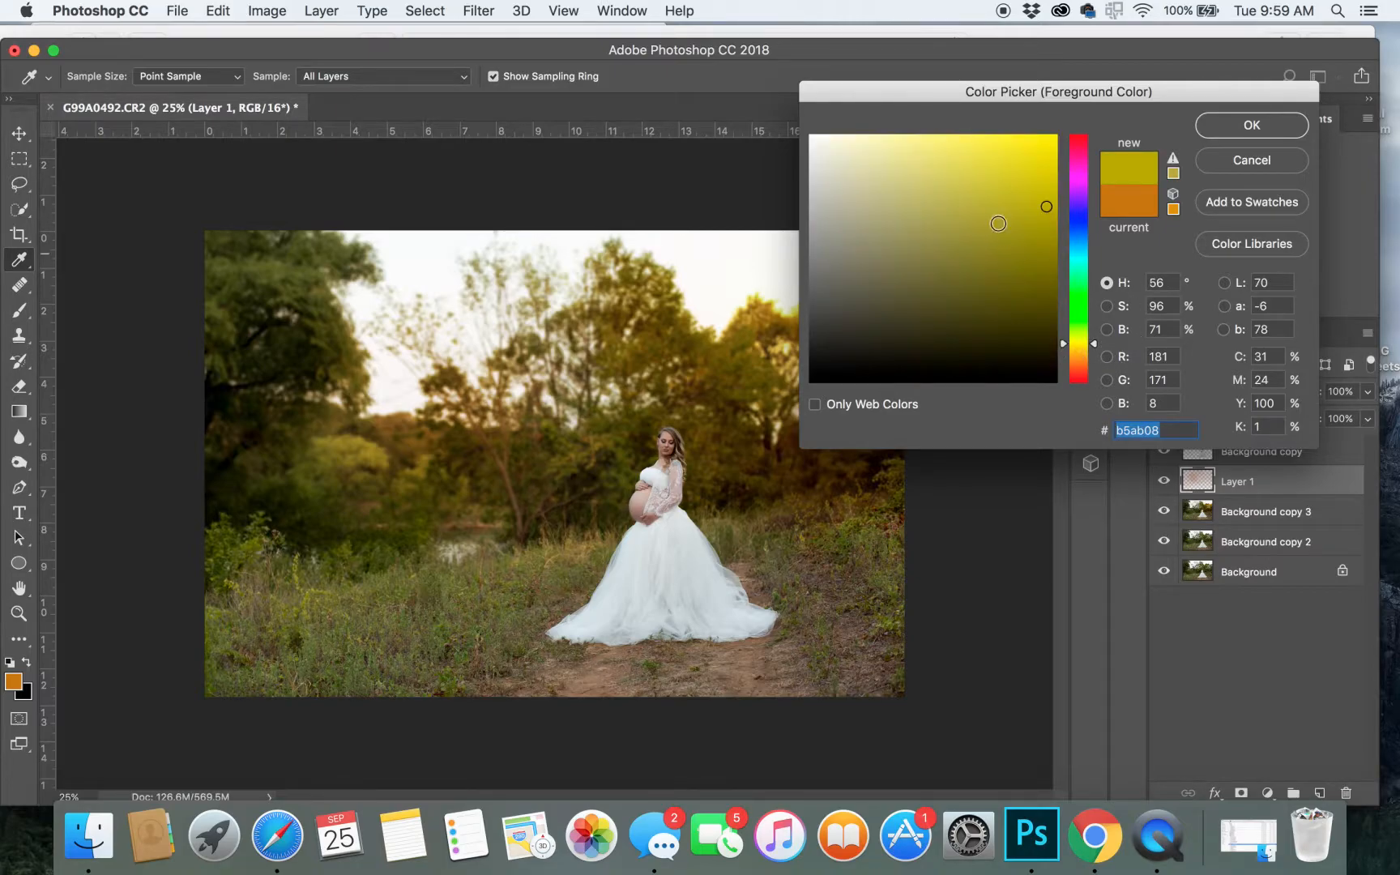
{"action": "left_click_drag", "start_coordinate": [1073, 341], "coordinate": [1094, 346]}
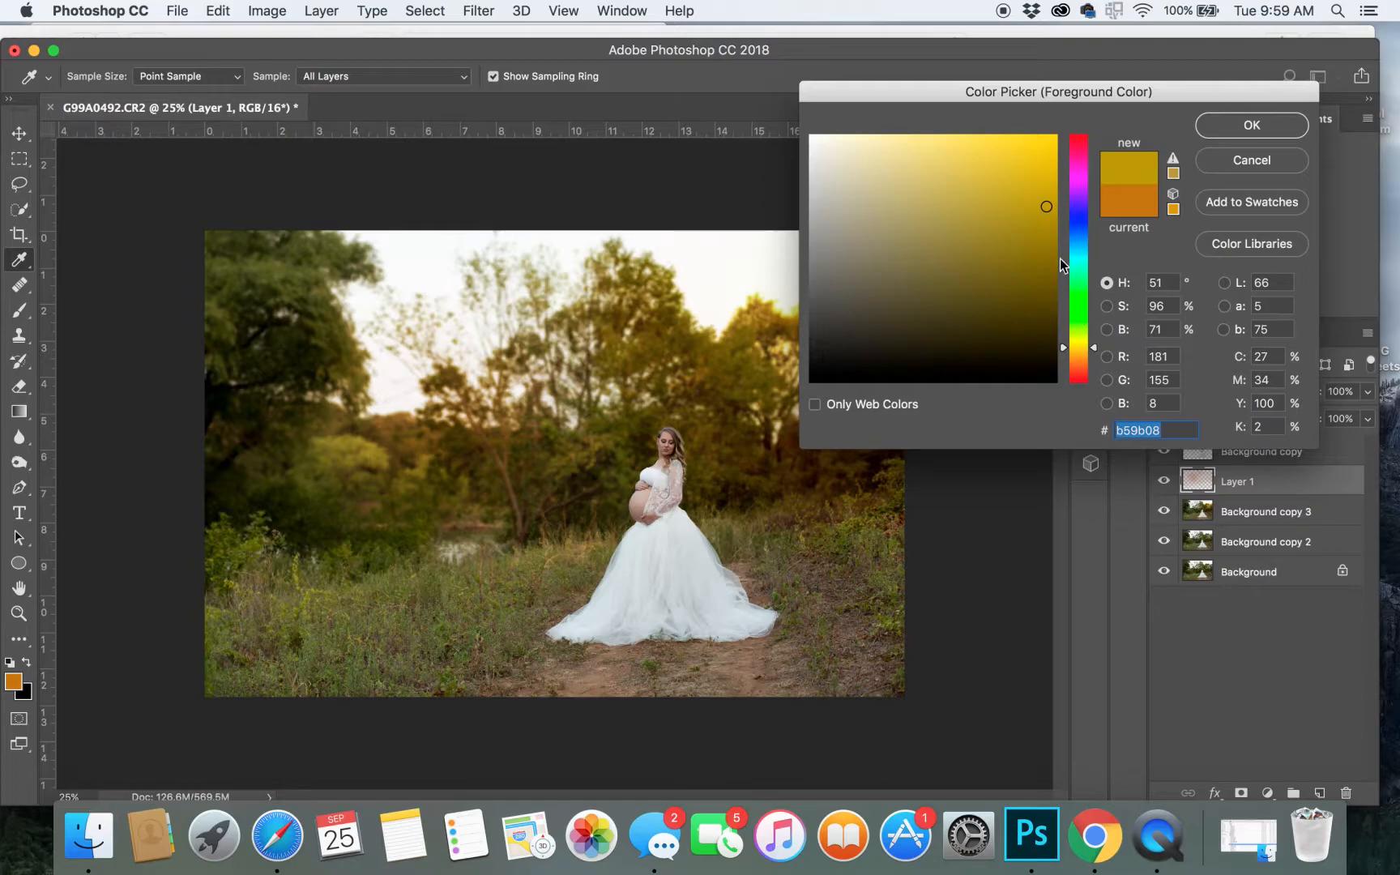
{"action": "left_click", "coordinate": [1004, 163]}
{"action": "left_click", "coordinate": [1241, 128]}
{"action": "key", "text": "b"}
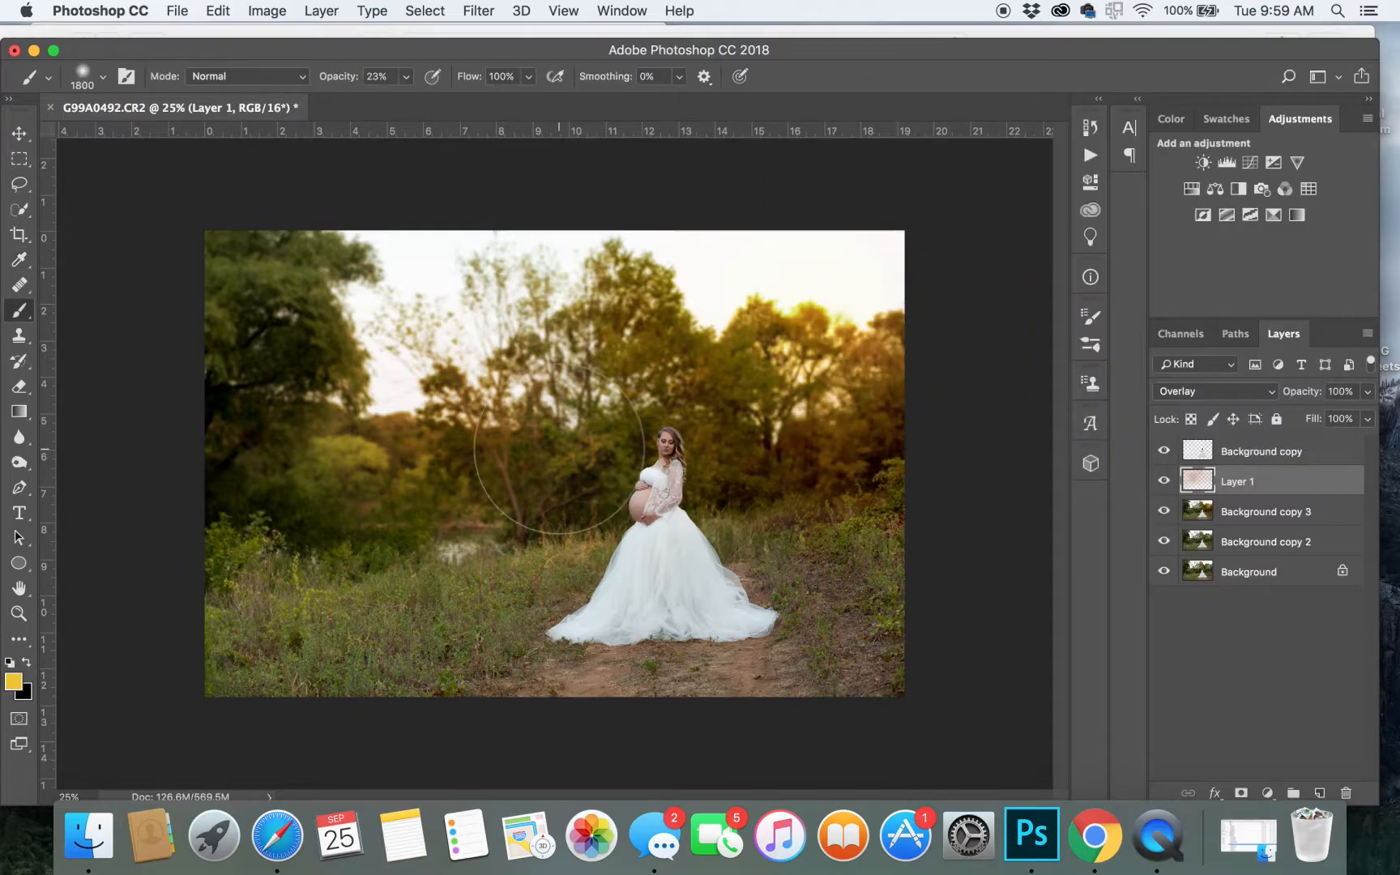
{"action": "left_click", "coordinate": [381, 462]}
{"action": "left_click", "coordinate": [318, 393]}
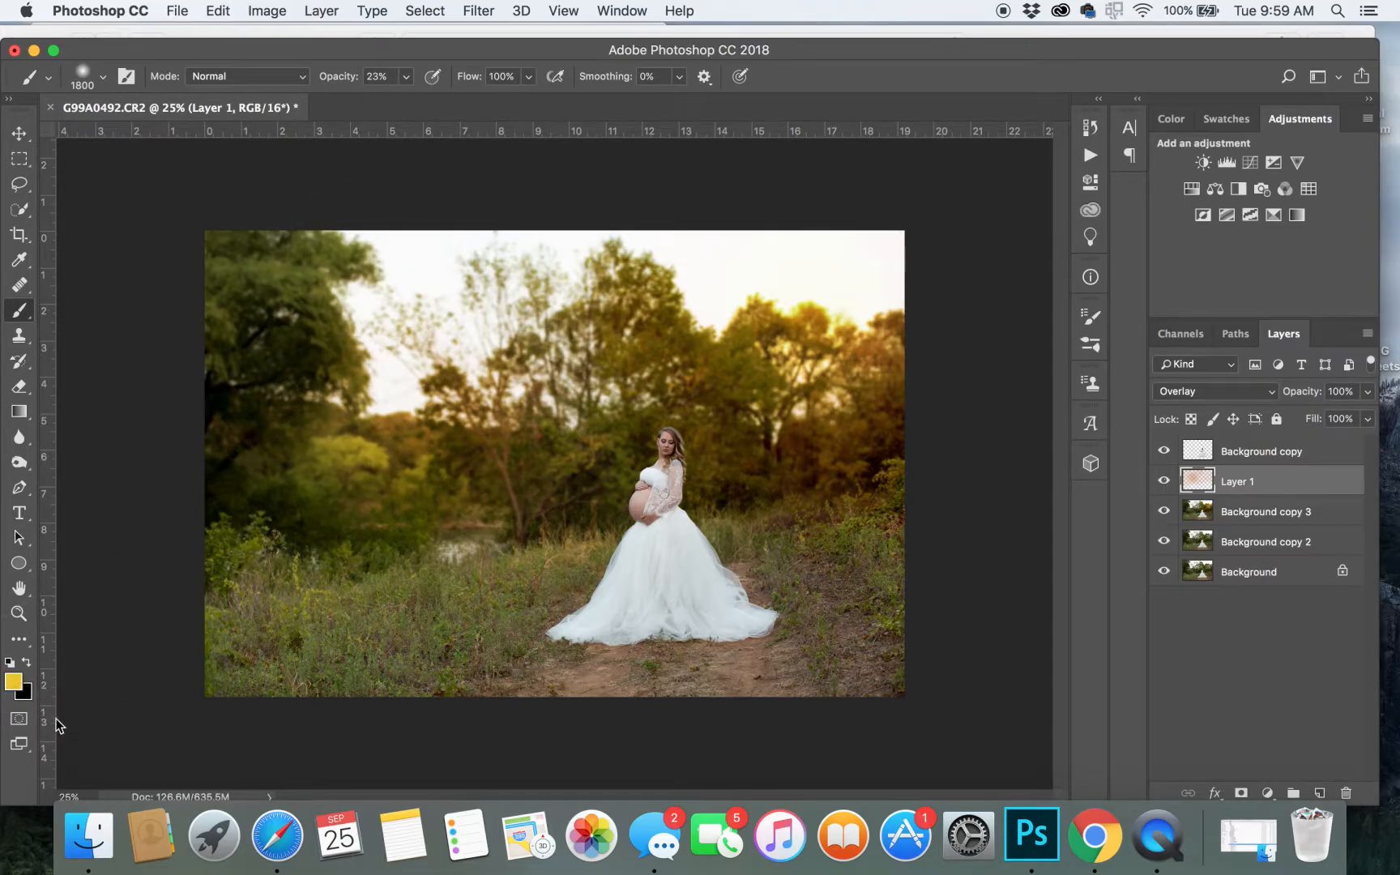
{"action": "key", "text": "x"}
{"action": "left_click", "coordinate": [249, 576]}
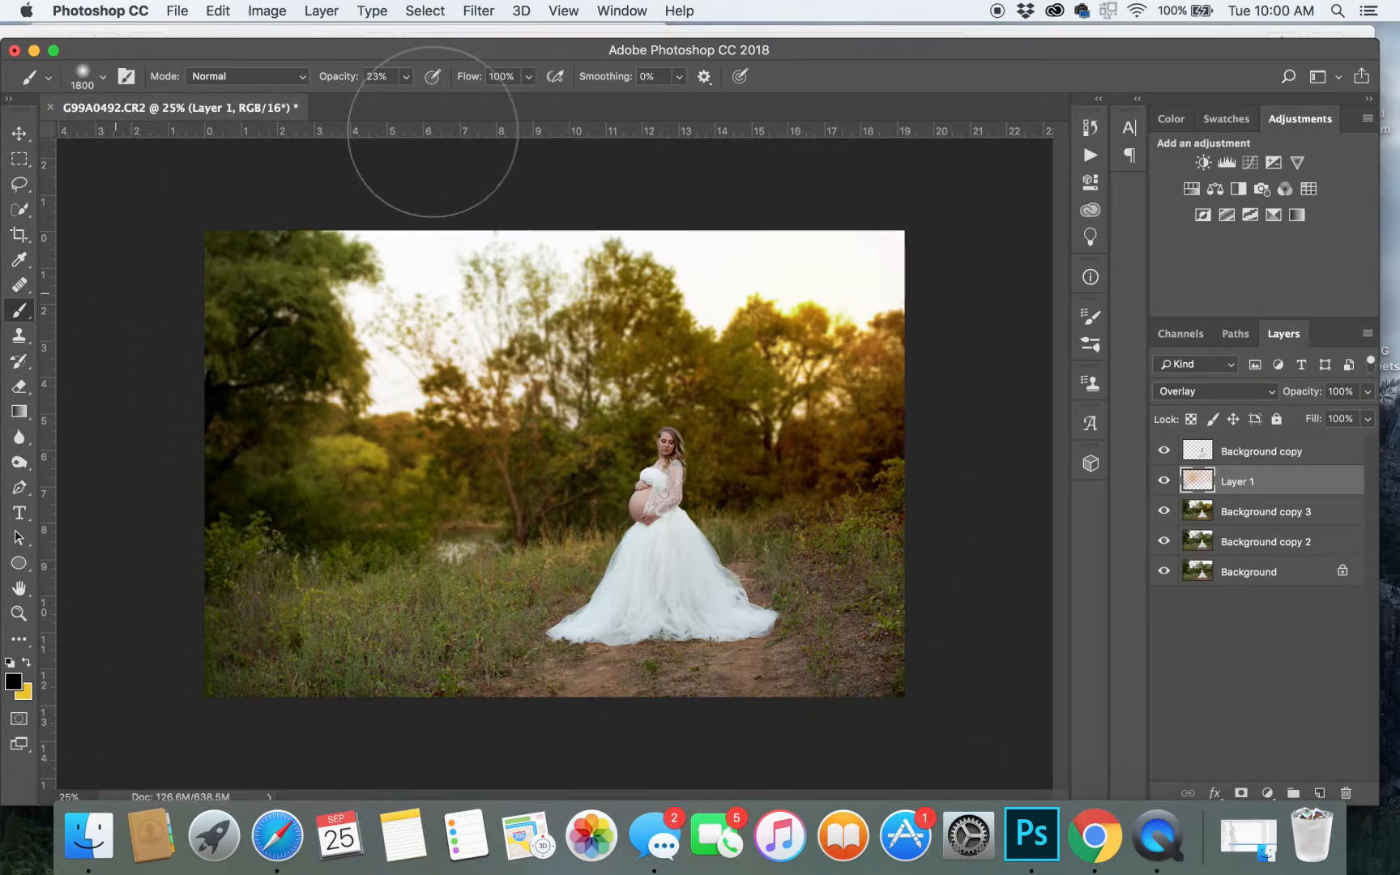
Touch up the background glow in yellow with an 1100 px brush, and compare the photo with and without Layer 1.
{"action": "key", "text": "x"}
{"action": "key", "text": "bracketleft"}
{"action": "key", "text": "bracketleft"}
{"action": "key", "text": "bracketleft"}
{"action": "key", "text": "bracketleft"}
{"action": "key", "text": "bracketleft"}
{"action": "key", "text": "bracketleft"}
{"action": "key", "text": "bracketleft"}
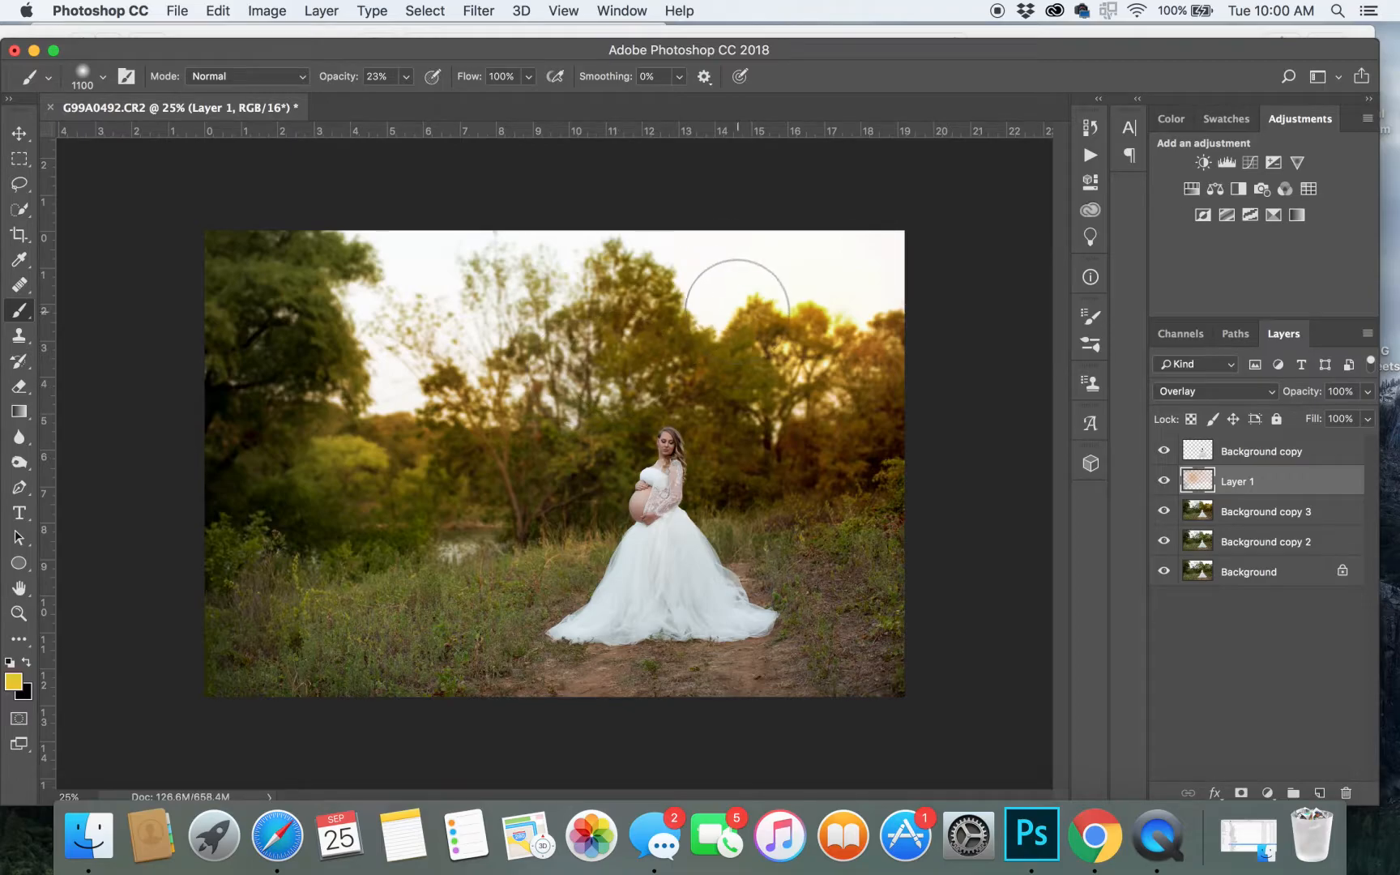
{"action": "left_click", "coordinate": [1164, 481]}
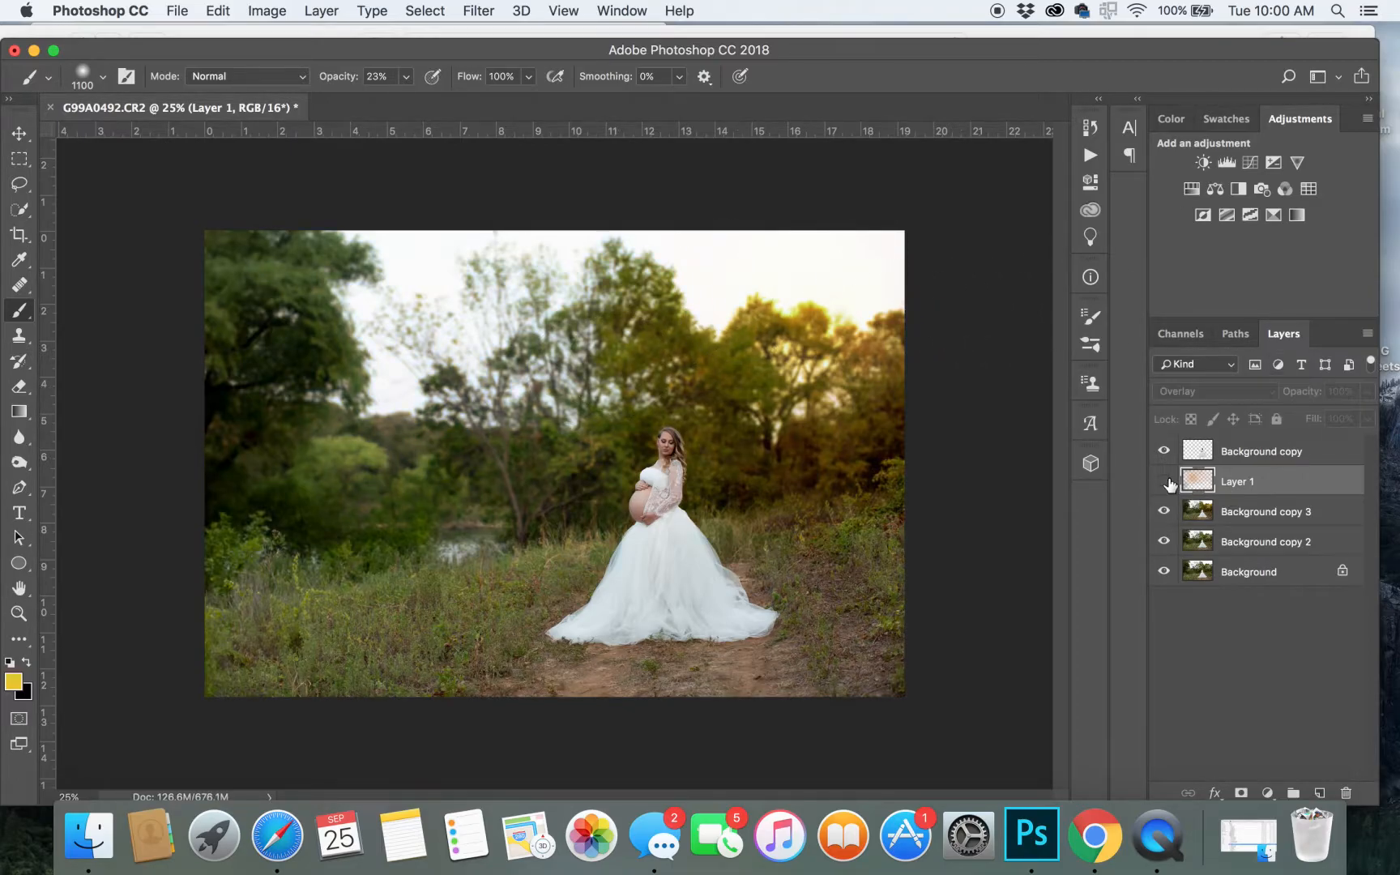
{"action": "left_click", "coordinate": [1164, 481]}
{"action": "left_click", "coordinate": [1164, 481]}
{"action": "left_click", "coordinate": [1164, 481]}
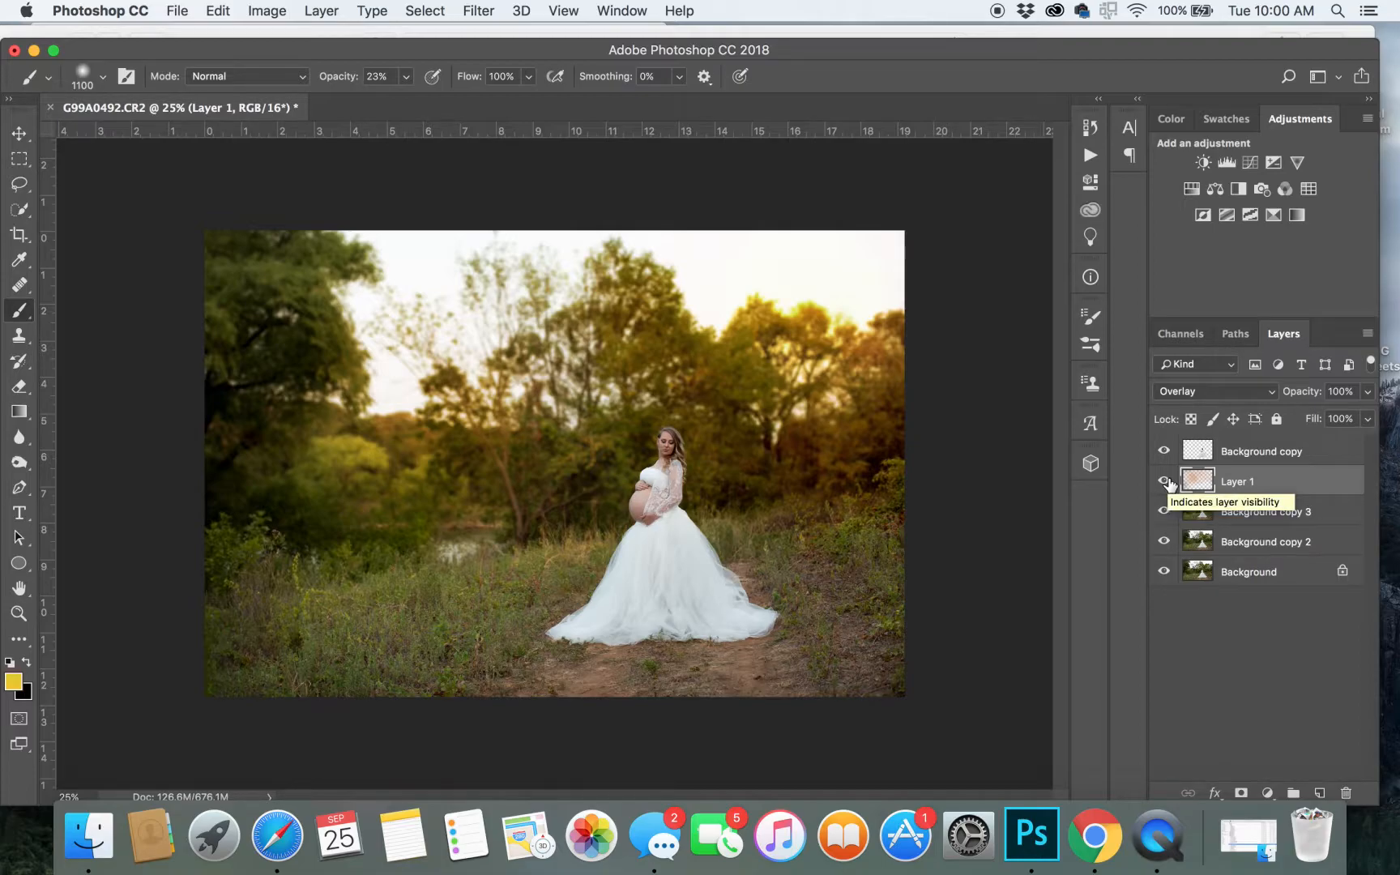
Try strengthening the warm colour with a reduced-opacity duplicate of Layer 1, and remove the duplicate.
{"action": "key", "text": "super+j"}
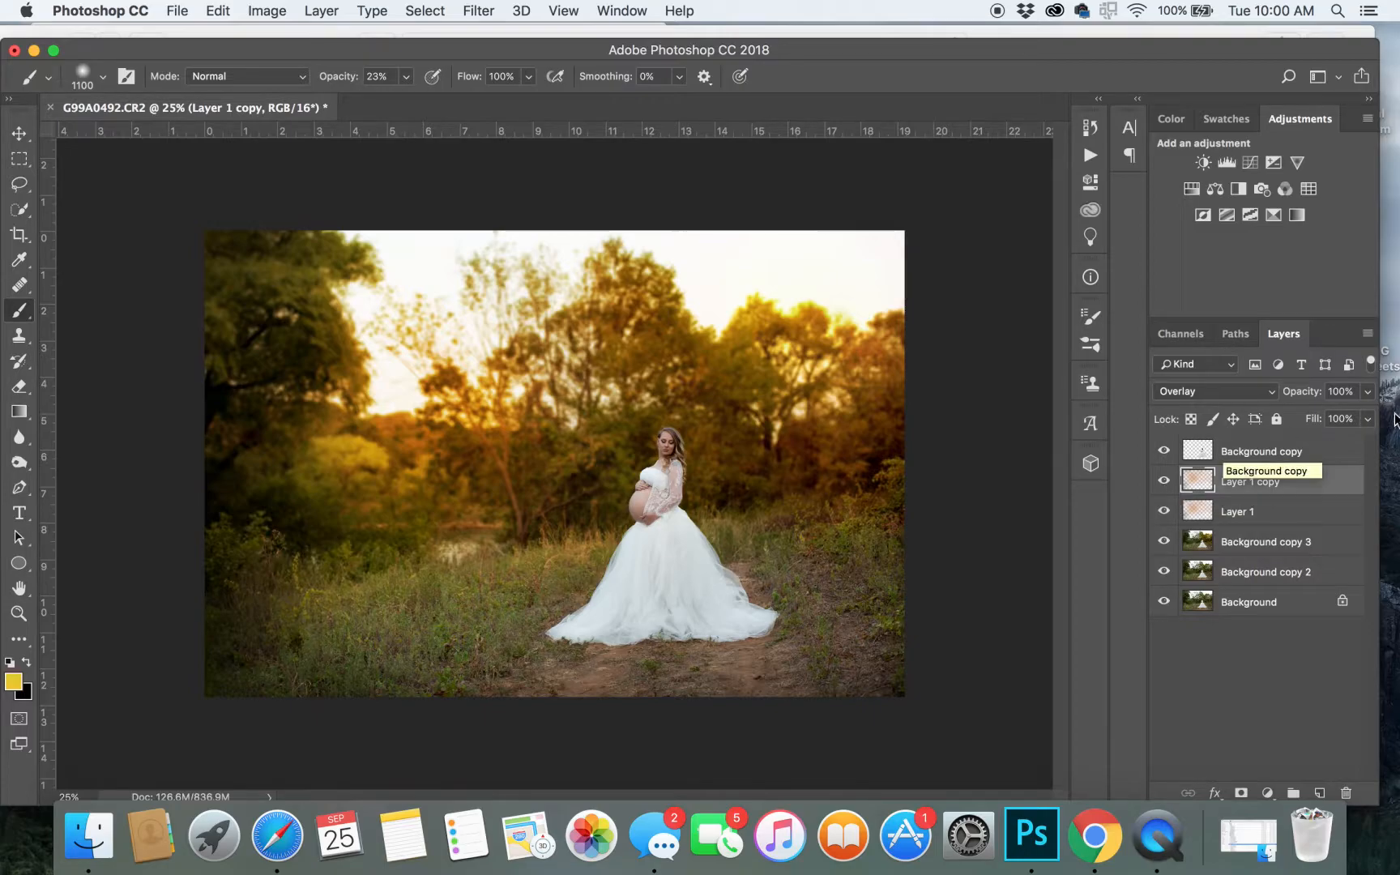
{"action": "left_click", "coordinate": [1366, 392]}
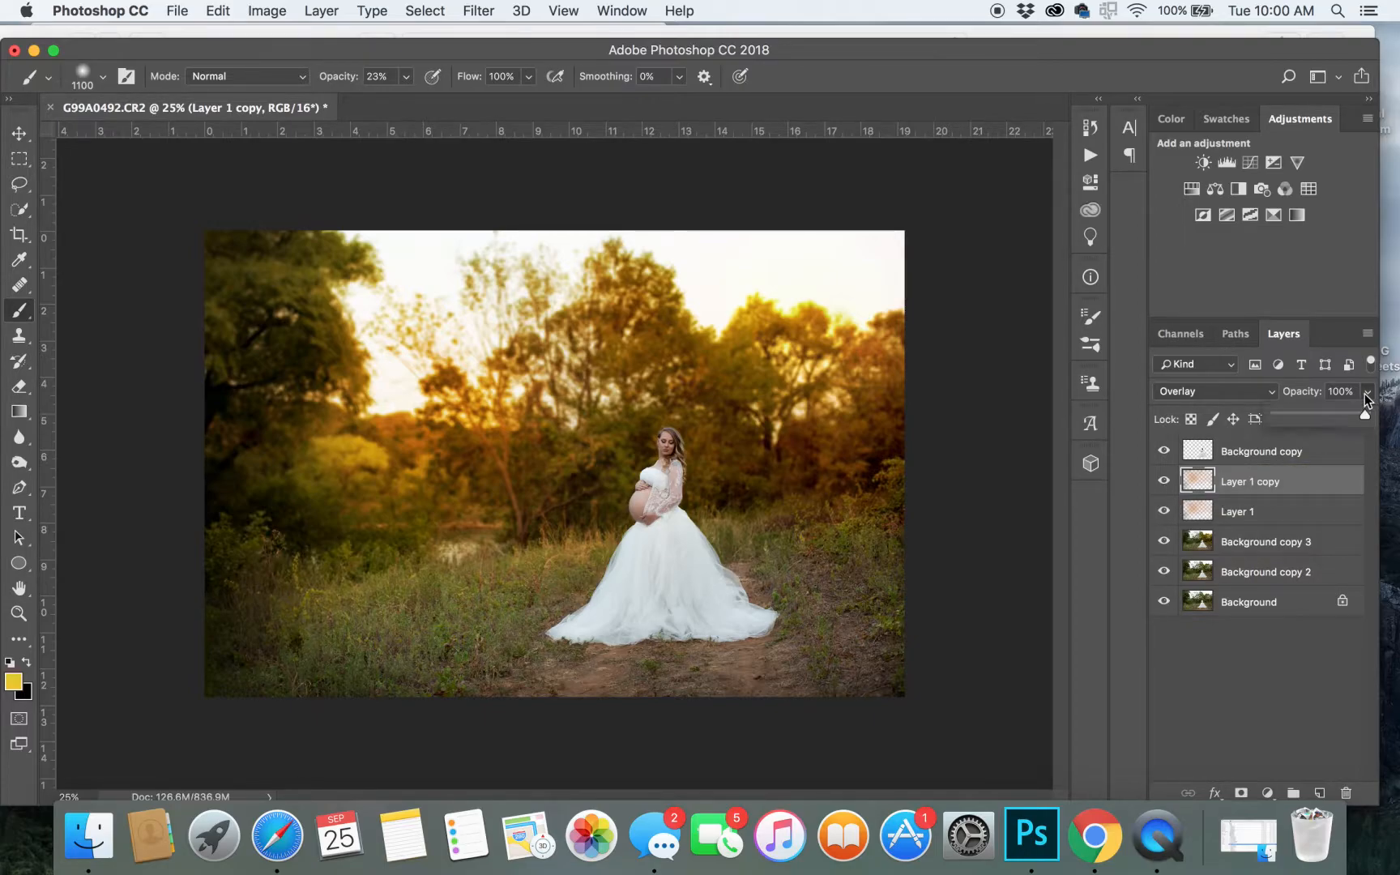
{"action": "left_click", "coordinate": [1305, 411]}
{"action": "left_click", "coordinate": [1164, 481]}
{"action": "left_click", "coordinate": [1164, 481]}
{"action": "key", "text": "BackSpace"}
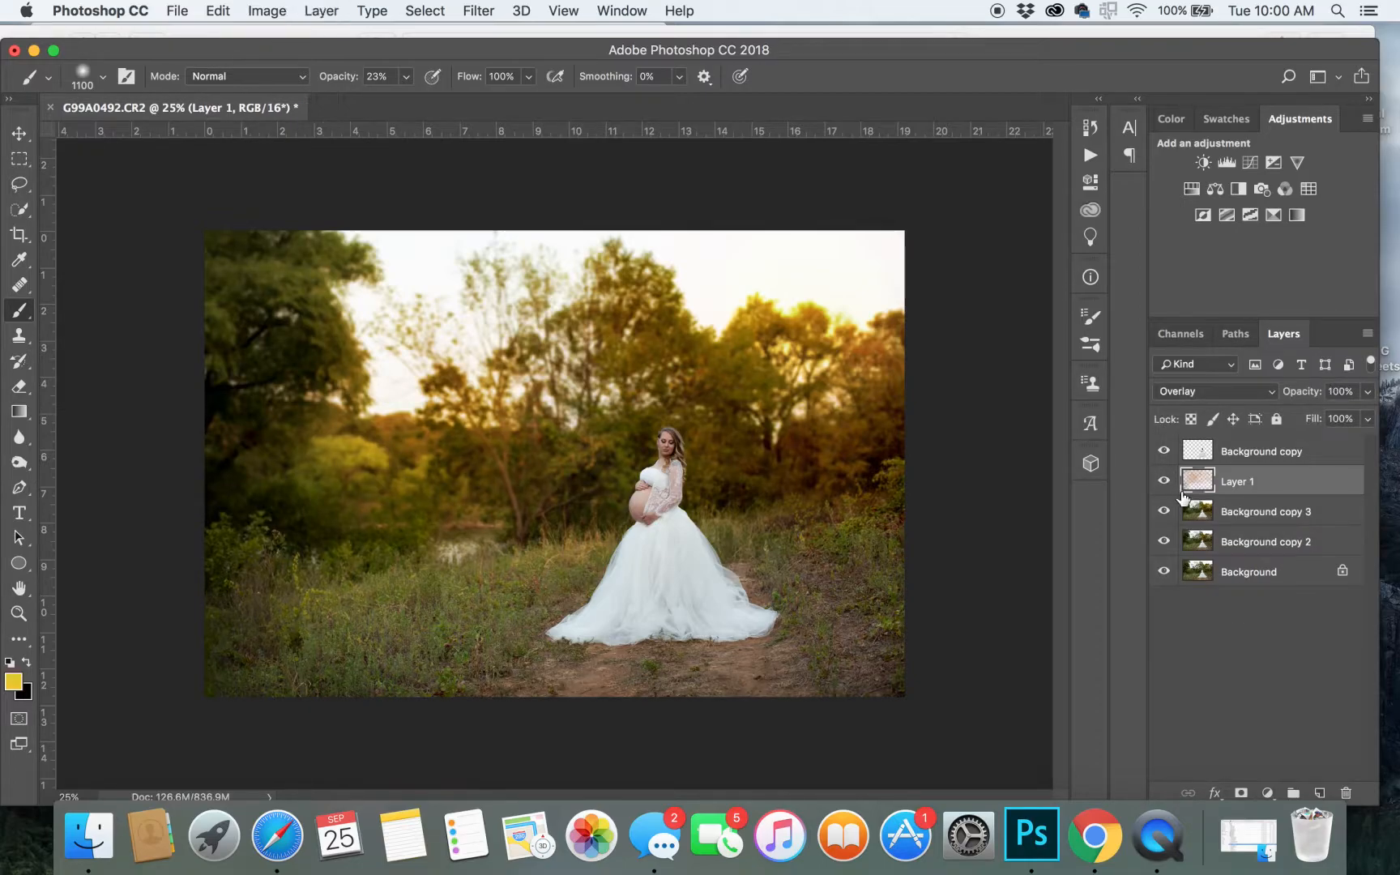
Lower Layer 1's opacity to 54% and merge it down into Background copy 3.
{"action": "left_click", "coordinate": [1164, 481]}
{"action": "left_click", "coordinate": [1164, 481]}
{"action": "left_click", "coordinate": [1367, 392]}
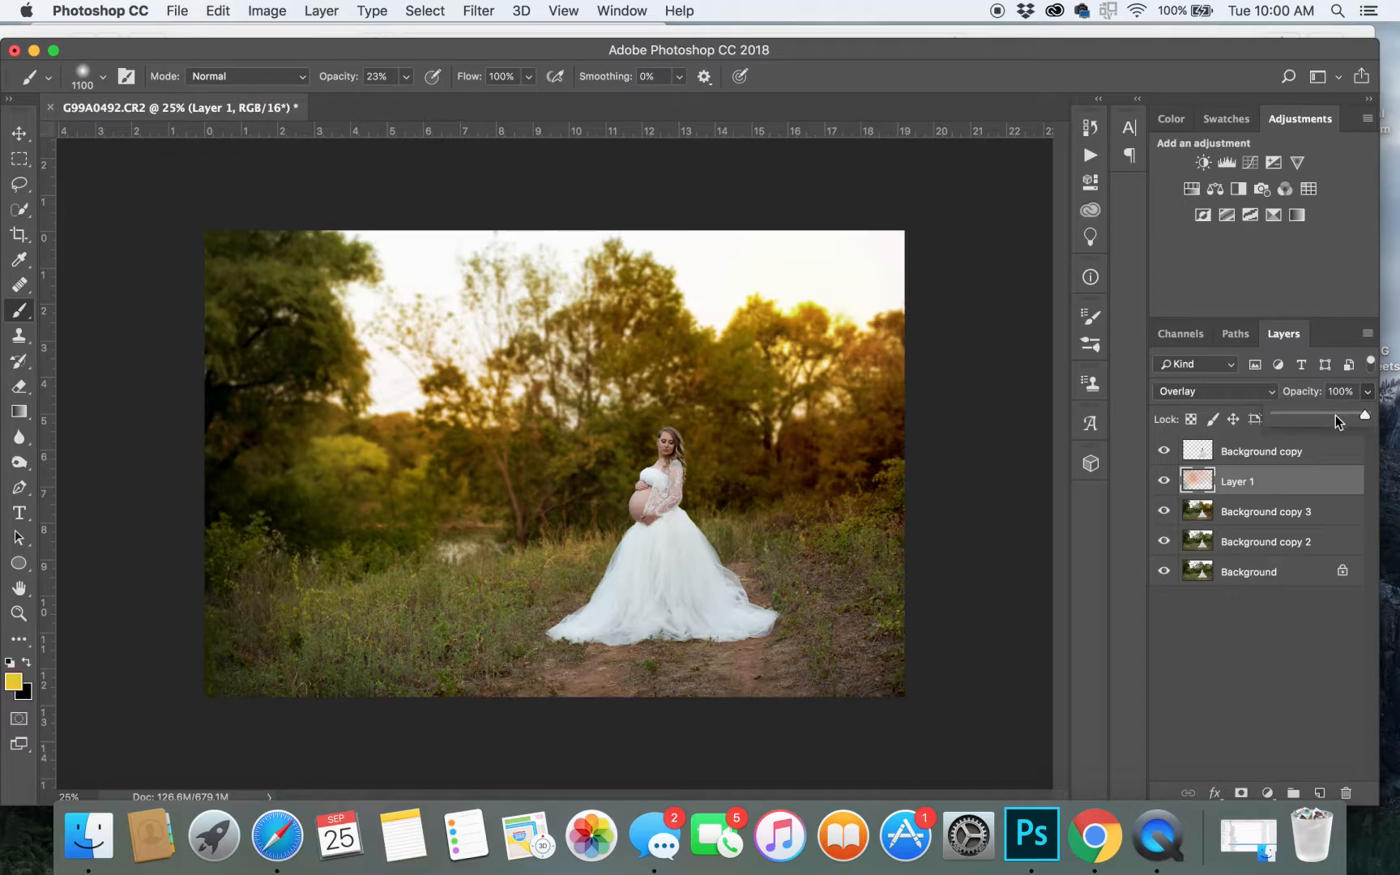
{"action": "left_click", "coordinate": [1335, 414]}
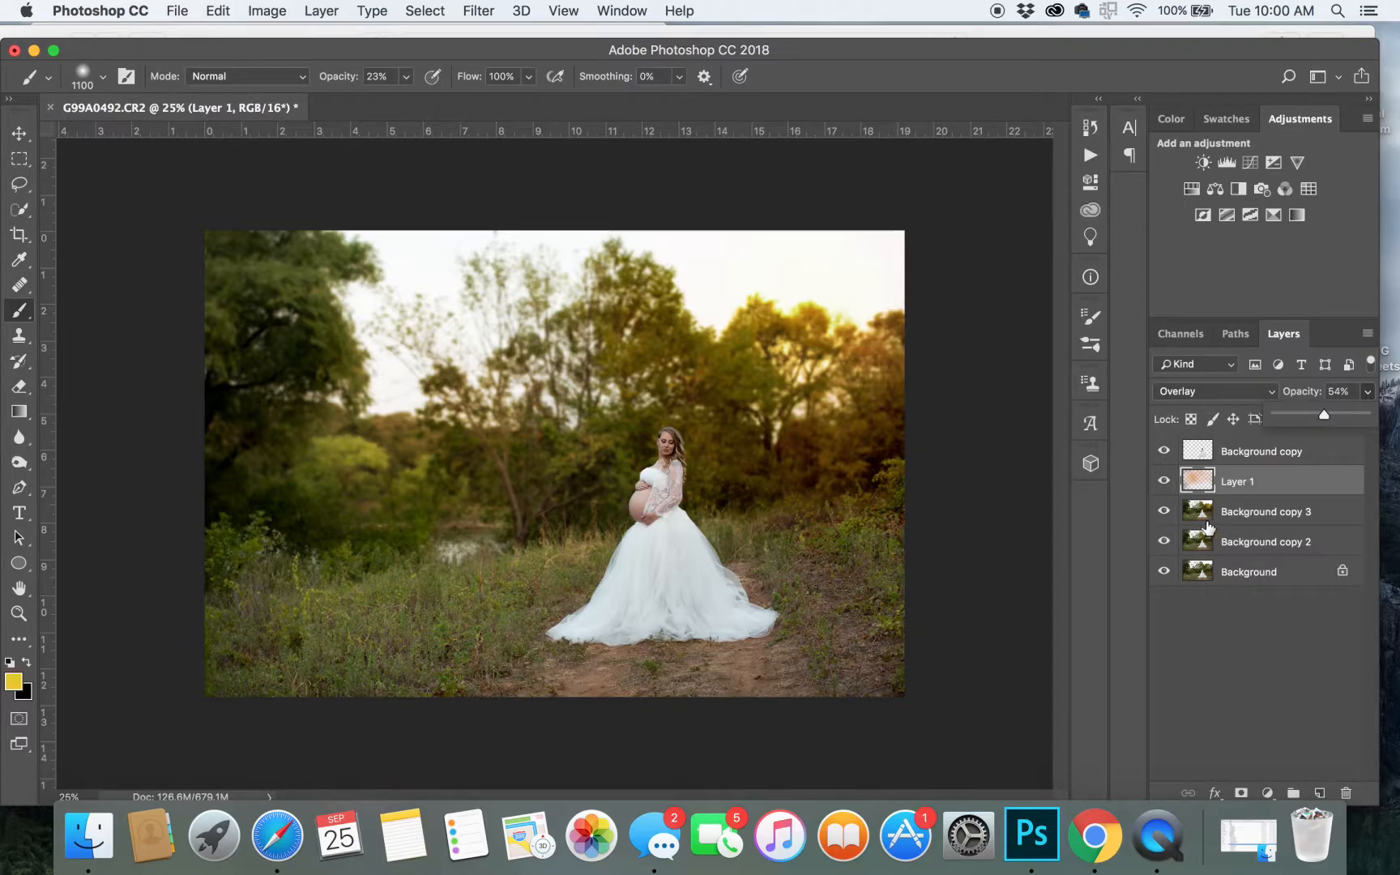
{"action": "key", "text": "BackSpace"}
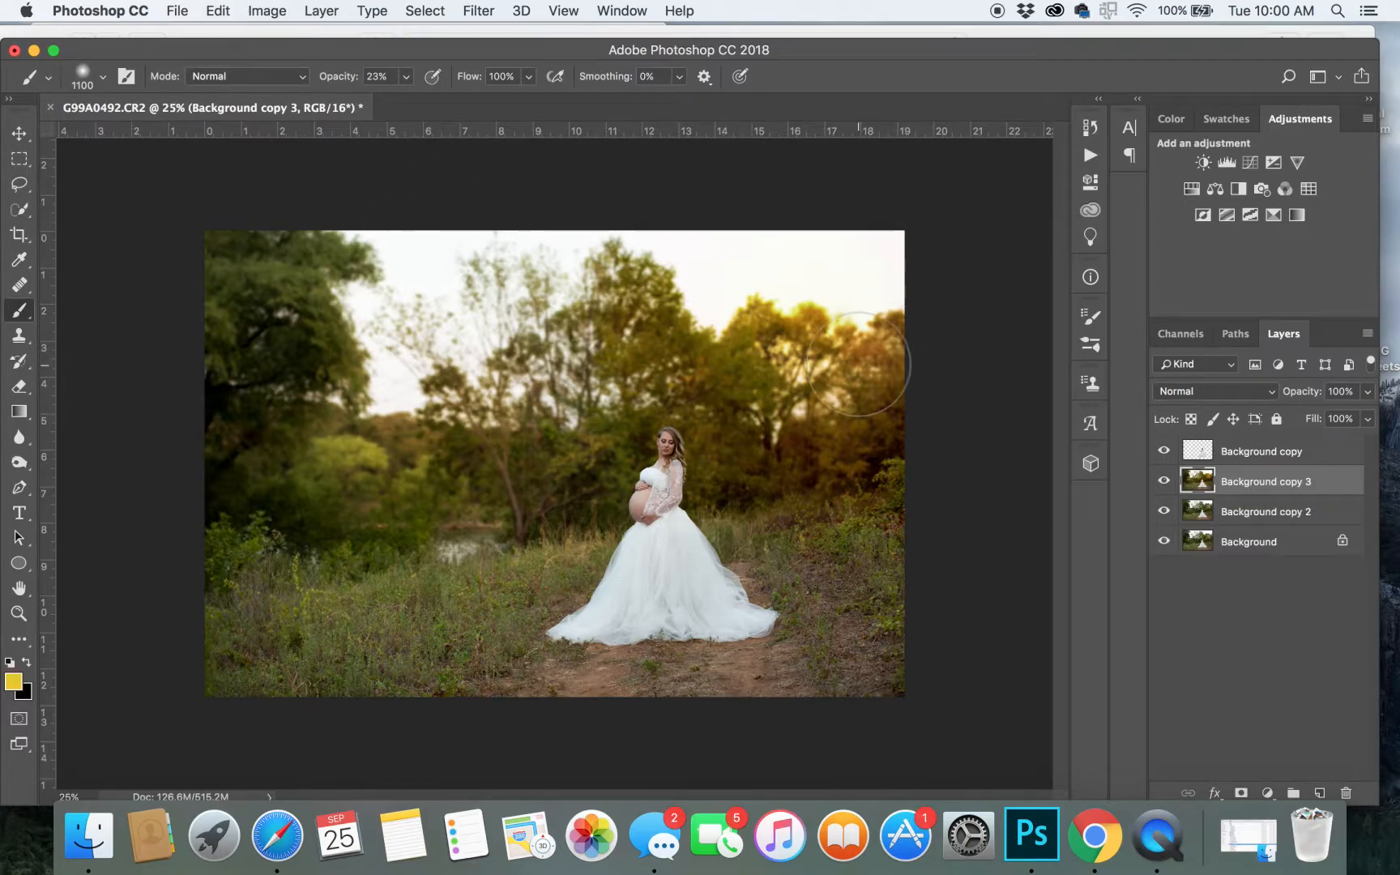
Switch to Safari and search Google Images for "sky".
{"action": "left_click", "coordinate": [298, 859]}
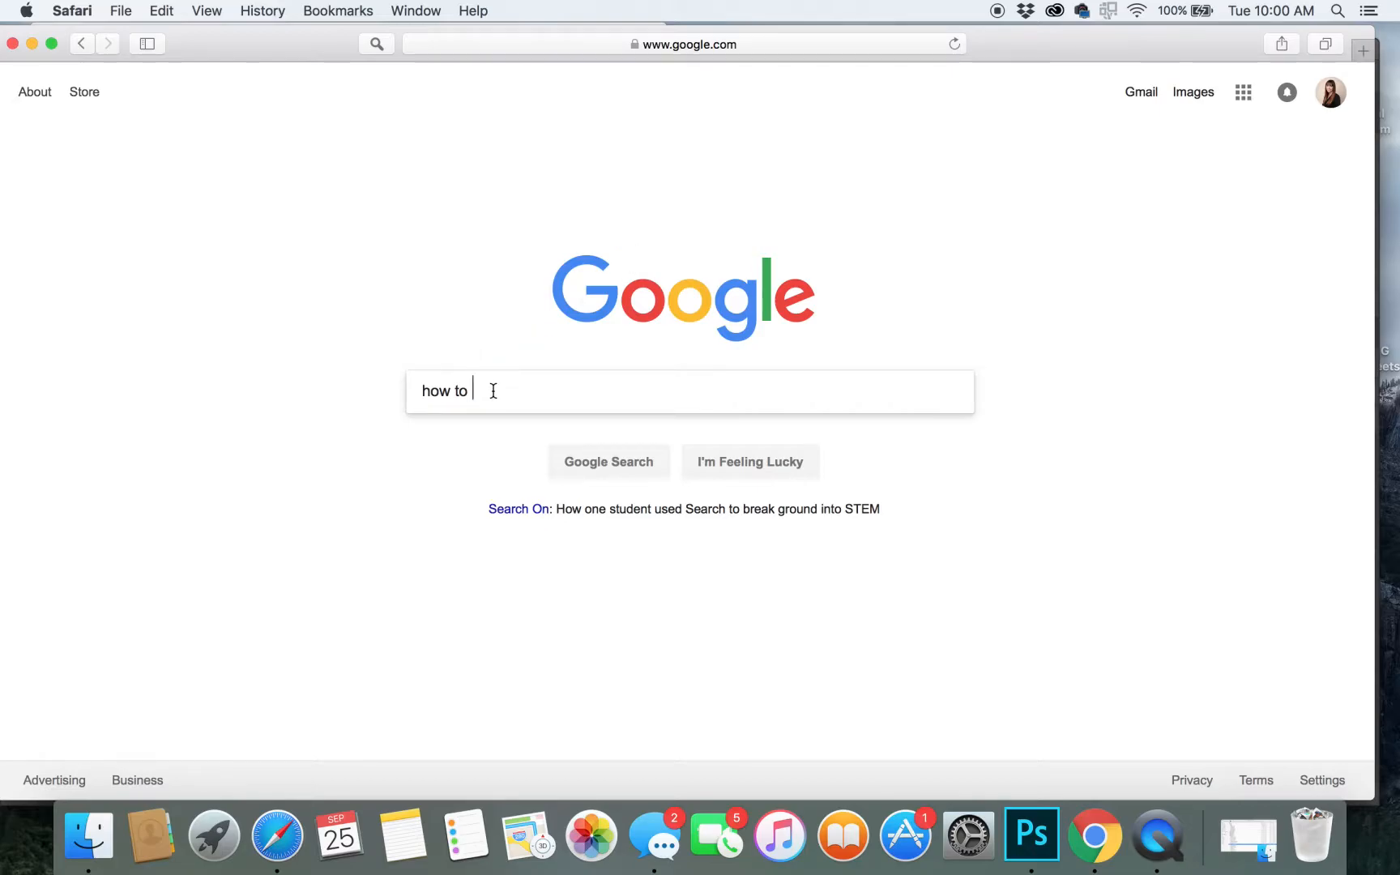
{"action": "key", "text": "BackSpace"}
{"action": "key", "text": "BackSpace"}
{"action": "key", "text": "BackSpace"}
{"action": "key", "text": "BackSpace"}
{"action": "key", "text": "BackSpace"}
{"action": "key", "text": "BackSpace"}
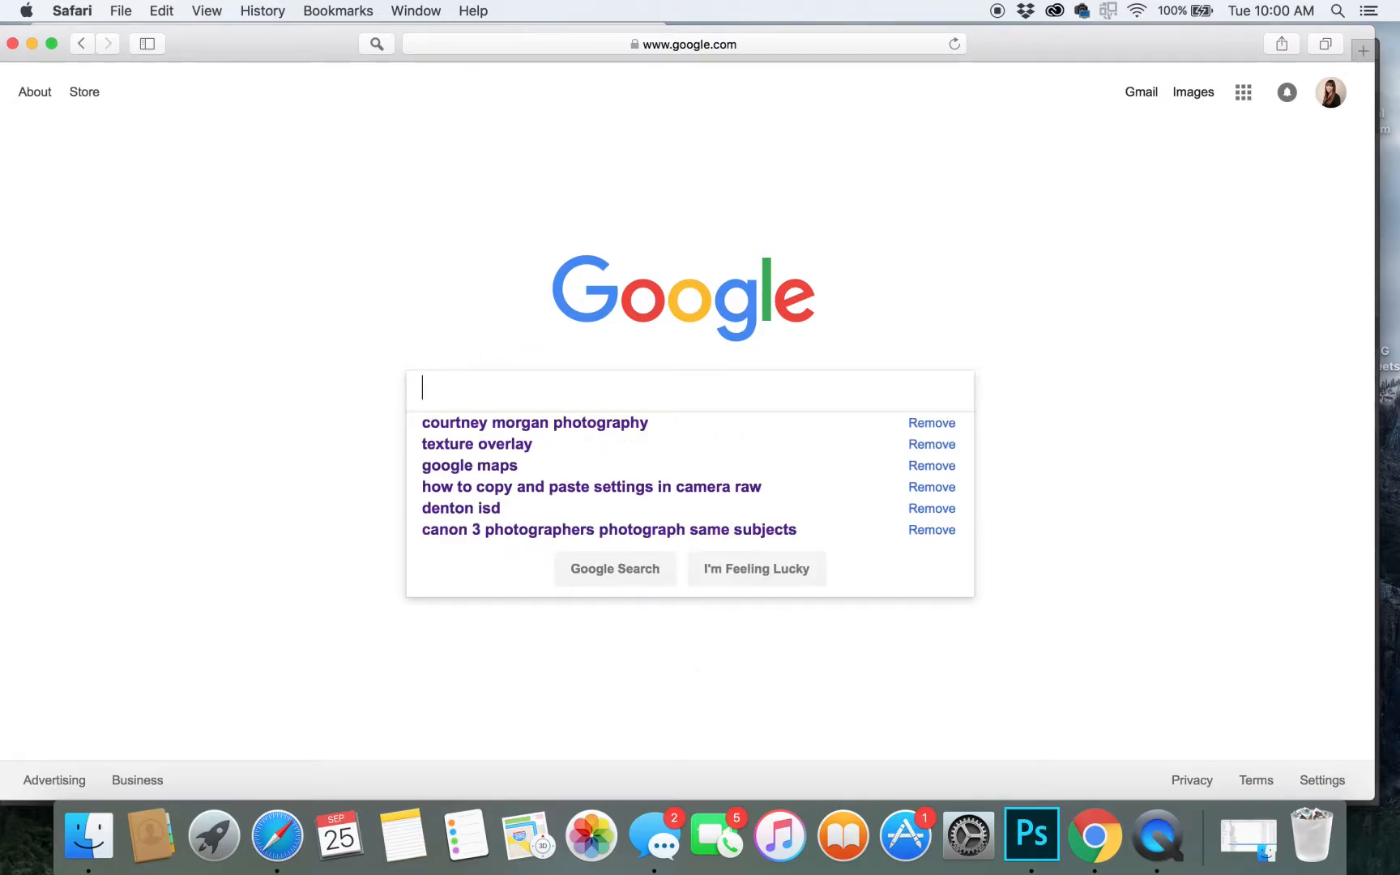
{"action": "type", "text": "sky"}
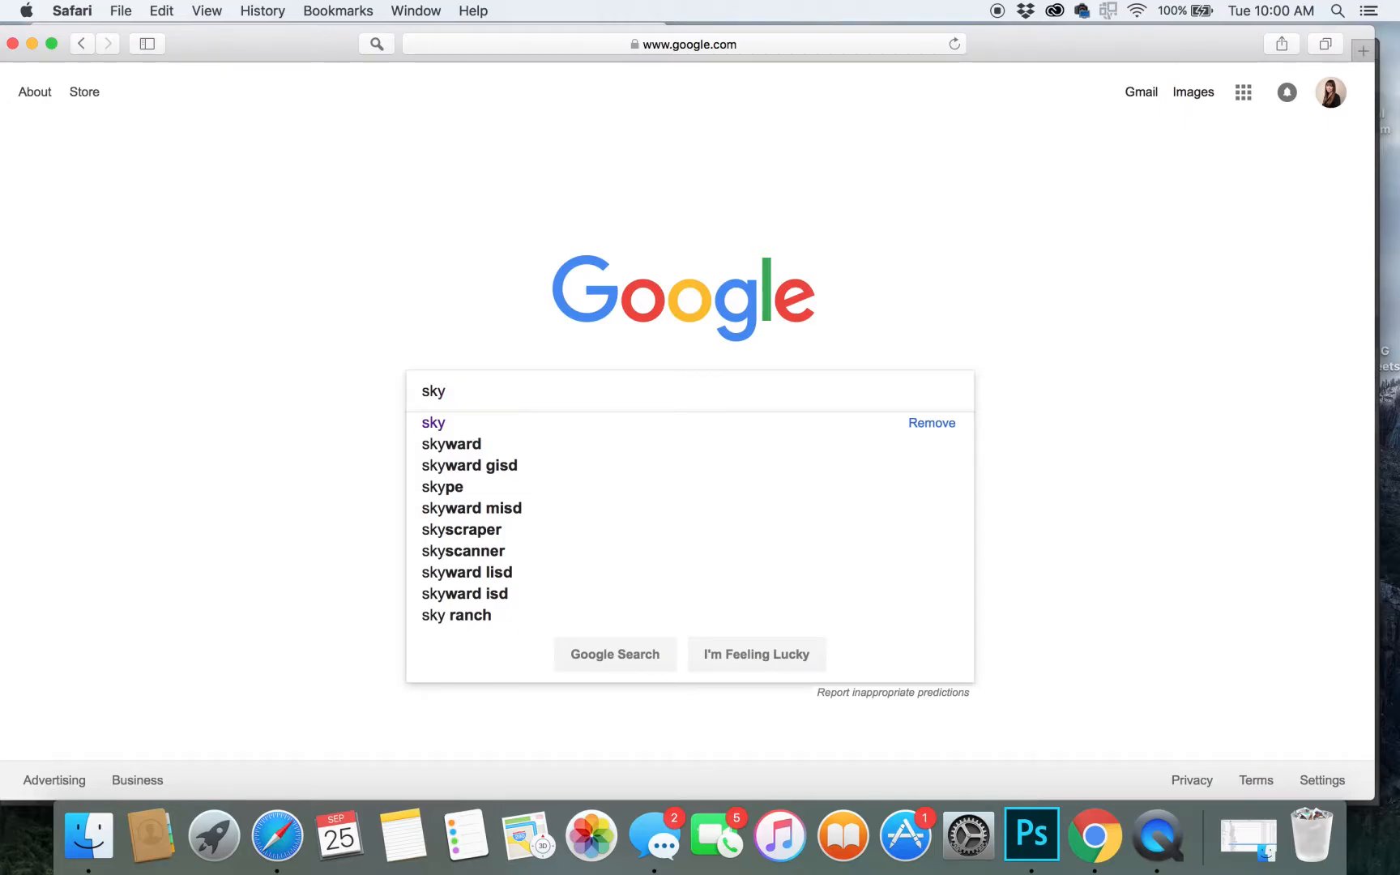
{"action": "key", "text": "Return"}
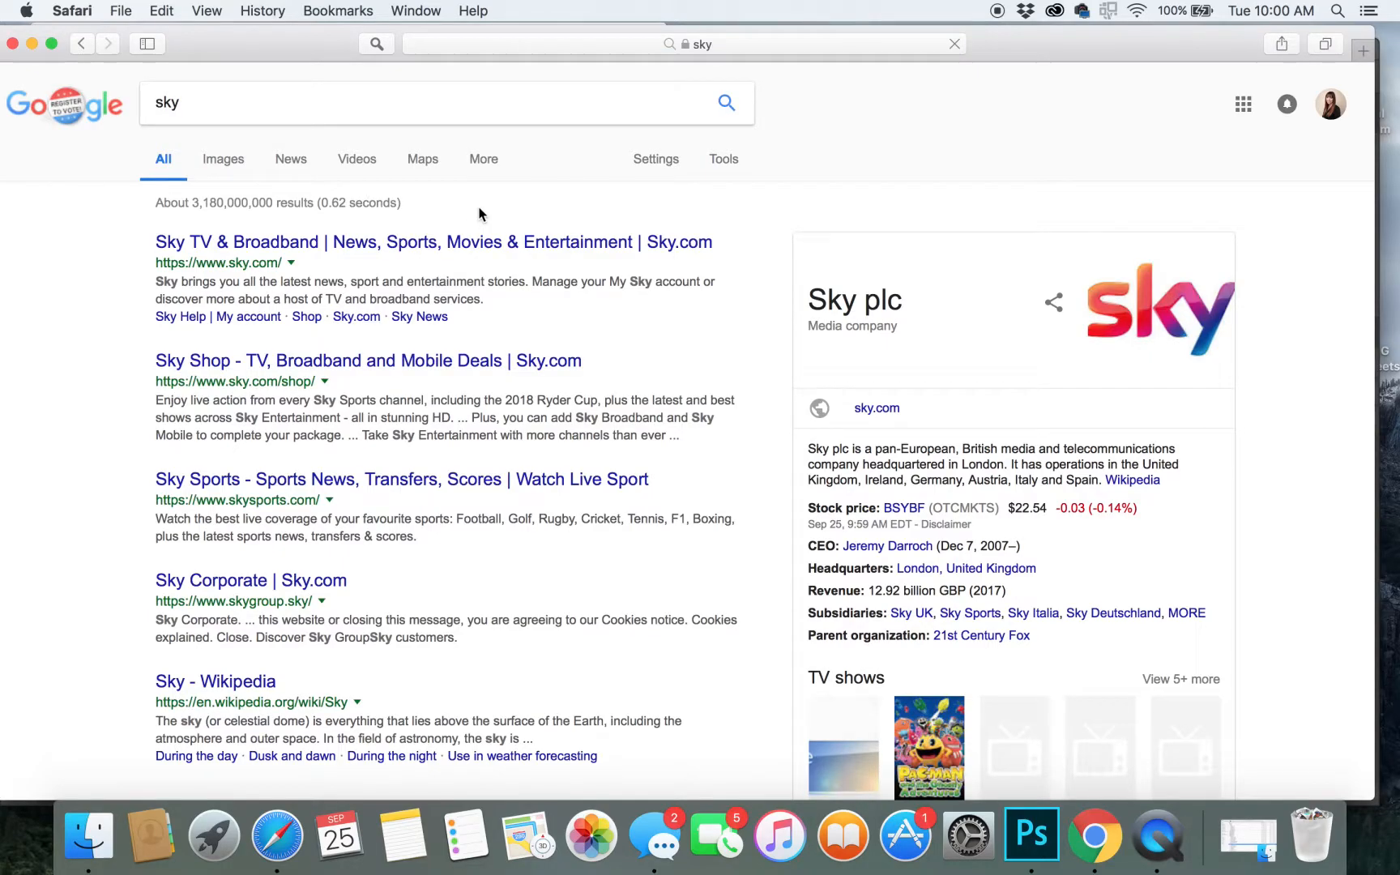
{"action": "left_click", "coordinate": [235, 162]}
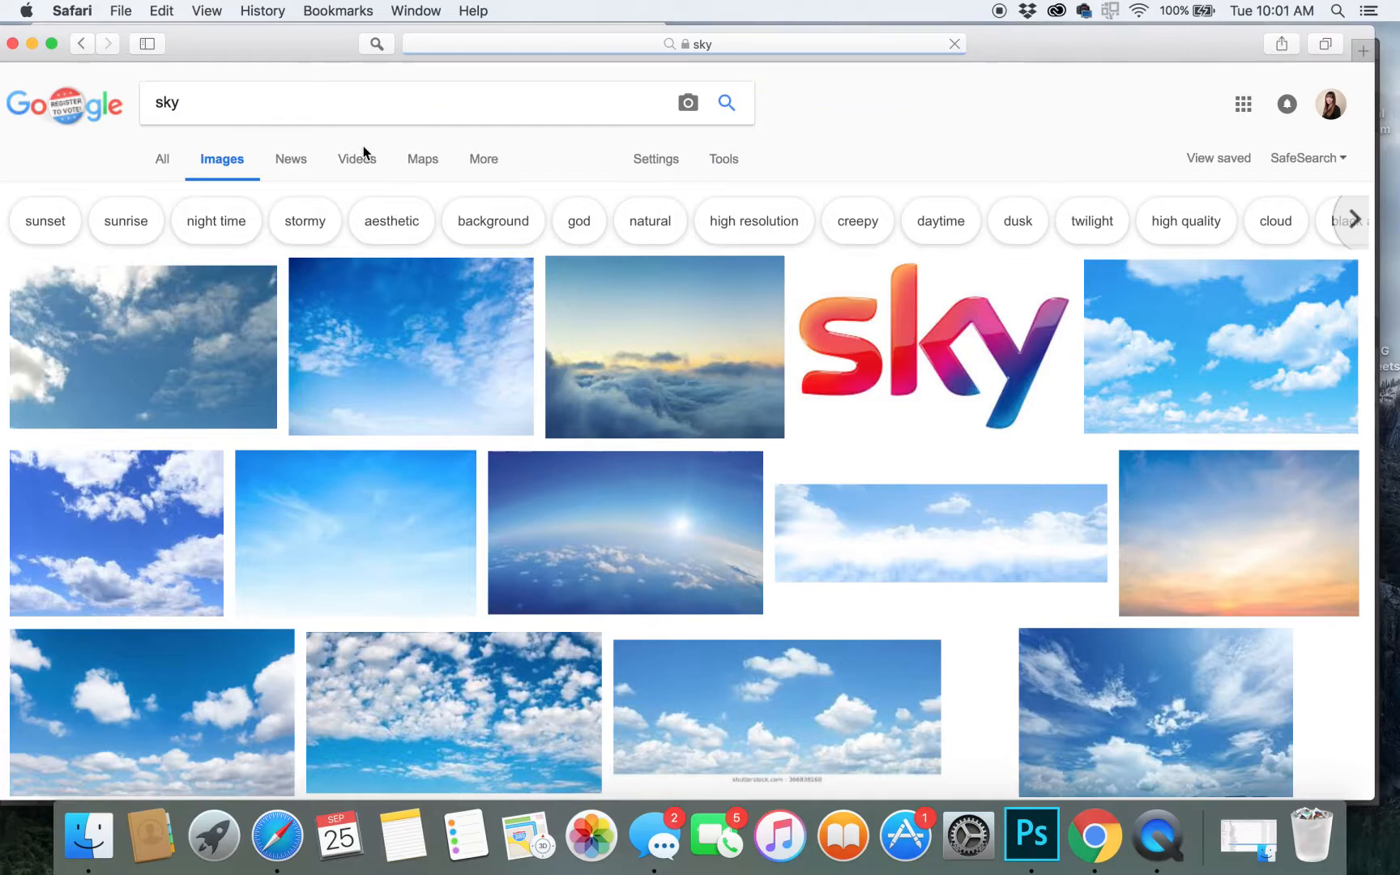
Look through the sky image results for a warm sky that could suit the portrait.
{"action": "scroll", "coordinate": [547, 249], "scroll_direction": "down", "scroll_amount": 10}
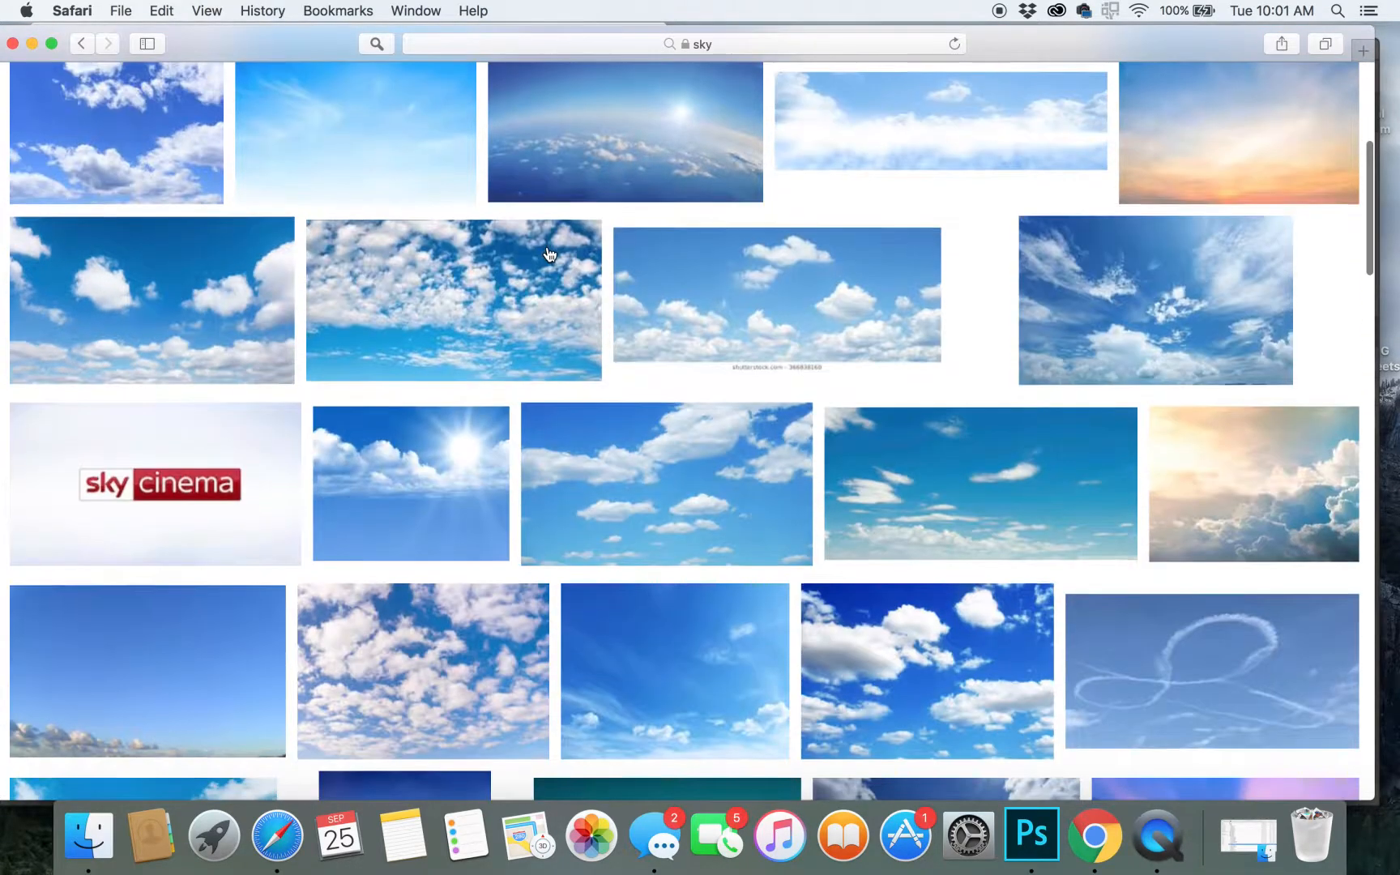
{"action": "scroll", "coordinate": [547, 253], "scroll_direction": "down", "scroll_amount": 15}
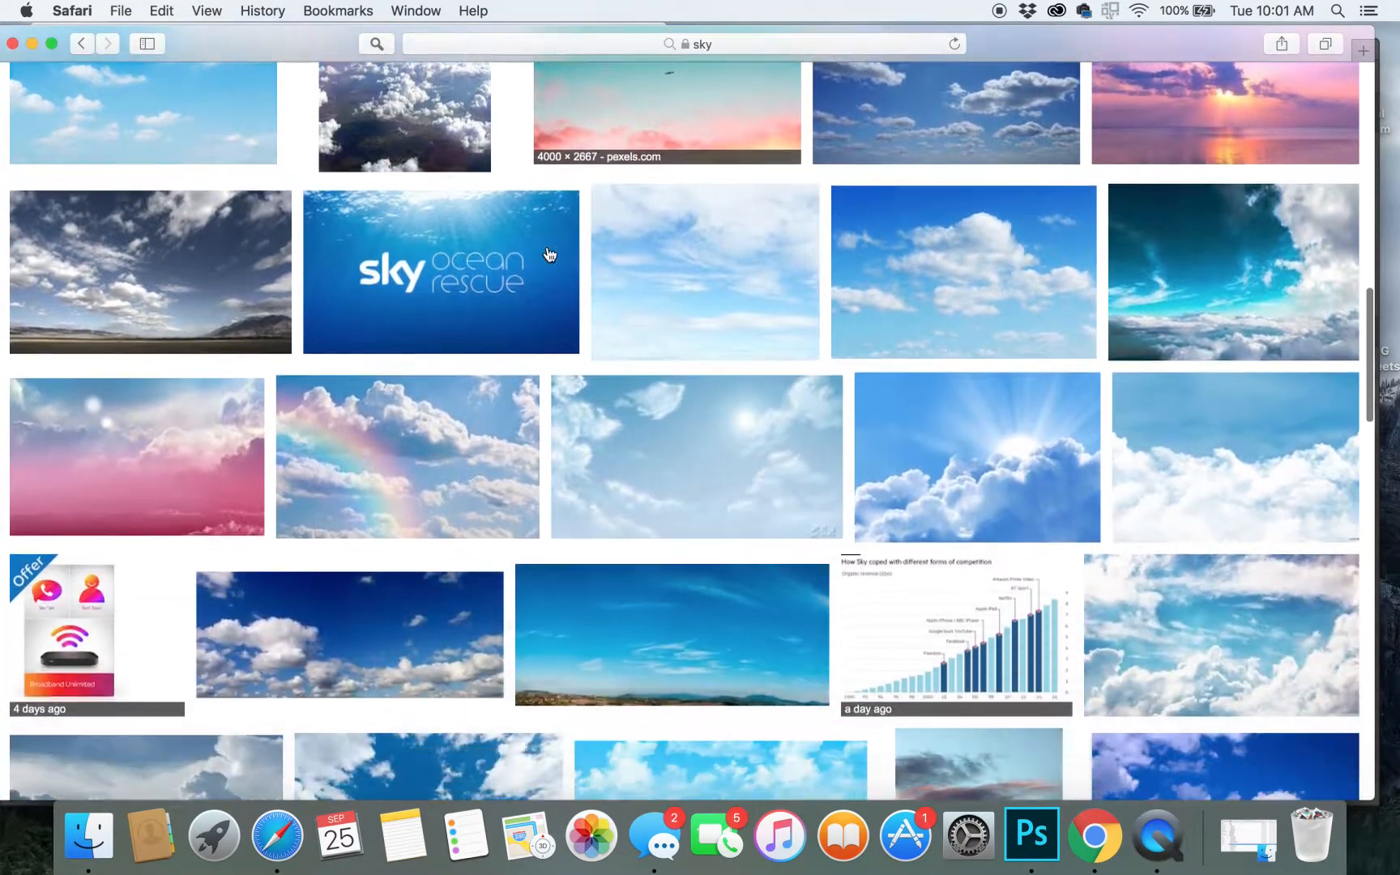
{"action": "scroll", "coordinate": [549, 255], "scroll_direction": "down", "scroll_amount": 15}
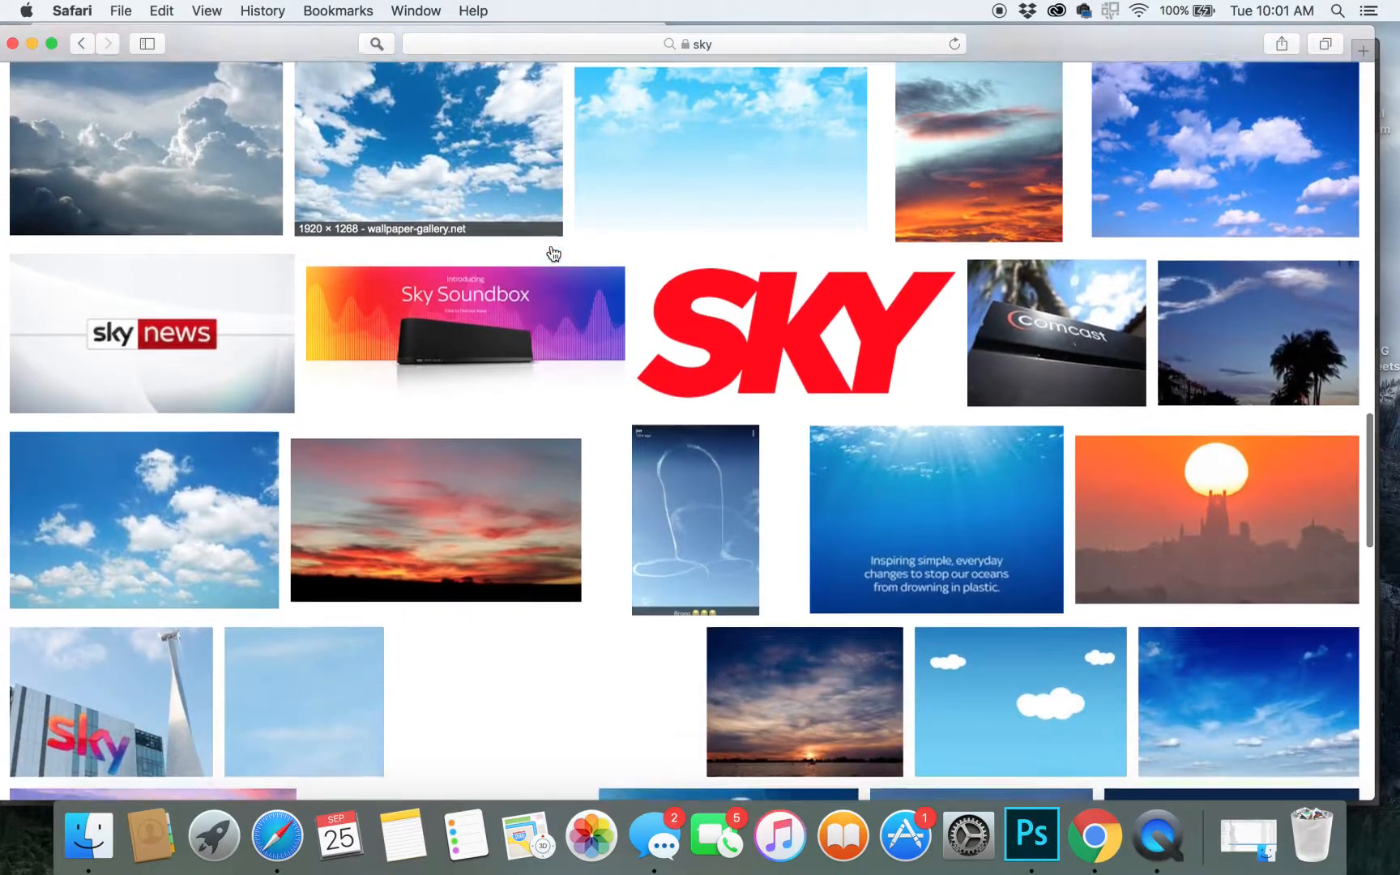
{"action": "scroll", "coordinate": [553, 254], "scroll_direction": "down", "scroll_amount": 15}
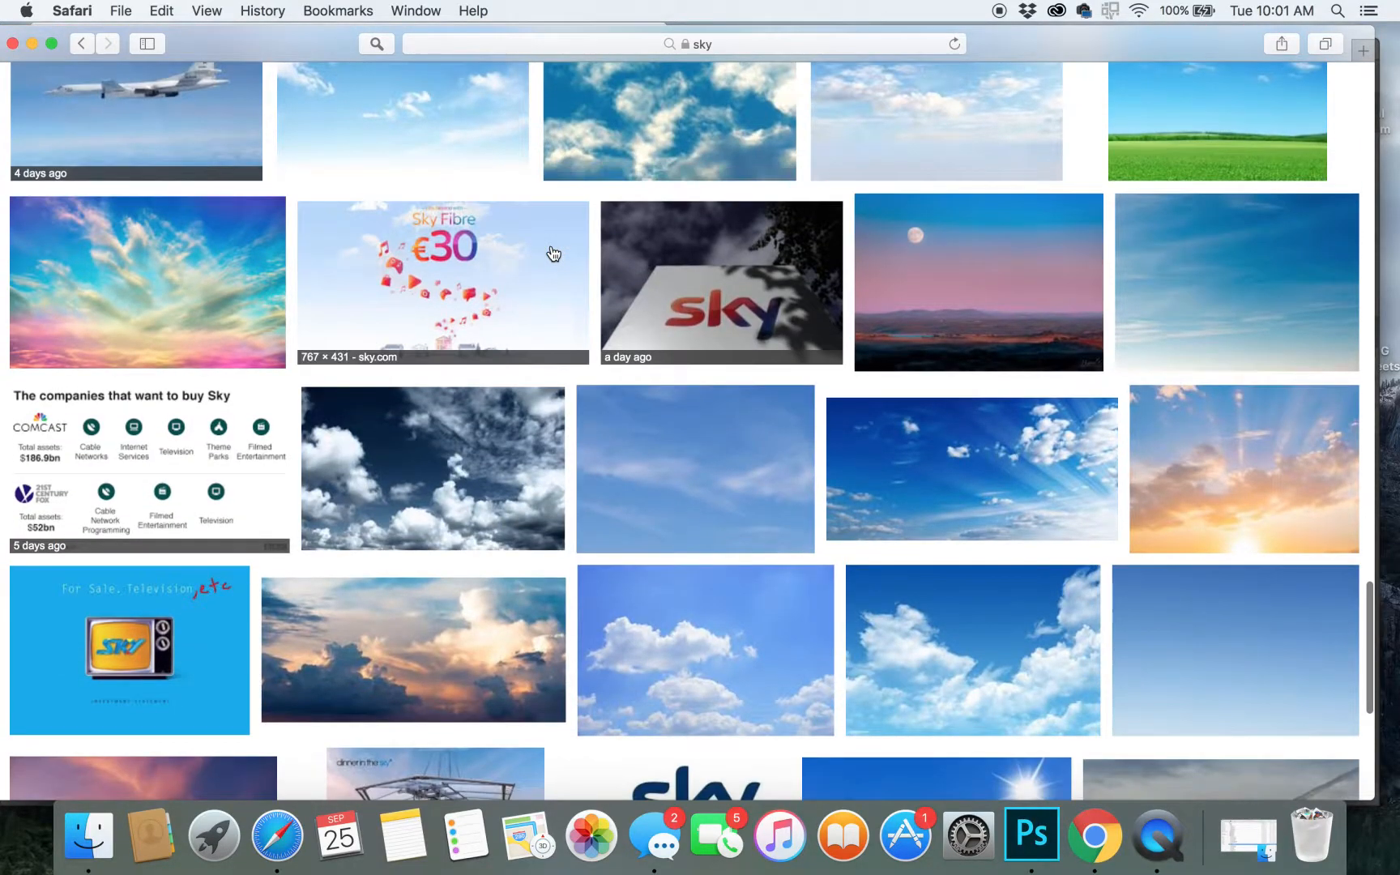
{"action": "scroll", "coordinate": [554, 253], "scroll_direction": "down", "scroll_amount": 7}
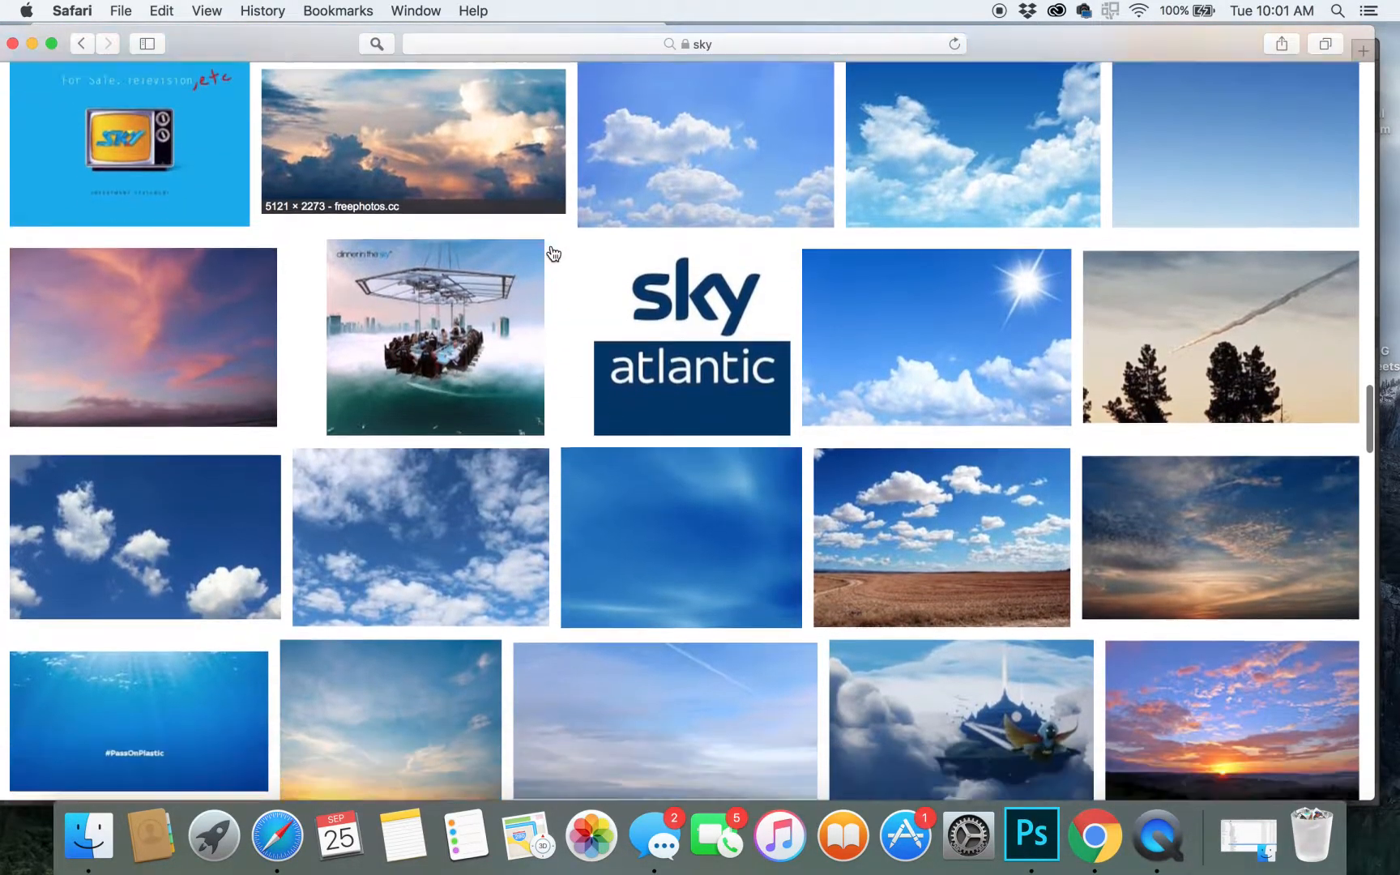
{"action": "scroll", "coordinate": [554, 254], "scroll_direction": "down", "scroll_amount": 3}
{"action": "scroll", "coordinate": [553, 253], "scroll_direction": "up", "scroll_amount": 2}
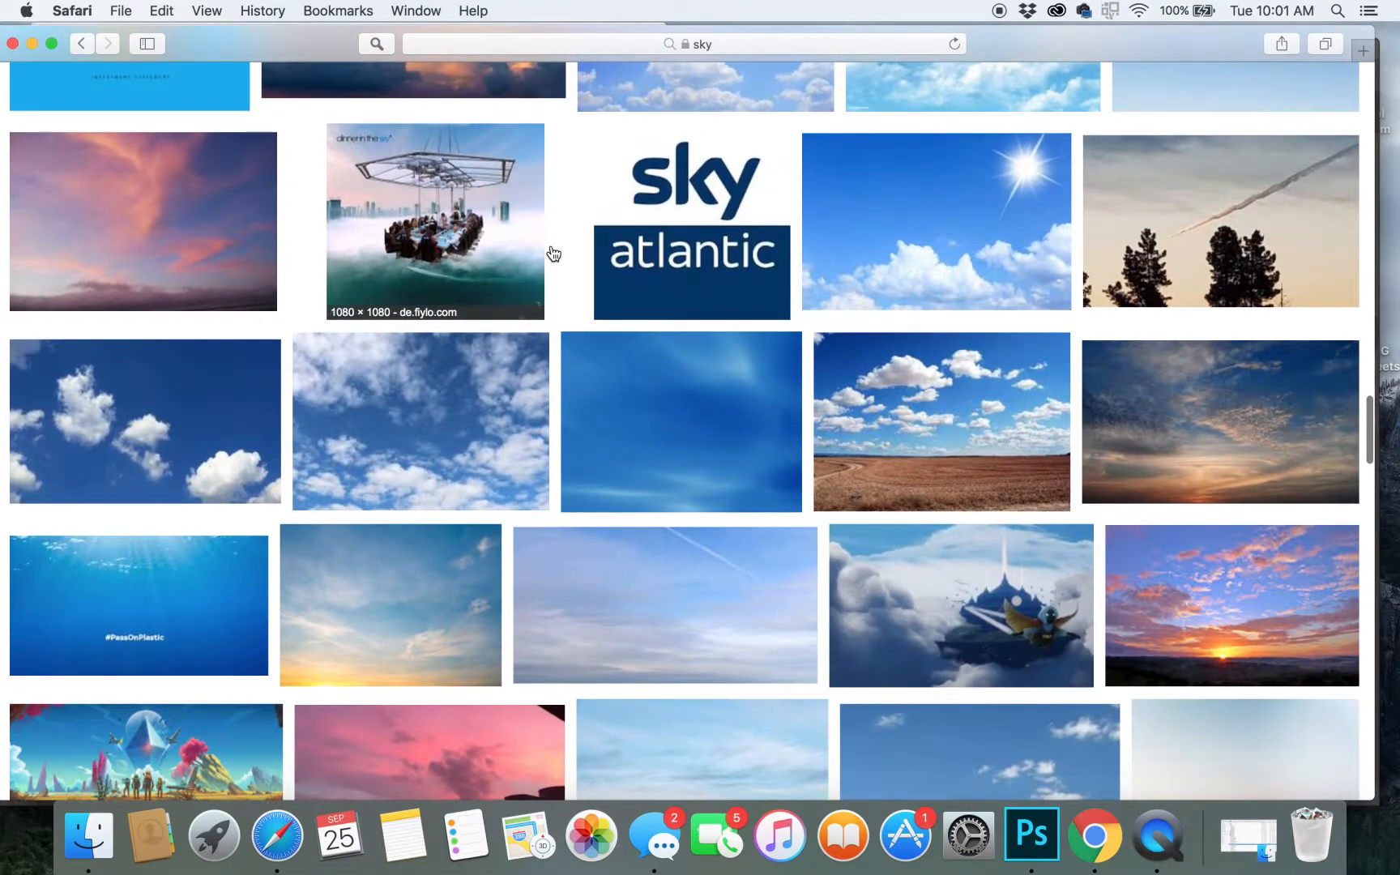
{"action": "scroll", "coordinate": [554, 254], "scroll_direction": "up", "scroll_amount": 5}
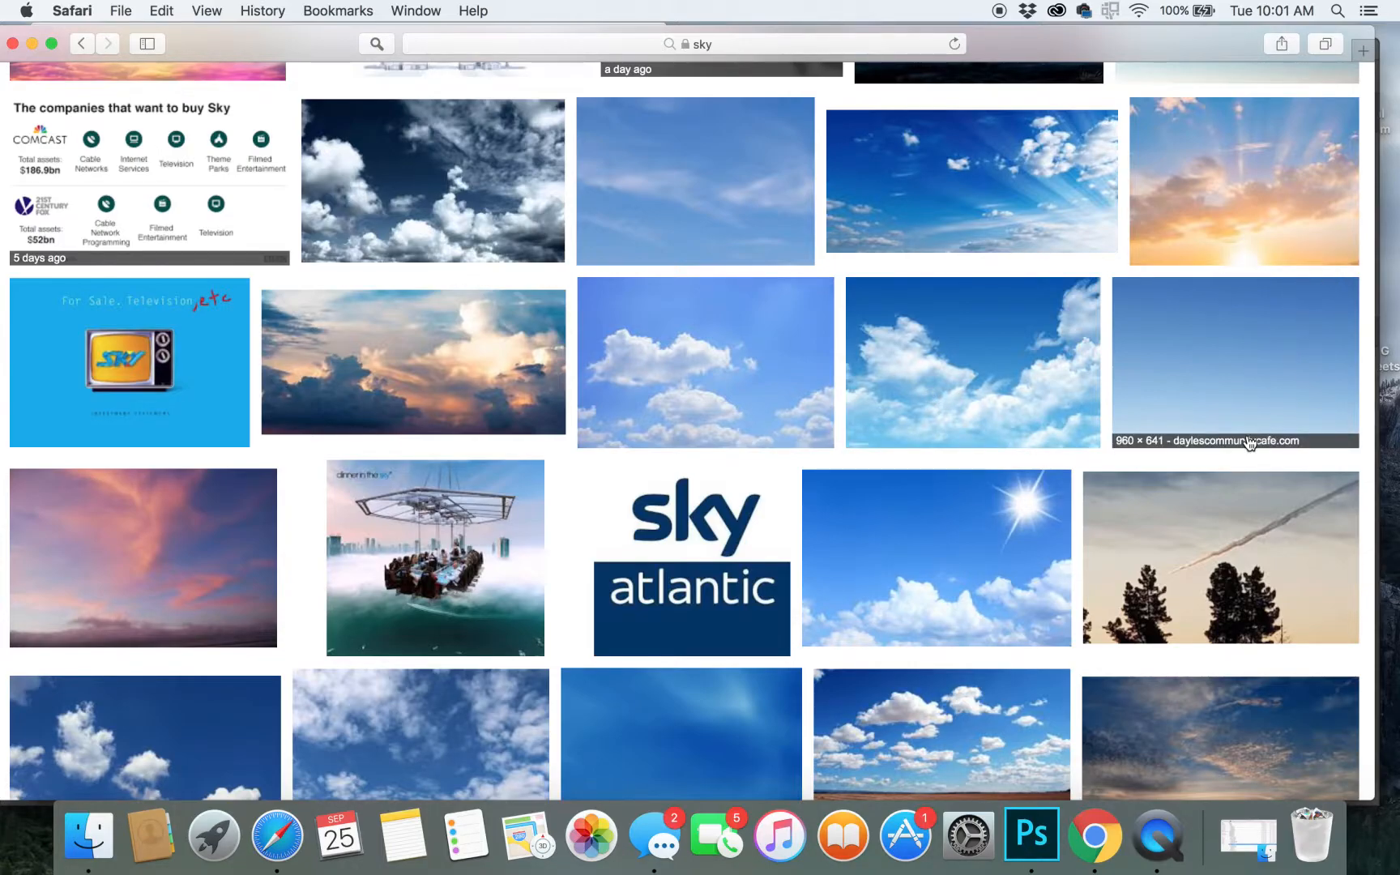
{"action": "scroll", "coordinate": [1250, 443], "scroll_direction": "down", "scroll_amount": 15}
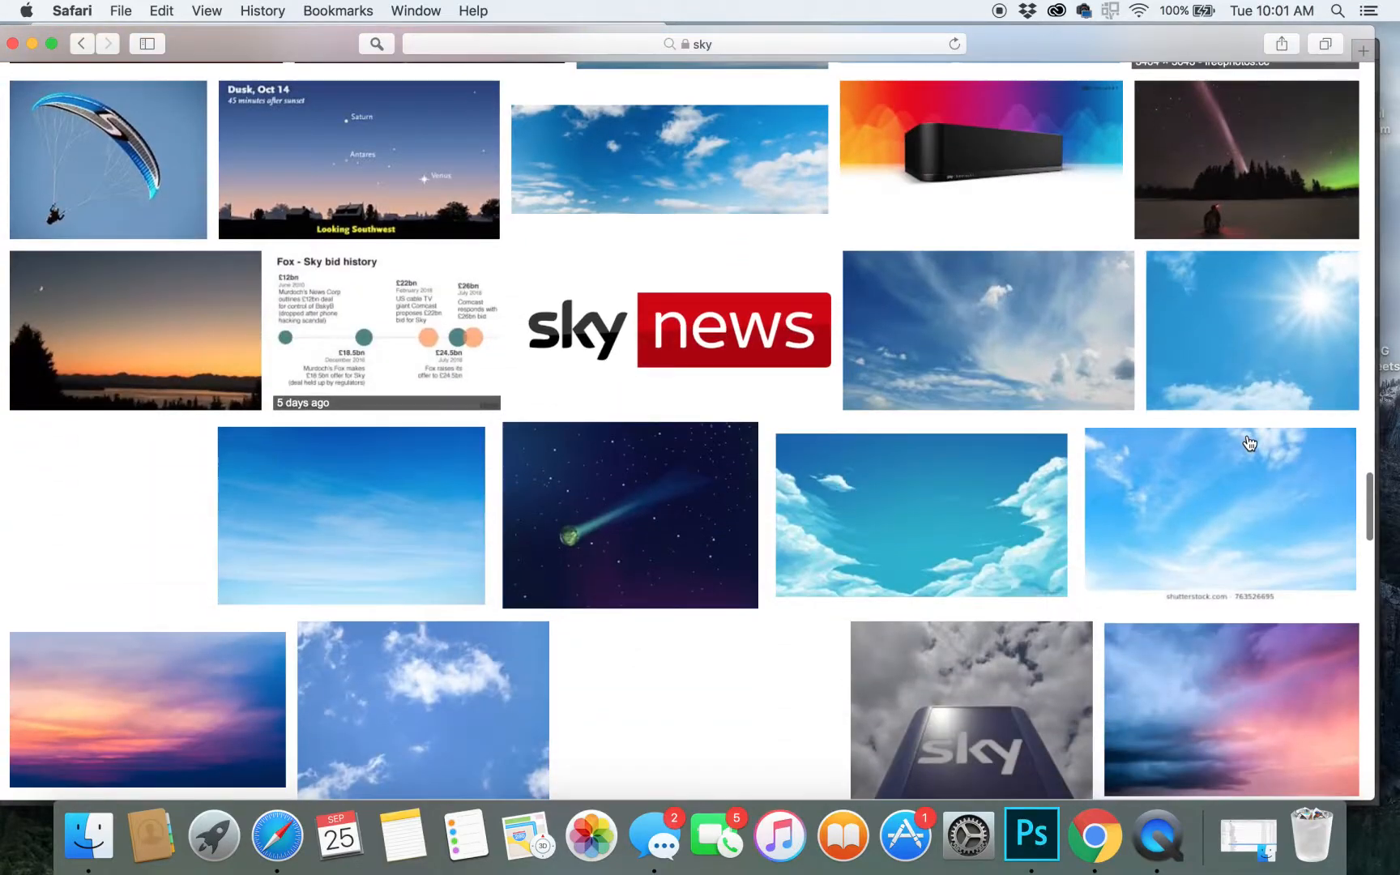
{"action": "scroll", "coordinate": [1249, 443], "scroll_direction": "down", "scroll_amount": 12}
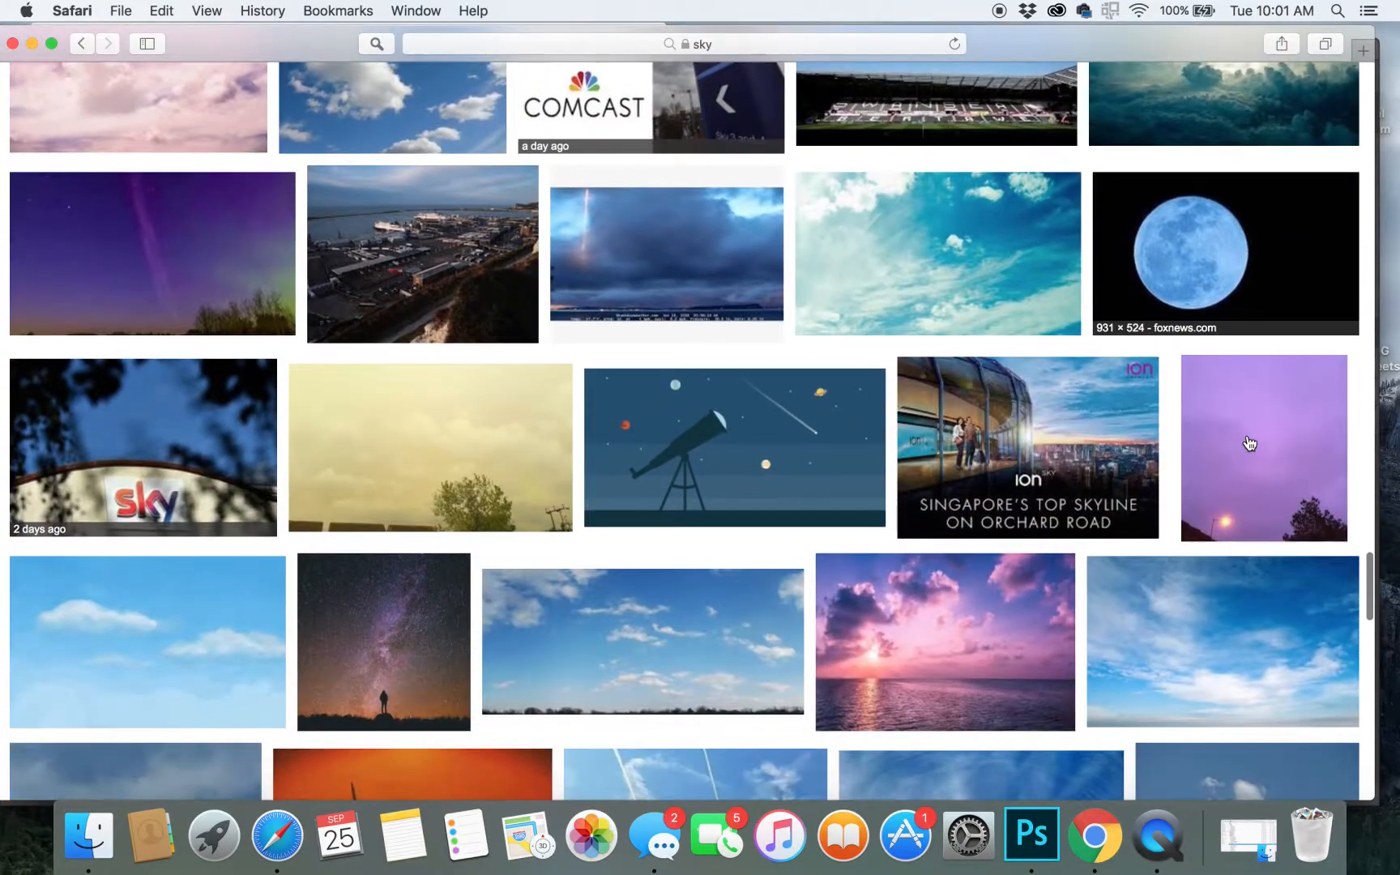
{"action": "scroll", "coordinate": [1250, 443], "scroll_direction": "down", "scroll_amount": 5}
{"action": "scroll", "coordinate": [1250, 443], "scroll_direction": "up", "scroll_amount": 10}
{"action": "scroll", "coordinate": [1250, 443], "scroll_direction": "up", "scroll_amount": 20}
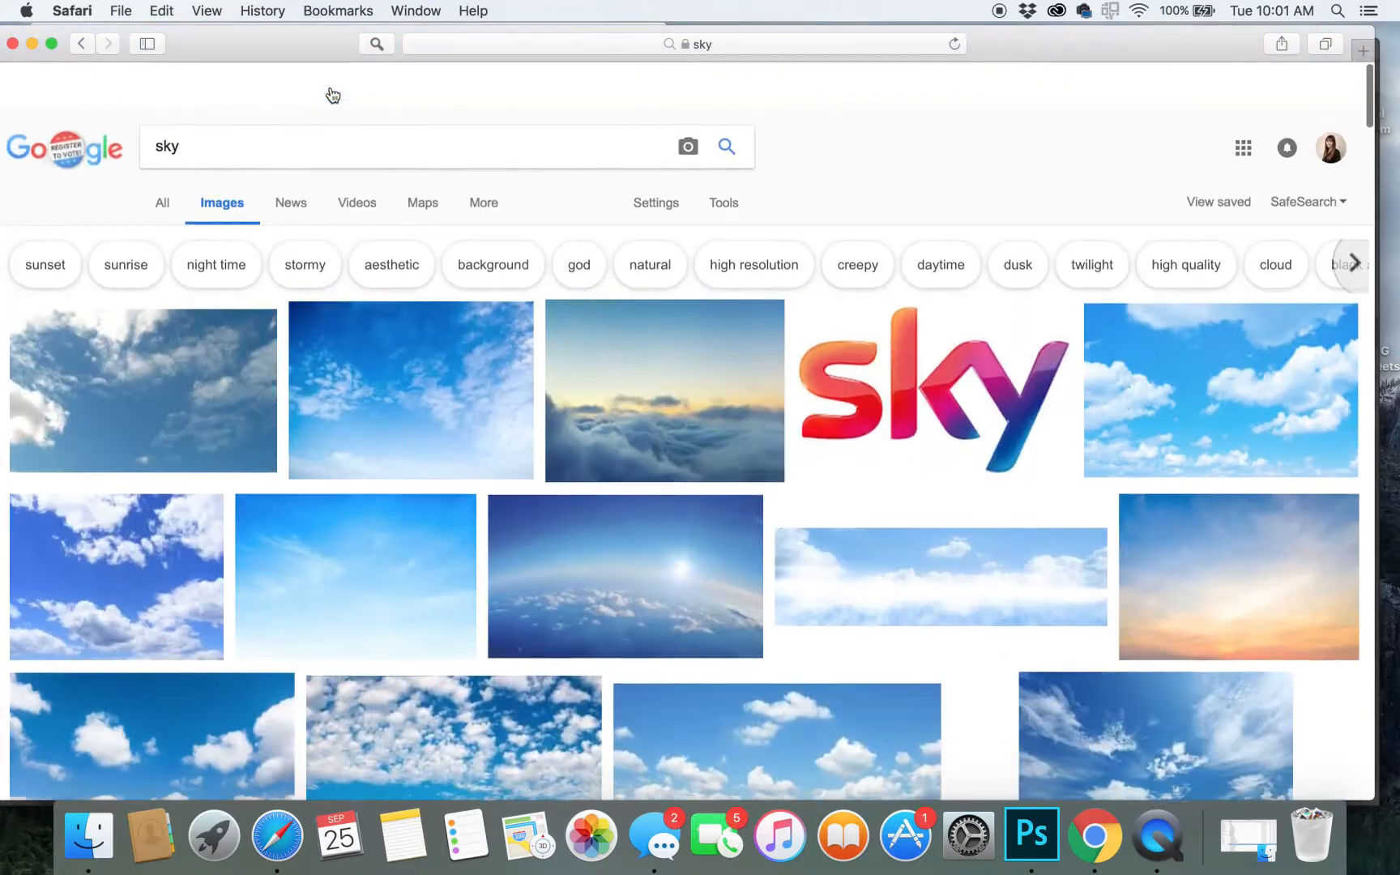
Search Google Images for "yellow sunset", look over the results, and return to the sky results.
{"action": "left_click_drag", "start_coordinate": [192, 104], "coordinate": [94, 105]}
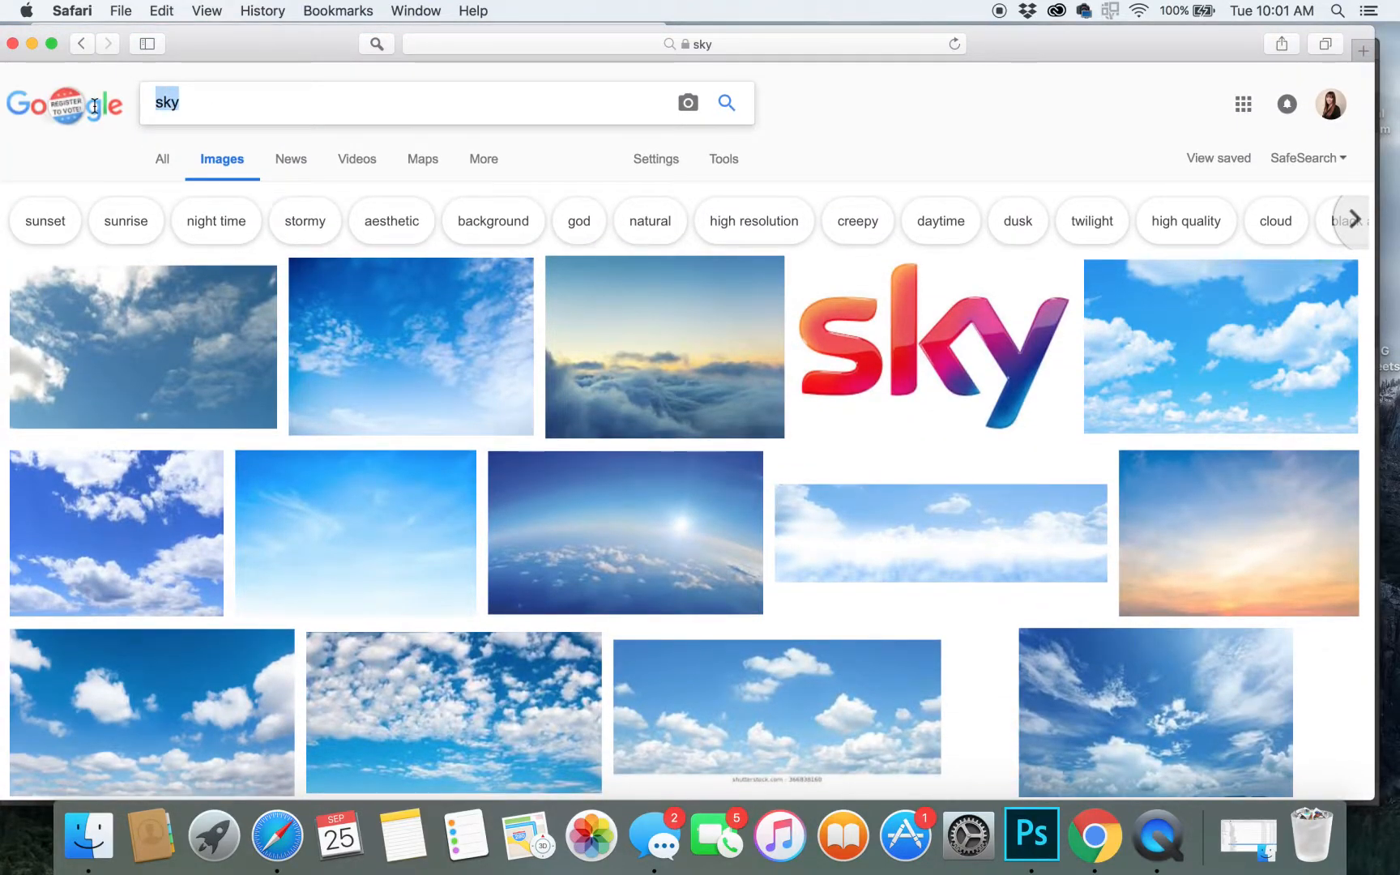
{"action": "type", "text": "yellow s"}
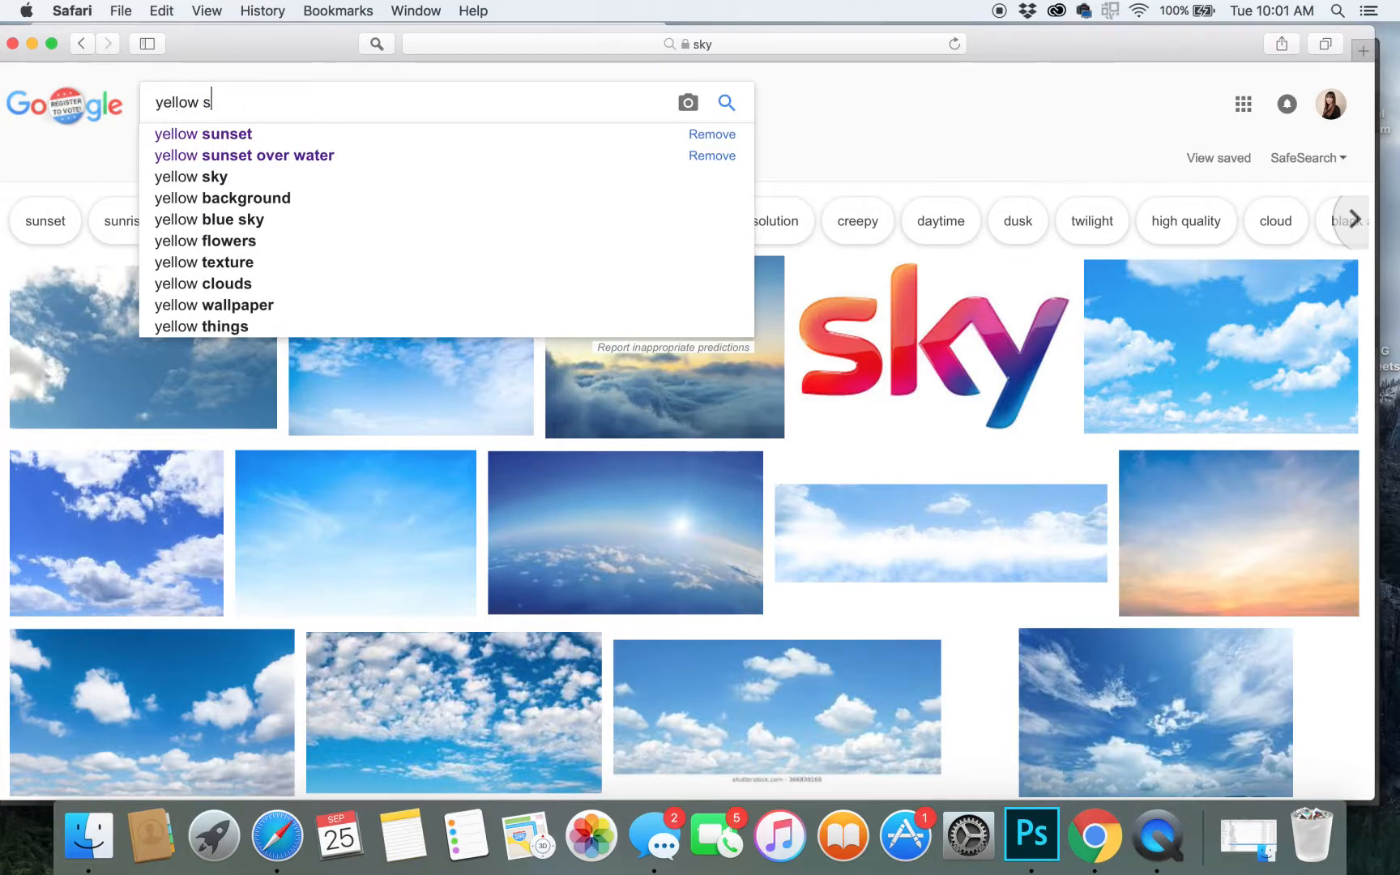
{"action": "type", "text": "u"}
{"action": "left_click", "coordinate": [226, 136]}
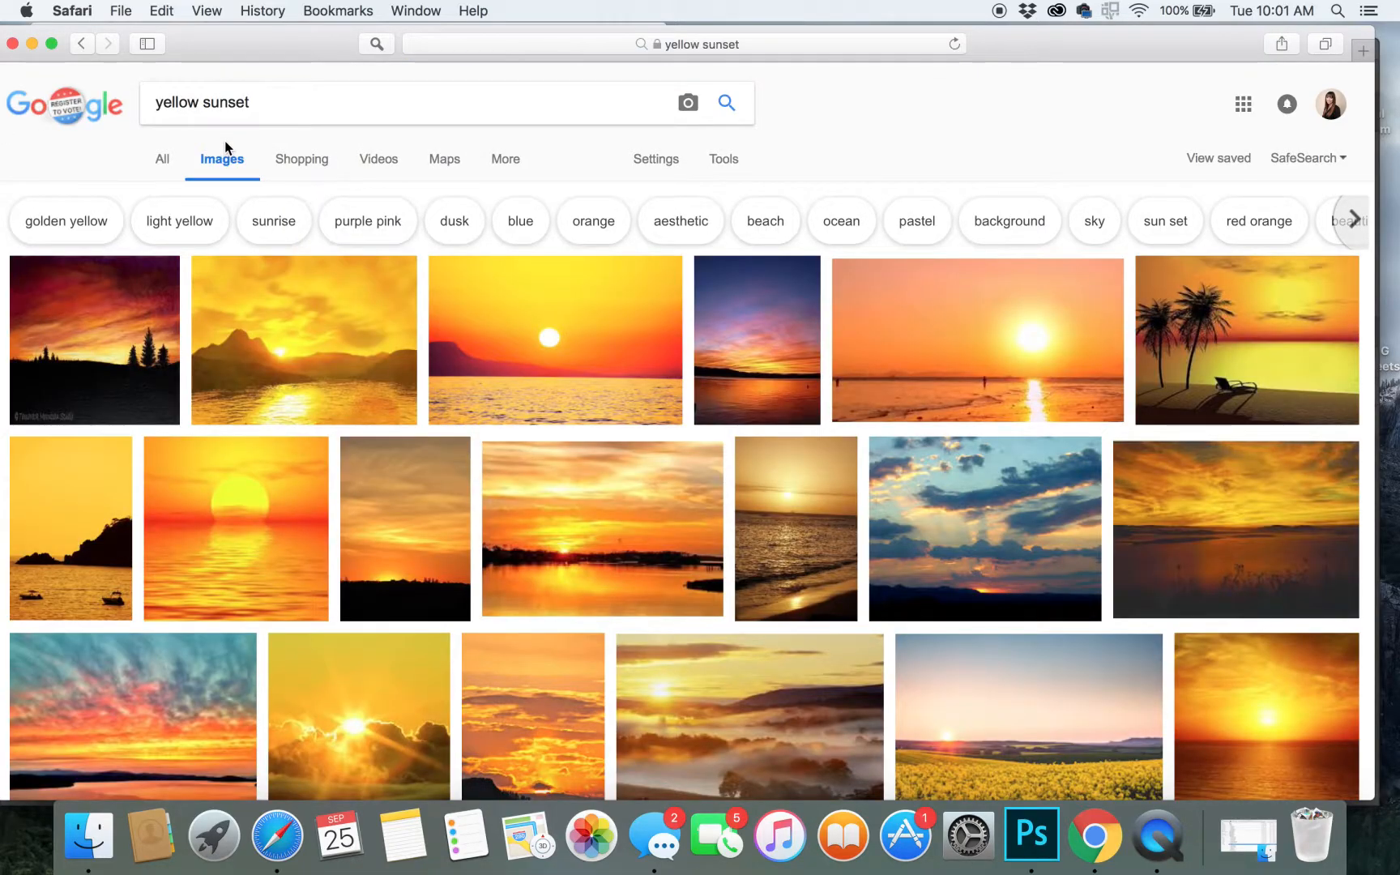
{"action": "scroll", "coordinate": [583, 259], "scroll_direction": "down", "scroll_amount": 15}
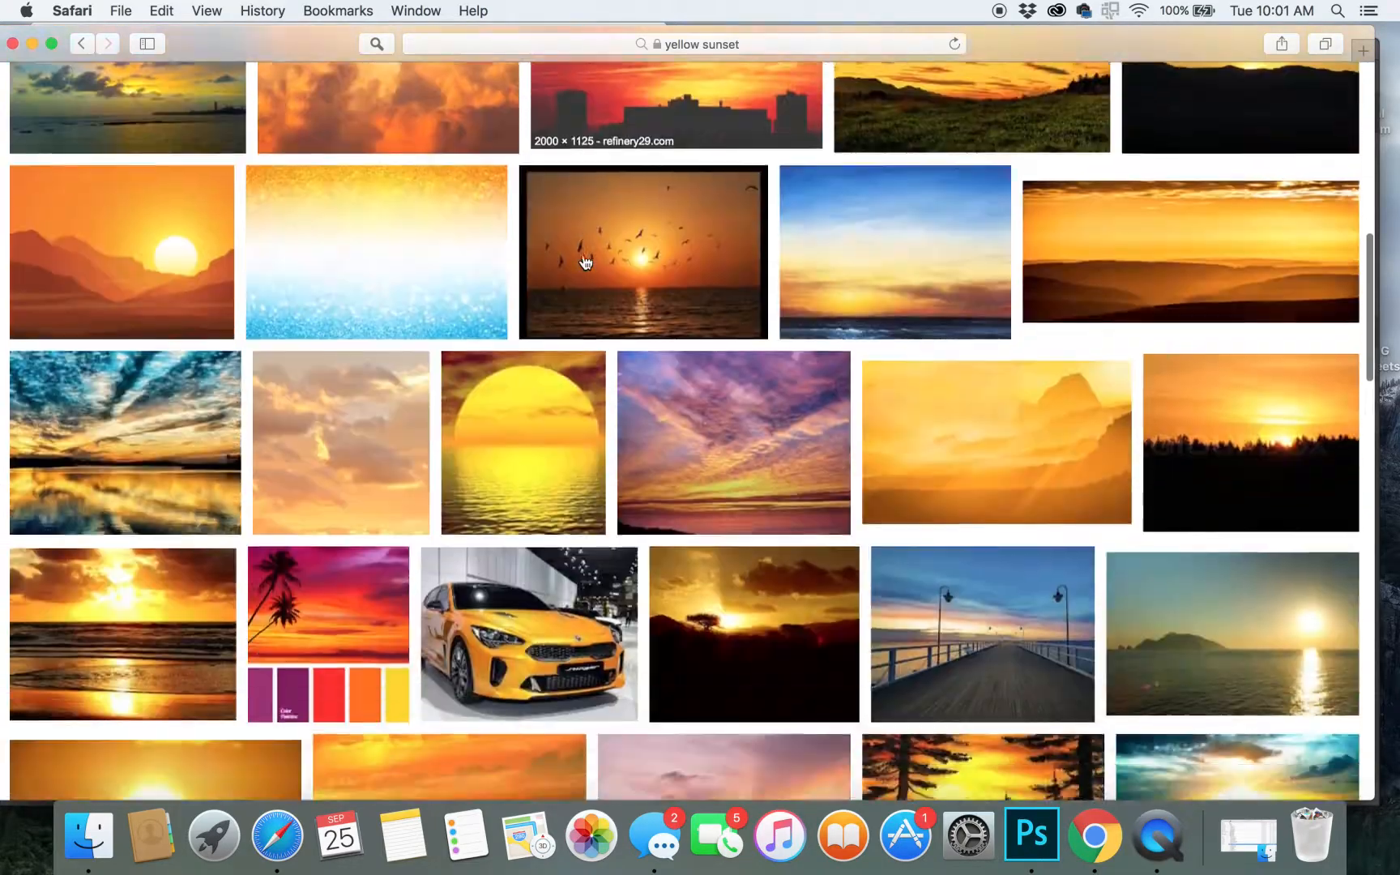
{"action": "scroll", "coordinate": [582, 262], "scroll_direction": "up", "scroll_amount": 15}
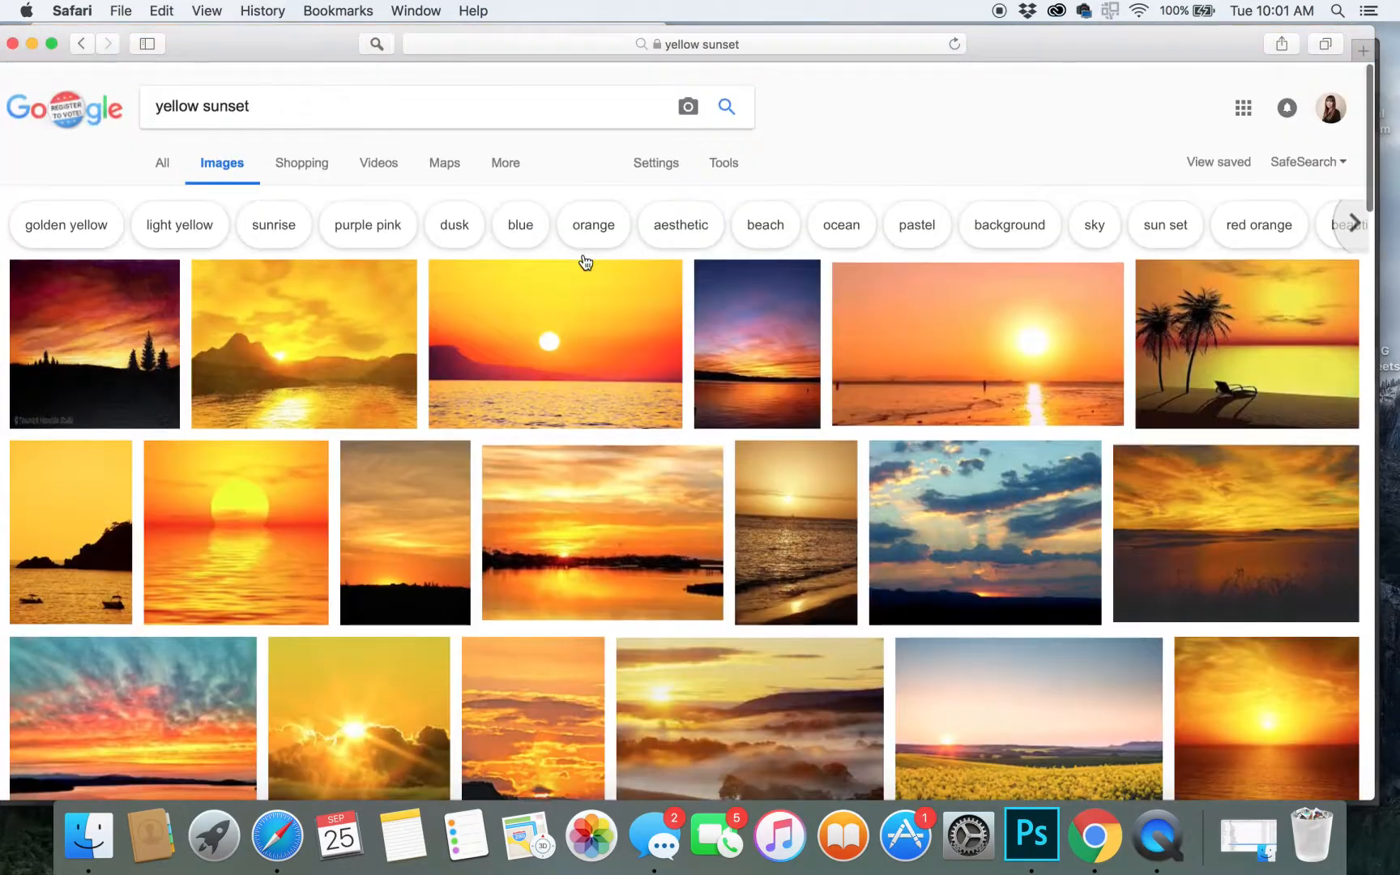
{"action": "left_click", "coordinate": [78, 46]}
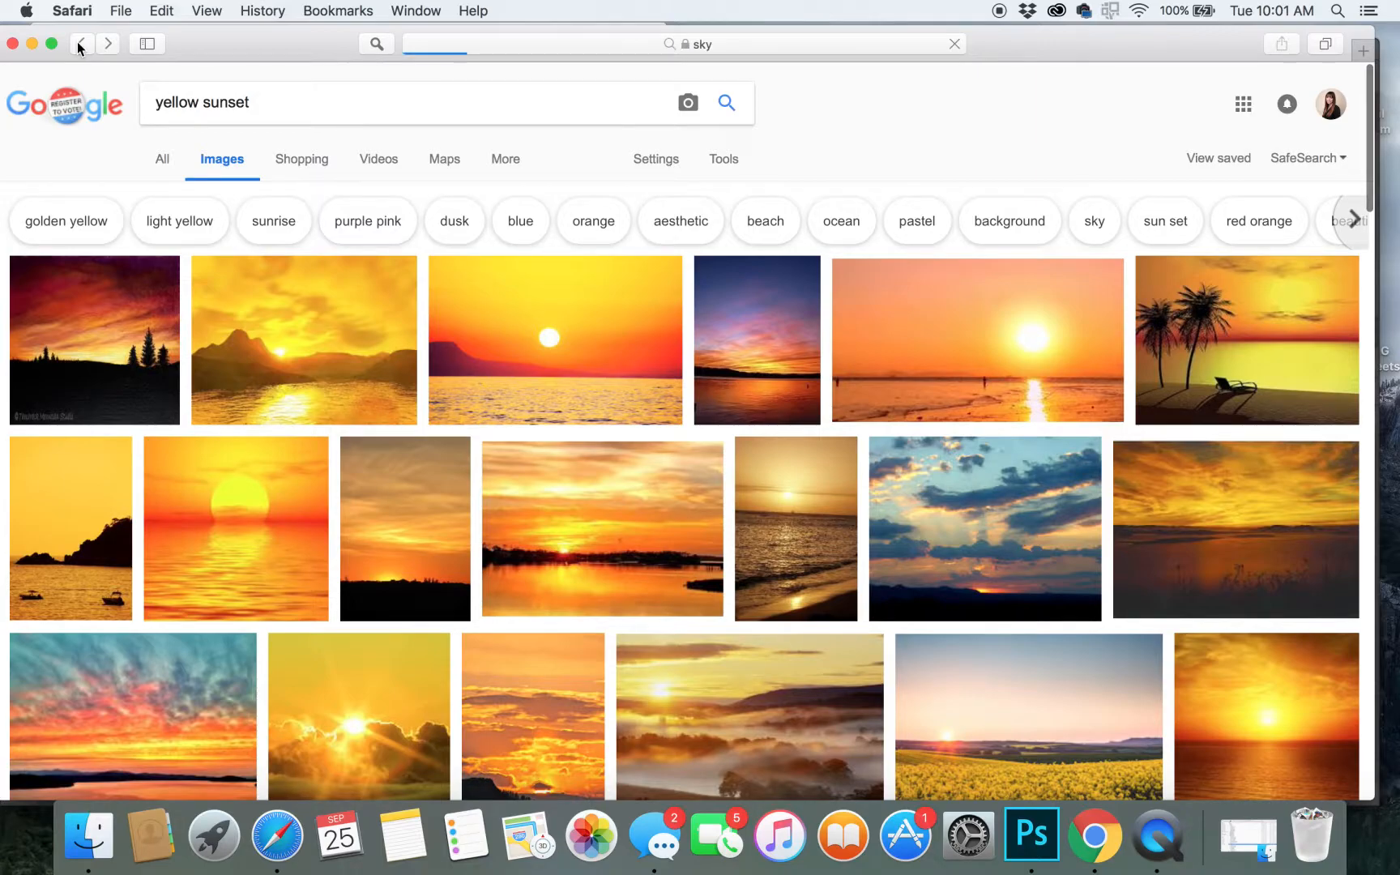
Preview Freepik's blue-and-orange dusk sky and compare it with the other sky results.
{"action": "left_click", "coordinate": [1244, 542]}
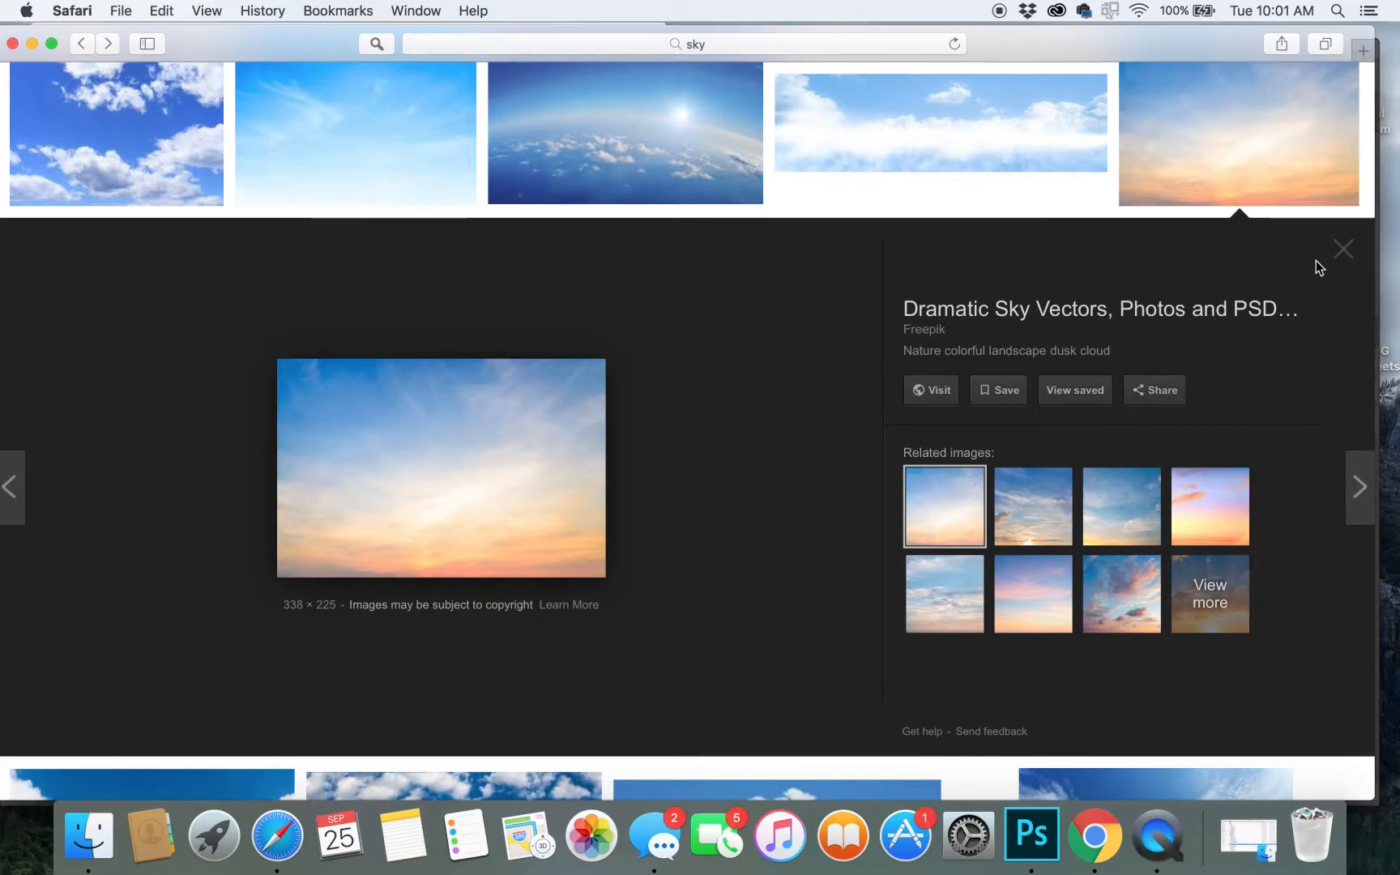
{"action": "left_click", "coordinate": [1343, 252]}
{"action": "scroll", "coordinate": [1078, 454], "scroll_direction": "up", "scroll_amount": 5}
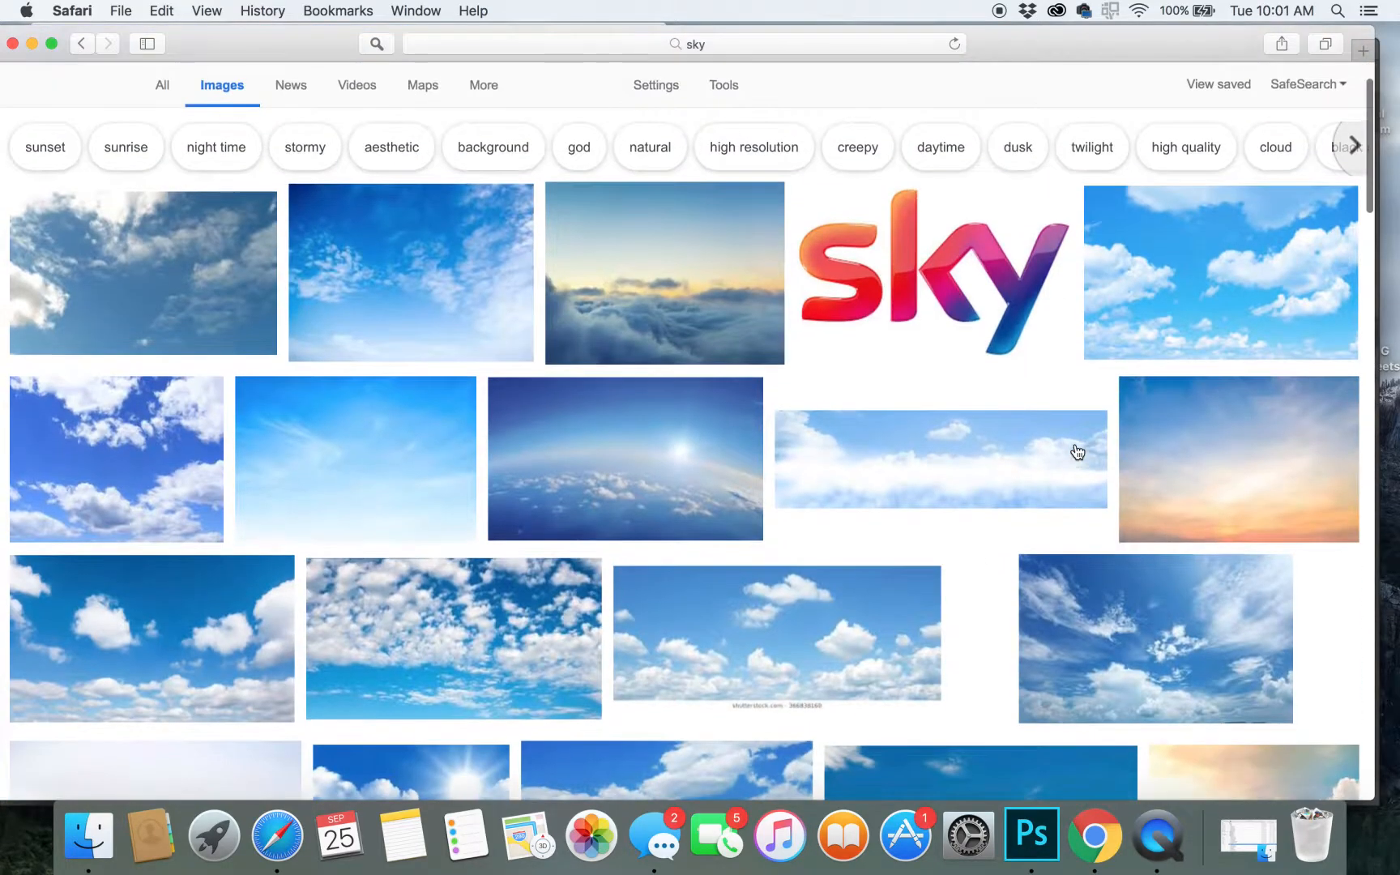
{"action": "scroll", "coordinate": [1150, 478], "scroll_direction": "down", "scroll_amount": 10}
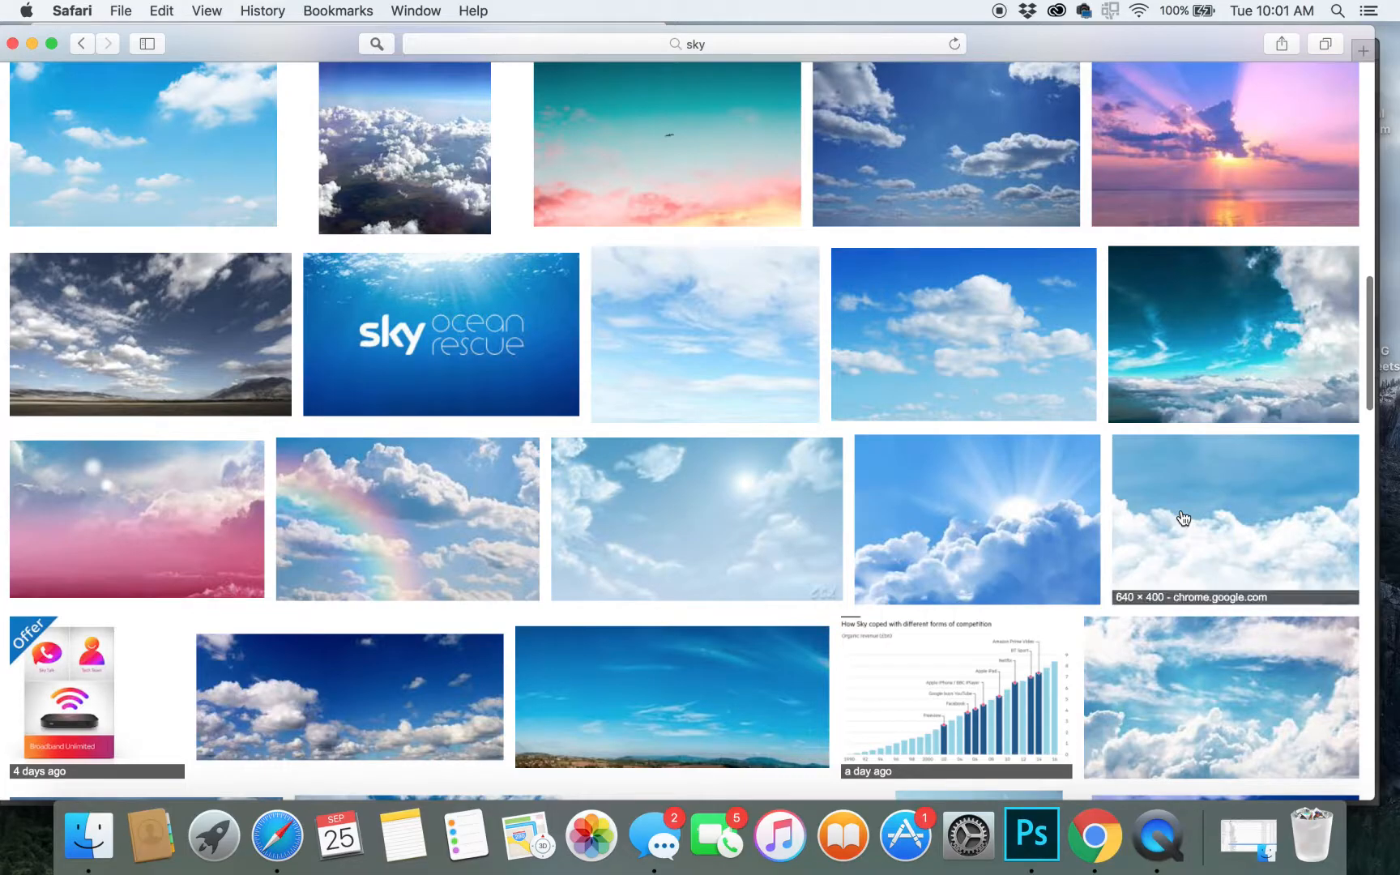
{"action": "scroll", "coordinate": [1182, 518], "scroll_direction": "down", "scroll_amount": 7}
{"action": "scroll", "coordinate": [1182, 518], "scroll_direction": "up", "scroll_amount": 14}
{"action": "scroll", "coordinate": [1183, 519], "scroll_direction": "up", "scroll_amount": 6}
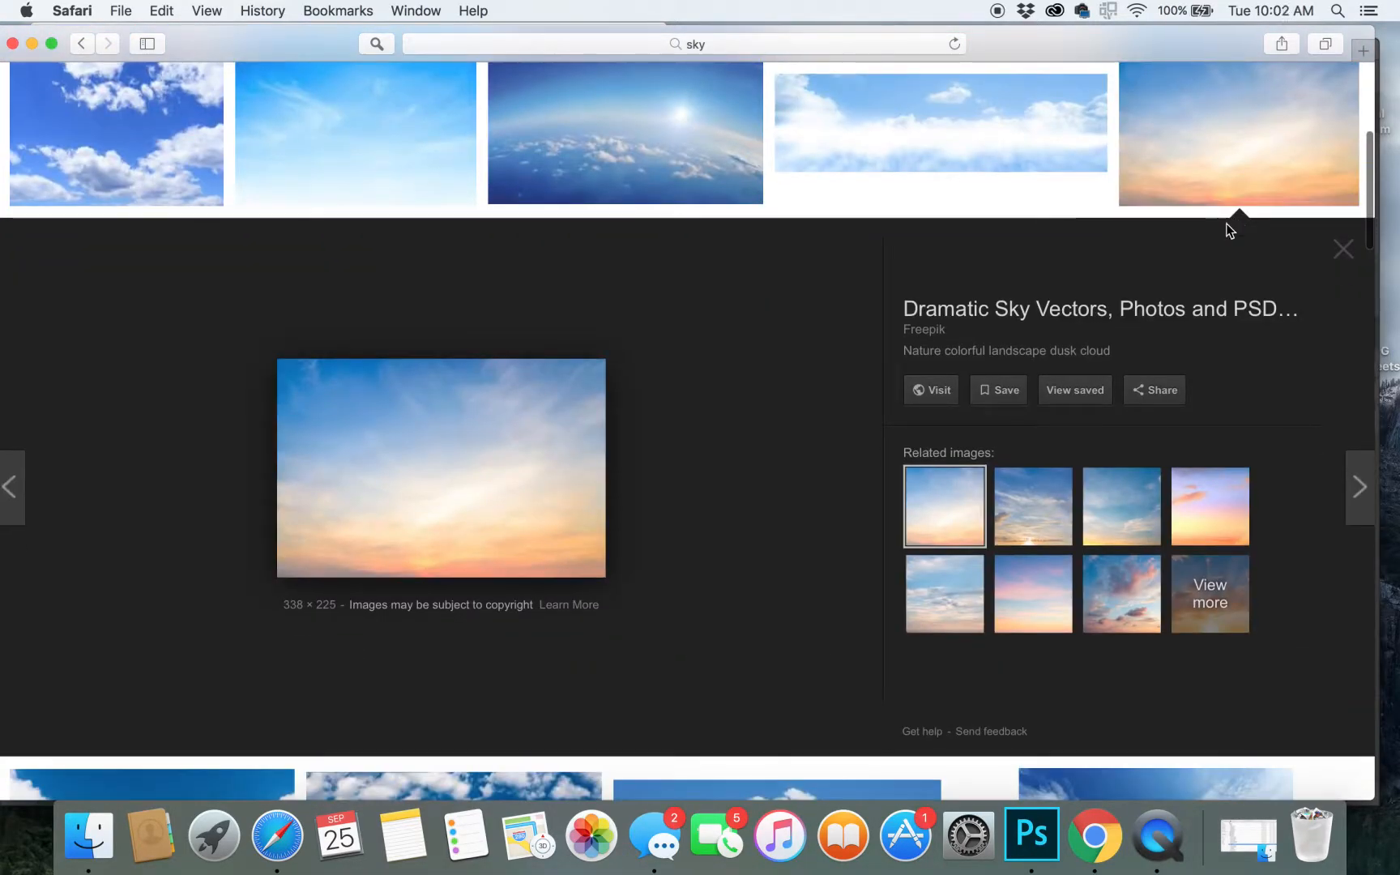
Copy the previewed dusk sky image and paste it into the portrait in Photoshop above Background copy 3, accepting the color profile conversion.
{"action": "right_click", "coordinate": [435, 454]}
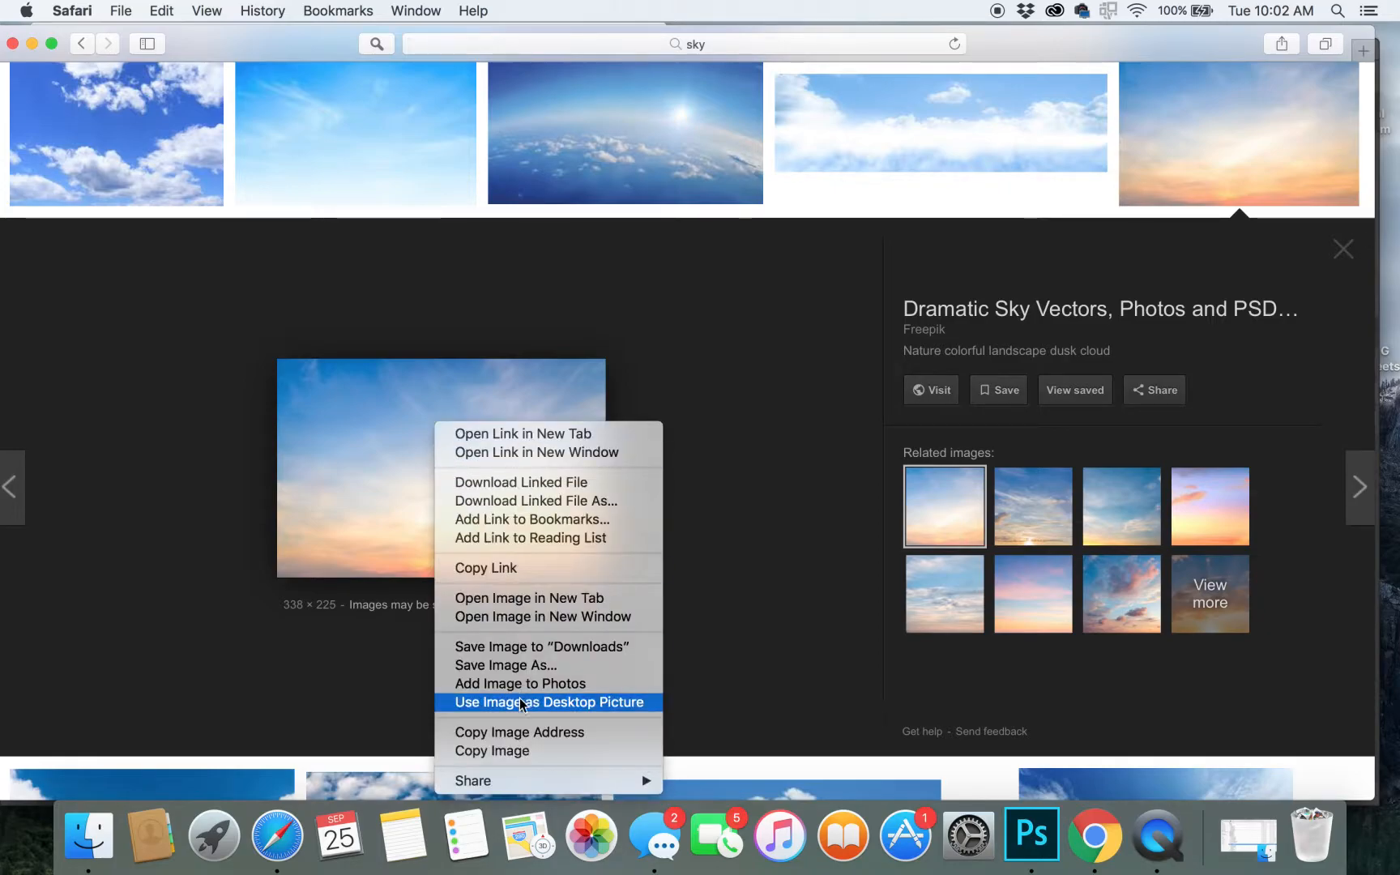
{"action": "left_click", "coordinate": [508, 751]}
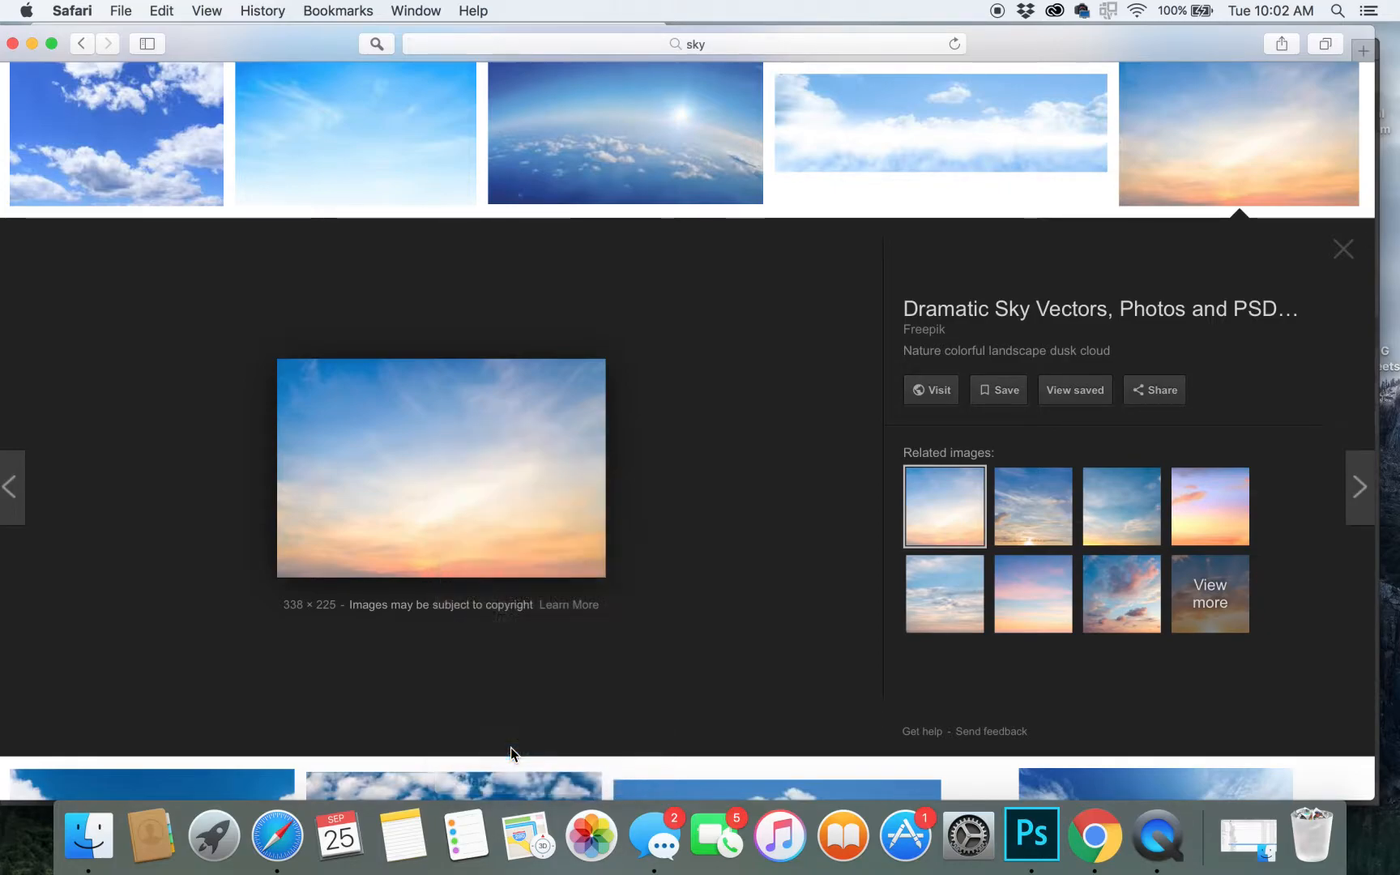
{"action": "left_click", "coordinate": [1031, 834]}
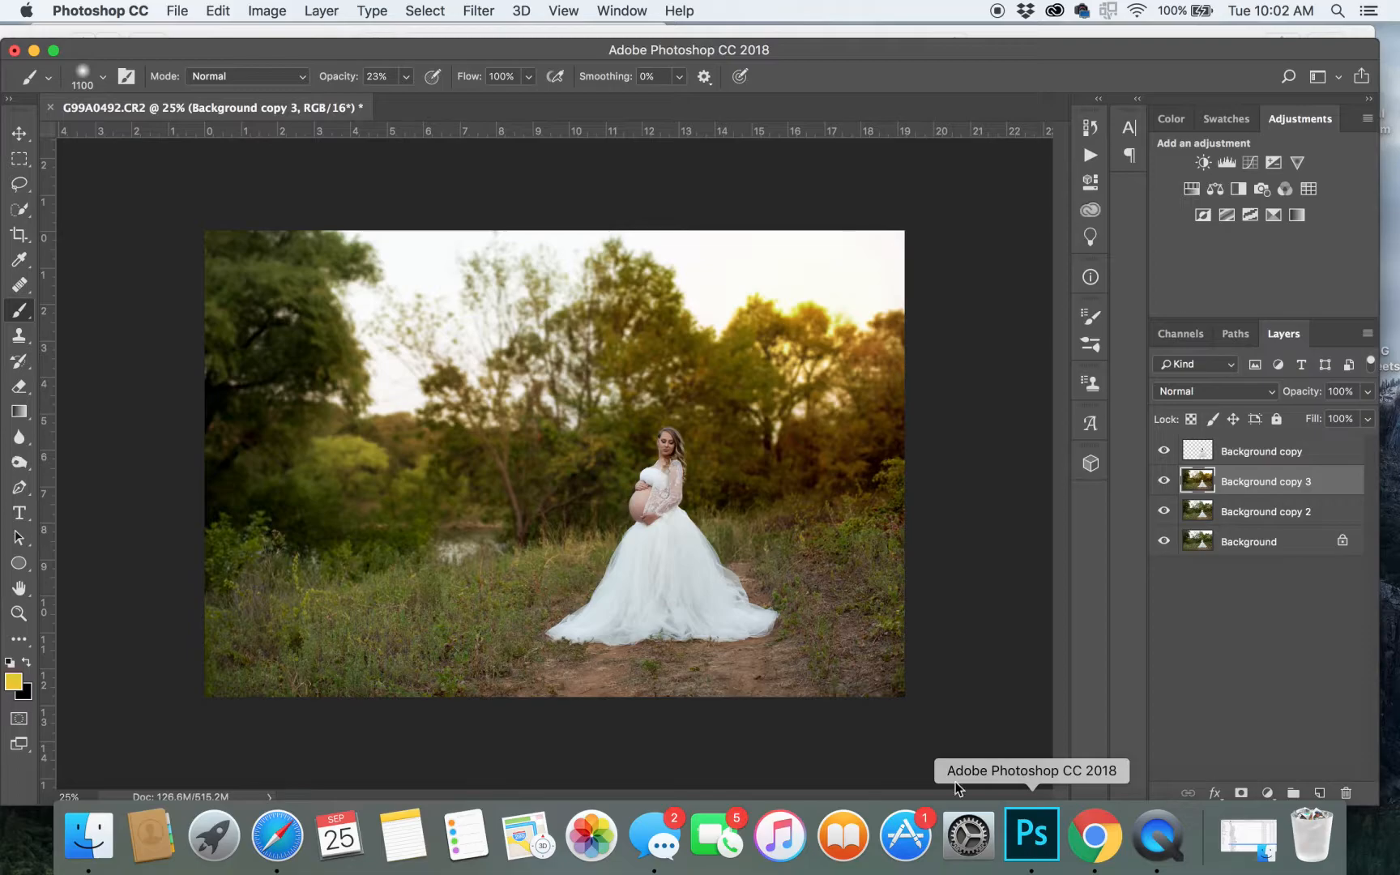
{"action": "key", "text": "super+v"}
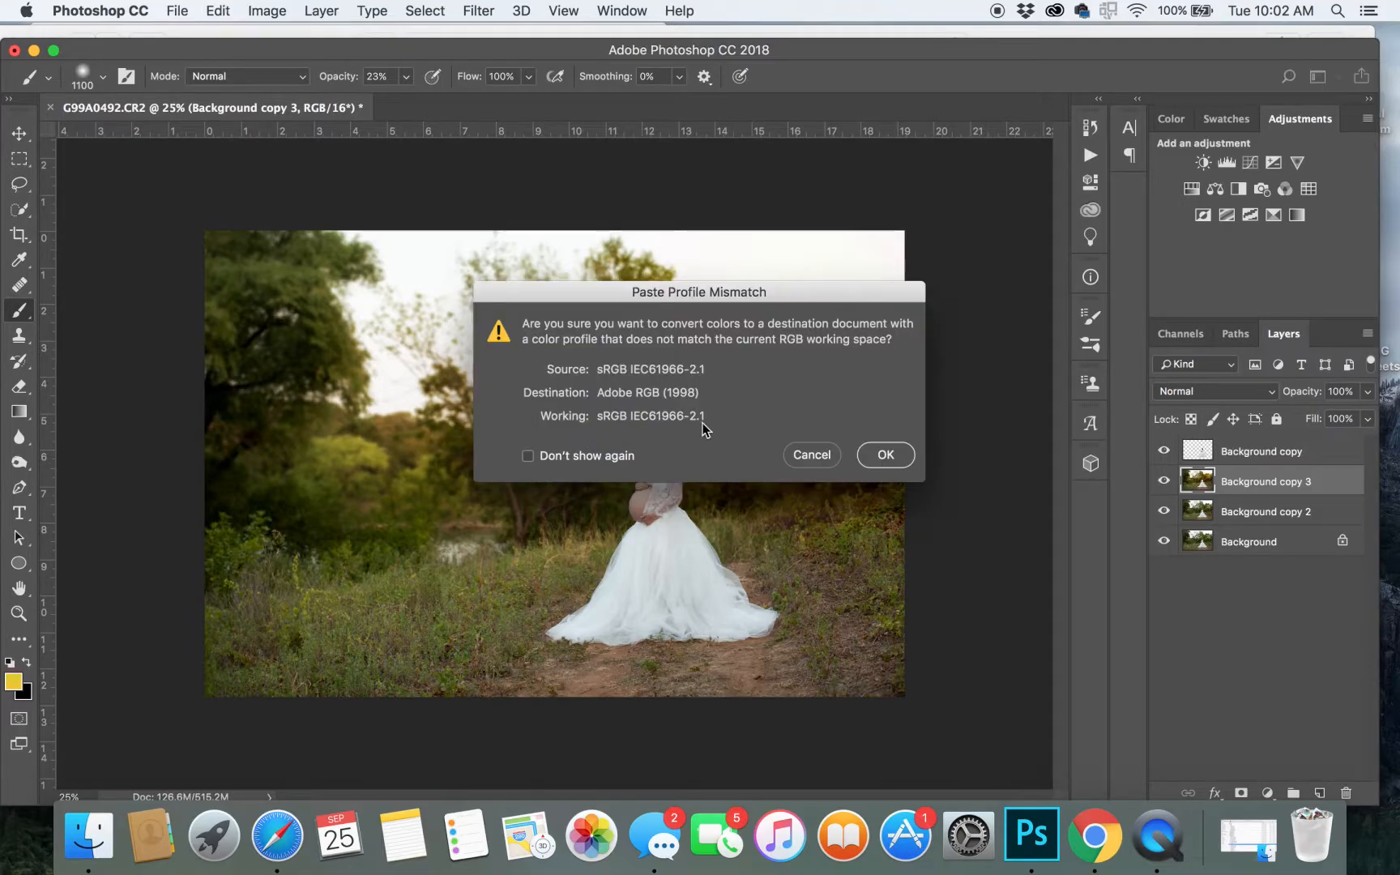
{"action": "left_click", "coordinate": [886, 455]}
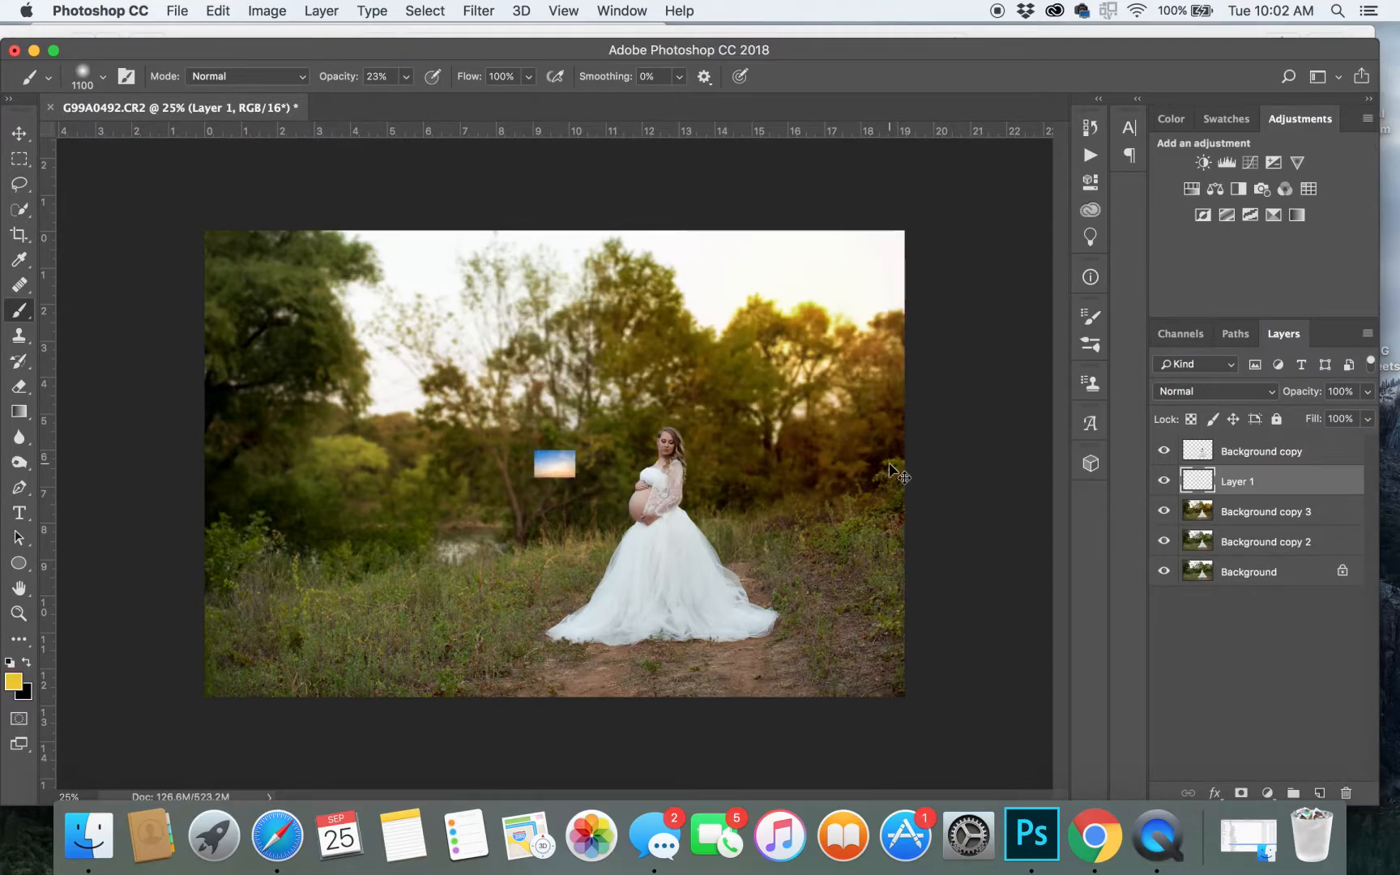
Stretch the pasted sky to about 2247% width and 1389% height, placing it across the photo's upper half behind the woman.
{"action": "key", "text": "super+t"}
{"action": "left_click_drag", "start_coordinate": [578, 445], "coordinate": [921, 219]}
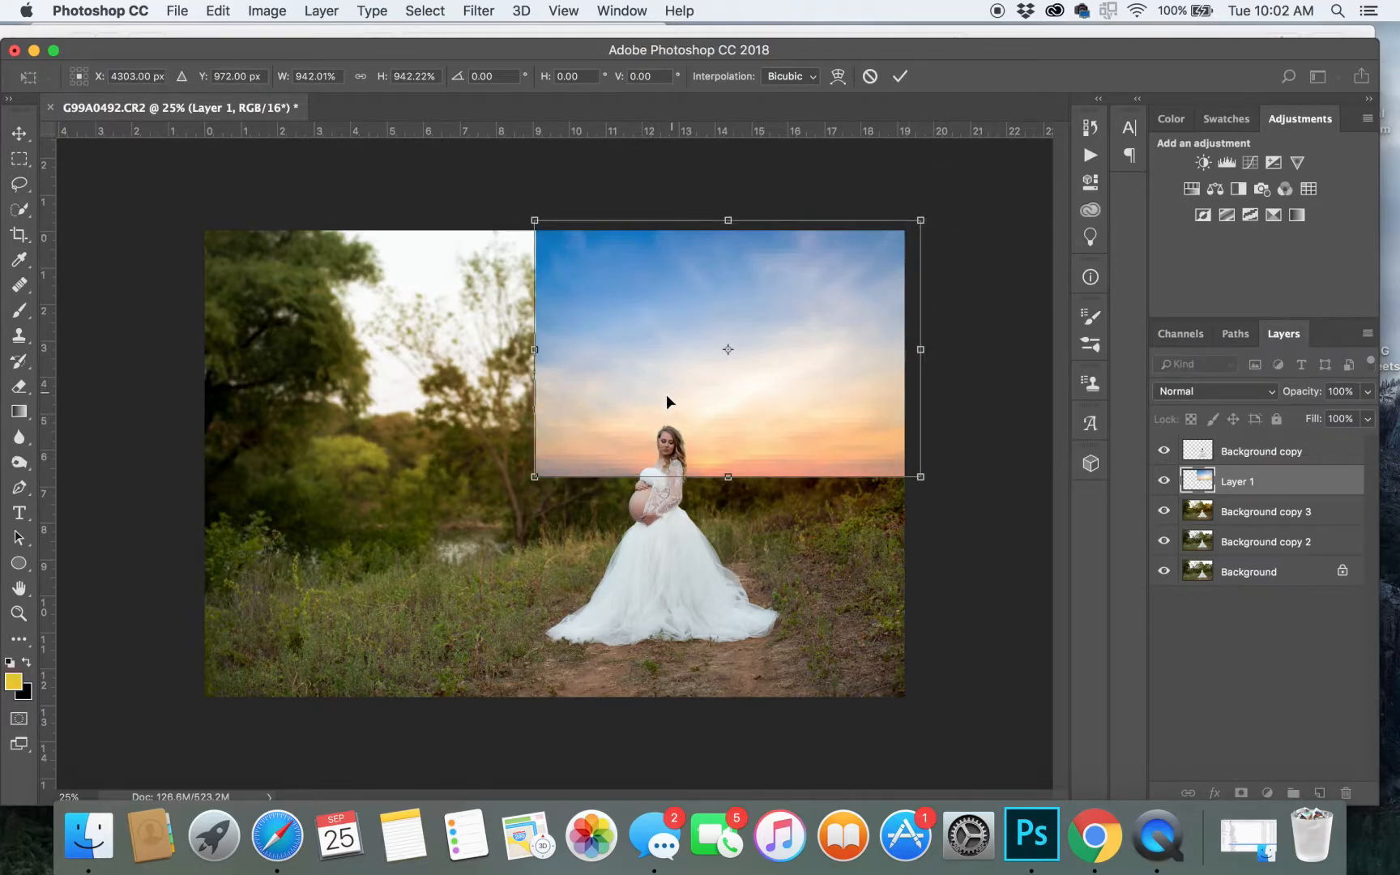
{"action": "left_click_drag", "start_coordinate": [538, 476], "coordinate": [371, 621]}
{"action": "left_click_drag", "start_coordinate": [350, 408], "coordinate": [173, 409]}
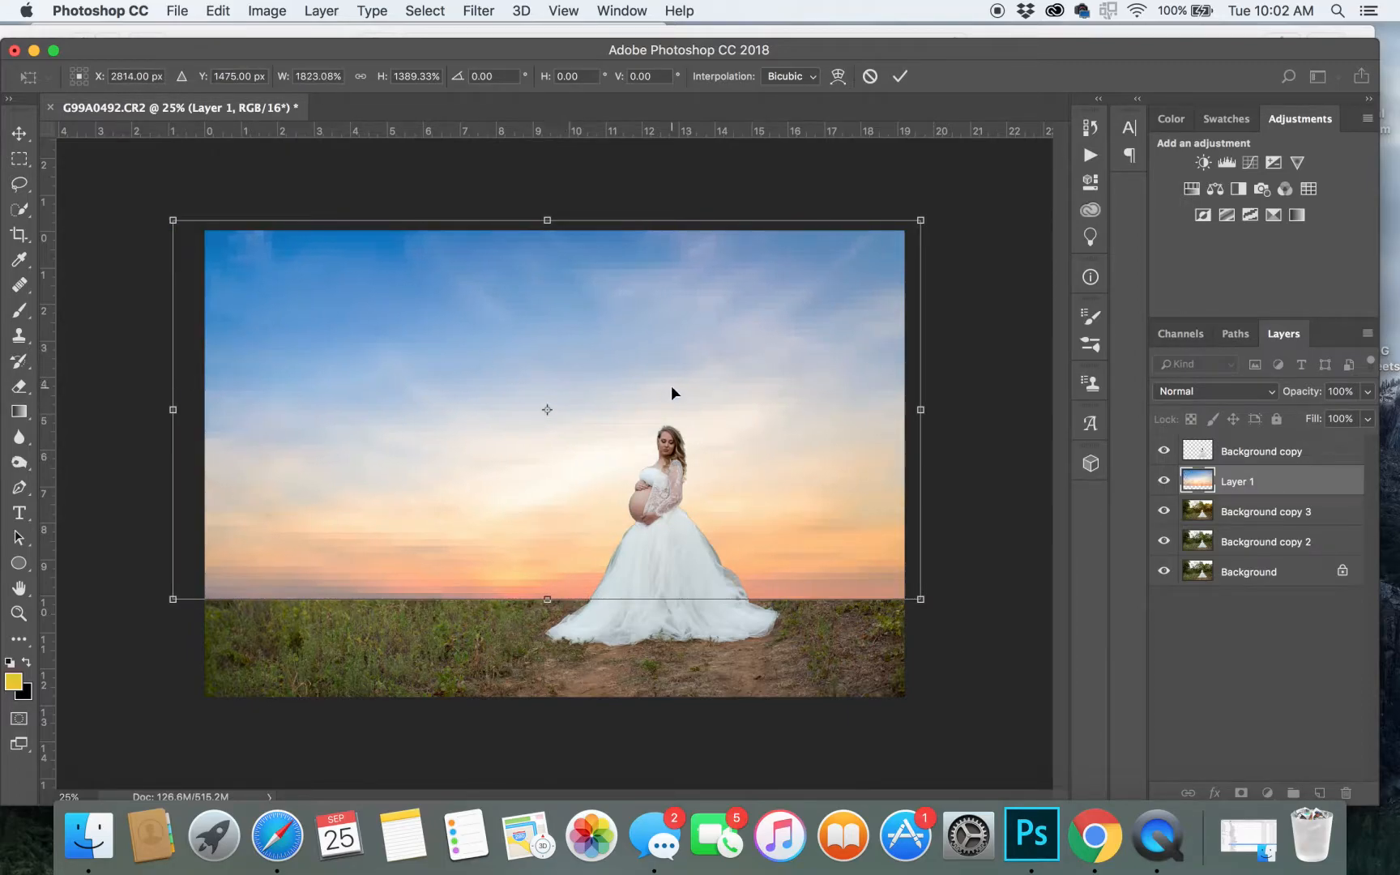
{"action": "left_click_drag", "start_coordinate": [942, 406], "coordinate": [1098, 409]}
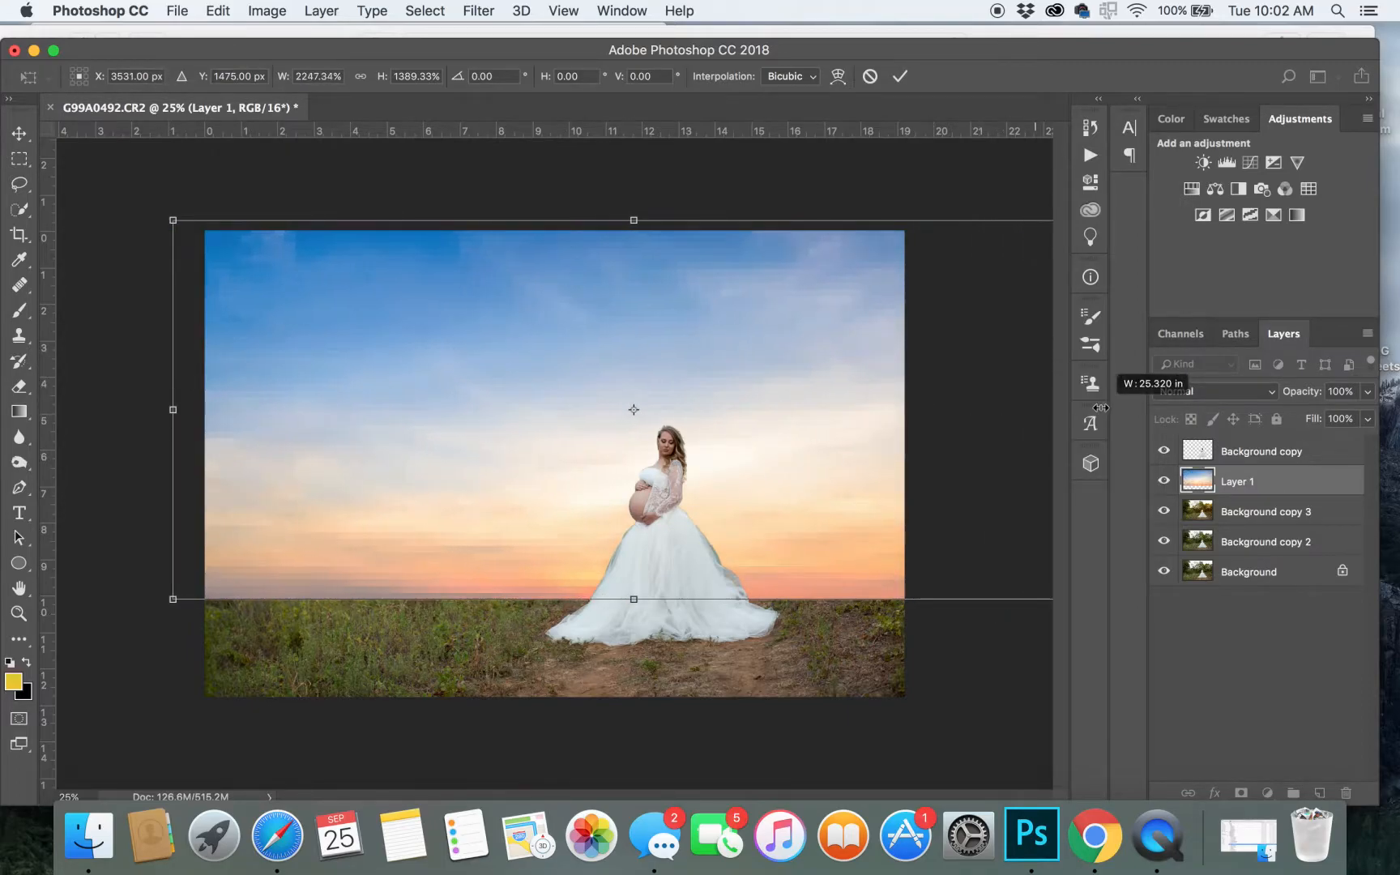
{"action": "left_click_drag", "start_coordinate": [814, 457], "coordinate": [759, 387]}
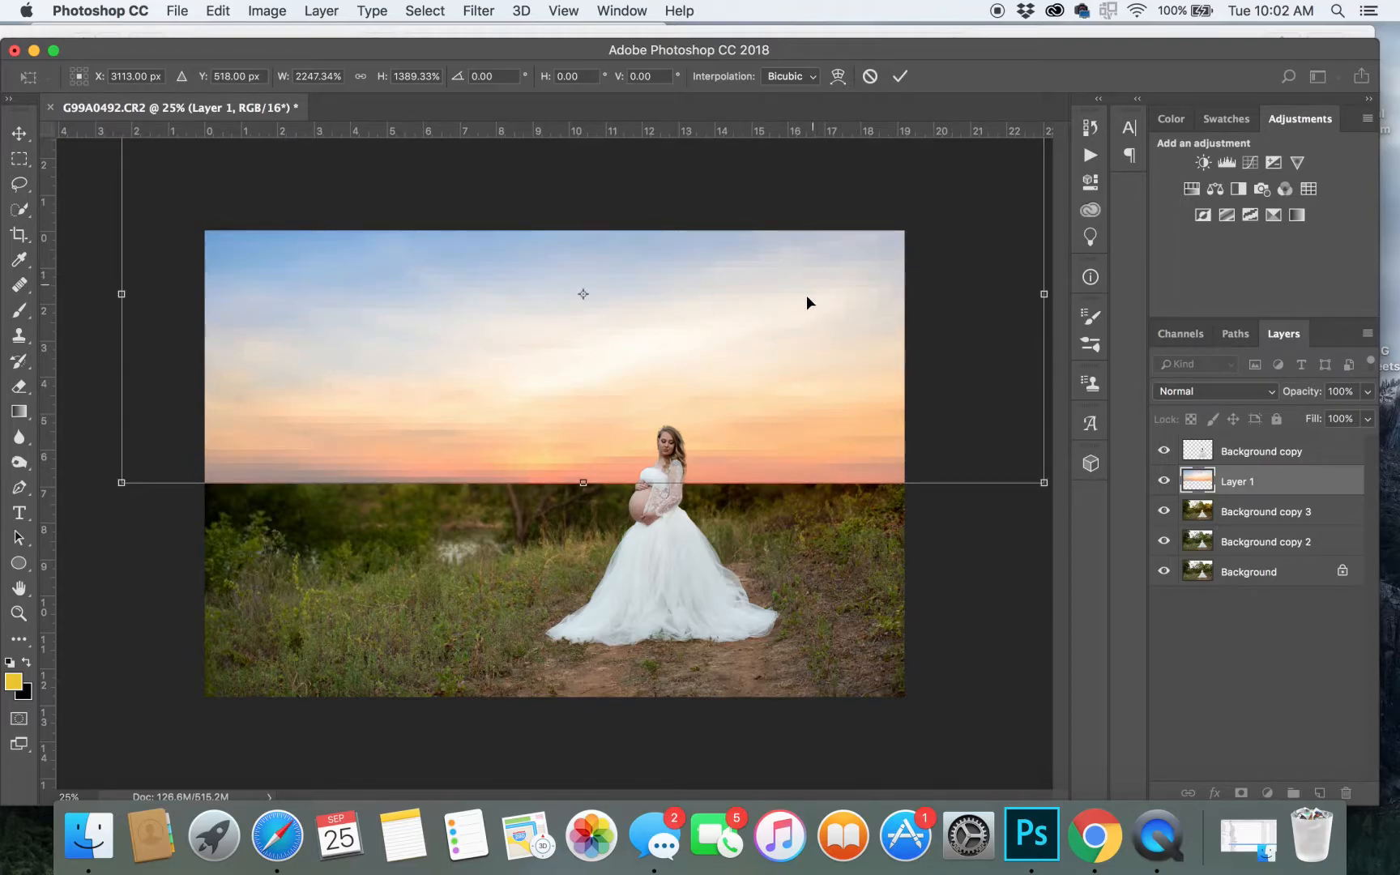
{"action": "key", "text": "b"}
{"action": "left_click", "coordinate": [899, 75]}
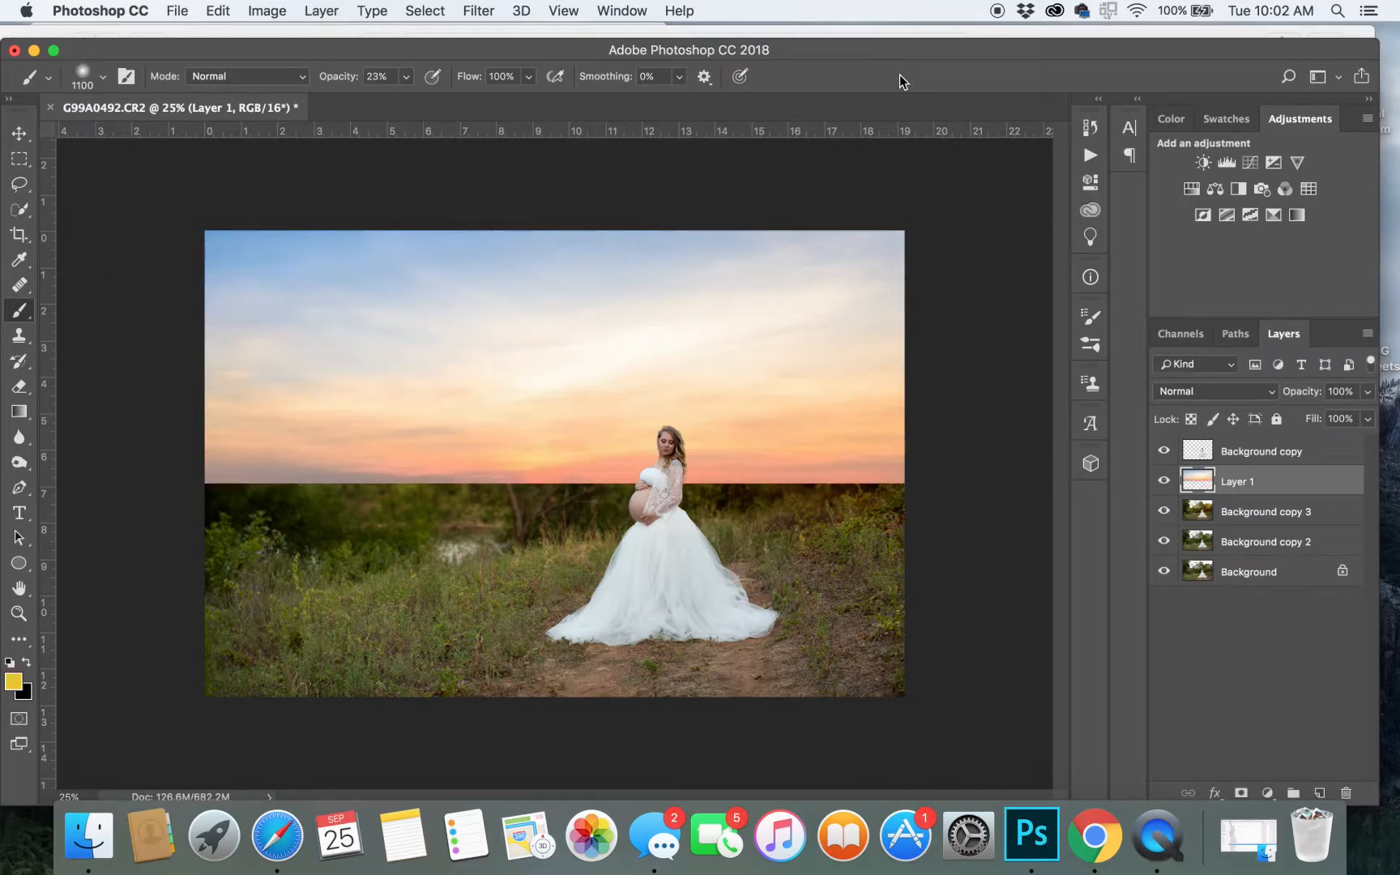
Compare the portrait with and without the pasted sky layer.
{"action": "left_click", "coordinate": [1163, 480]}
{"action": "left_click", "coordinate": [1163, 480]}
{"action": "left_click", "coordinate": [1163, 480]}
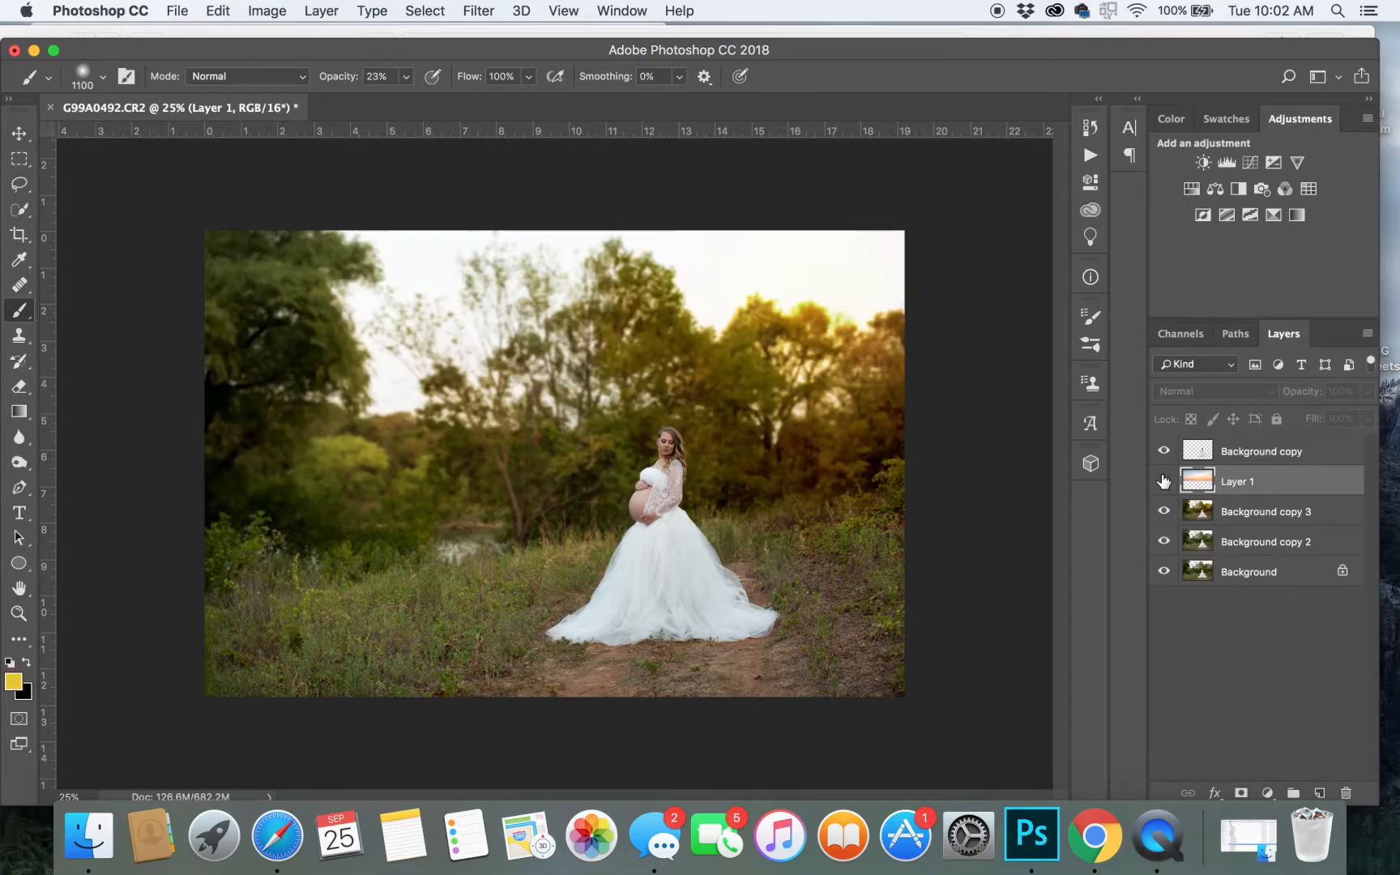
{"action": "left_click", "coordinate": [1164, 481]}
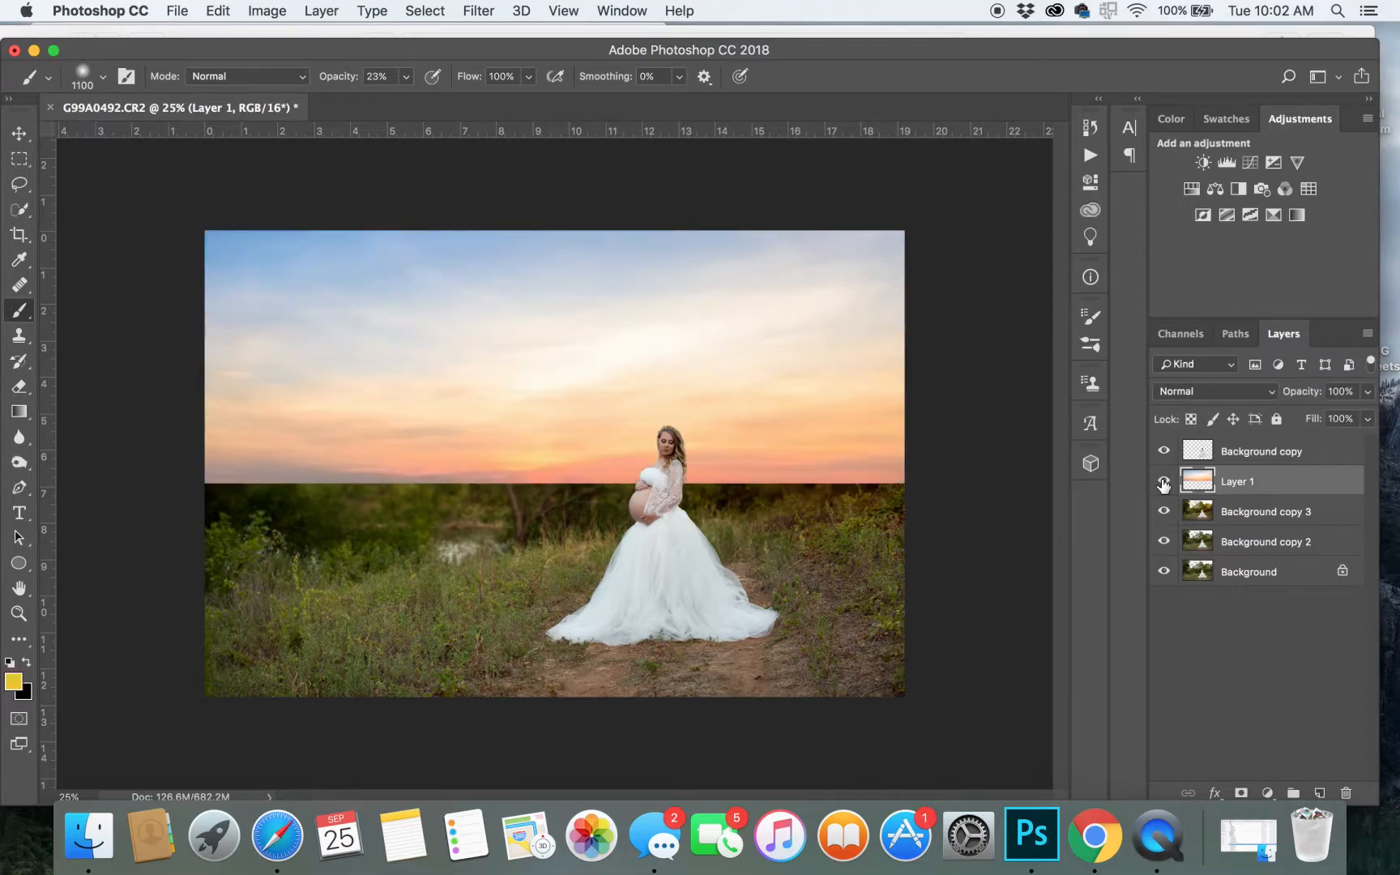
{"action": "left_click", "coordinate": [1163, 481]}
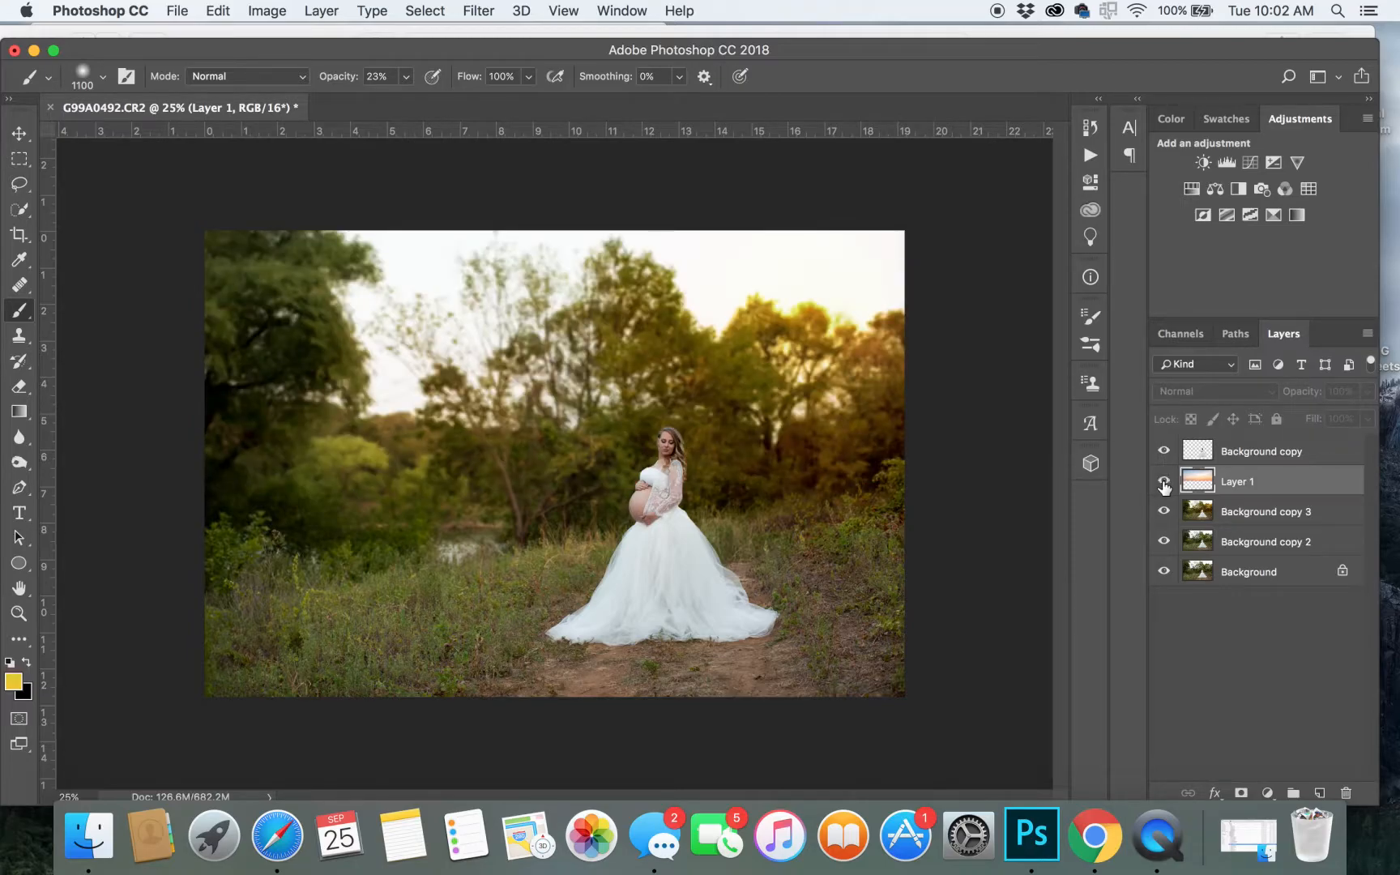
{"action": "left_click", "coordinate": [1163, 482]}
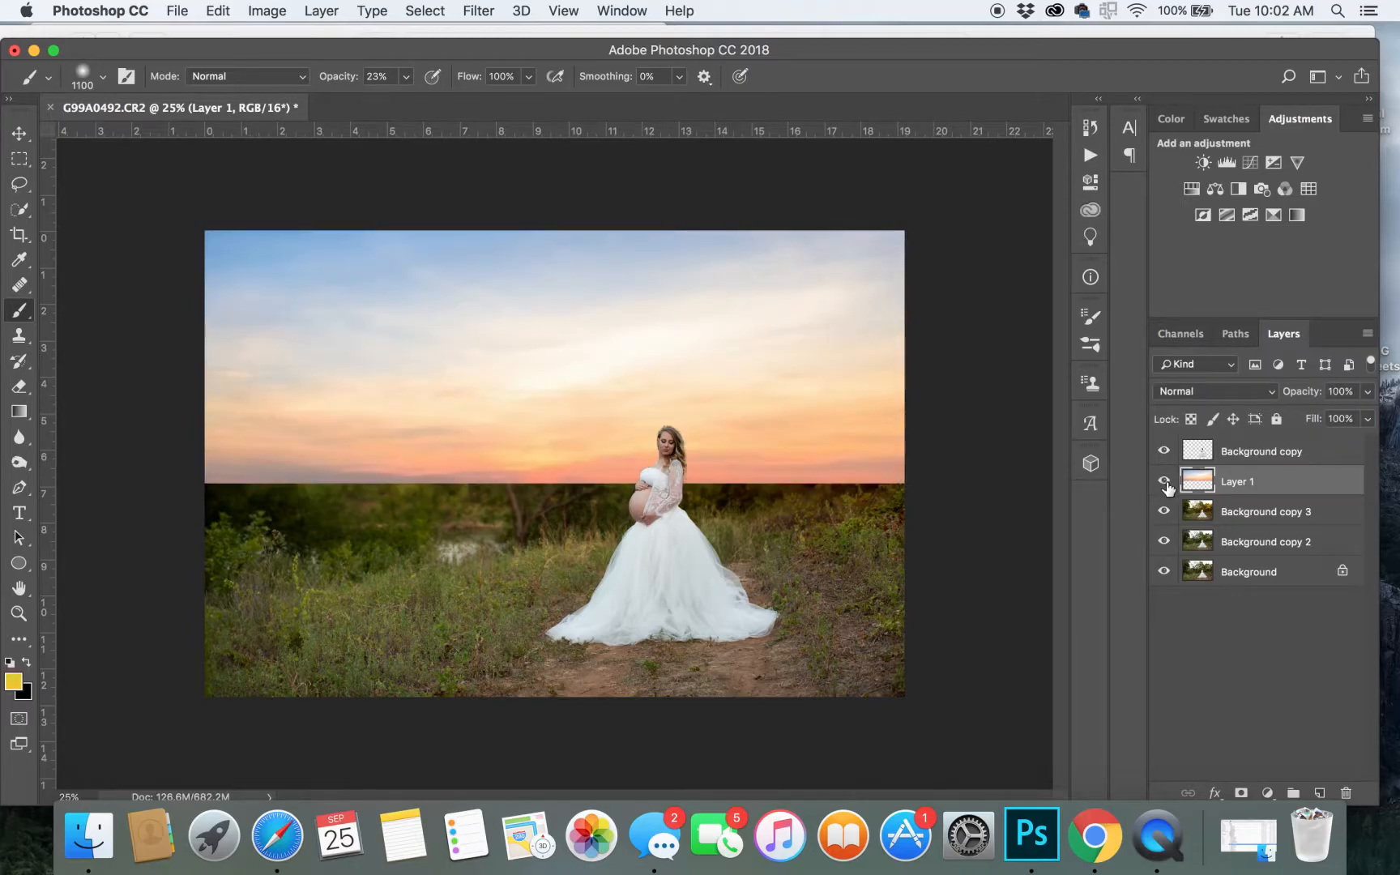
Apply a Gaussian Blur with a 38.8-pixel radius to the pasted sky layer.
{"action": "left_click", "coordinate": [478, 15]}
{"action": "mouse_move", "coordinate": [509, 245]}
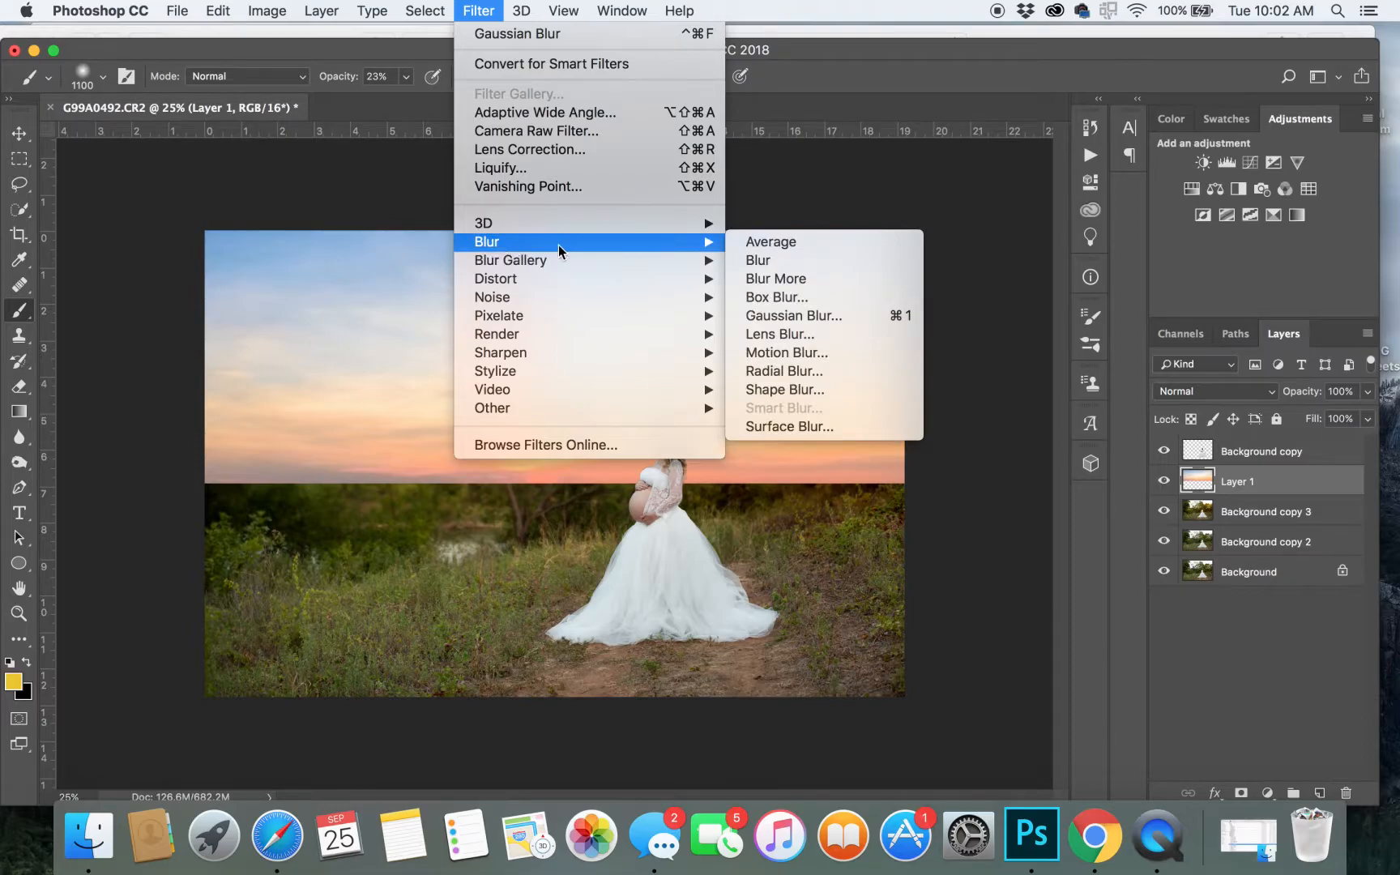
{"action": "left_click", "coordinate": [790, 315]}
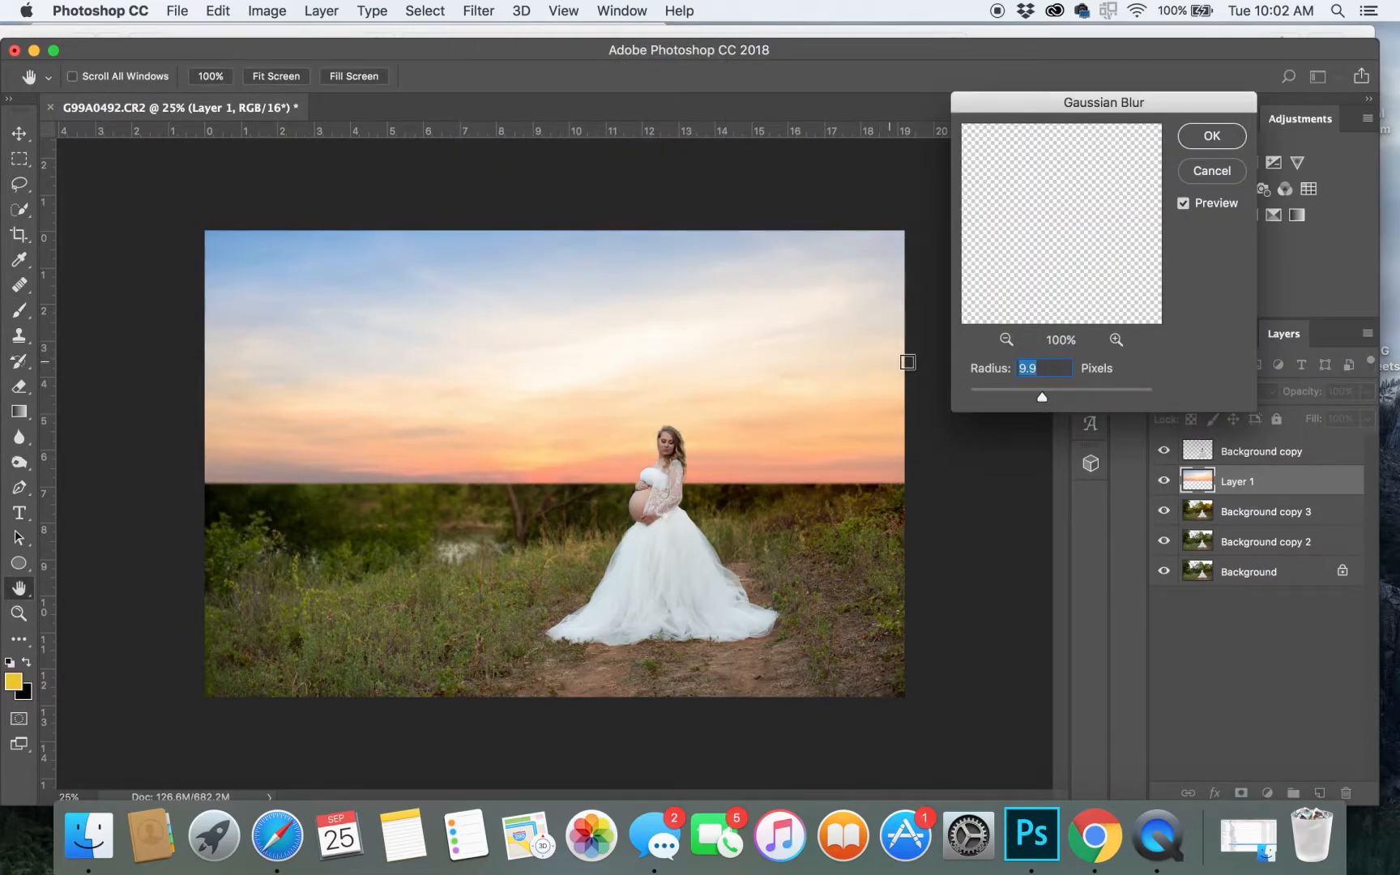
{"action": "left_click_drag", "start_coordinate": [1052, 396], "coordinate": [1058, 396]}
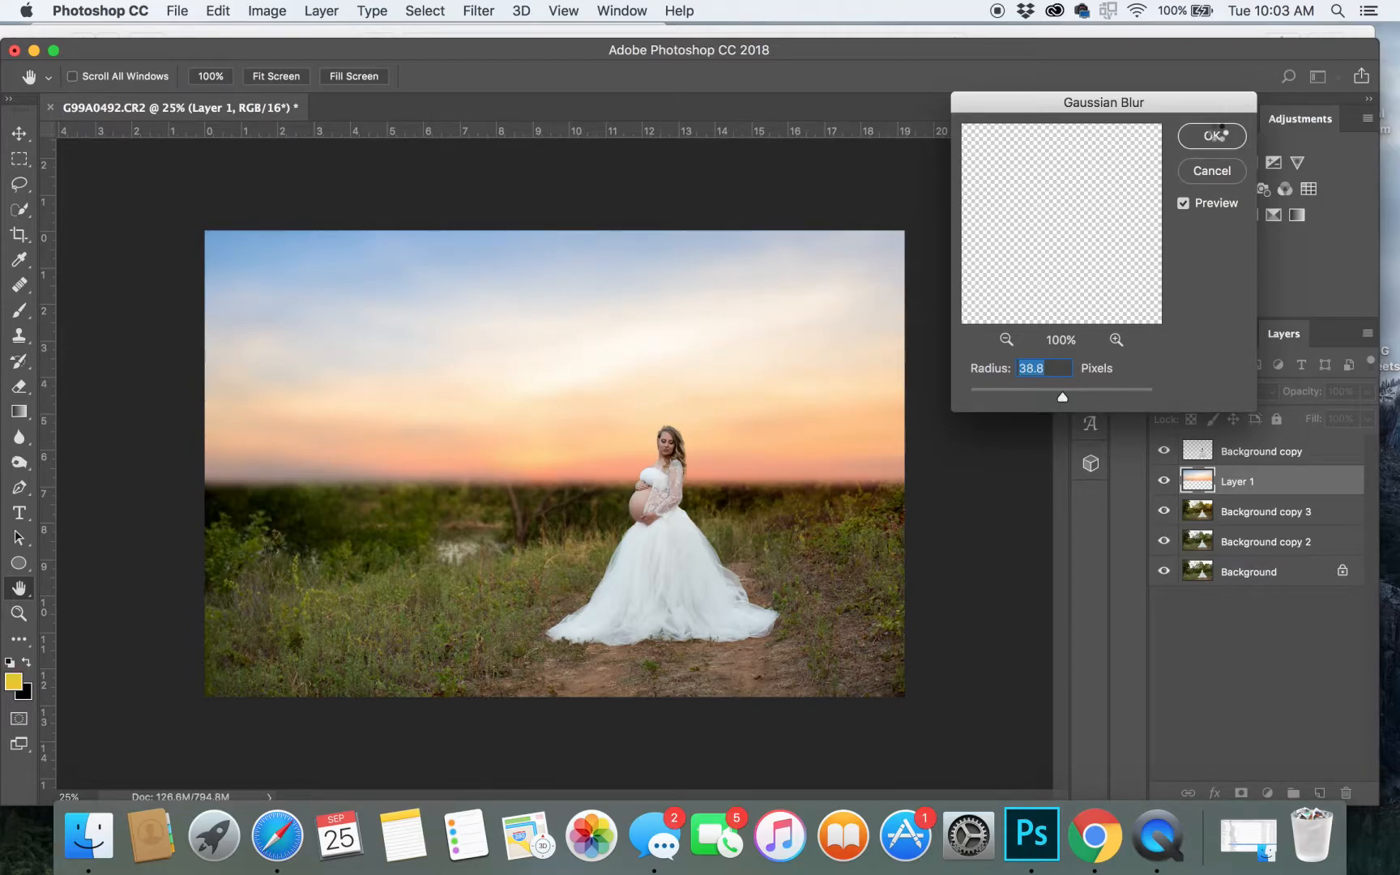
Set the sky layer's blend mode to Multiply and compare the photo with and without it.
{"action": "left_click", "coordinate": [1210, 393]}
{"action": "left_click", "coordinate": [1197, 446]}
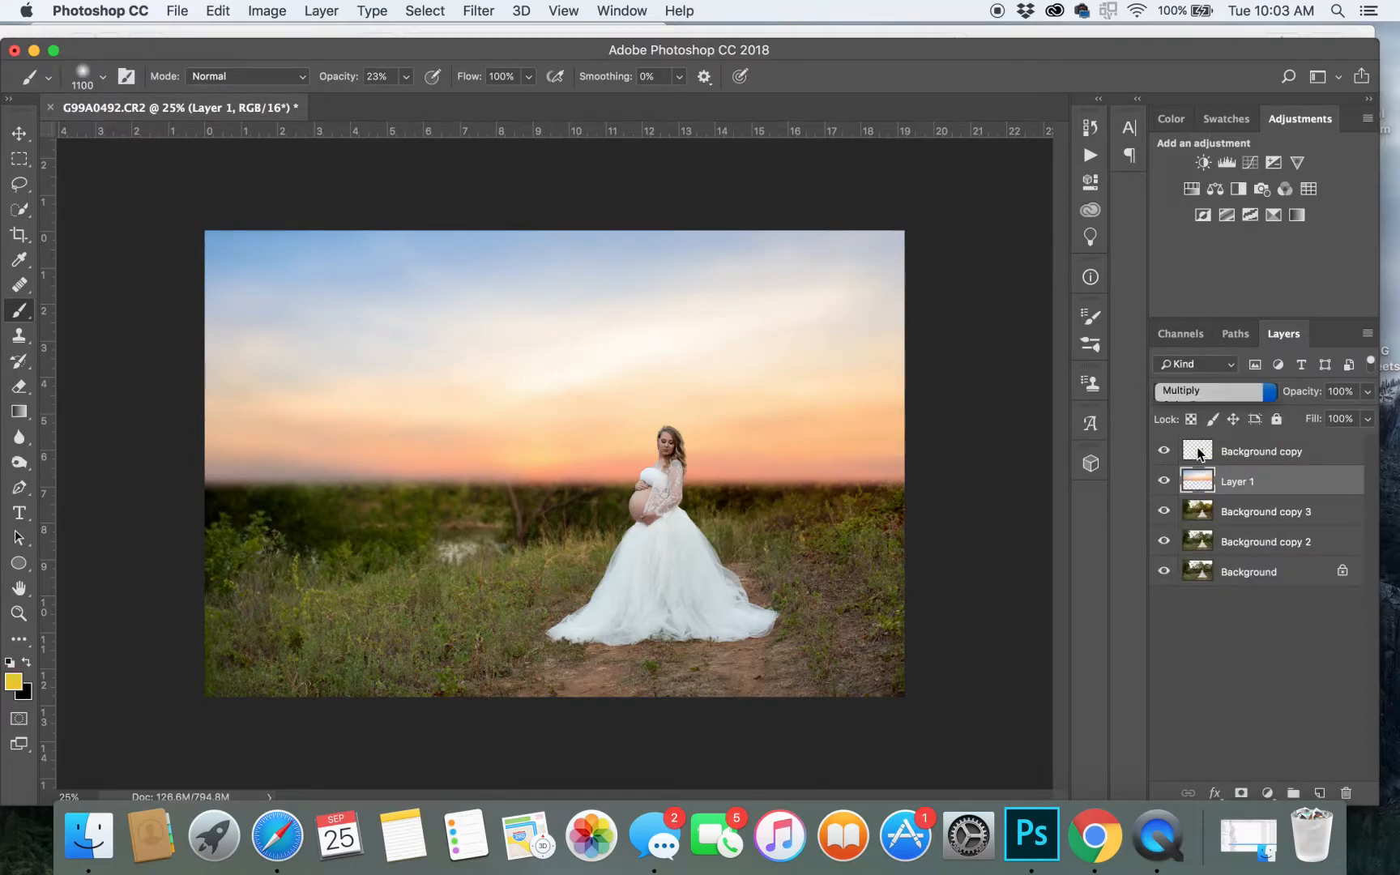
{"action": "left_click", "coordinate": [1163, 486]}
{"action": "left_click", "coordinate": [1163, 485]}
{"action": "left_click", "coordinate": [1162, 485]}
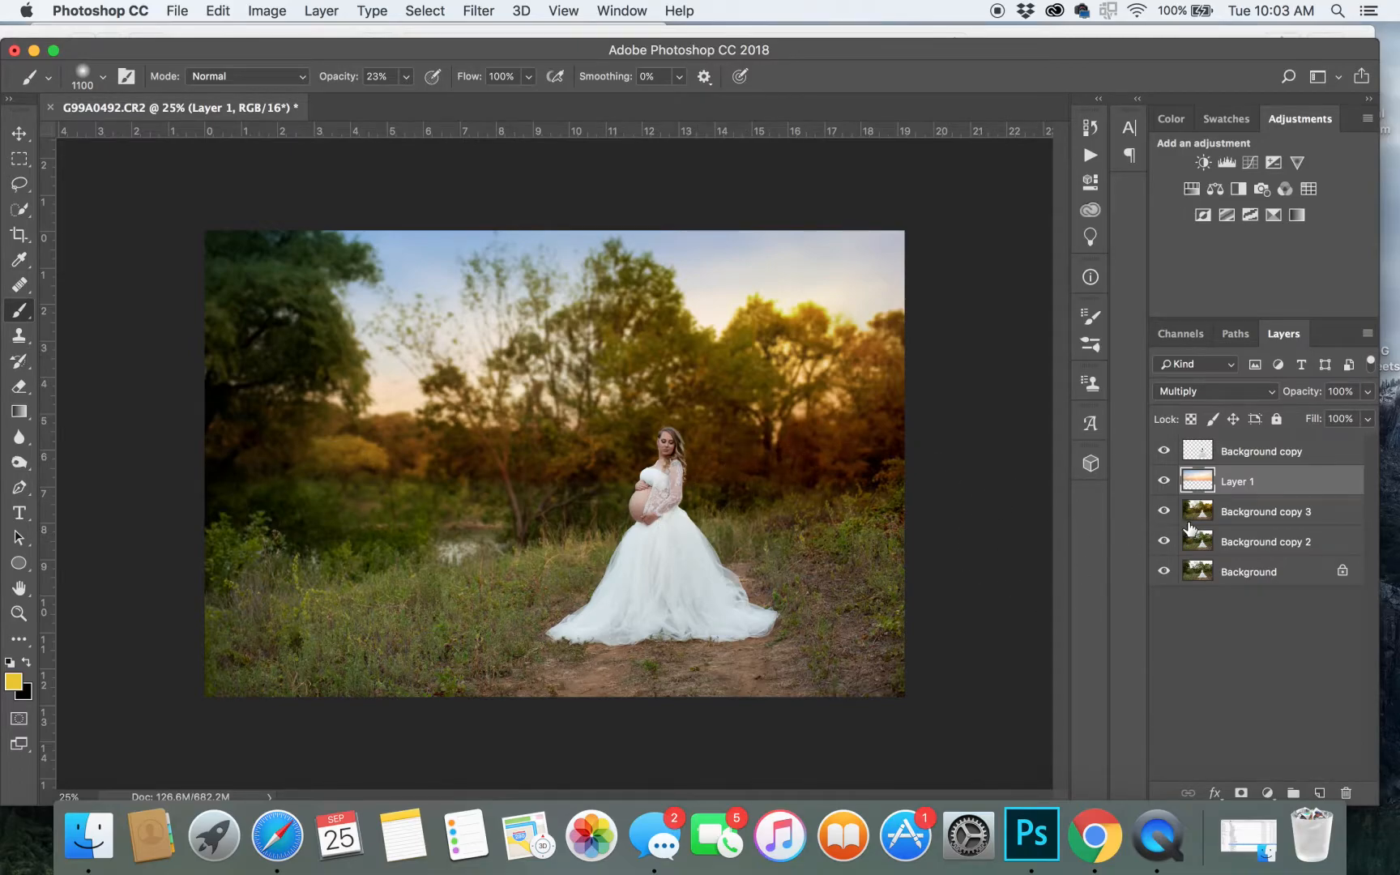
Add a layer mask to the sky and paint it black over the trees and ground with a 1900-pixel brush at 54% opacity.
{"action": "left_click", "coordinate": [1240, 792]}
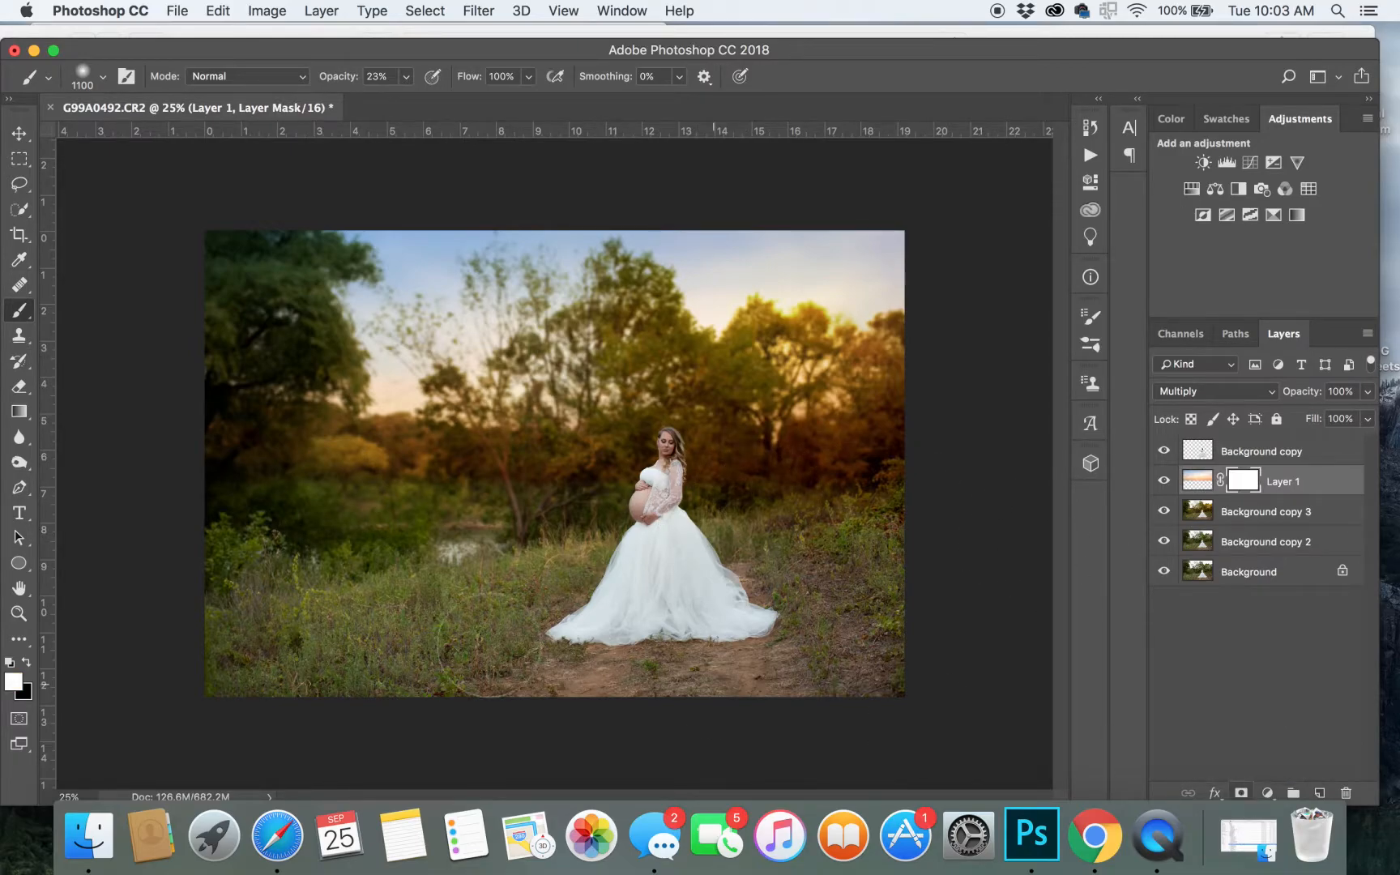
{"action": "key", "text": "x"}
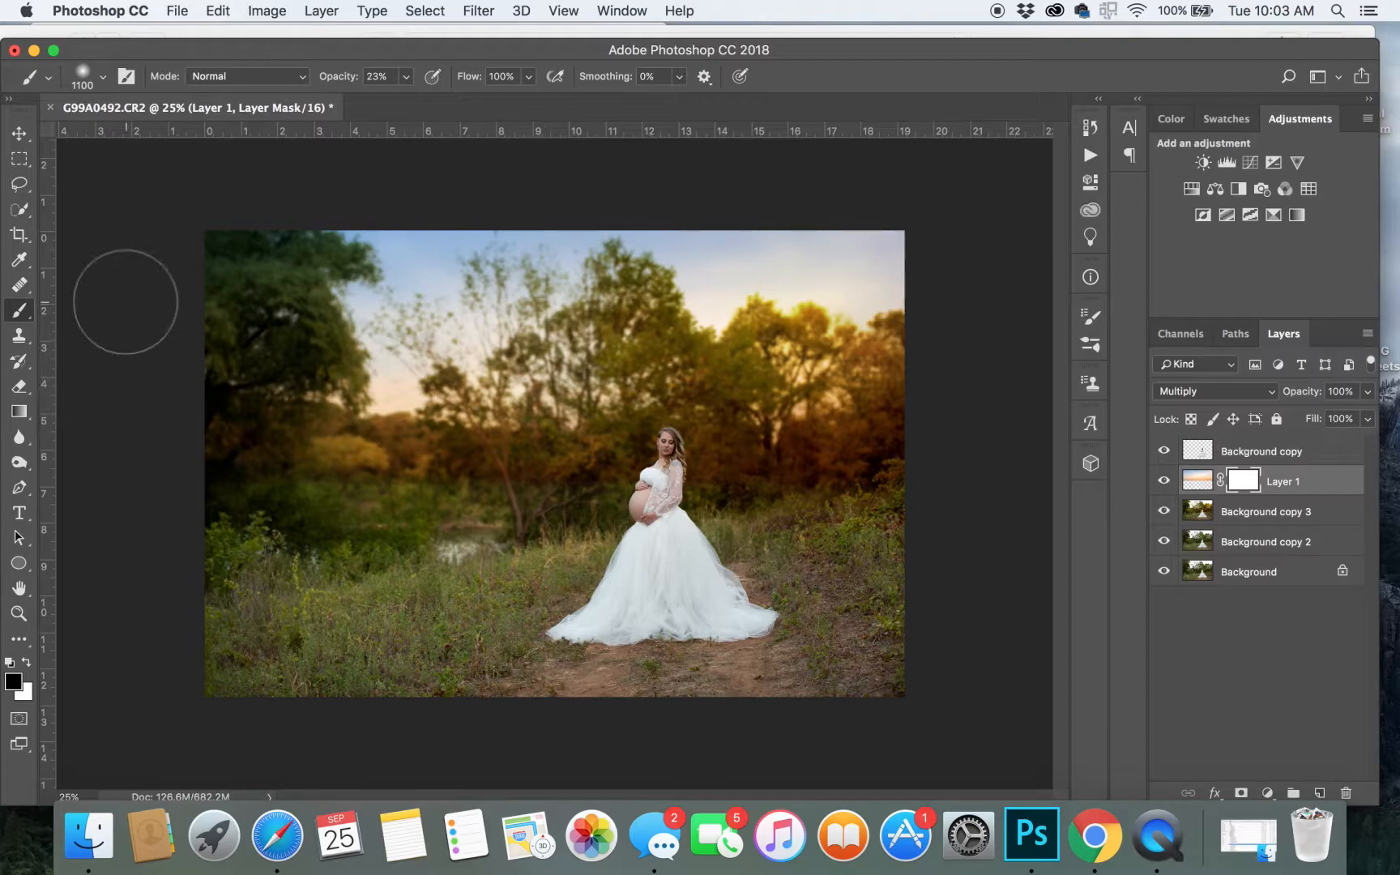
{"action": "left_click", "coordinate": [406, 76]}
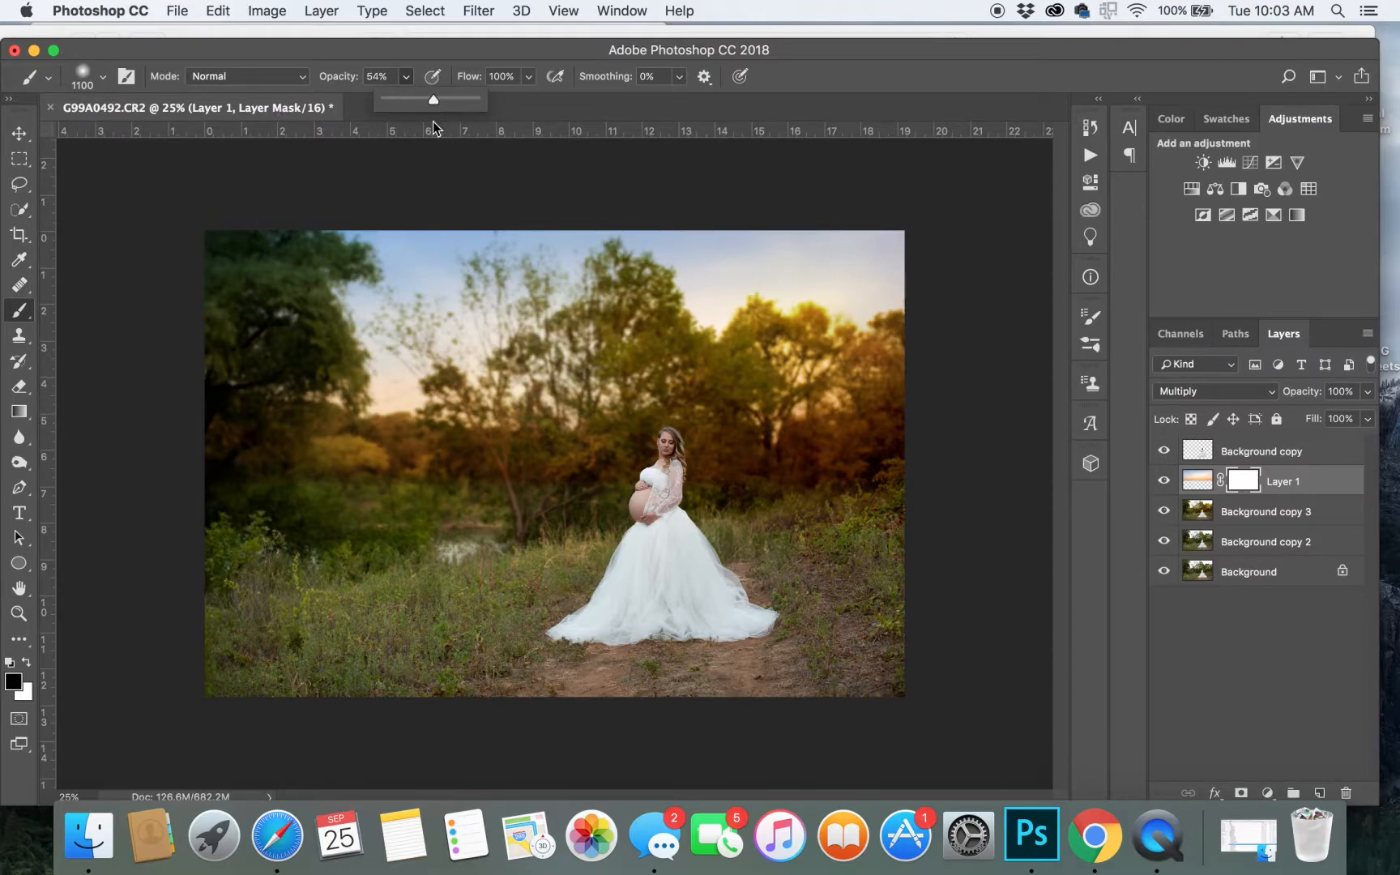
{"action": "key", "text": "bracketright"}
{"action": "key", "text": "bracketright"}
{"action": "key", "text": "bracketright"}
{"action": "key", "text": "bracketright"}
{"action": "key", "text": "bracketright"}
{"action": "key", "text": "bracketright"}
{"action": "key", "text": "bracketright"}
{"action": "key", "text": "bracketright"}
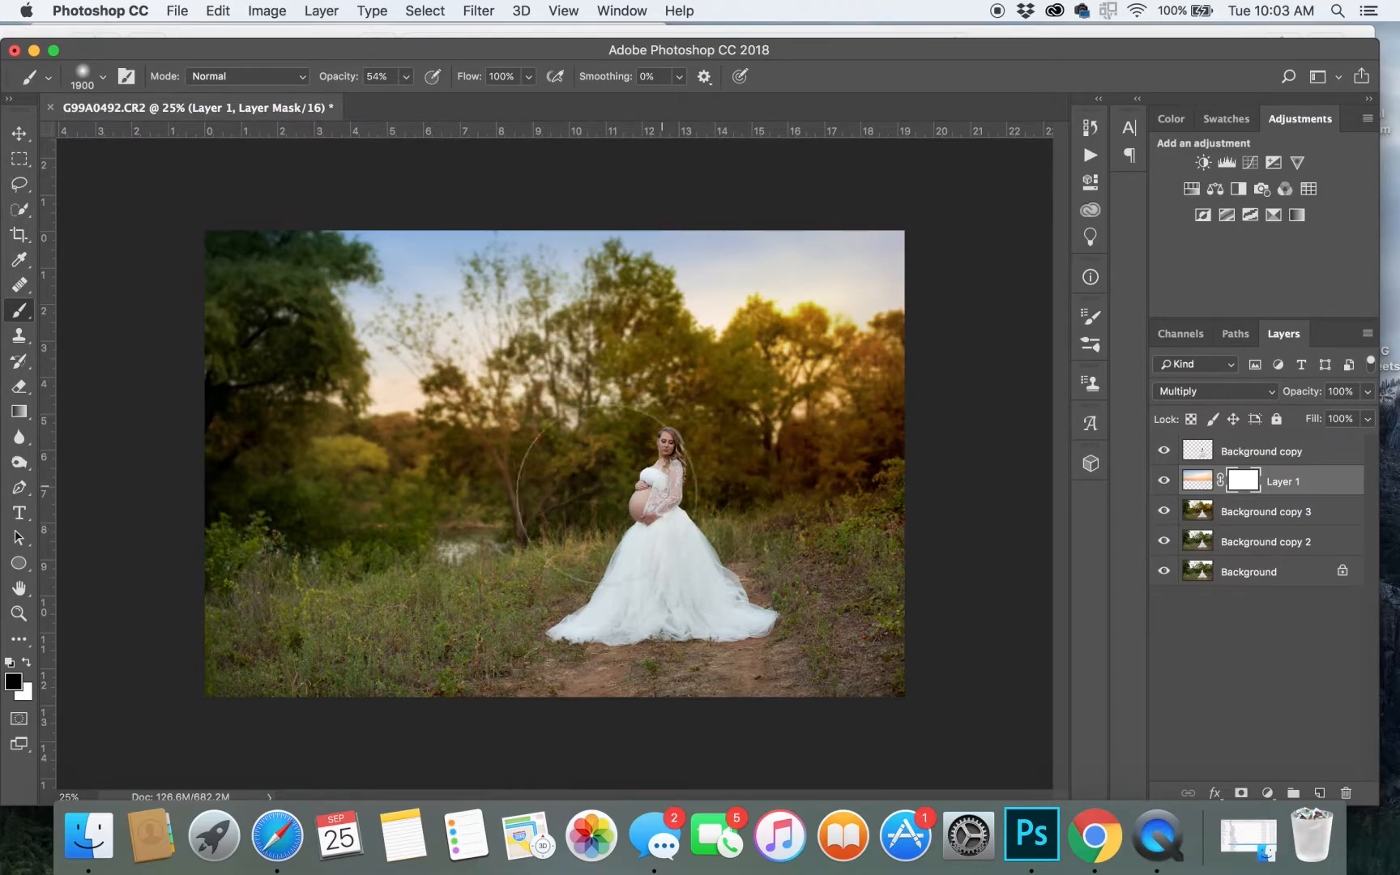
{"action": "left_click_drag", "start_coordinate": [880, 553], "coordinate": [883, 554]}
Compare the portrait with and without the masked sky layer.
{"action": "left_click", "coordinate": [1164, 482]}
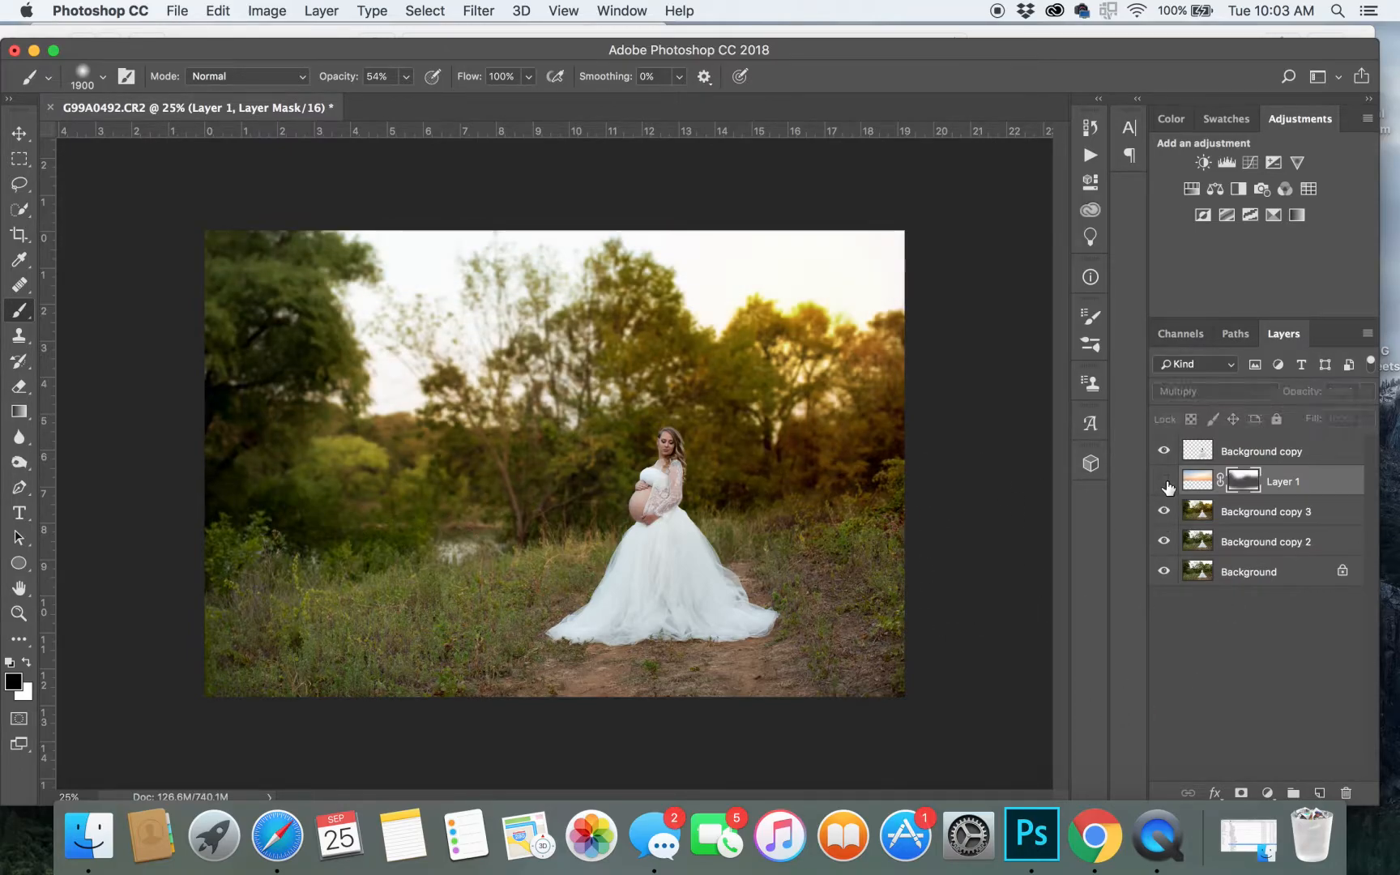
{"action": "left_click", "coordinate": [1164, 482]}
{"action": "left_click", "coordinate": [1164, 482]}
{"action": "left_click", "coordinate": [1164, 482]}
{"action": "left_click", "coordinate": [1164, 482]}
{"action": "left_click", "coordinate": [1164, 482]}
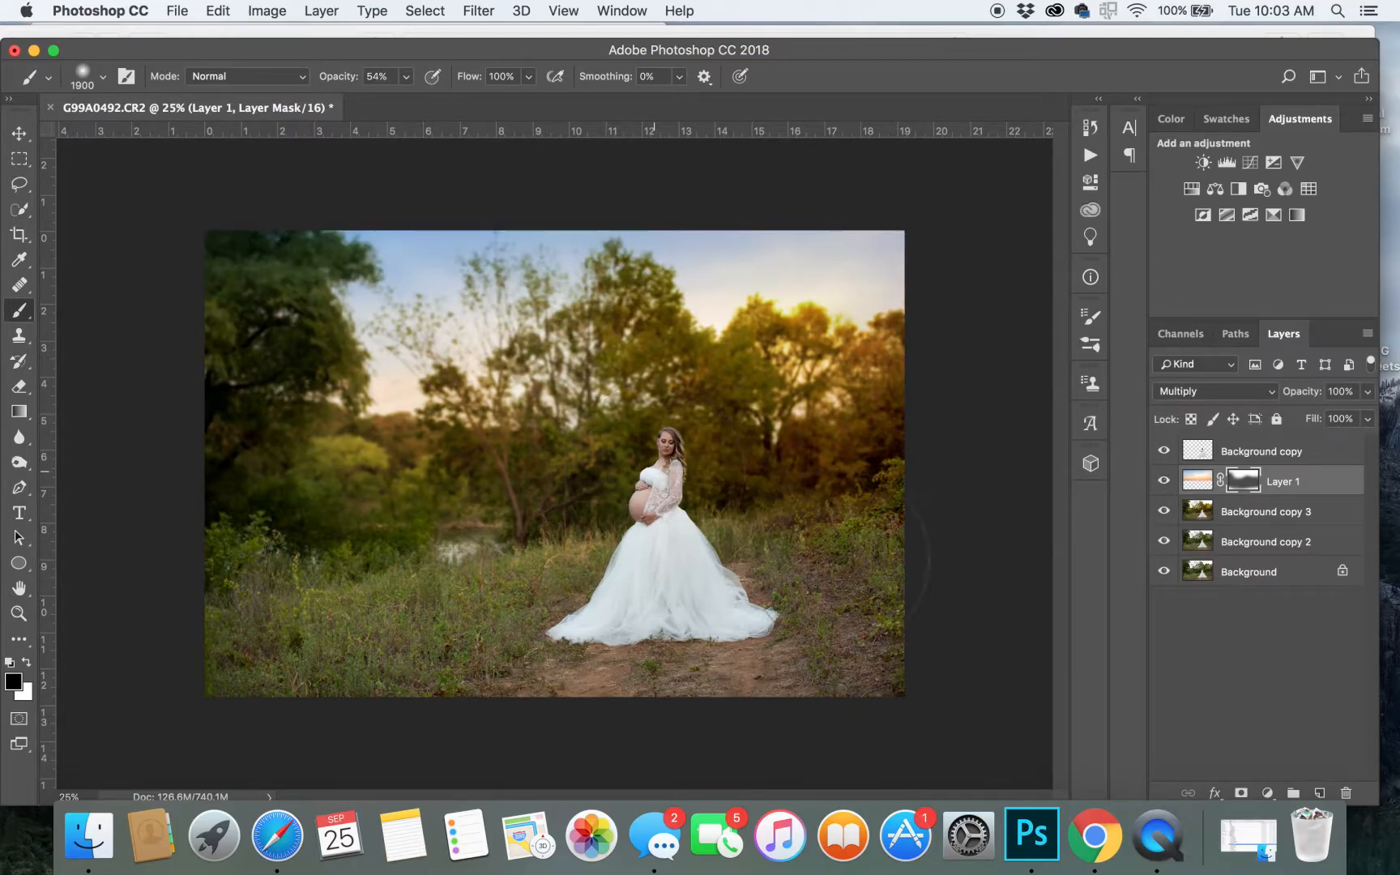
{"action": "left_click", "coordinate": [1164, 482]}
{"action": "left_click", "coordinate": [1164, 482]}
Merge the masked sky down into Background copy 3 and duplicate the merged layer.
{"action": "key", "text": "super+e"}
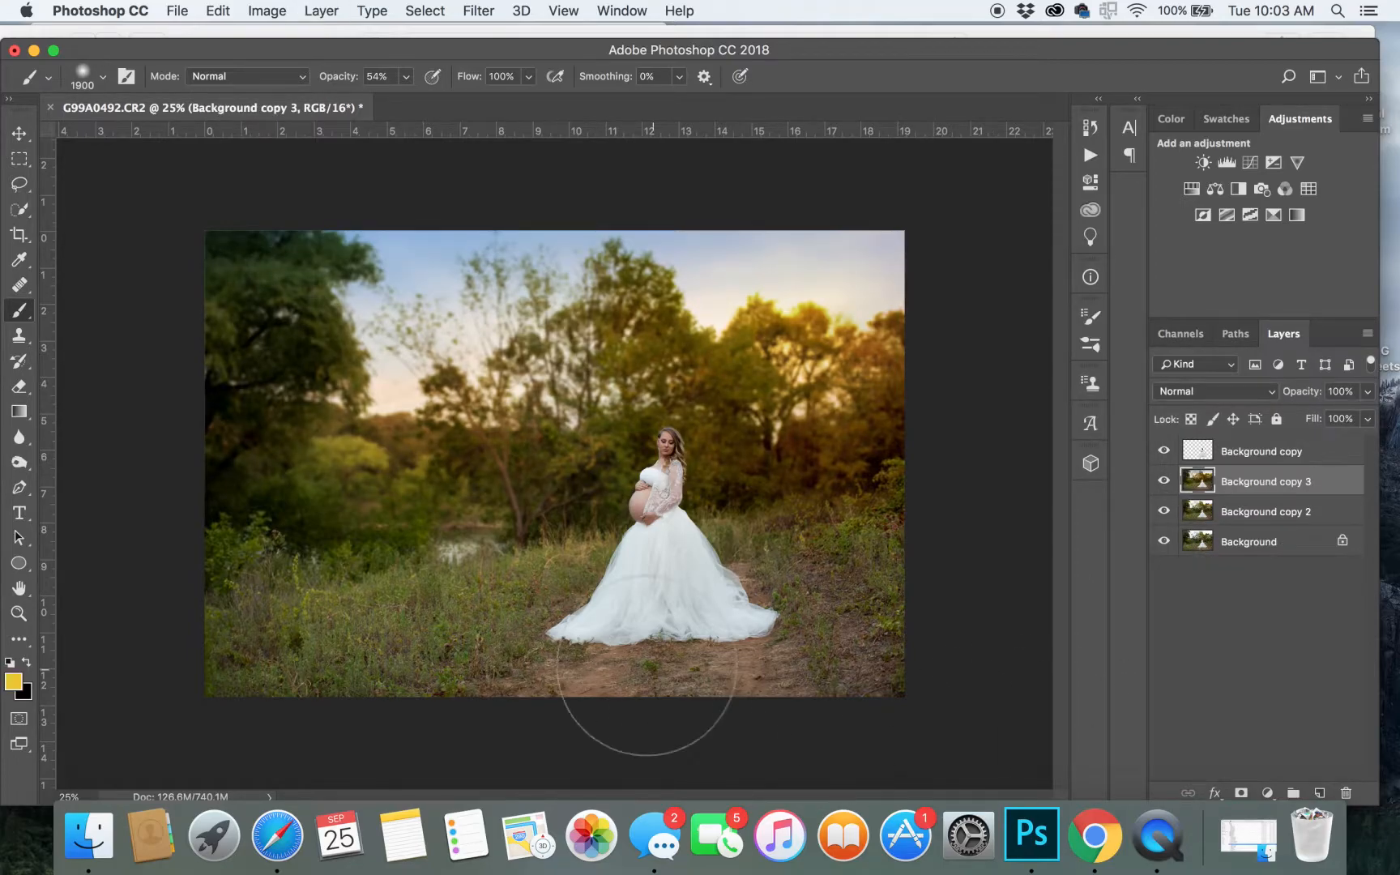
{"action": "key", "text": "super+j"}
Add a new empty layer above Background copy 4 and set its blend mode to Overlay.
{"action": "key", "text": "super+shift+n"}
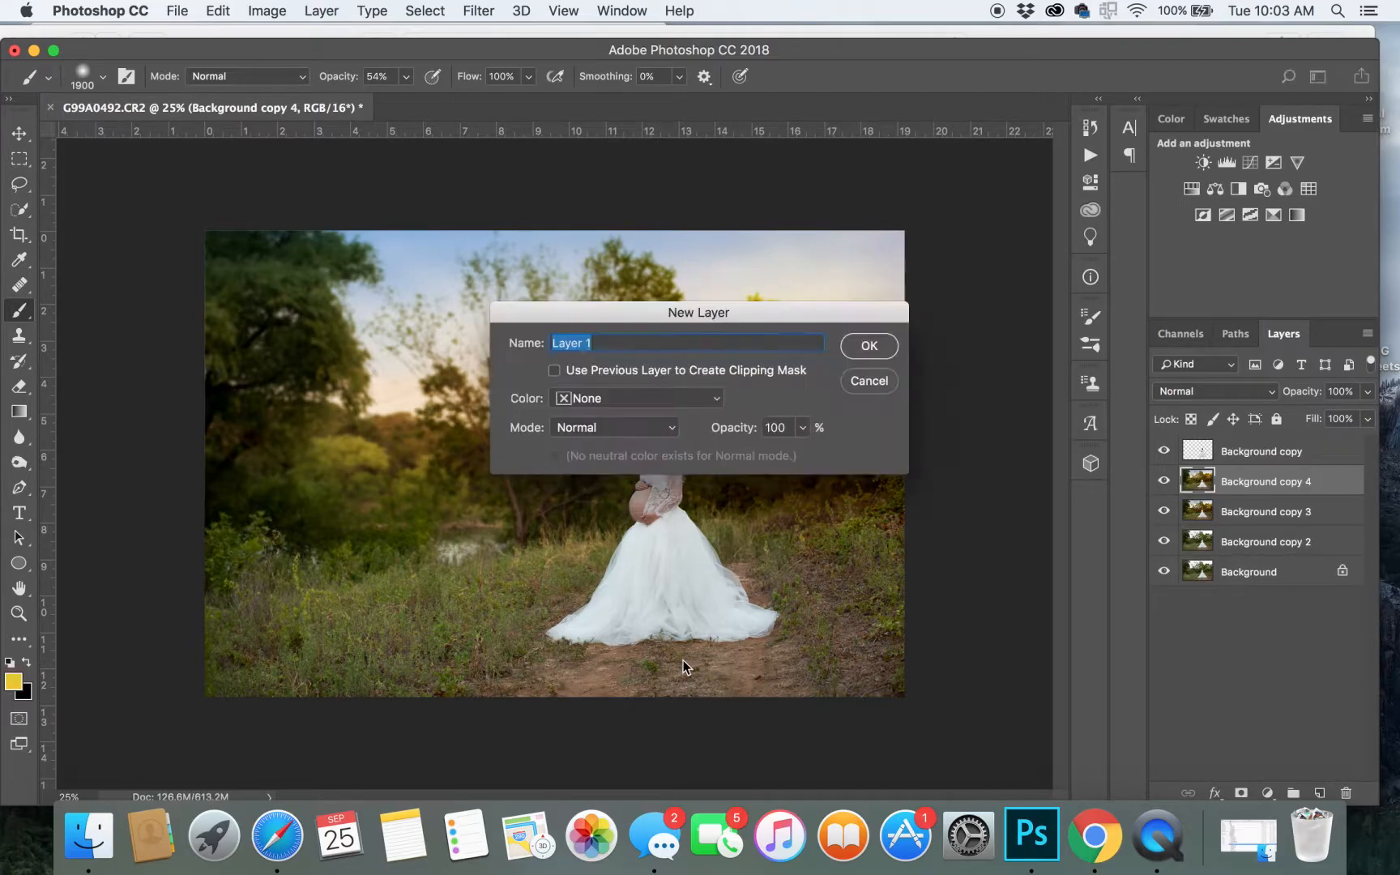
{"action": "key", "text": "Return"}
{"action": "left_click", "coordinate": [1183, 392]}
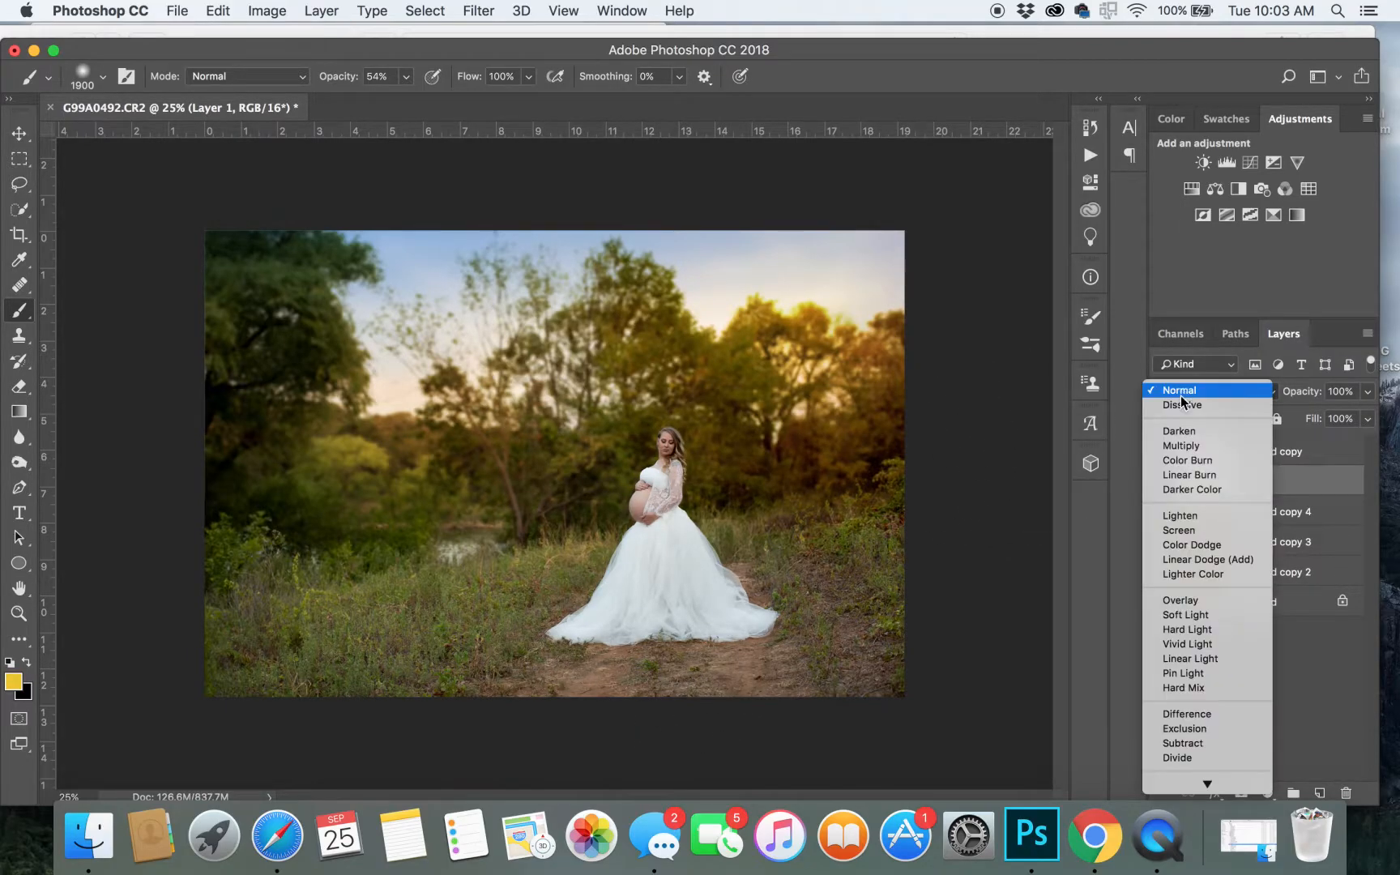
{"action": "left_click", "coordinate": [1179, 600]}
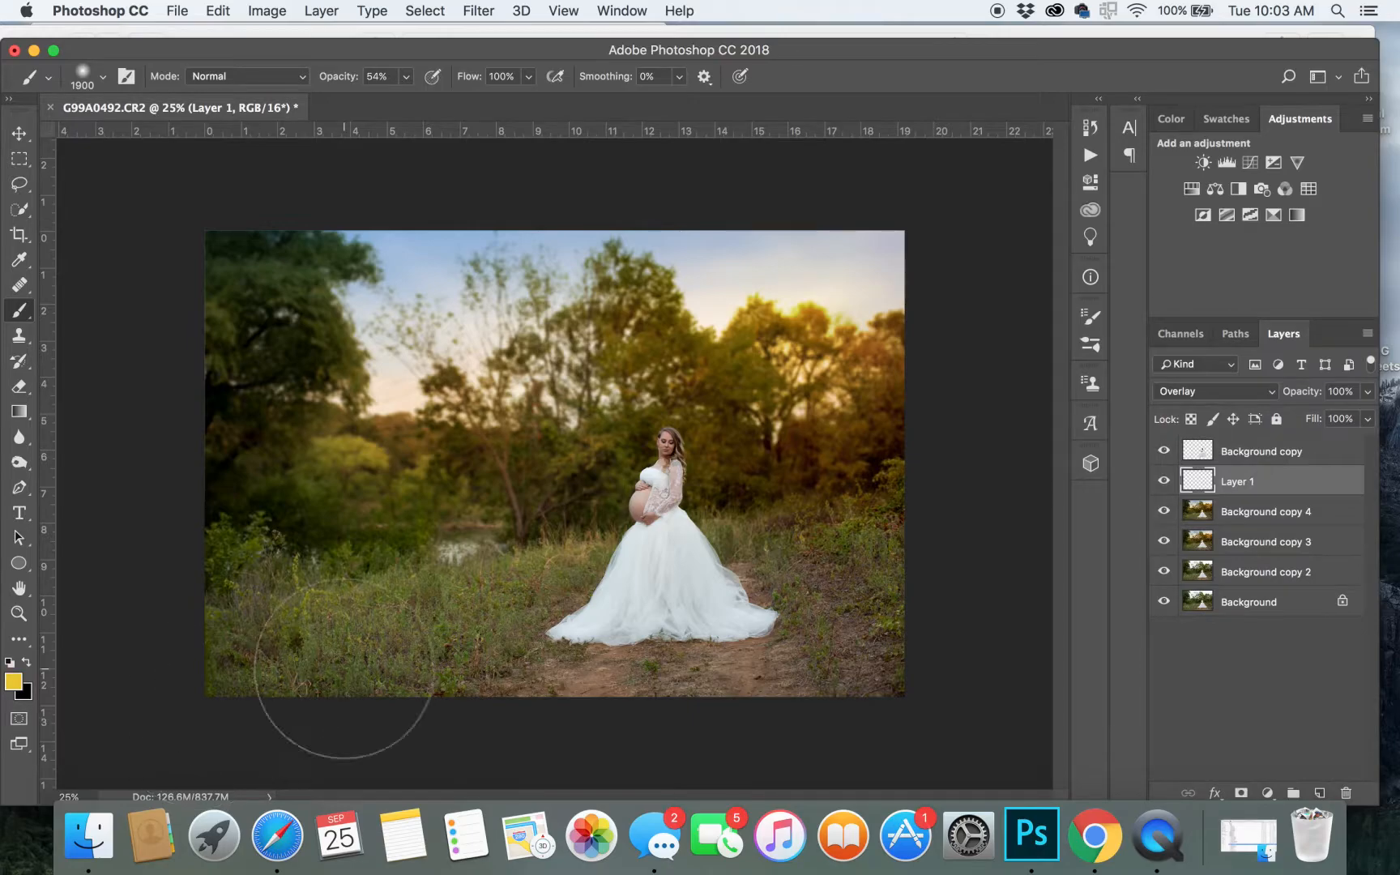
Paint dark green #194205 over the grass and path on the Overlay layer with a 1300-pixel brush at 28% opacity.
{"action": "left_click", "coordinate": [14, 681]}
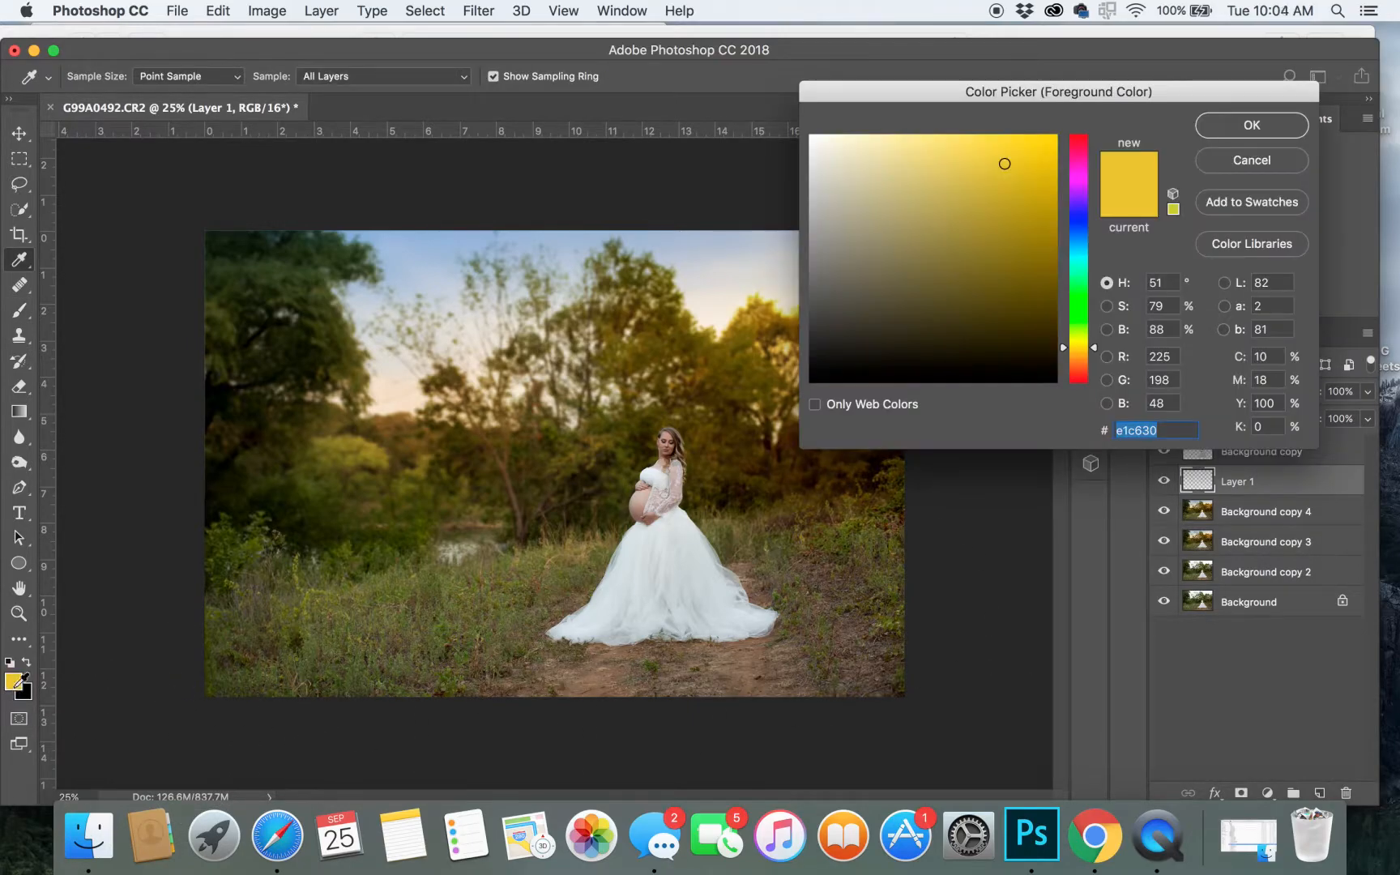
{"action": "left_click", "coordinate": [1078, 314]}
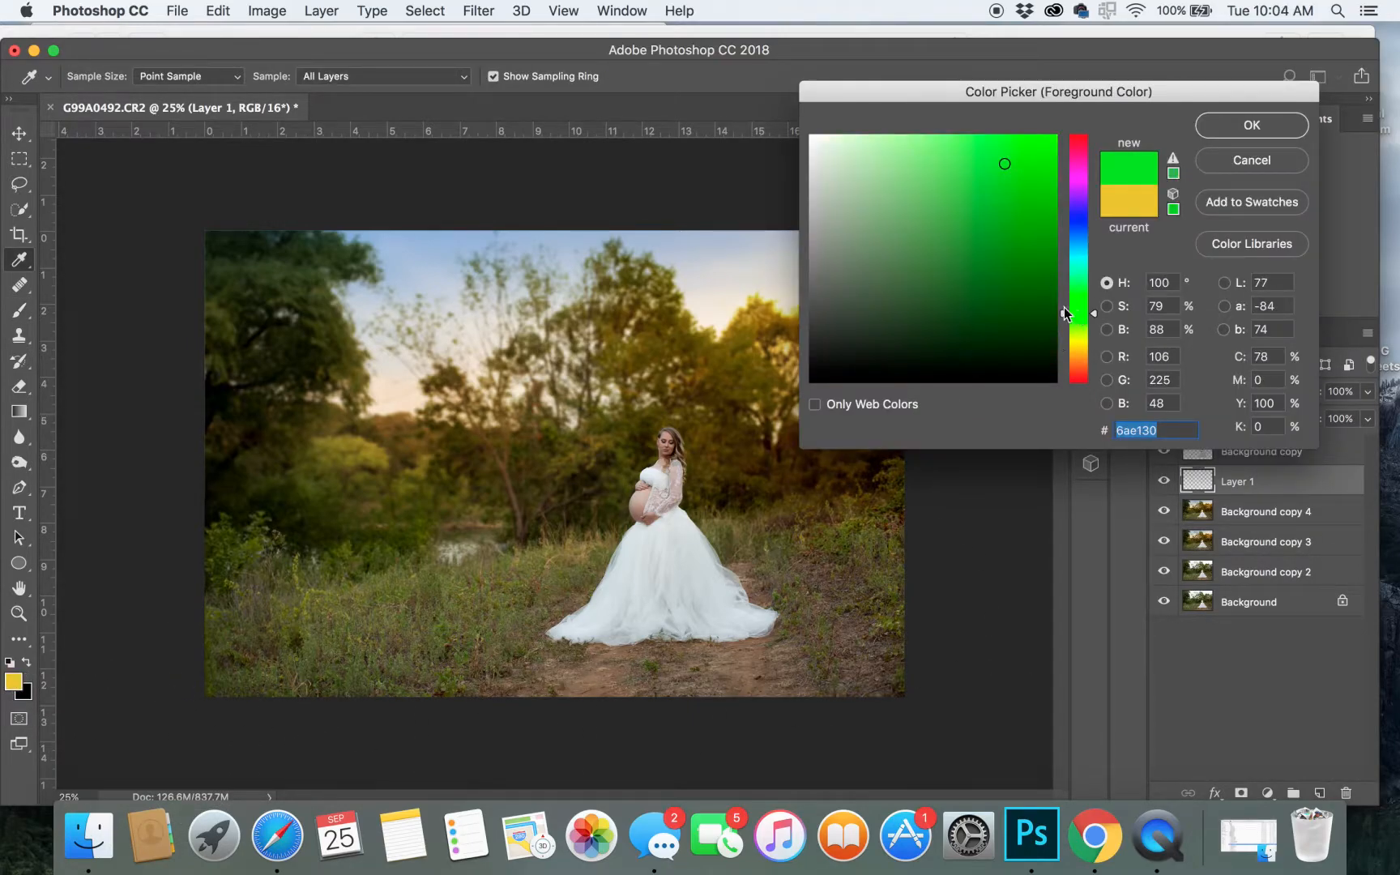
{"action": "left_click", "coordinate": [1039, 318]}
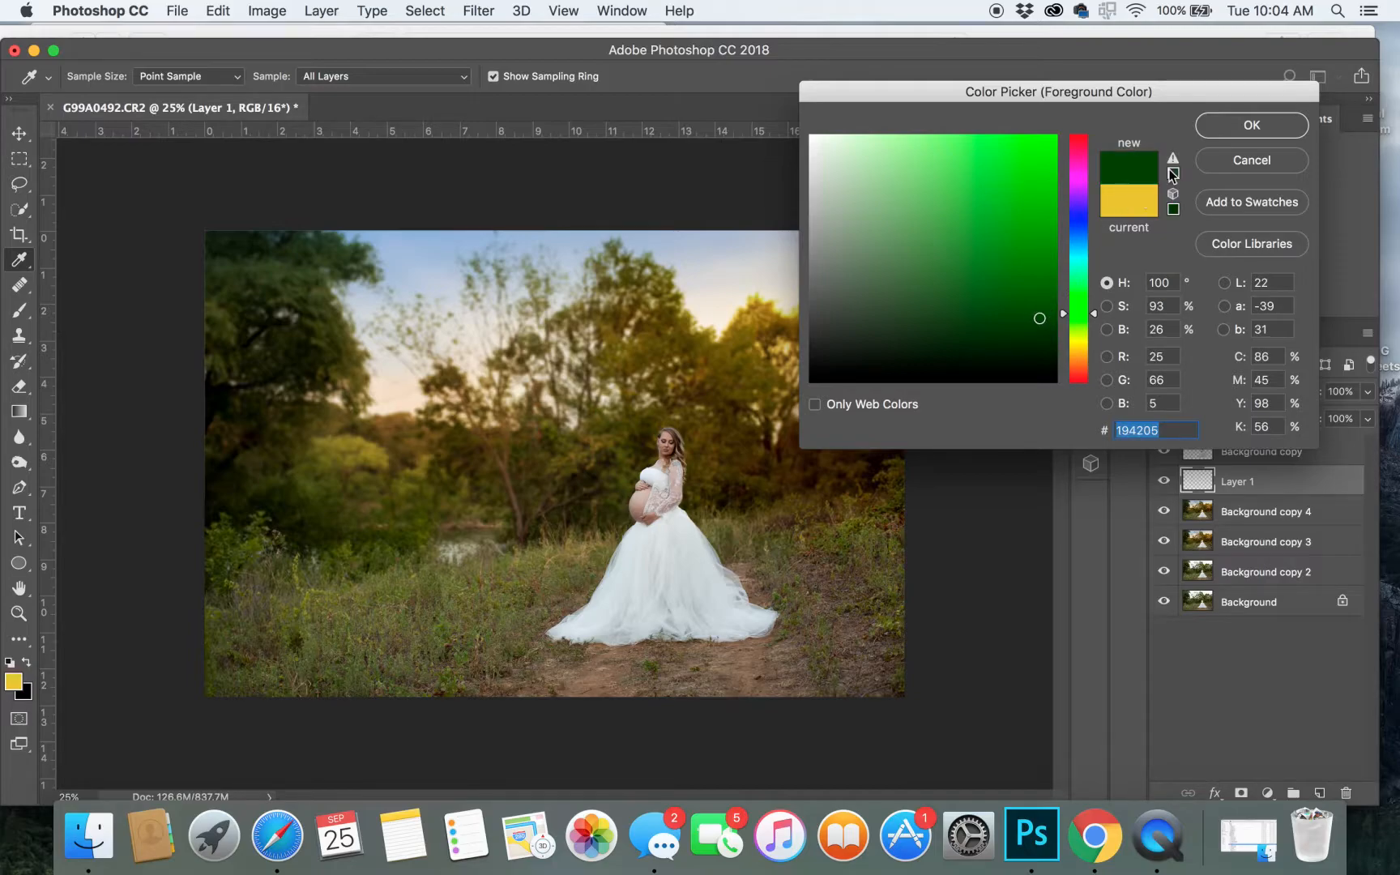
{"action": "left_click", "coordinate": [1272, 136]}
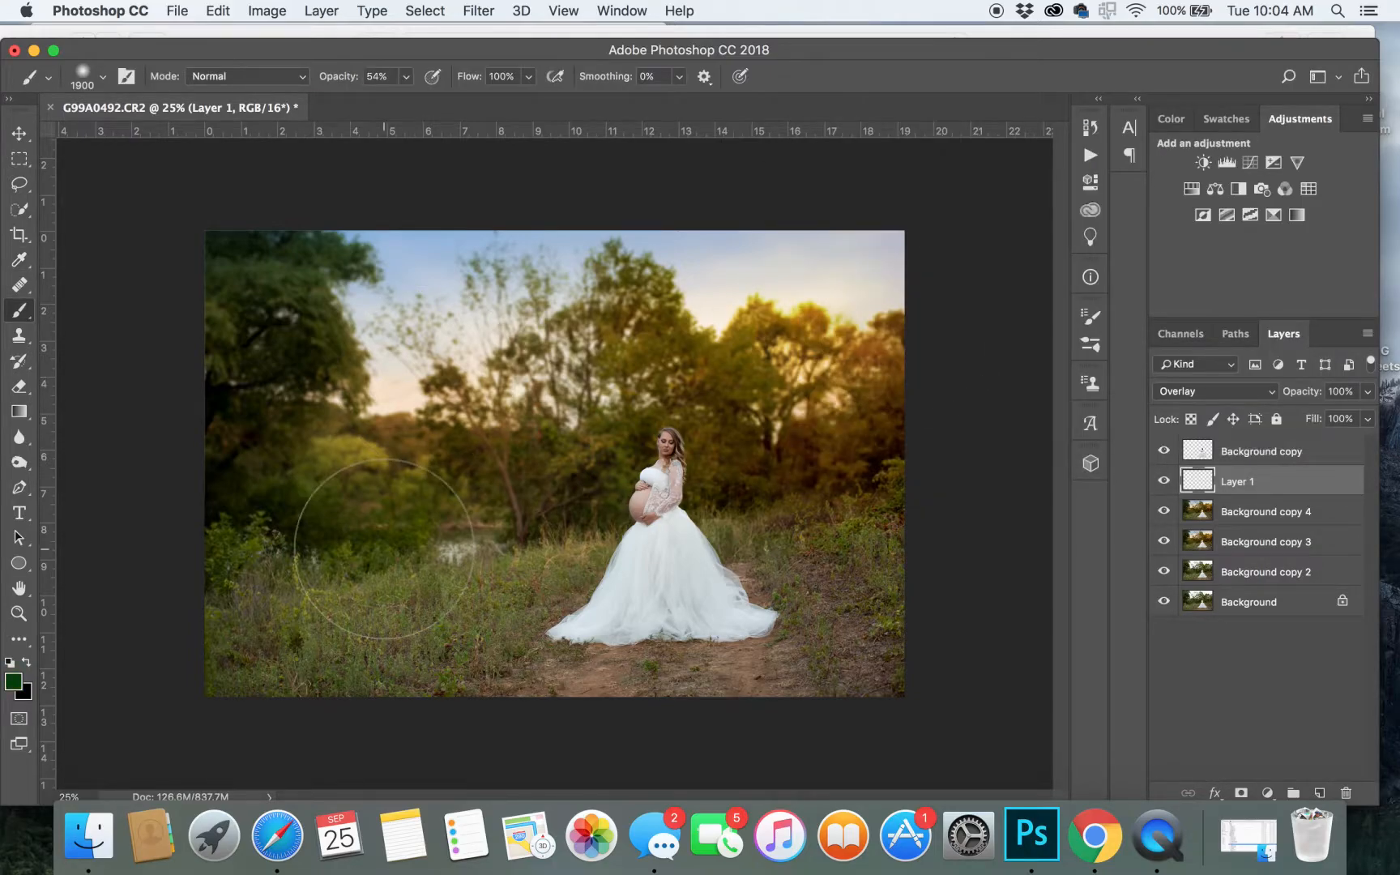
{"action": "key", "text": "bracketleft"}
{"action": "key", "text": "bracketleft"}
{"action": "key", "text": "bracketleft"}
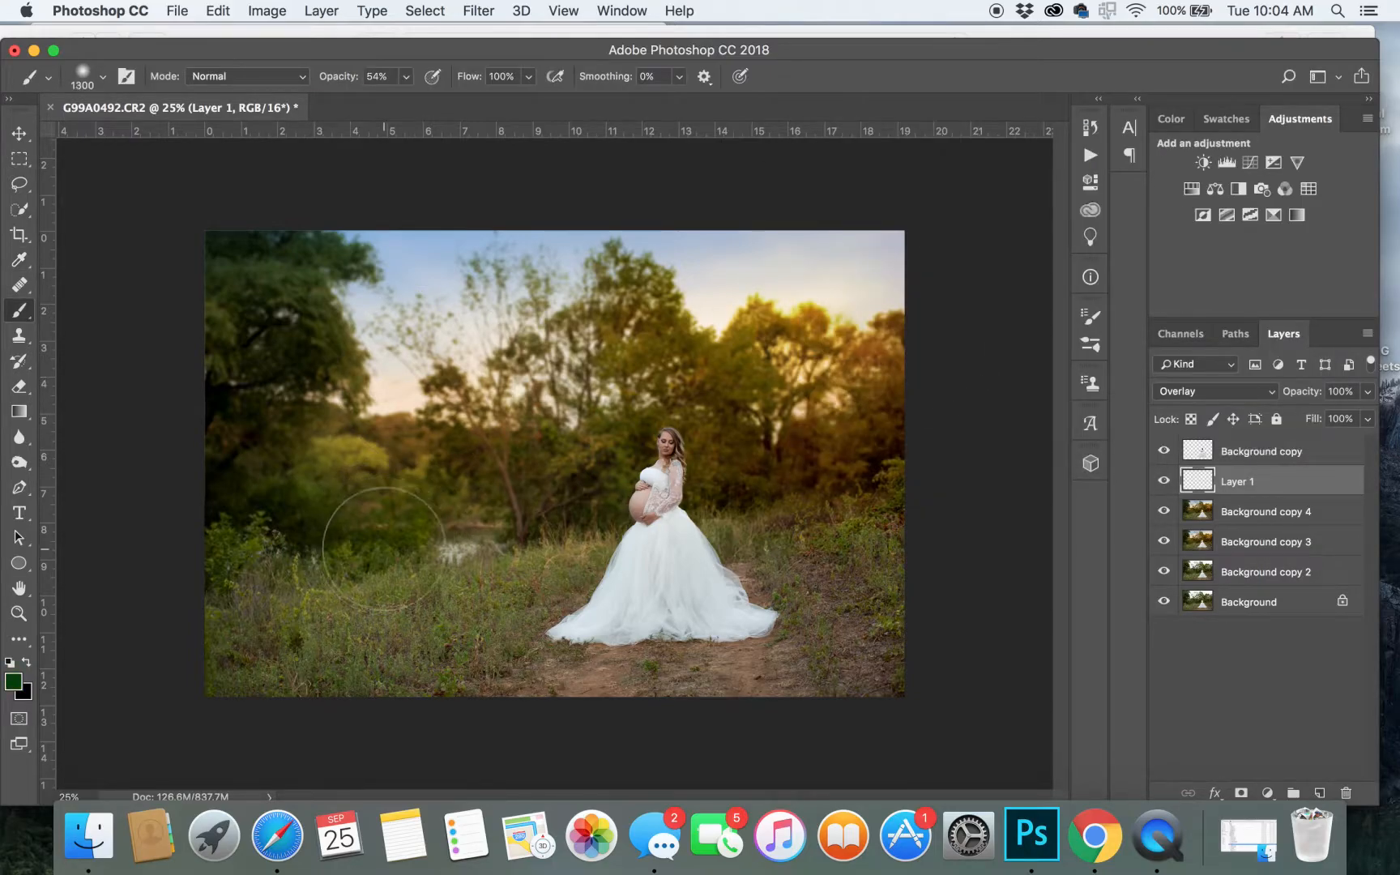
{"action": "left_click", "coordinate": [409, 76]}
{"action": "mouse_move", "coordinate": [390, 653]}
{"action": "left_mouse_down"}
{"action": "mouse_move", "coordinate": [229, 635]}
{"action": "mouse_move", "coordinate": [429, 665]}
{"action": "mouse_move", "coordinate": [493, 633]}
{"action": "mouse_move", "coordinate": [602, 664]}
{"action": "mouse_move", "coordinate": [711, 665]}
{"action": "mouse_move", "coordinate": [810, 629]}
{"action": "mouse_move", "coordinate": [825, 606]}
{"action": "mouse_move", "coordinate": [773, 596]}
{"action": "mouse_move", "coordinate": [810, 587]}
{"action": "mouse_move", "coordinate": [856, 635]}
{"action": "mouse_move", "coordinate": [842, 700]}
{"action": "mouse_move", "coordinate": [716, 667]}
{"action": "mouse_move", "coordinate": [567, 676]}
{"action": "mouse_move", "coordinate": [596, 621]}
{"action": "mouse_move", "coordinate": [573, 624]}
{"action": "mouse_move", "coordinate": [424, 724]}
{"action": "mouse_move", "coordinate": [188, 670]}
{"action": "mouse_move", "coordinate": [271, 704]}
{"action": "mouse_move", "coordinate": [460, 679]}
{"action": "left_mouse_up"}
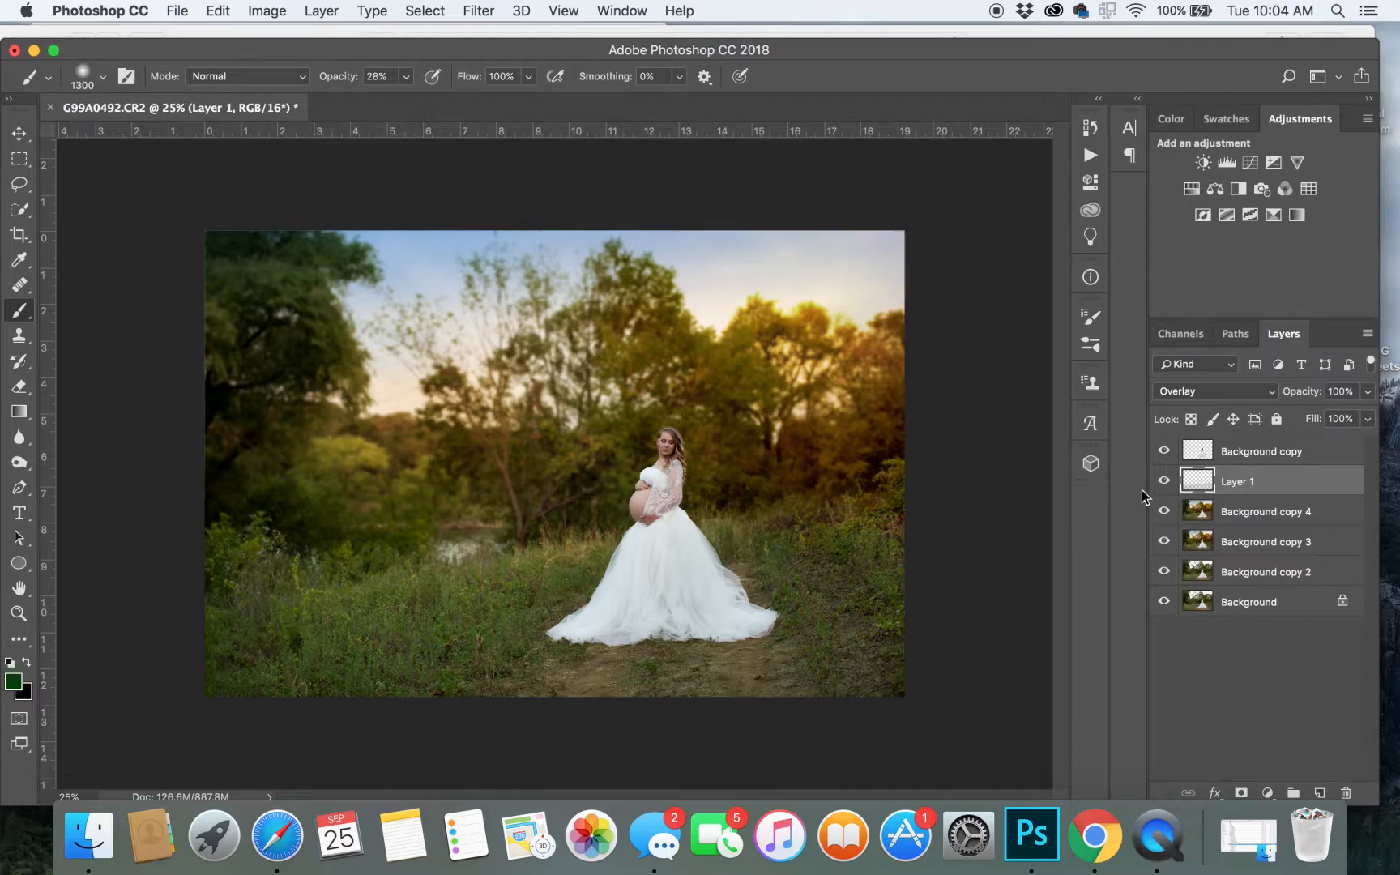
Paint gold #a2880d highlights on the grass on both sides of the woman with a 700-pixel brush at 28% opacity.
{"action": "left_click", "coordinate": [14, 682]}
{"action": "left_click", "coordinate": [1080, 342]}
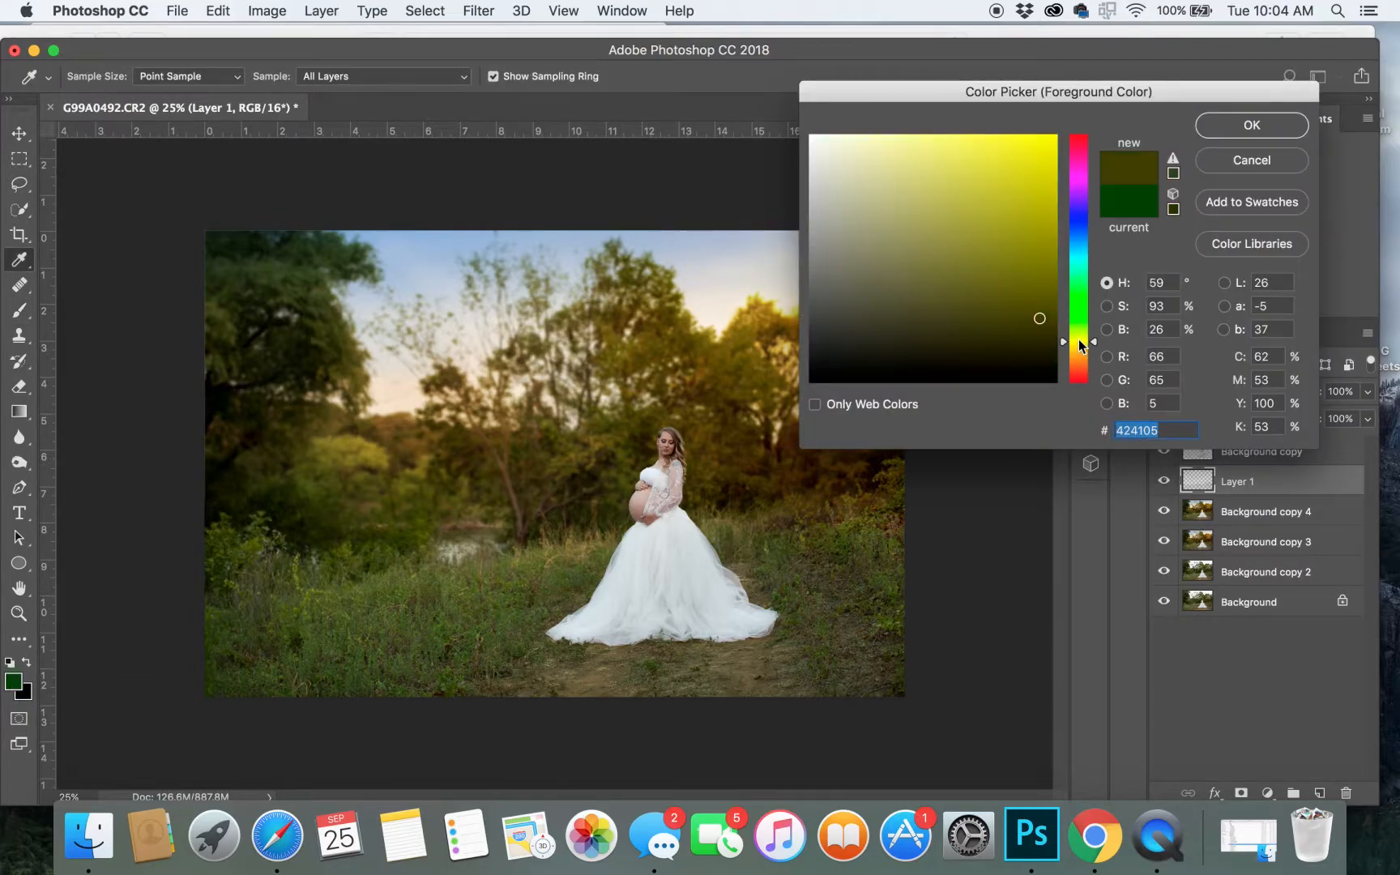
{"action": "left_click", "coordinate": [1075, 349]}
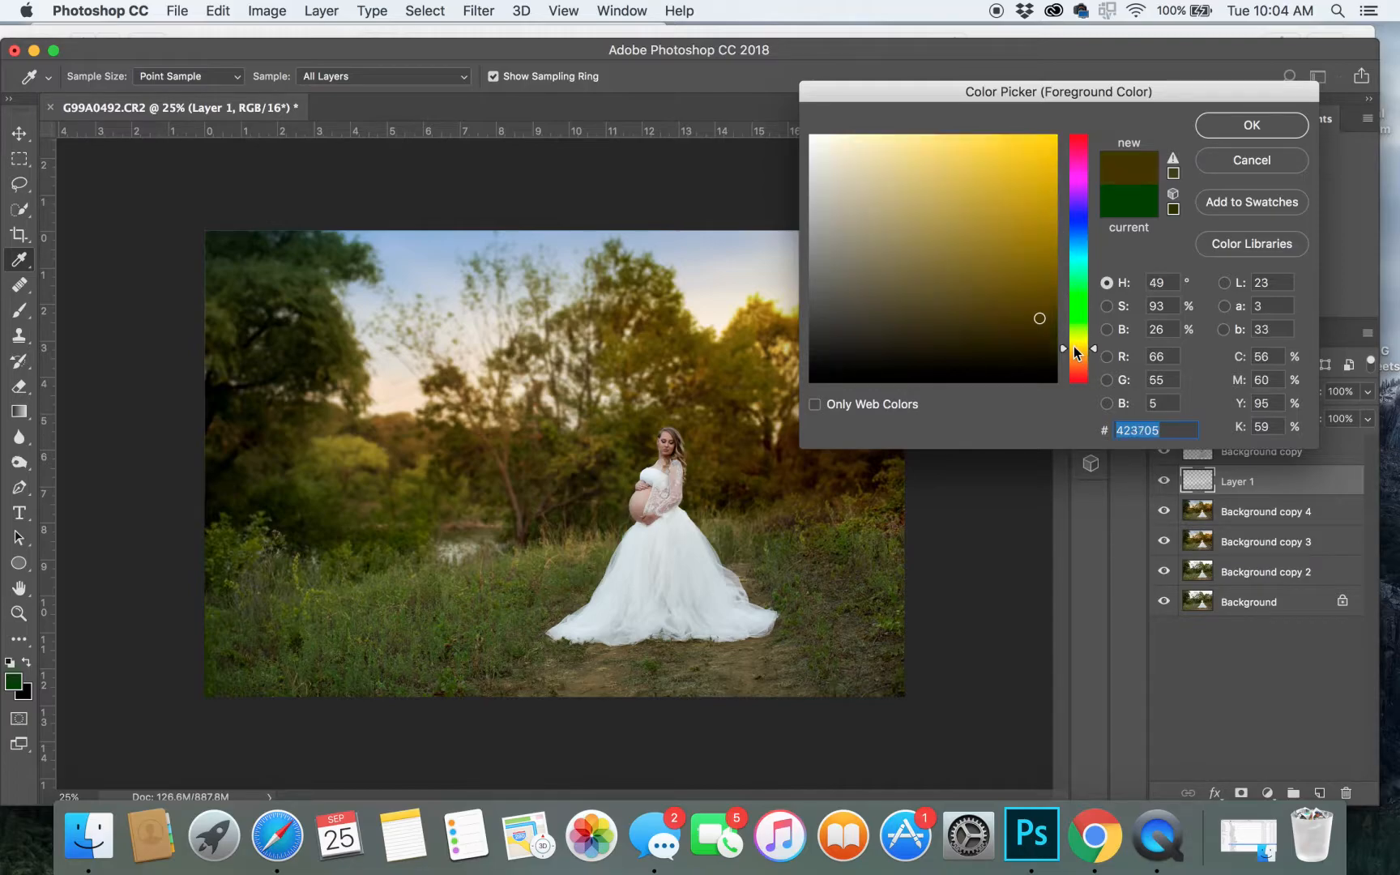
{"action": "left_click", "coordinate": [1037, 223]}
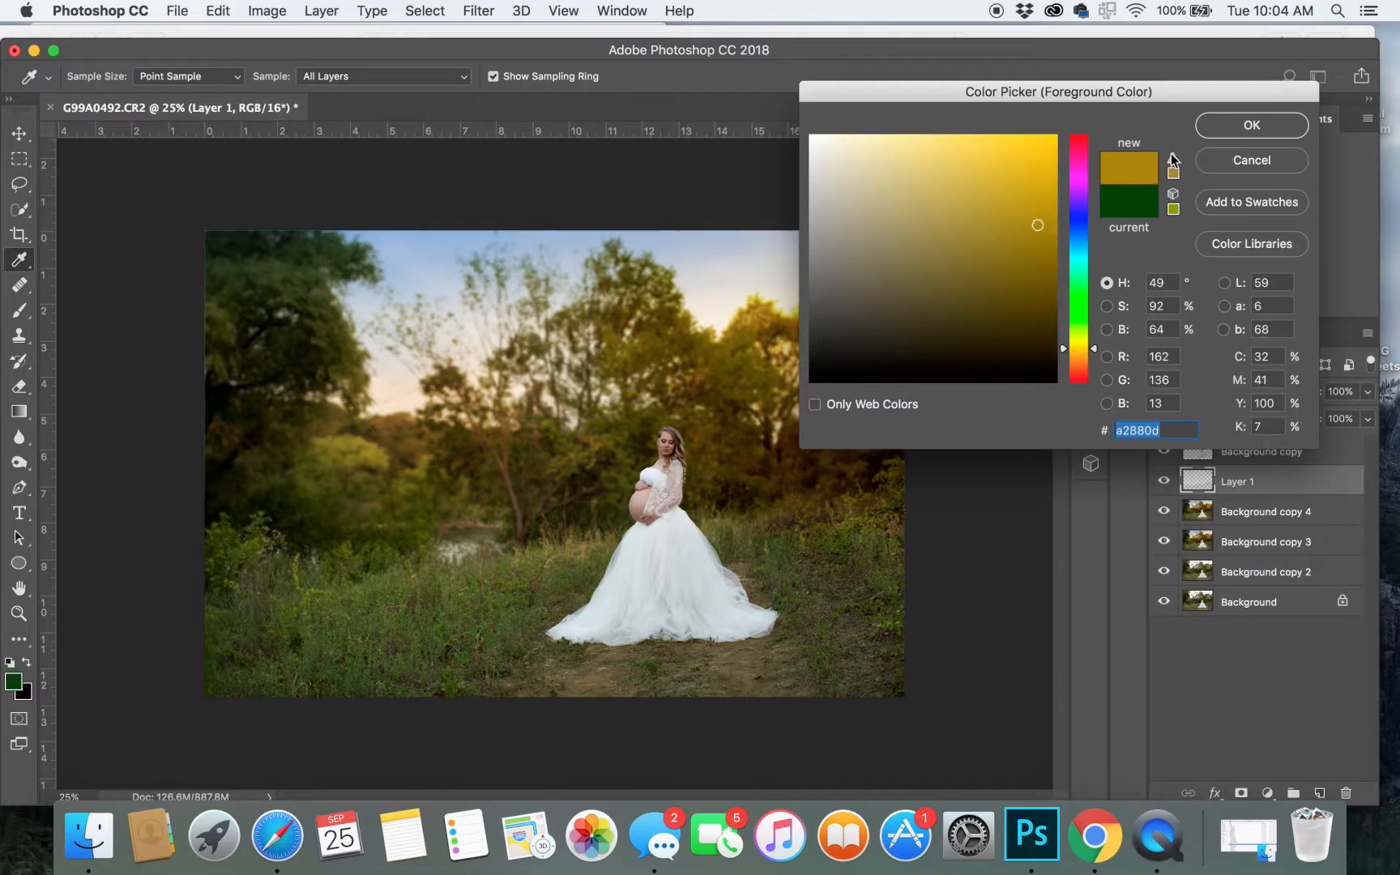
{"action": "left_click", "coordinate": [1252, 124]}
{"action": "key", "text": "bracketleft"}
{"action": "key", "text": "bracketleft"}
{"action": "key", "text": "bracketleft"}
{"action": "key", "text": "bracketleft"}
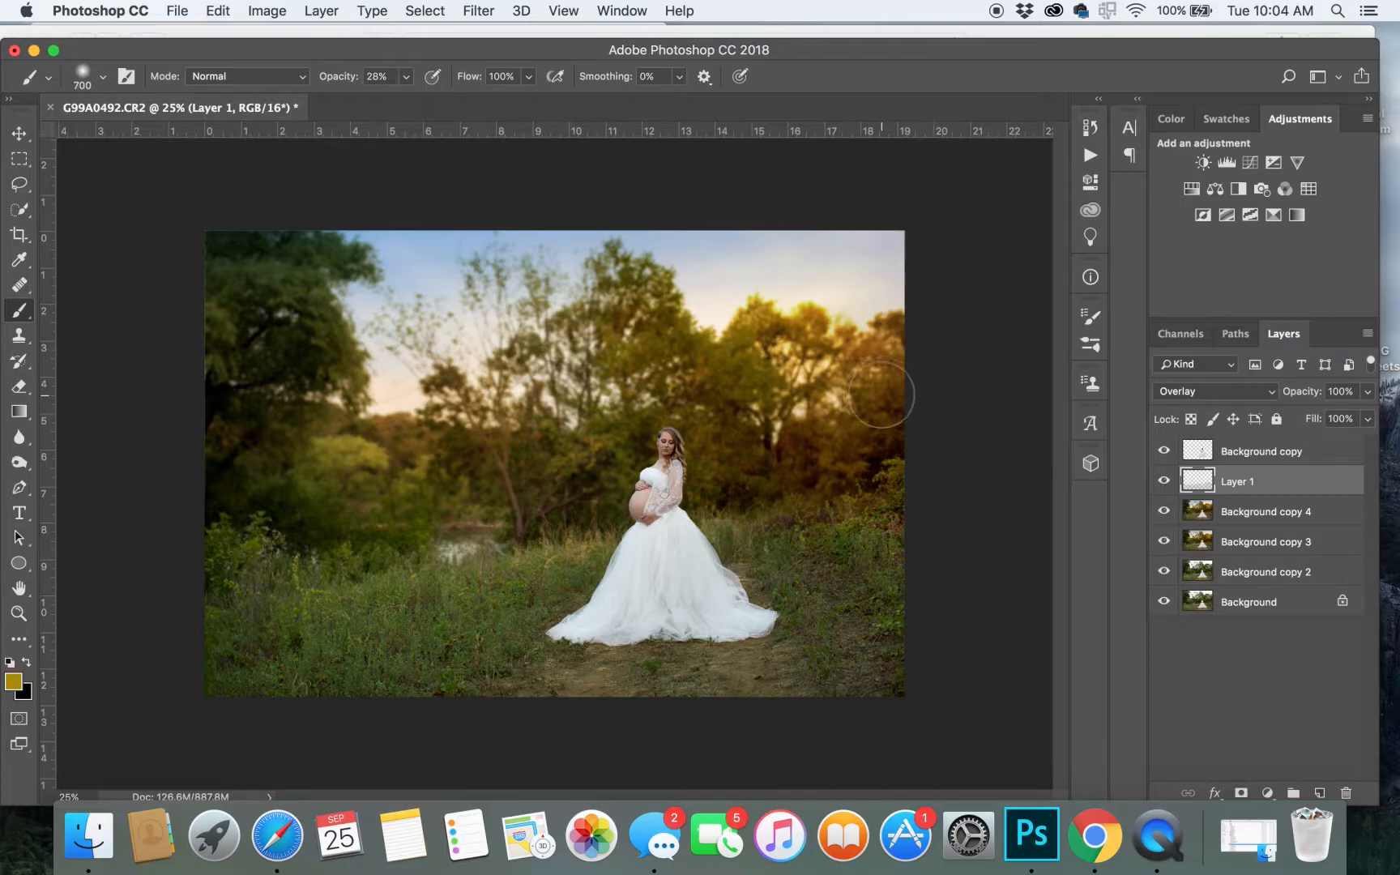
{"action": "left_click", "coordinate": [595, 545]}
{"action": "left_click", "coordinate": [722, 515]}
{"action": "left_click", "coordinate": [838, 513]}
Lower the brush opacity to 15% and paint softer gold over the grass and trees in the photo's left half.
{"action": "left_click", "coordinate": [404, 78]}
{"action": "left_click", "coordinate": [392, 101]}
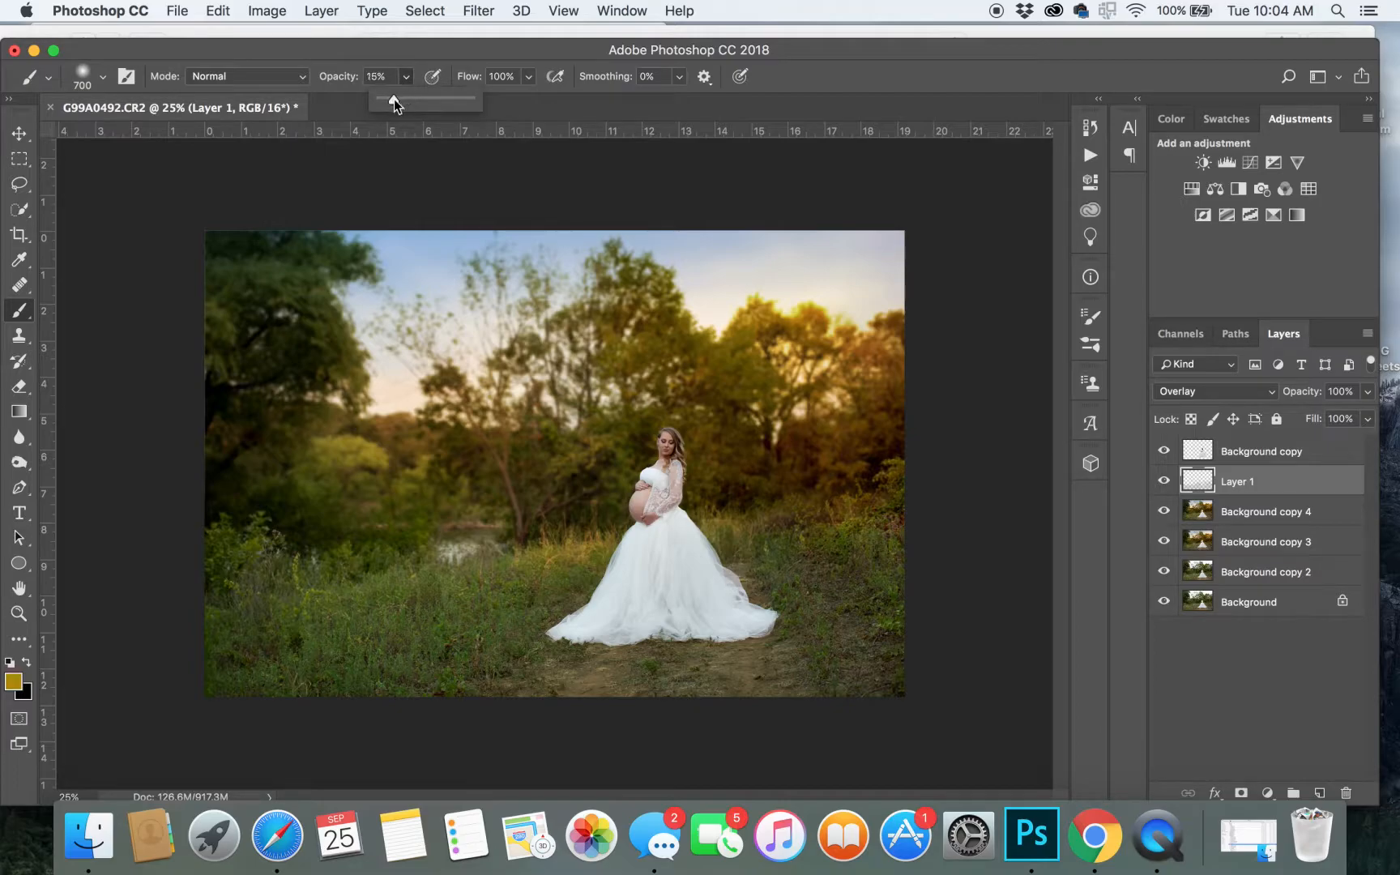
{"action": "left_click", "coordinate": [328, 580]}
{"action": "left_click", "coordinate": [259, 537]}
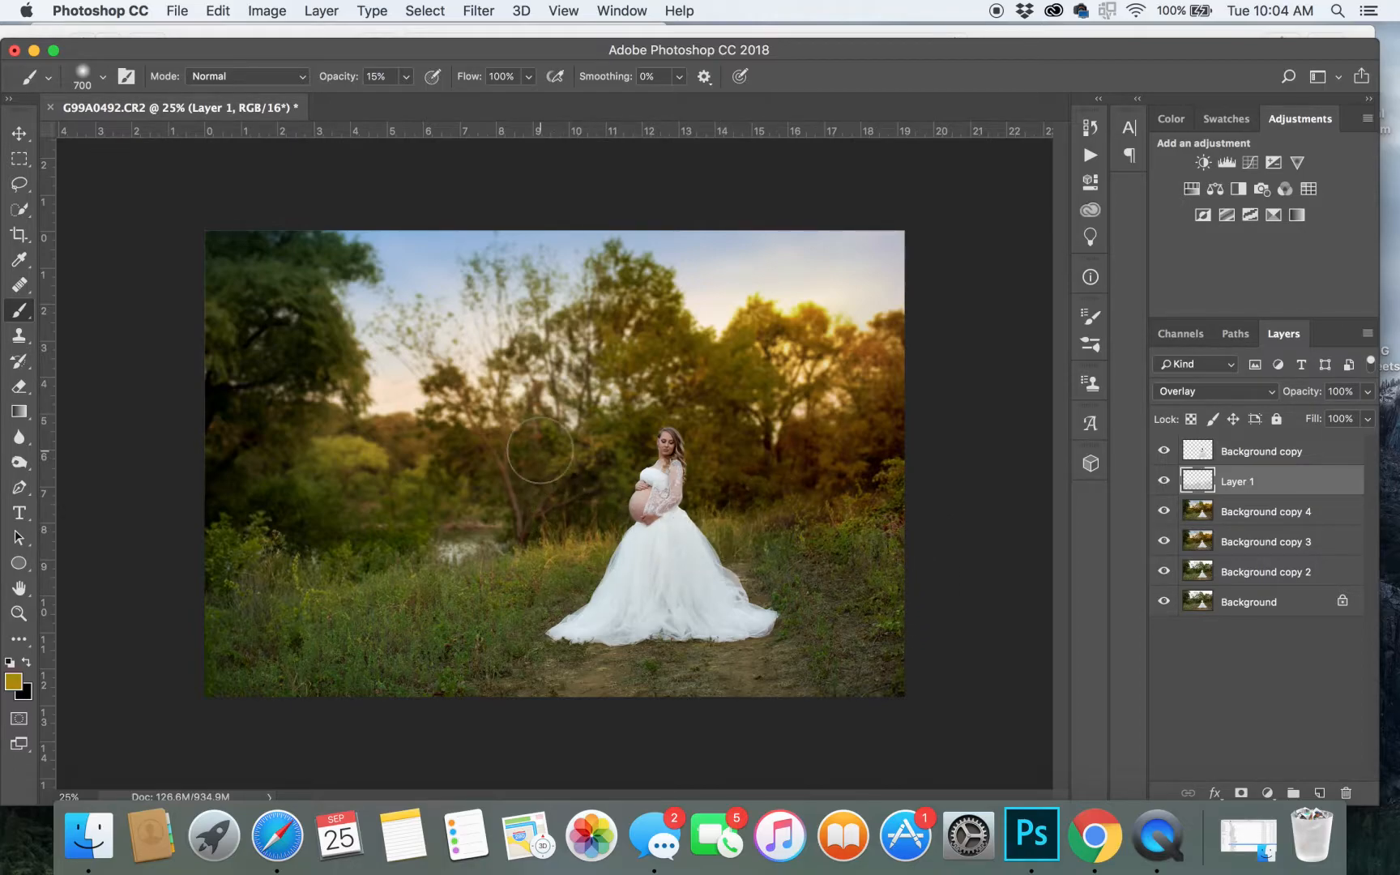
{"action": "mouse_move", "coordinate": [408, 454]}
{"action": "left_mouse_down"}
{"action": "mouse_move", "coordinate": [359, 450]}
{"action": "mouse_move", "coordinate": [440, 590]}
{"action": "mouse_move", "coordinate": [293, 334]}
{"action": "mouse_move", "coordinate": [354, 342]}
{"action": "left_mouse_up"}
Merge the painted color into Background copy 4 and add a new layer above it in Overlay mode.
{"action": "key", "text": "super+e"}
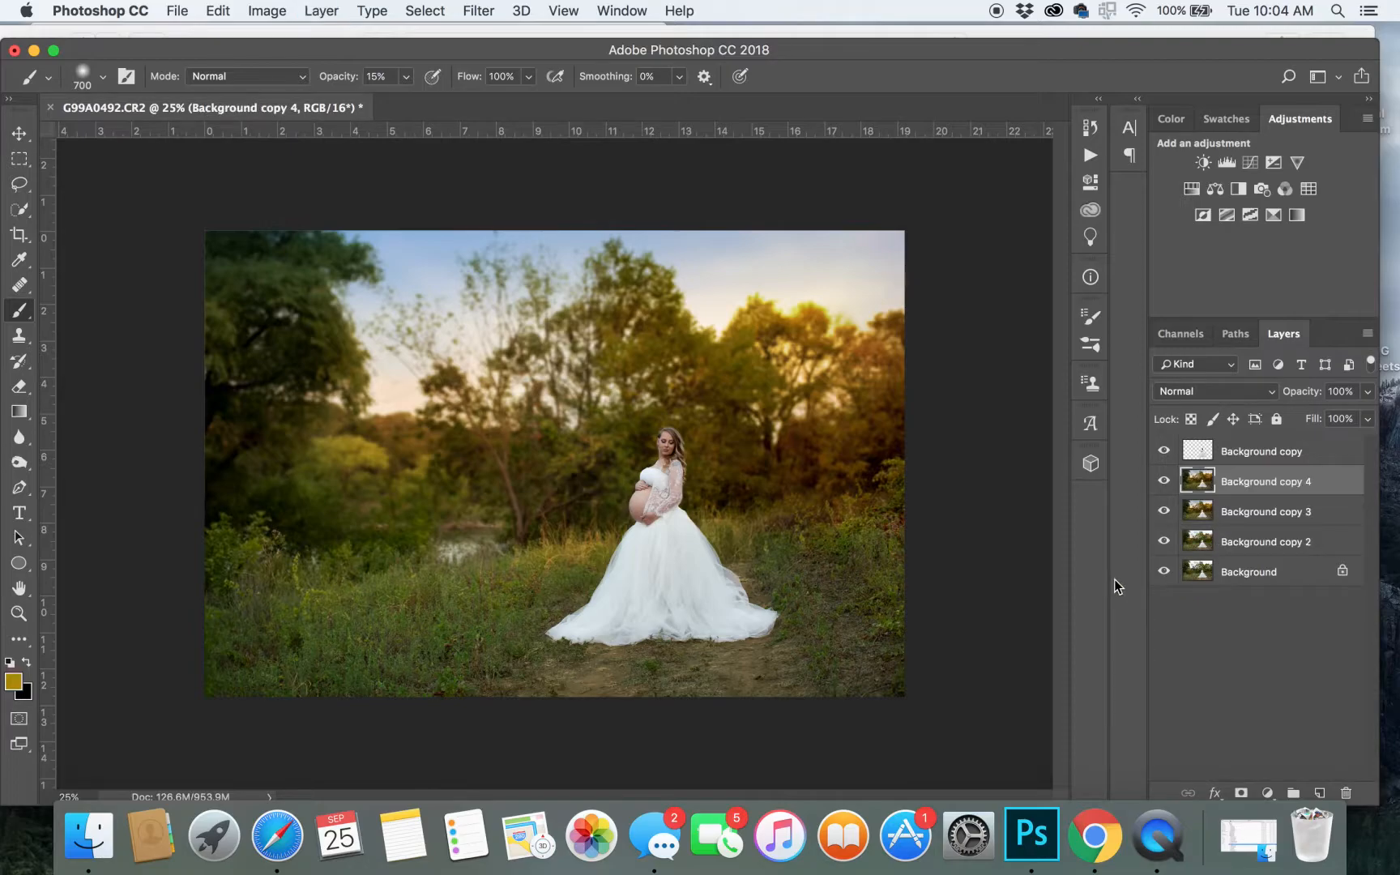
{"action": "key", "text": "super+shift+n"}
{"action": "key", "text": "Return"}
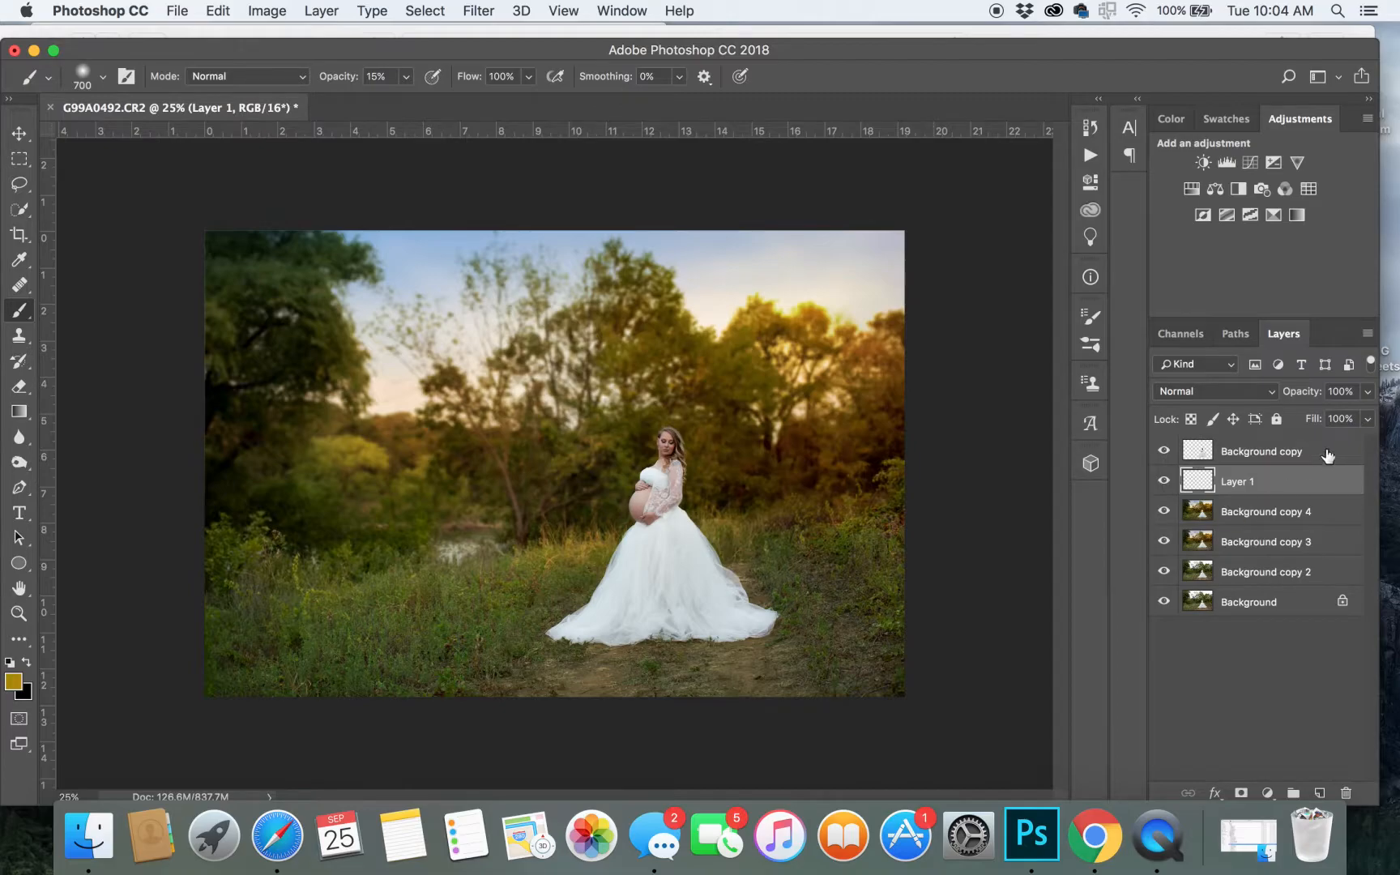
{"action": "left_click", "coordinate": [1221, 390]}
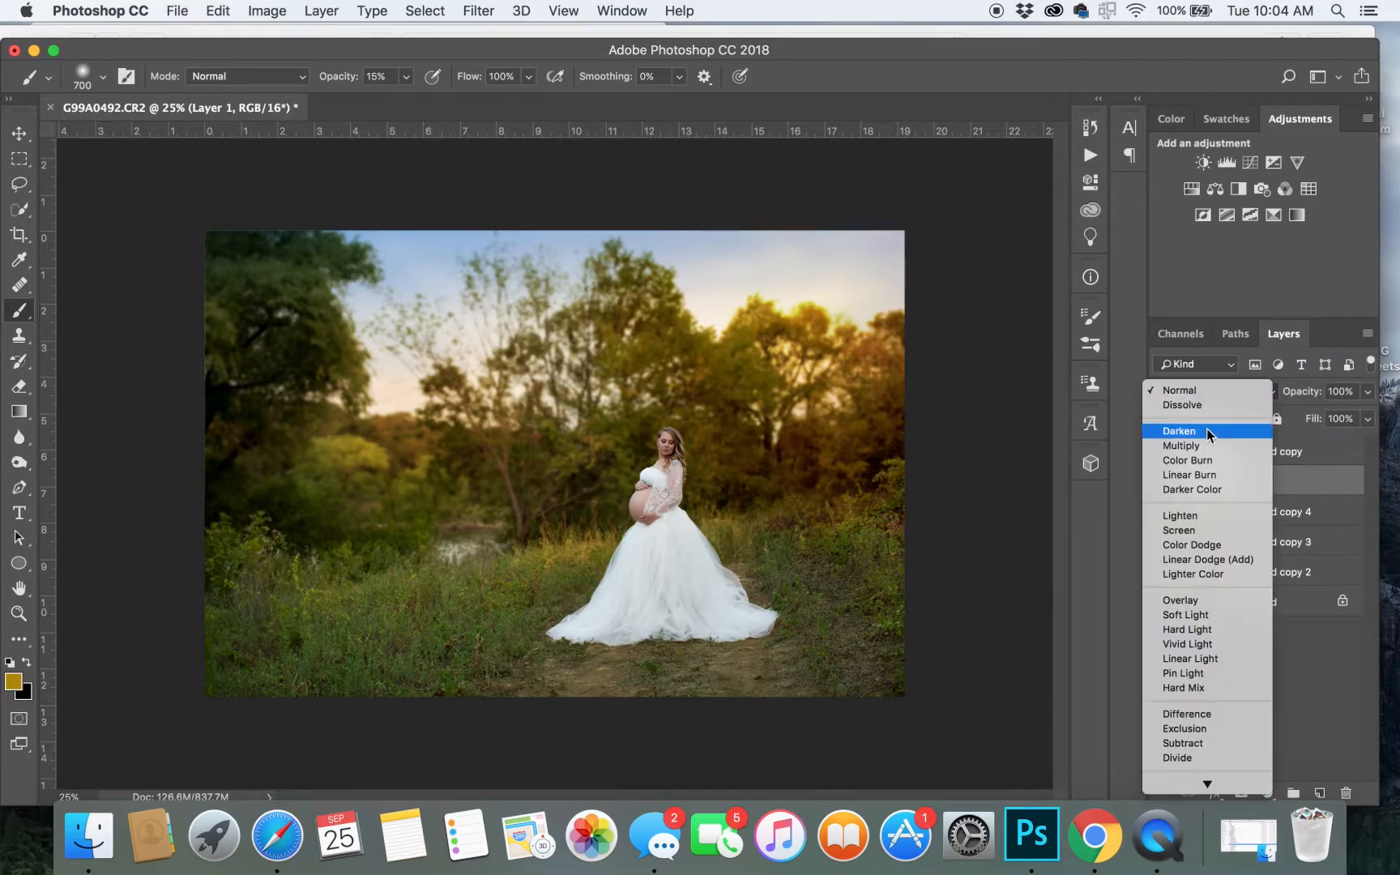
{"action": "left_click", "coordinate": [1169, 606]}
Set the foreground color to dark brown #331a09 and switch to the Brush tool.
{"action": "left_click", "coordinate": [13, 682]}
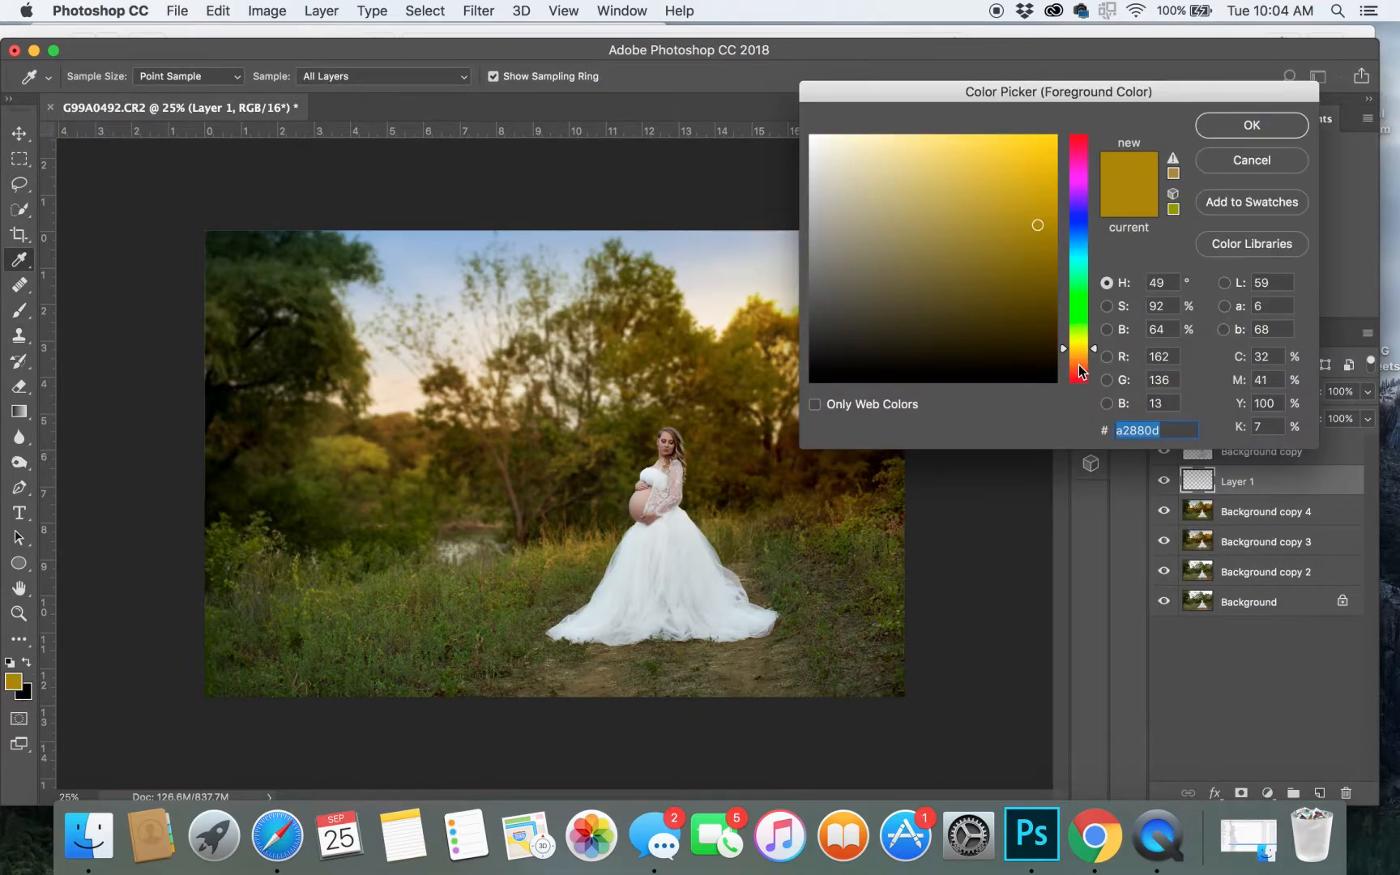
{"action": "left_click", "coordinate": [1078, 366]}
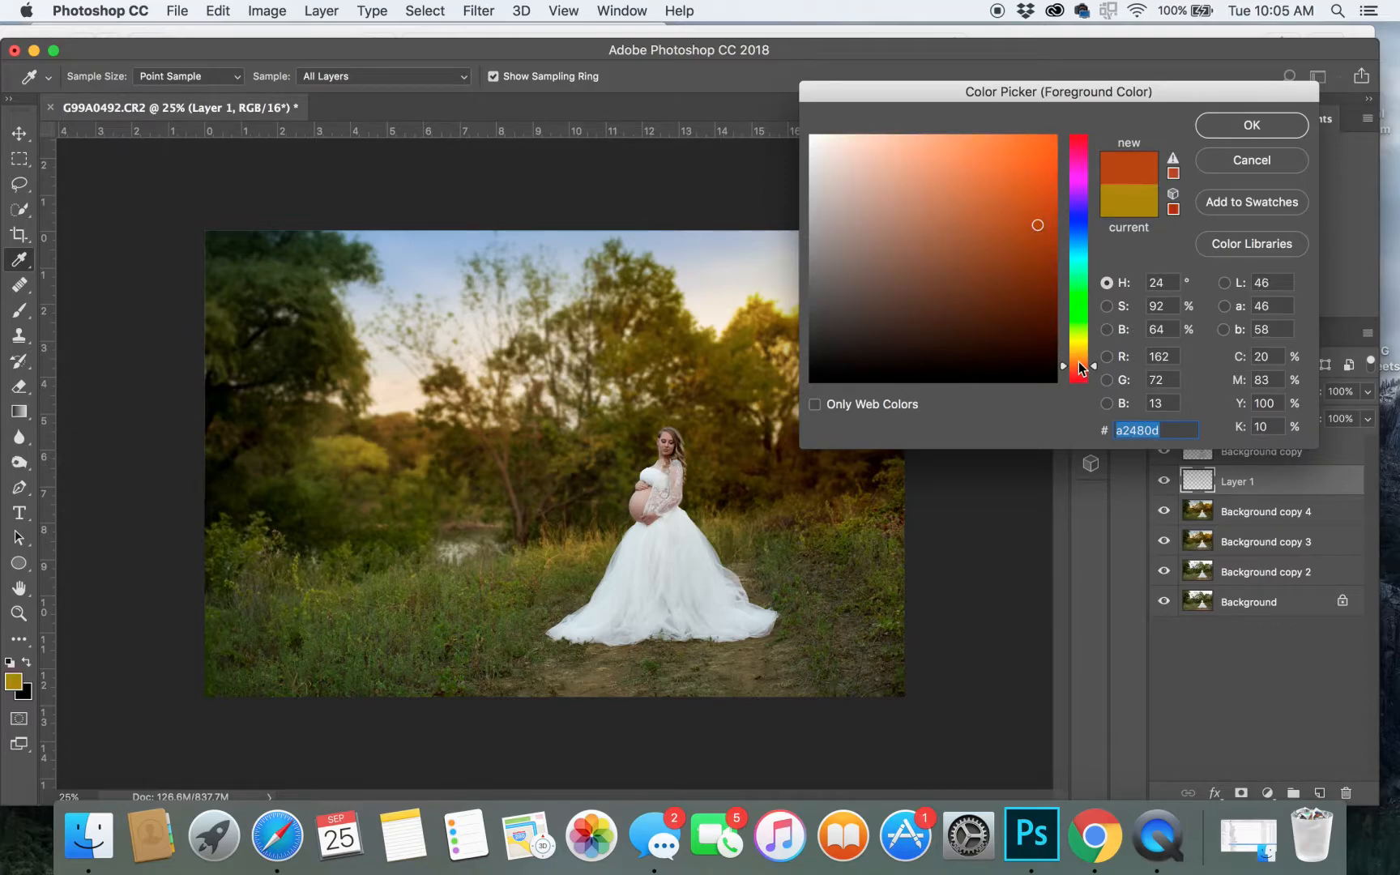
{"action": "left_click", "coordinate": [982, 333]}
{"action": "left_click", "coordinate": [1013, 333]}
{"action": "left_click", "coordinate": [1269, 132]}
{"action": "key", "text": "b"}
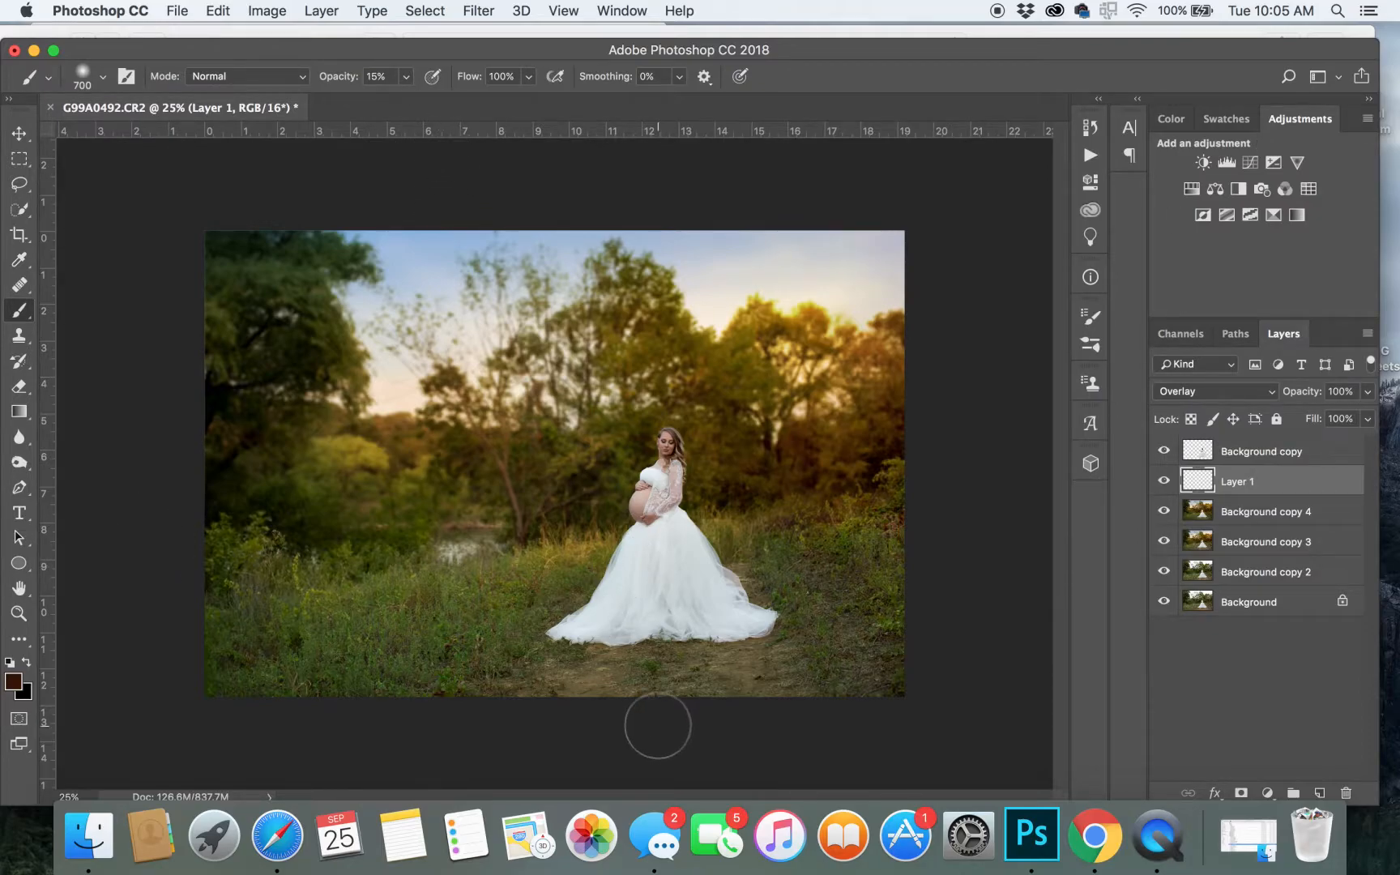
Paint dark brown across the path at the photo's lower edge with a 1000-pixel brush, and merge the paint layer into Background copy 4.
{"action": "key", "text": "bracketright"}
{"action": "key", "text": "bracketright"}
{"action": "key", "text": "bracketright"}
{"action": "mouse_move", "coordinate": [542, 684]}
{"action": "left_mouse_down"}
{"action": "mouse_move", "coordinate": [601, 701]}
{"action": "mouse_move", "coordinate": [858, 658]}
{"action": "mouse_move", "coordinate": [336, 661]}
{"action": "mouse_move", "coordinate": [243, 618]}
{"action": "mouse_move", "coordinate": [230, 654]}
{"action": "mouse_move", "coordinate": [235, 687]}
{"action": "mouse_move", "coordinate": [592, 703]}
{"action": "mouse_move", "coordinate": [819, 620]}
{"action": "mouse_move", "coordinate": [853, 708]}
{"action": "mouse_move", "coordinate": [866, 679]}
{"action": "mouse_move", "coordinate": [633, 711]}
{"action": "mouse_move", "coordinate": [902, 657]}
{"action": "mouse_move", "coordinate": [924, 599]}
{"action": "mouse_move", "coordinate": [929, 653]}
{"action": "mouse_move", "coordinate": [334, 671]}
{"action": "mouse_move", "coordinate": [345, 686]}
{"action": "mouse_move", "coordinate": [187, 734]}
{"action": "mouse_move", "coordinate": [803, 671]}
{"action": "mouse_move", "coordinate": [903, 688]}
{"action": "left_mouse_up"}
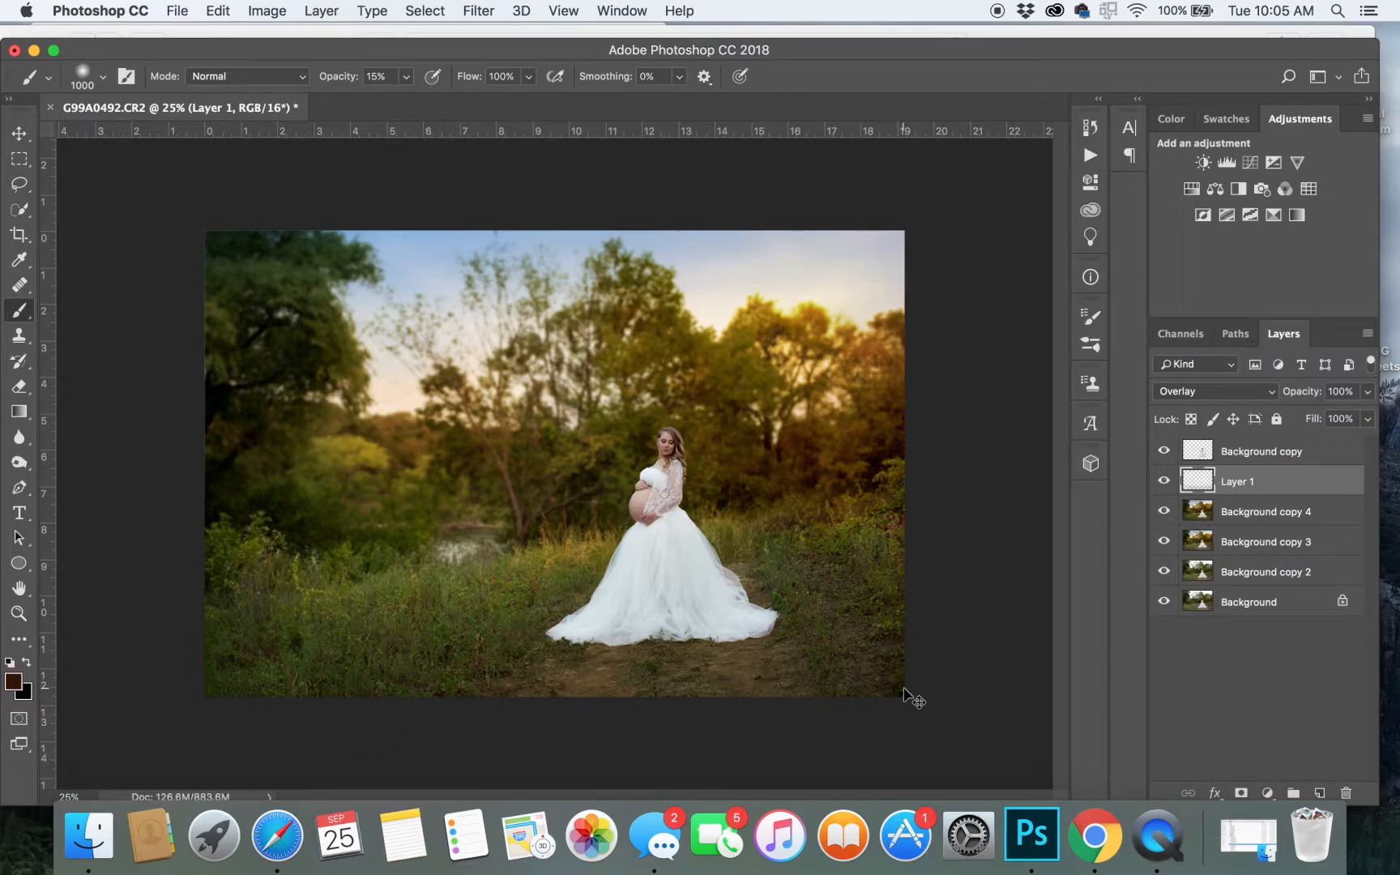
{"action": "key", "text": "BackSpace"}
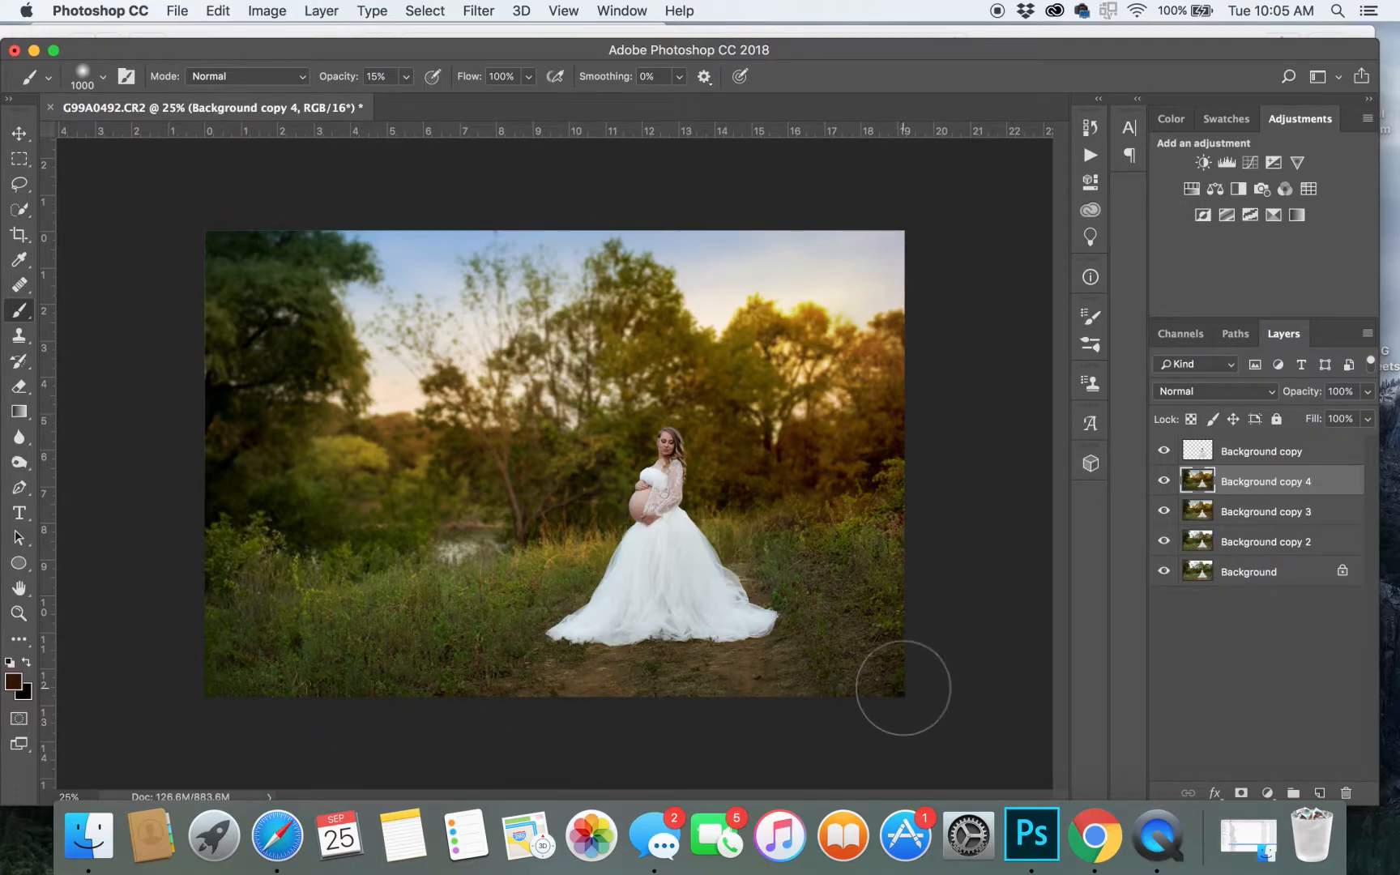
Lasso the foreground strip along the photo's lower edge, feather the selection, and copy it to a new layer.
{"action": "key", "text": "l"}
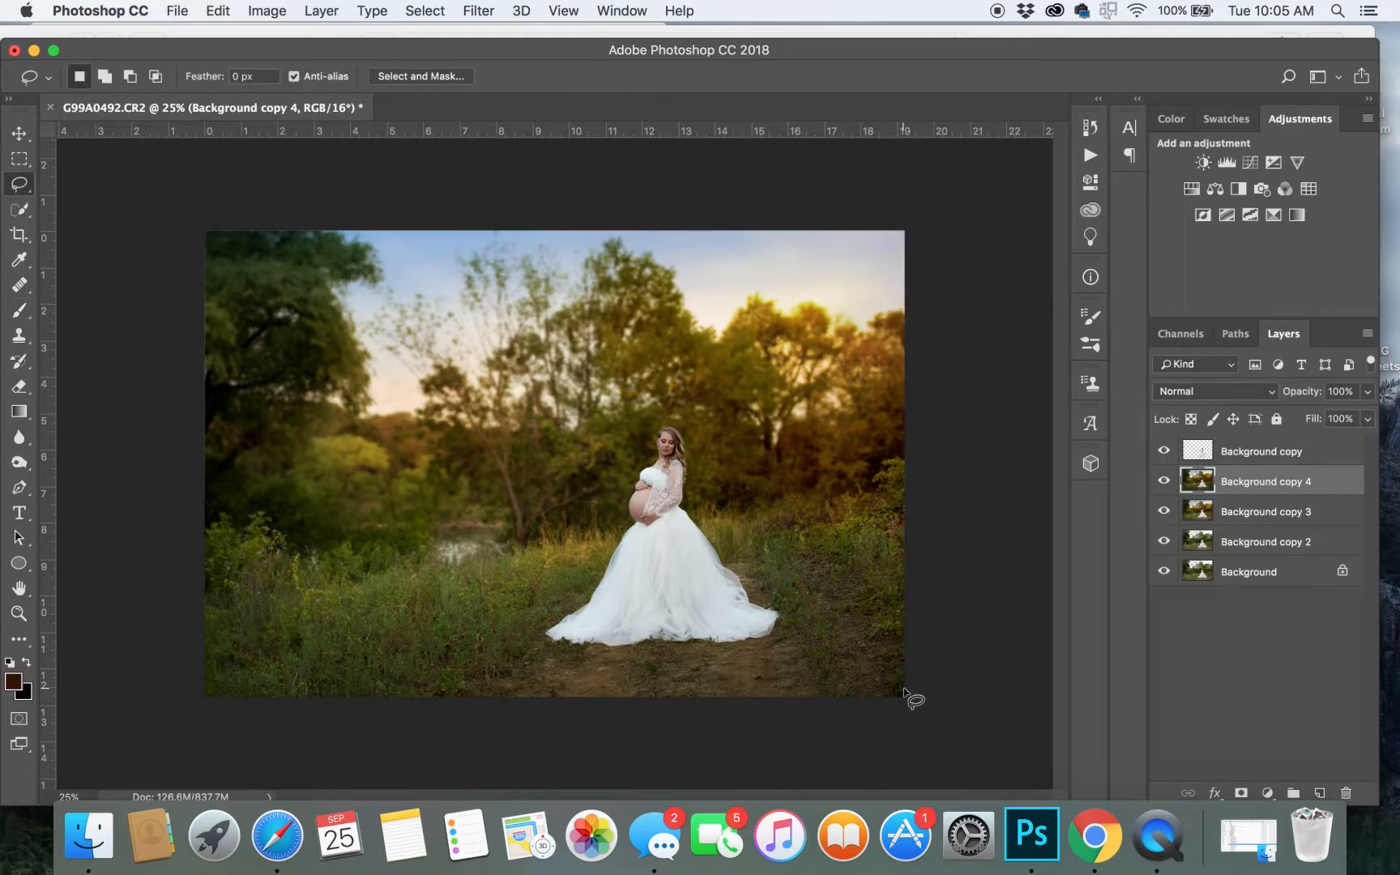
{"action": "mouse_move", "coordinate": [160, 561]}
{"action": "left_mouse_down"}
{"action": "mouse_move", "coordinate": [199, 616]}
{"action": "mouse_move", "coordinate": [253, 651]}
{"action": "mouse_move", "coordinate": [370, 685]}
{"action": "mouse_move", "coordinate": [638, 678]}
{"action": "mouse_move", "coordinate": [807, 654]}
{"action": "mouse_move", "coordinate": [832, 629]}
{"action": "mouse_move", "coordinate": [877, 620]}
{"action": "mouse_move", "coordinate": [912, 563]}
{"action": "mouse_move", "coordinate": [933, 723]}
{"action": "mouse_move", "coordinate": [833, 767]}
{"action": "mouse_move", "coordinate": [246, 812]}
{"action": "left_mouse_up"}
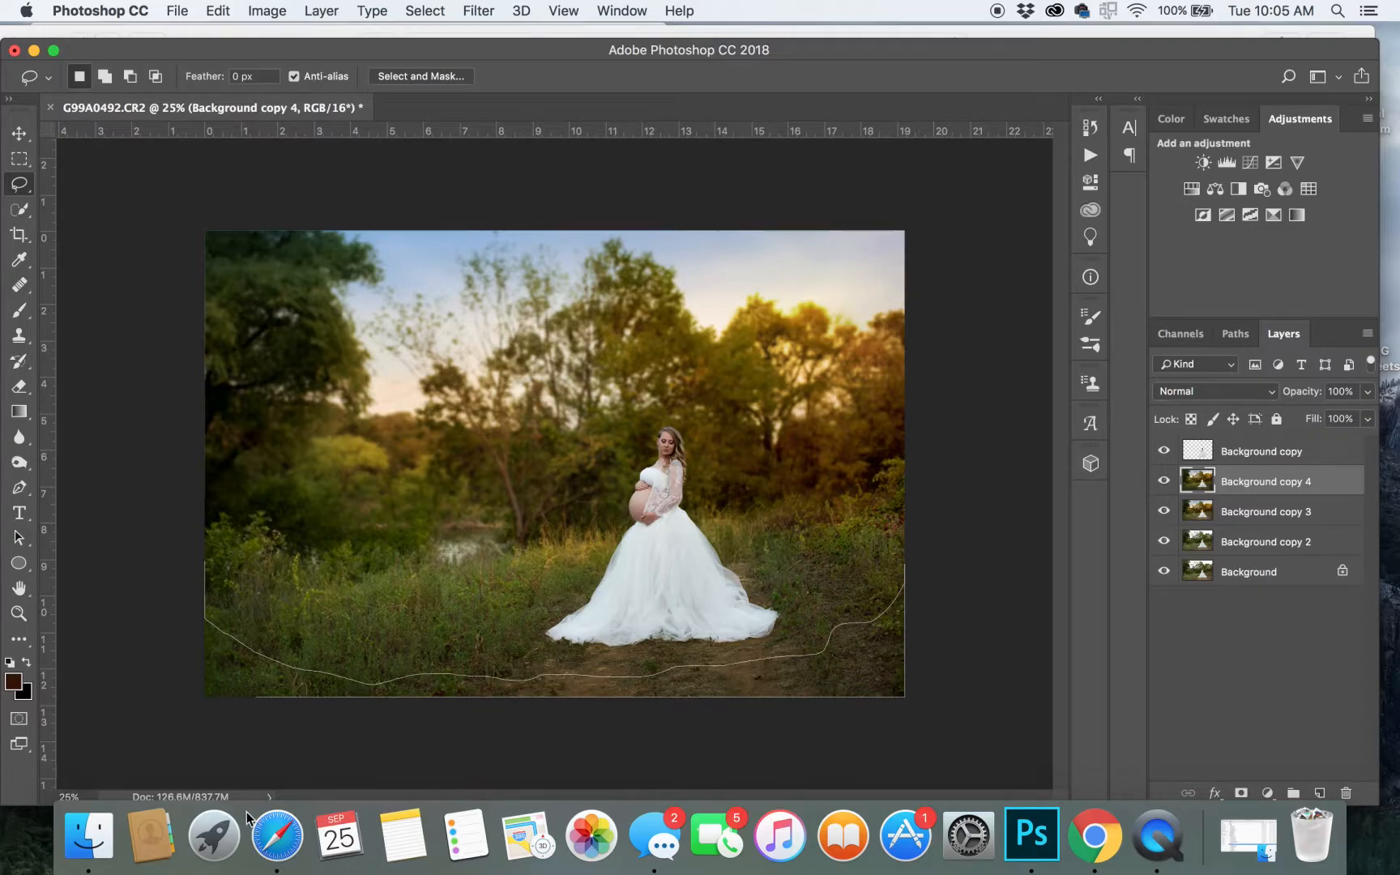
{"action": "left_click_drag", "start_coordinate": [138, 564], "coordinate": [140, 566]}
{"action": "right_click", "coordinate": [258, 676]}
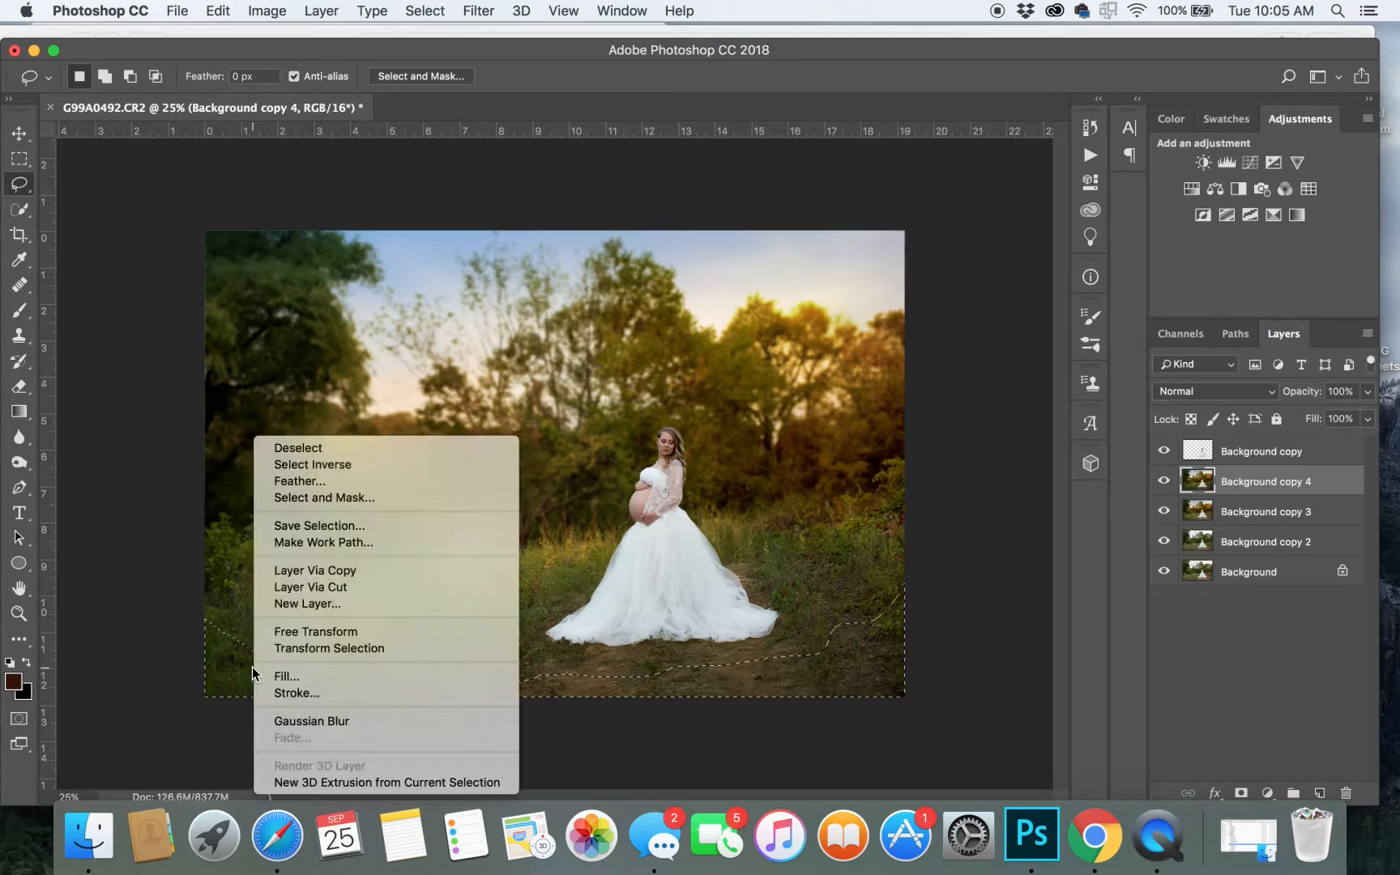
{"action": "left_click", "coordinate": [315, 481]}
{"action": "key", "text": "Return"}
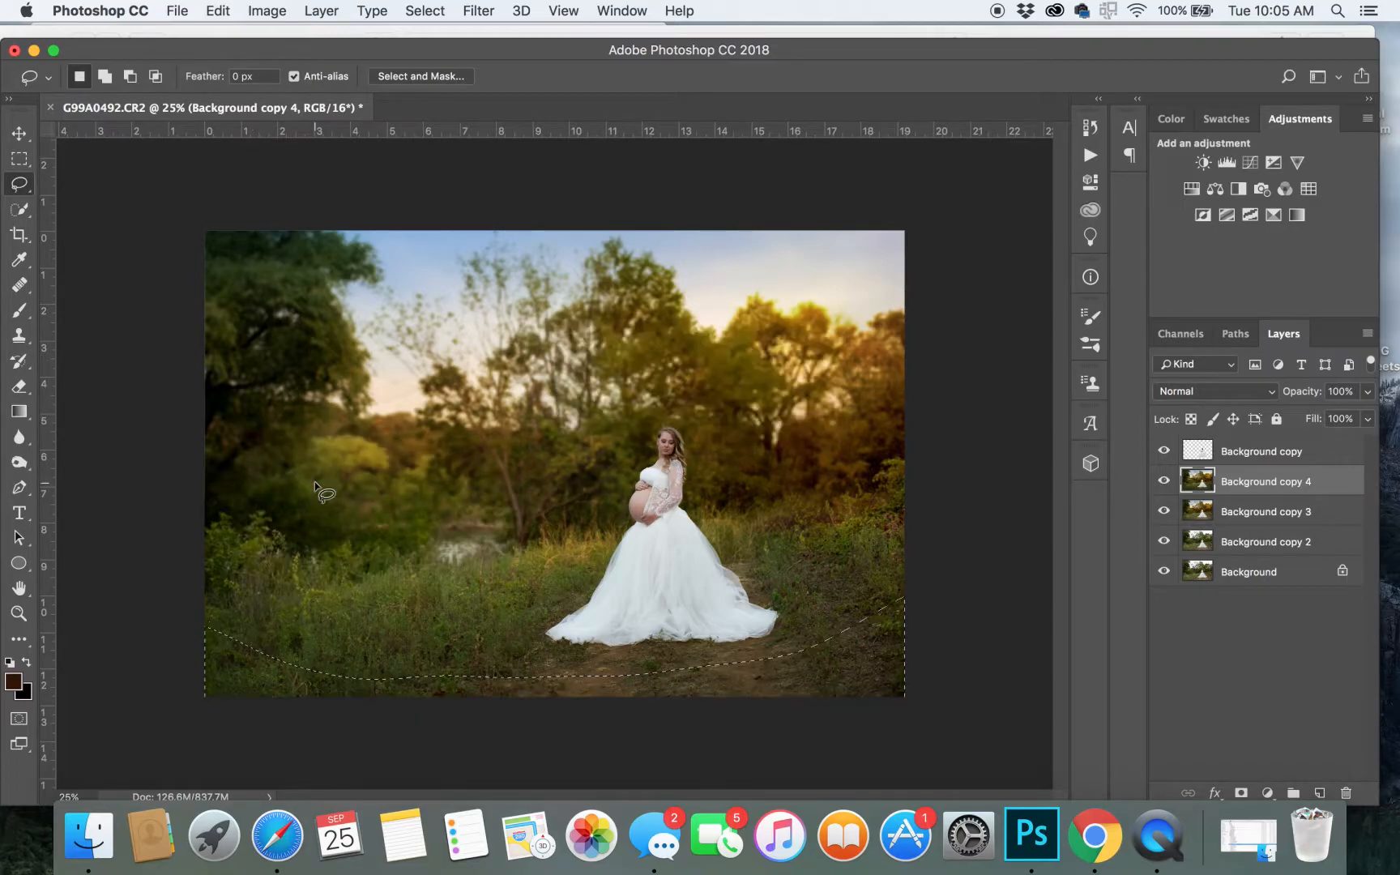
{"action": "key", "text": "super+j"}
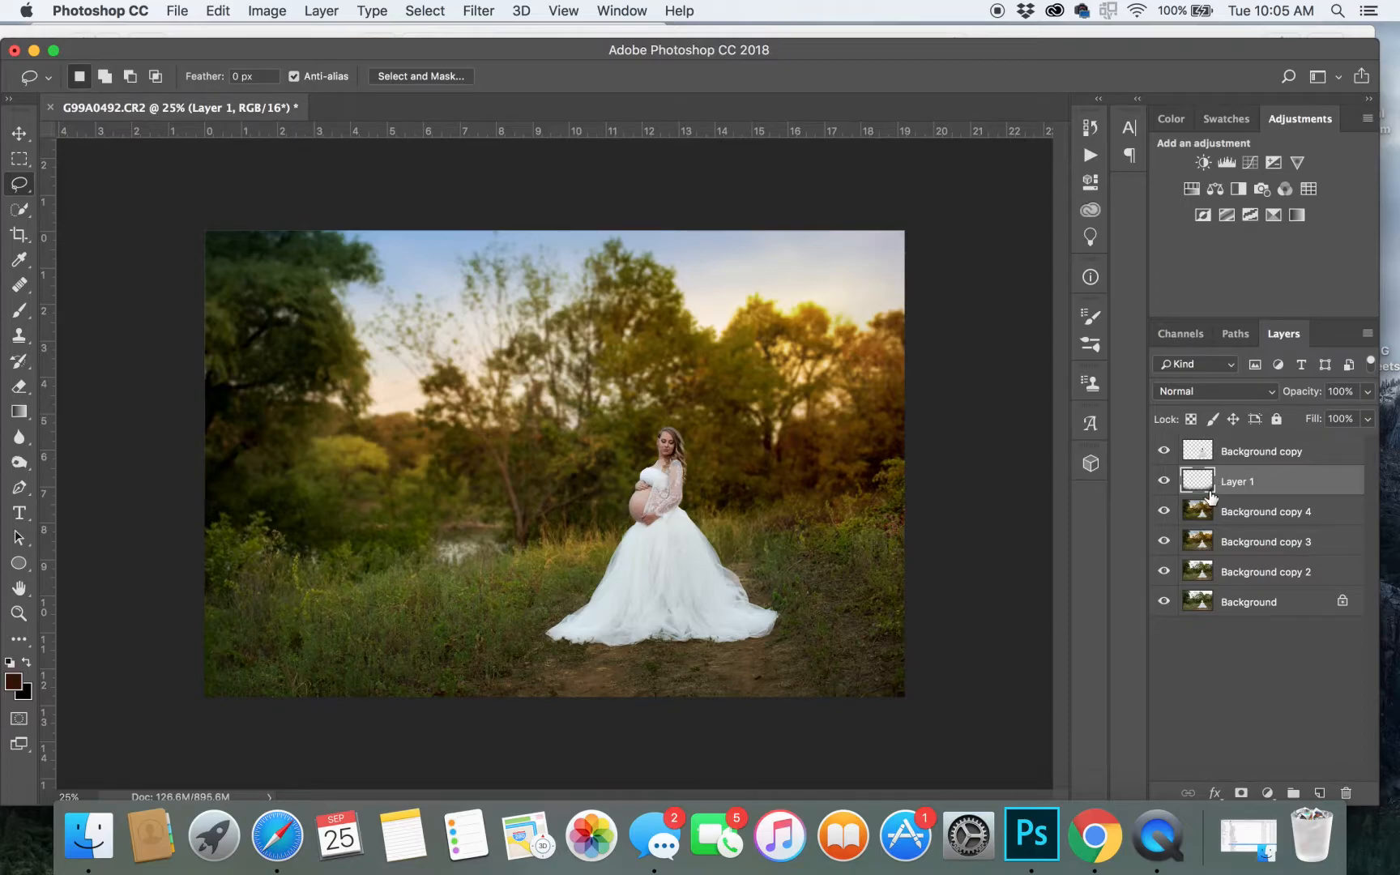
Darken the copied foreground strip with Levels by setting the RGB midtone input to 0.81.
{"action": "key", "text": "super+l"}
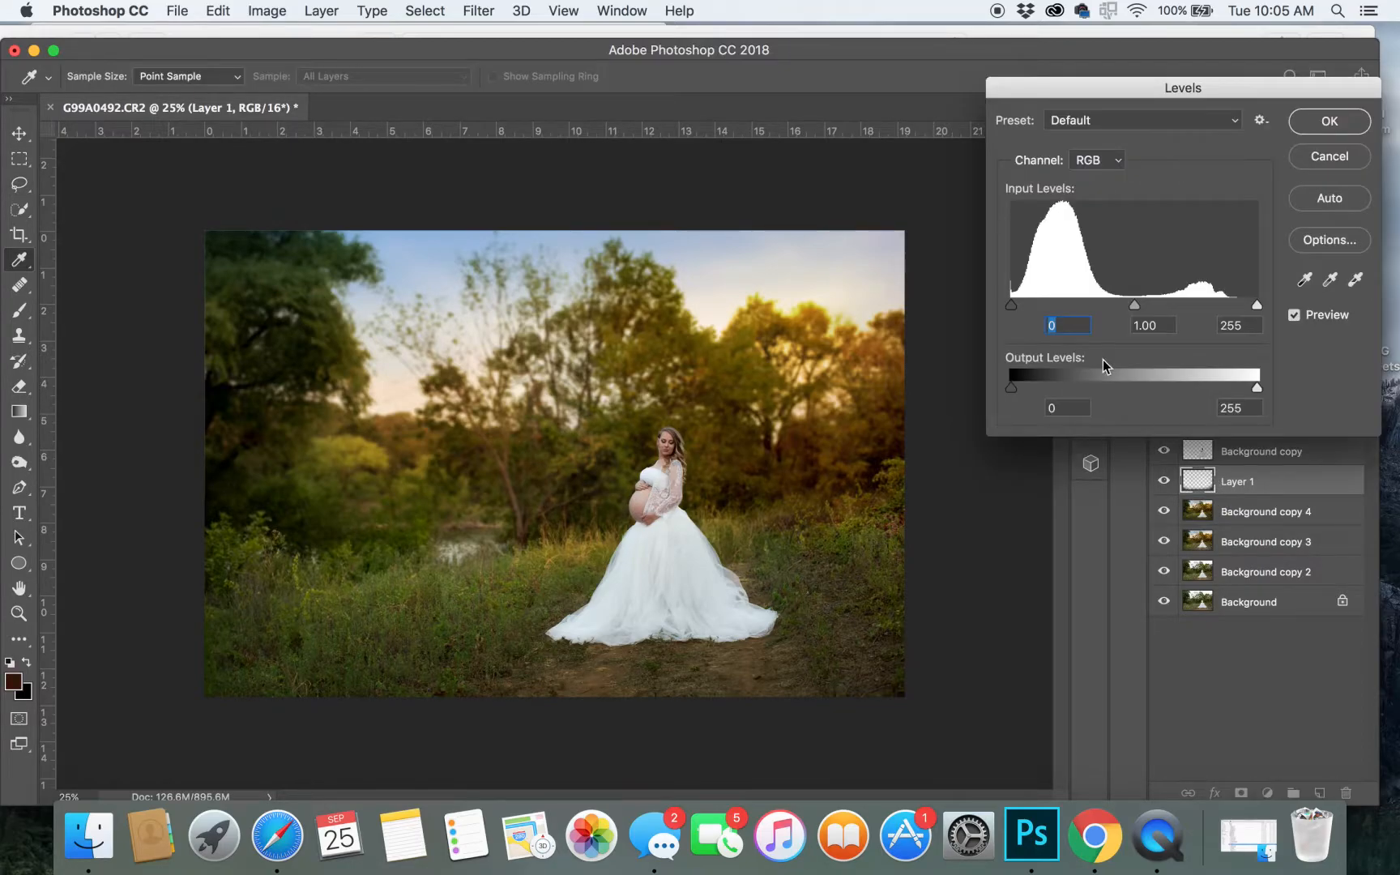
{"action": "left_click_drag", "start_coordinate": [1134, 306], "coordinate": [1150, 307]}
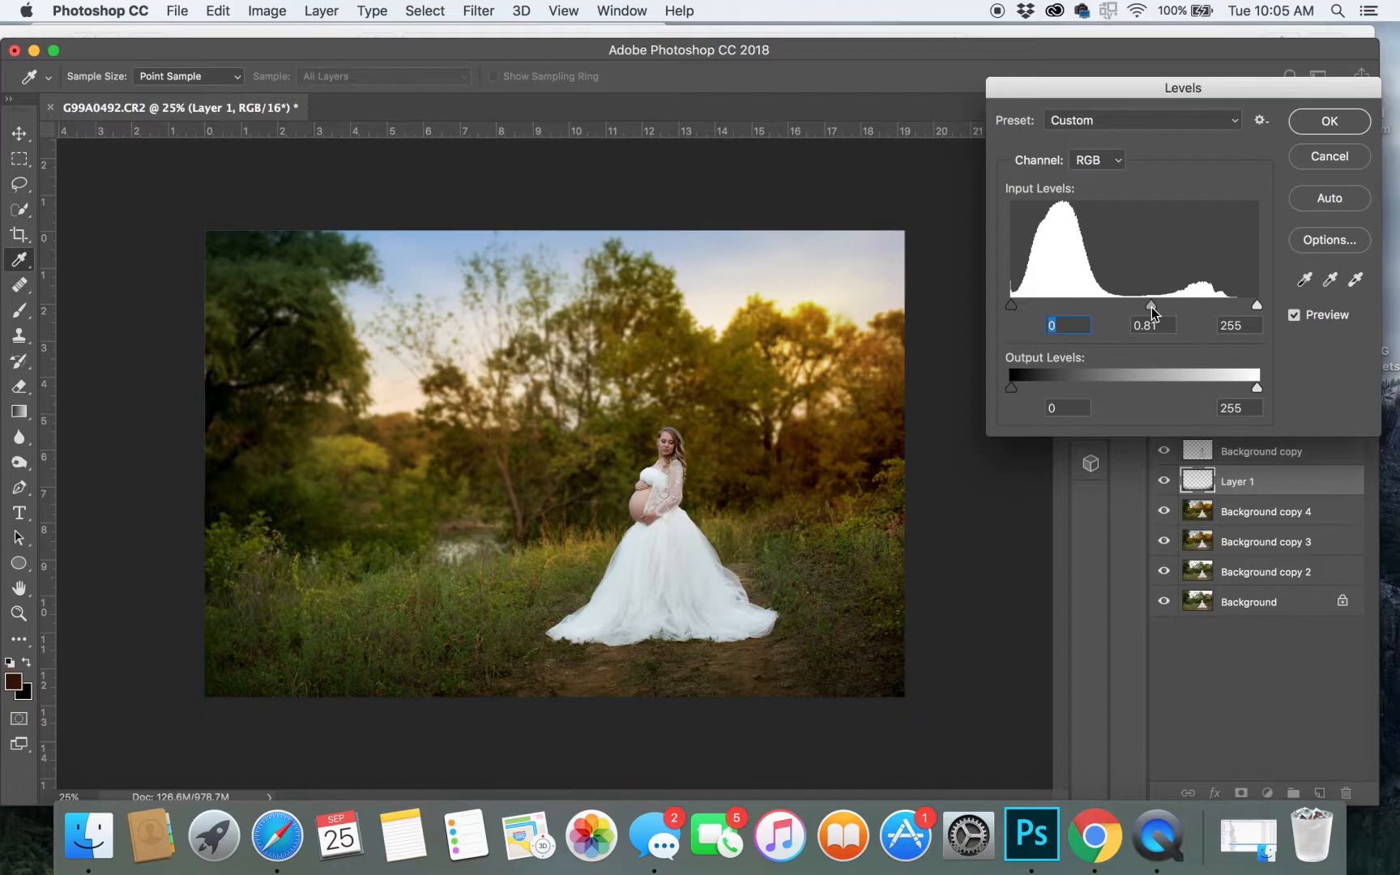
{"action": "left_click", "coordinate": [1329, 121]}
Apply a Gaussian Blur with an 8.7-pixel radius to the copied foreground strip.
{"action": "left_click", "coordinate": [486, 12]}
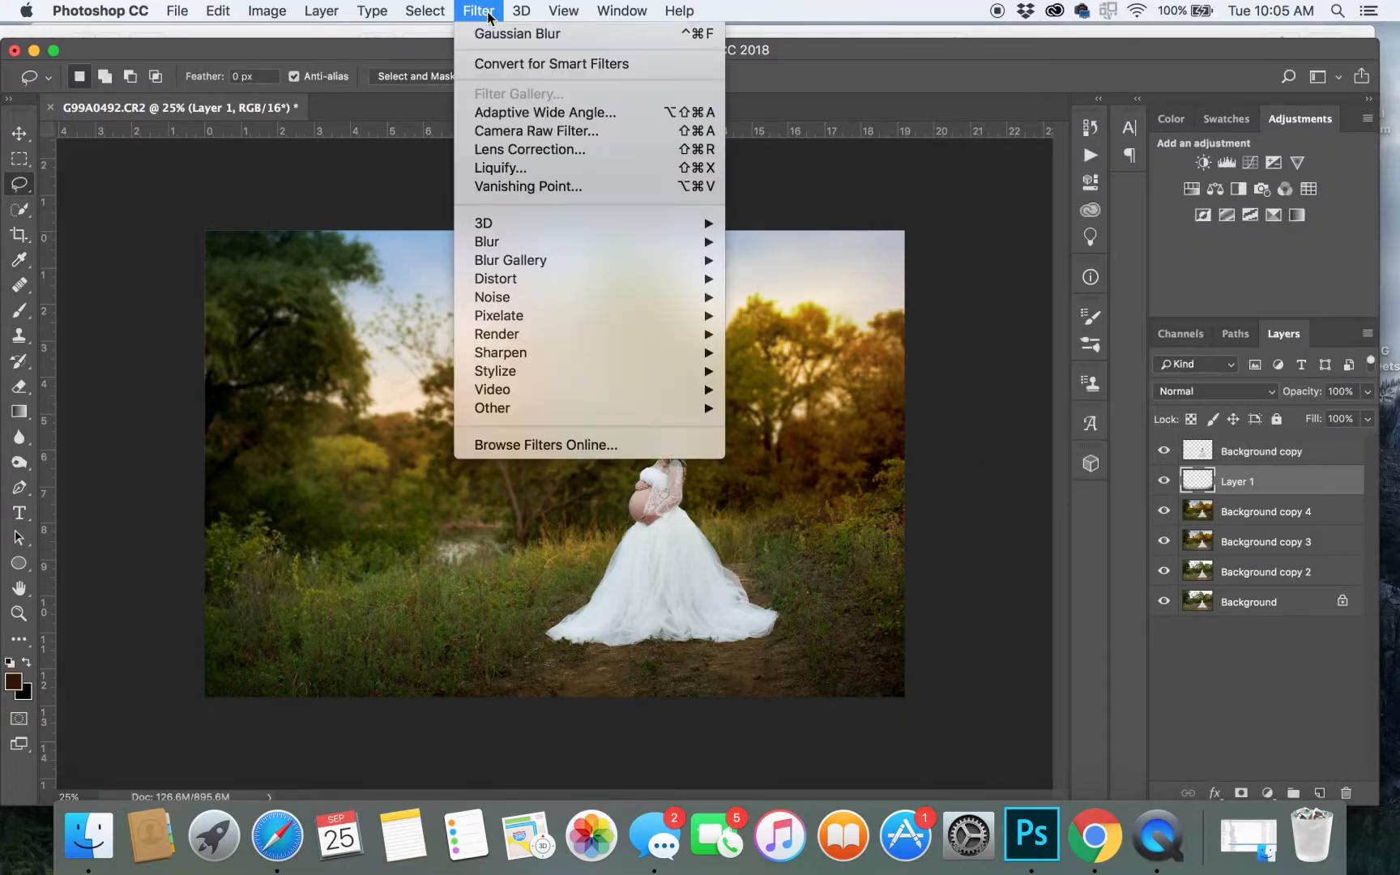
{"action": "mouse_move", "coordinate": [488, 243]}
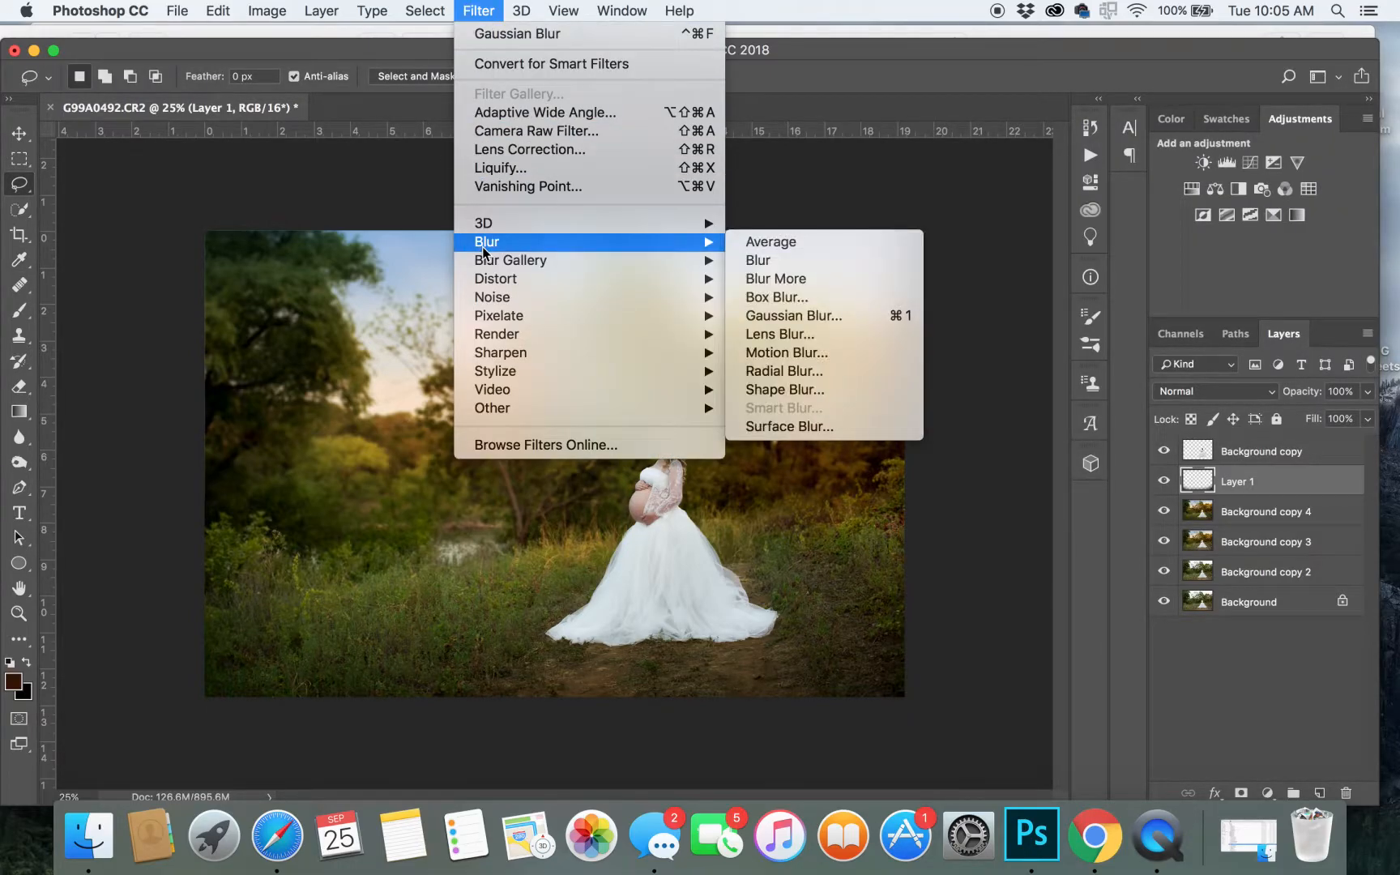
{"action": "left_click", "coordinate": [783, 317]}
{"action": "left_click_drag", "start_coordinate": [1057, 395], "coordinate": [1038, 400]}
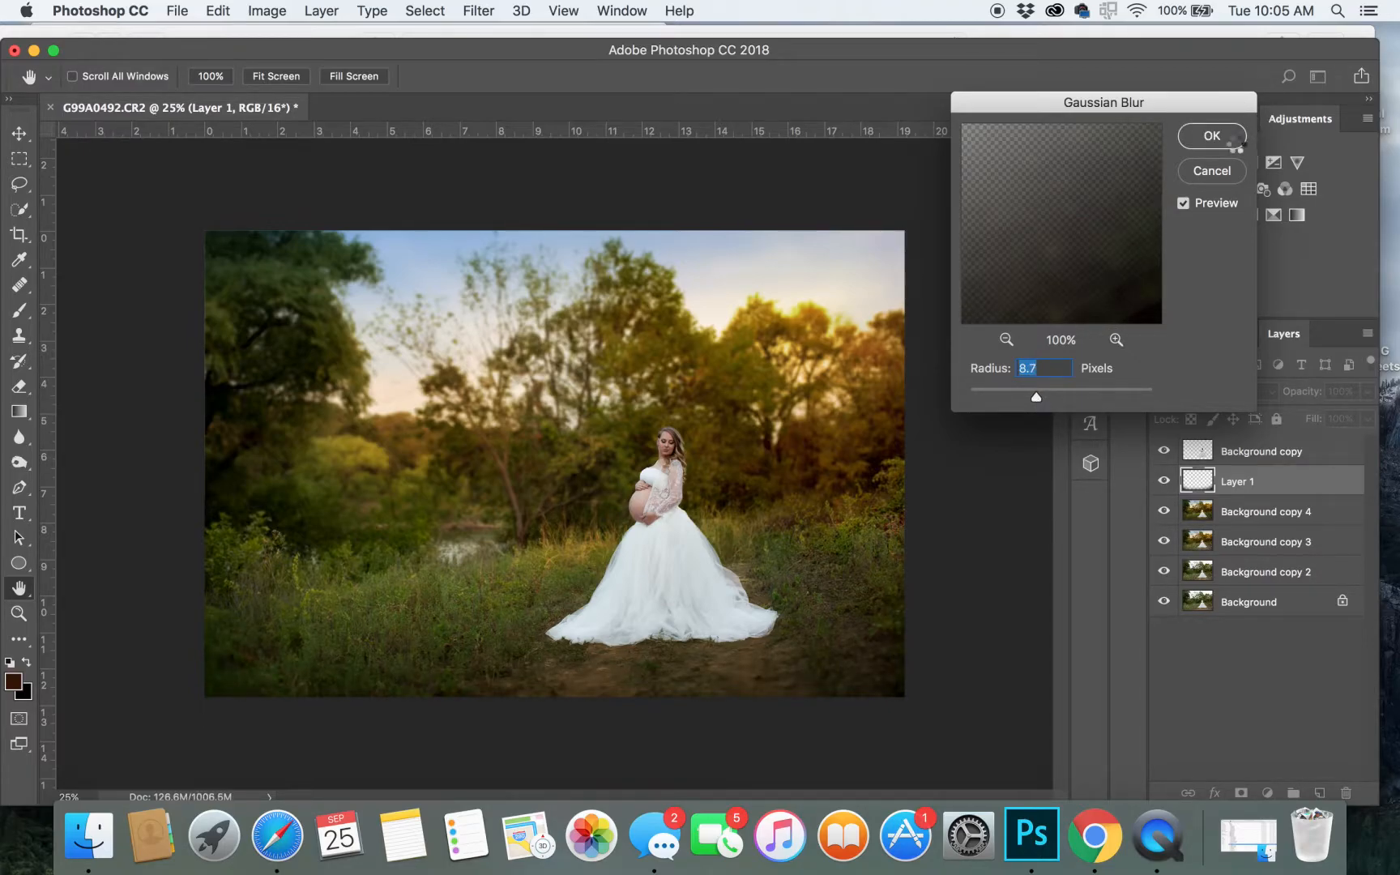
{"action": "left_click", "coordinate": [1236, 139]}
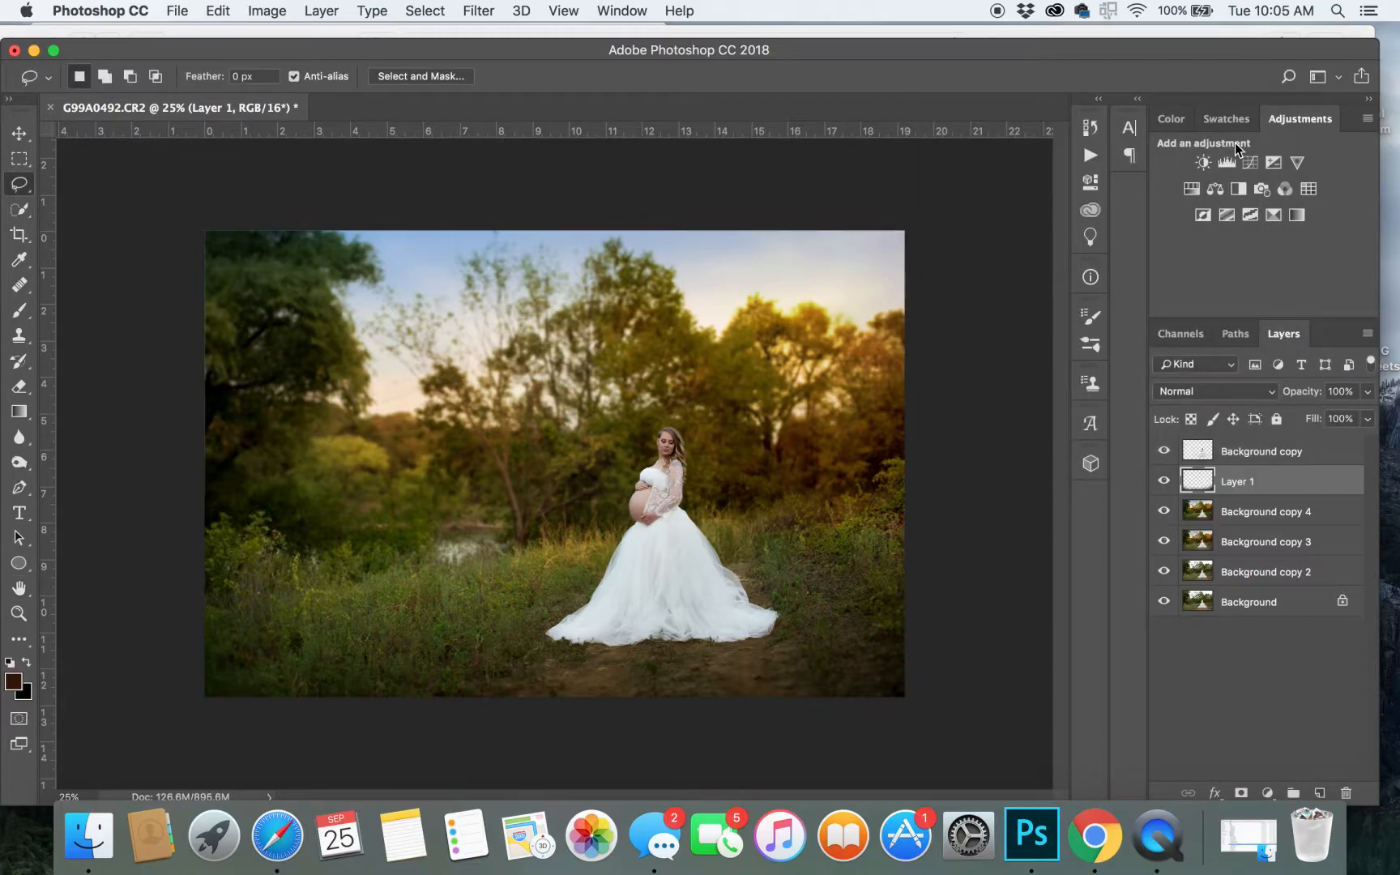
Shift the foreground strip toward a warmer red by lowering the Green channel midtones slightly in Levels.
{"action": "key", "text": "super+l"}
{"action": "left_click", "coordinate": [1093, 160]}
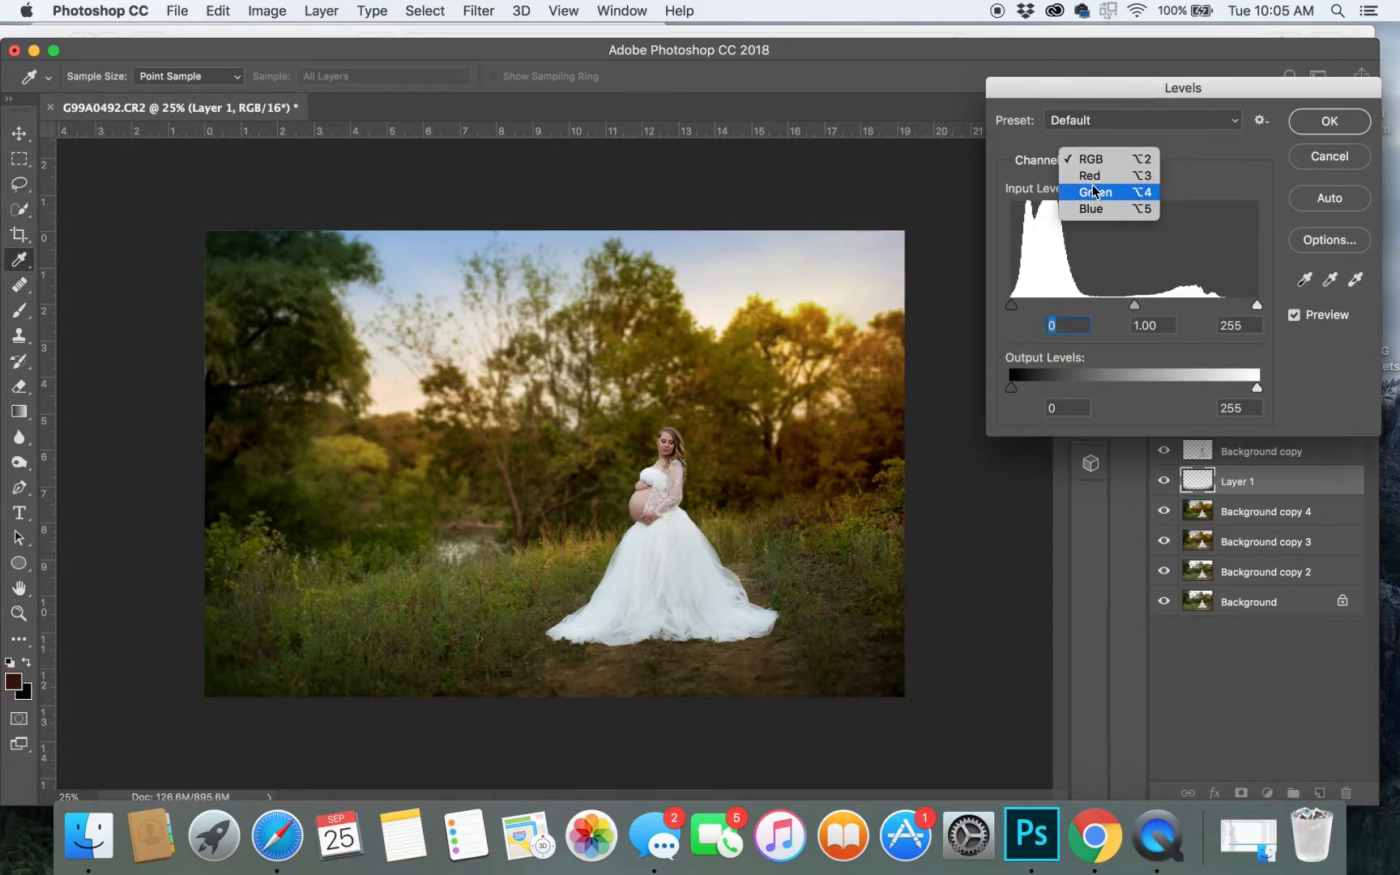
{"action": "left_click", "coordinate": [1095, 196]}
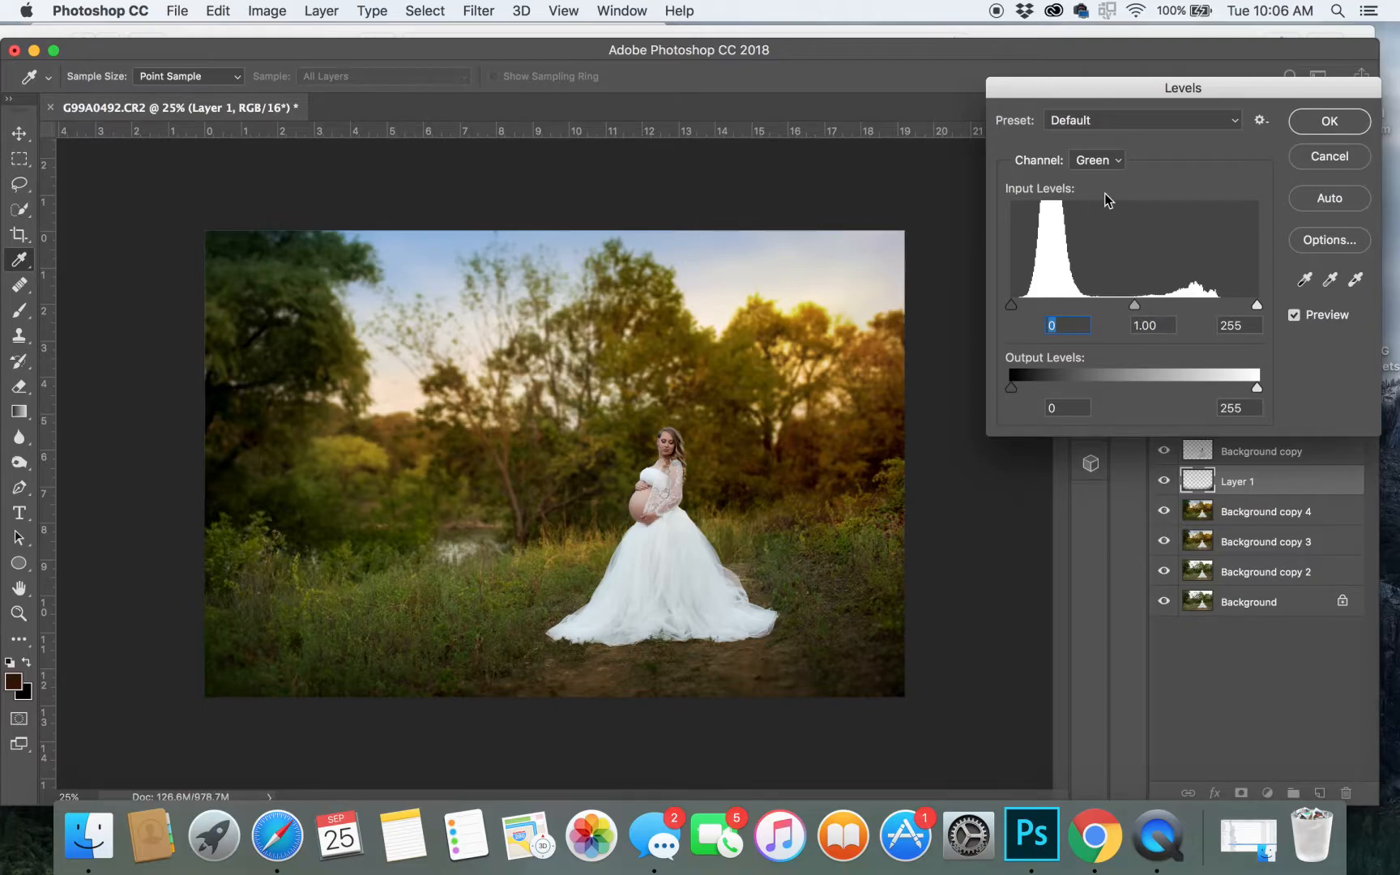
{"action": "left_click", "coordinate": [1097, 161]}
{"action": "left_click", "coordinate": [1097, 161]}
{"action": "left_click_drag", "start_coordinate": [1135, 304], "coordinate": [1144, 309]}
{"action": "left_click", "coordinate": [1357, 121]}
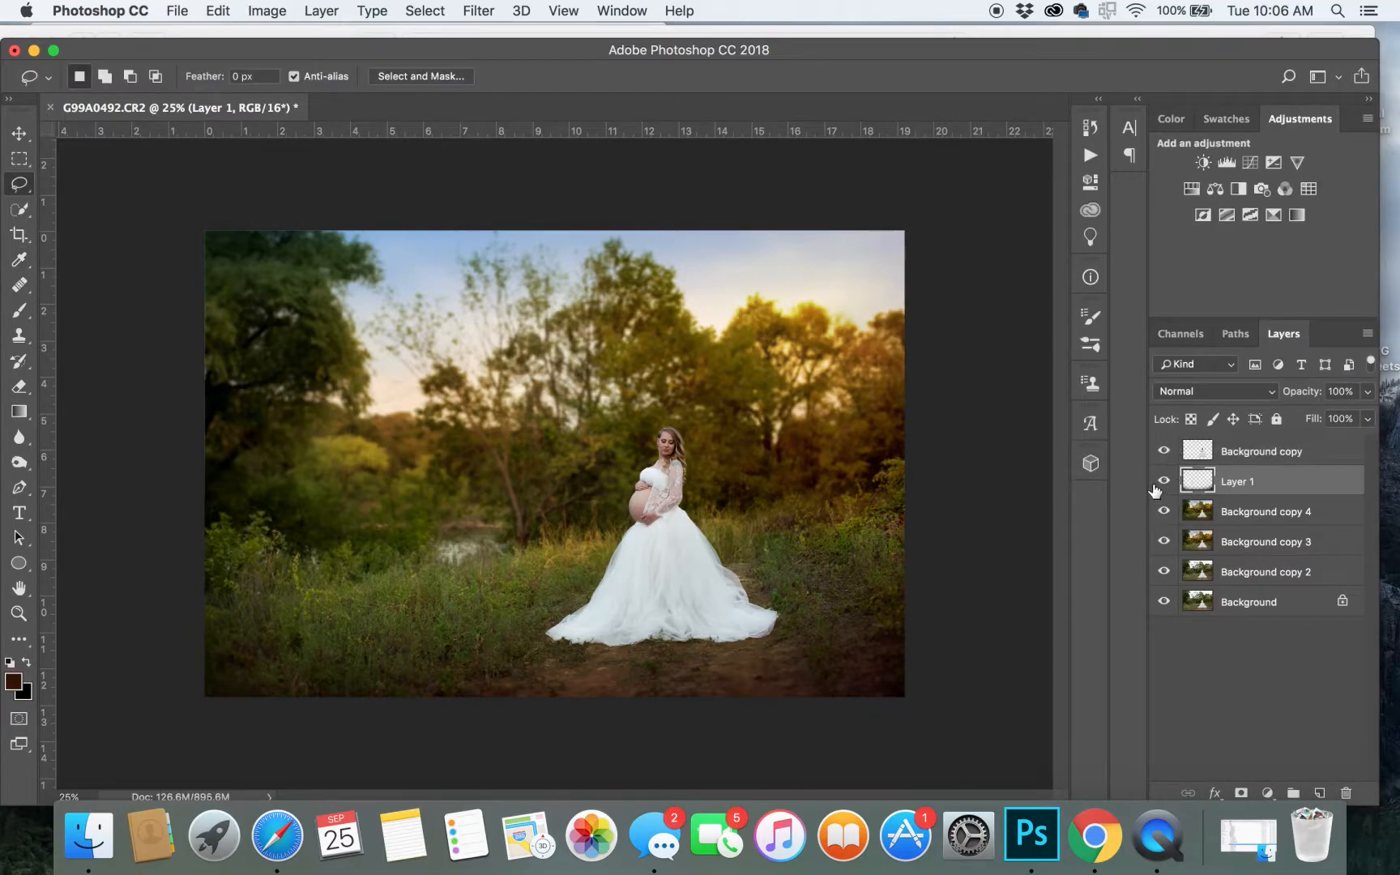
Merge Layer 1, Background copy 4 and Background copy 3 down into Background copy 2.
{"action": "key", "text": "Delete"}
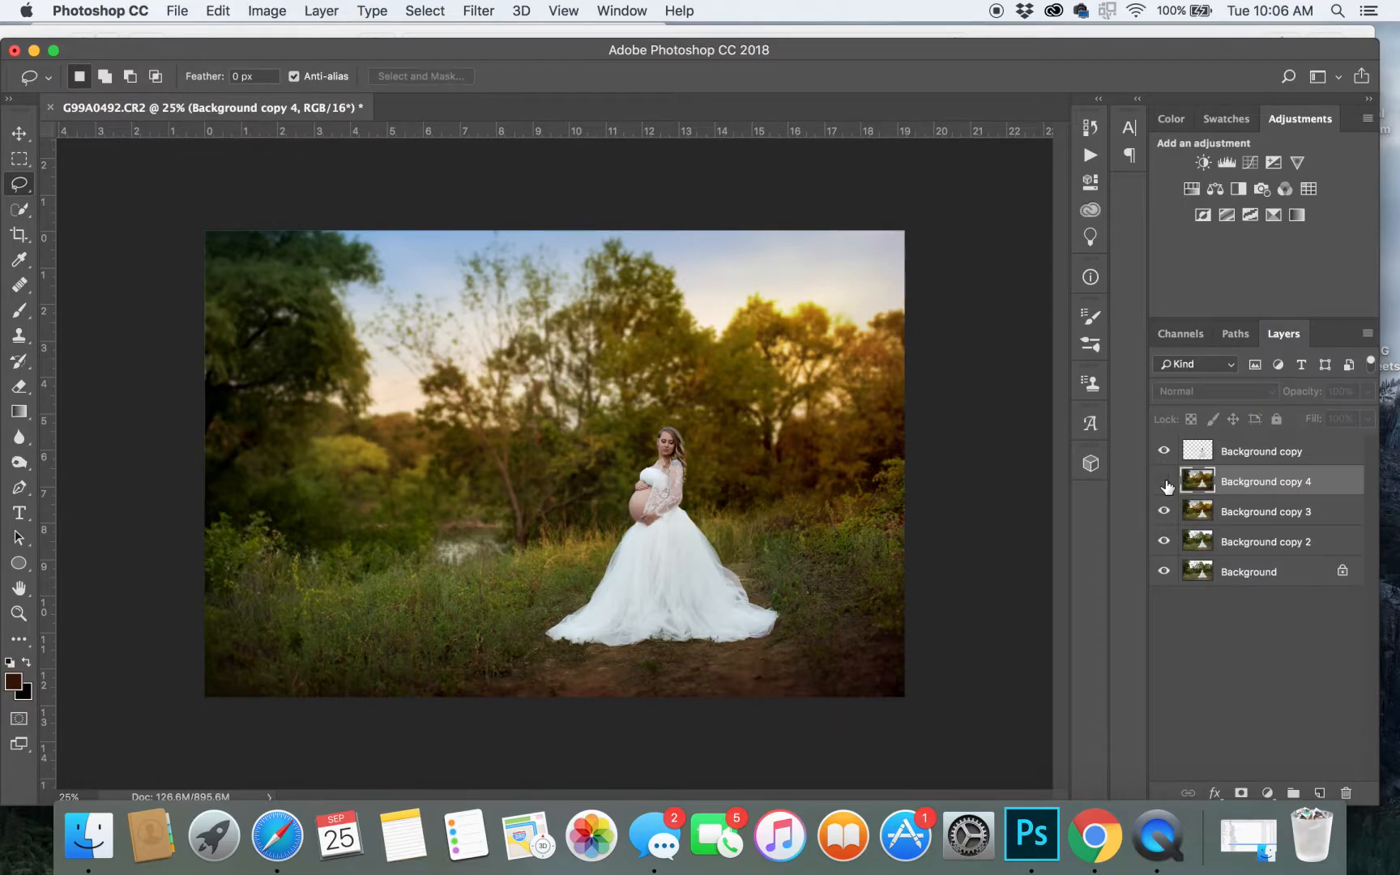
{"action": "key", "text": "Delete"}
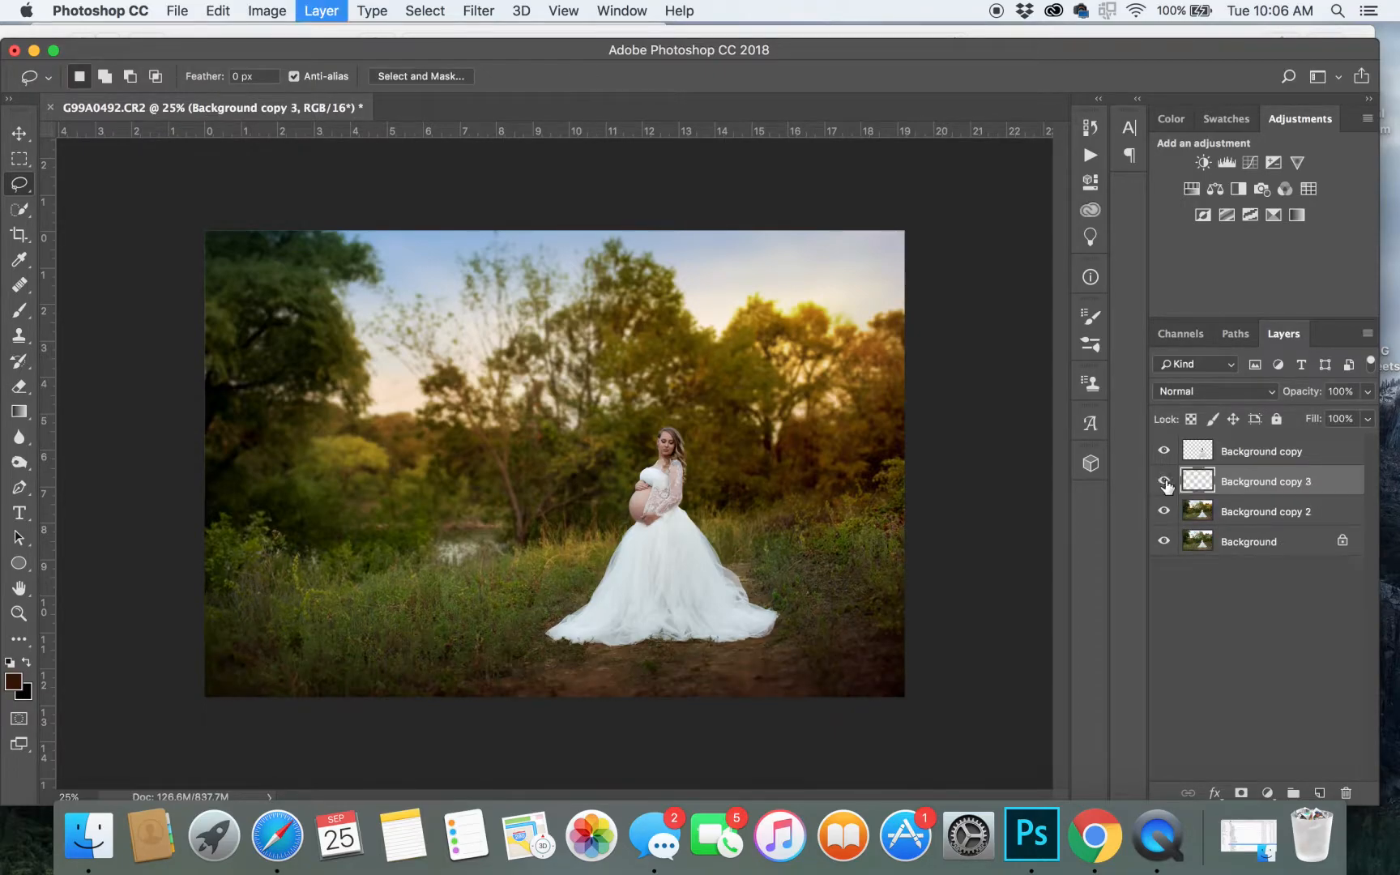
{"action": "key", "text": "Delete"}
Compare the photo with Background copy 2 and the Background copy layer switched off and on.
{"action": "left_click", "coordinate": [1164, 483]}
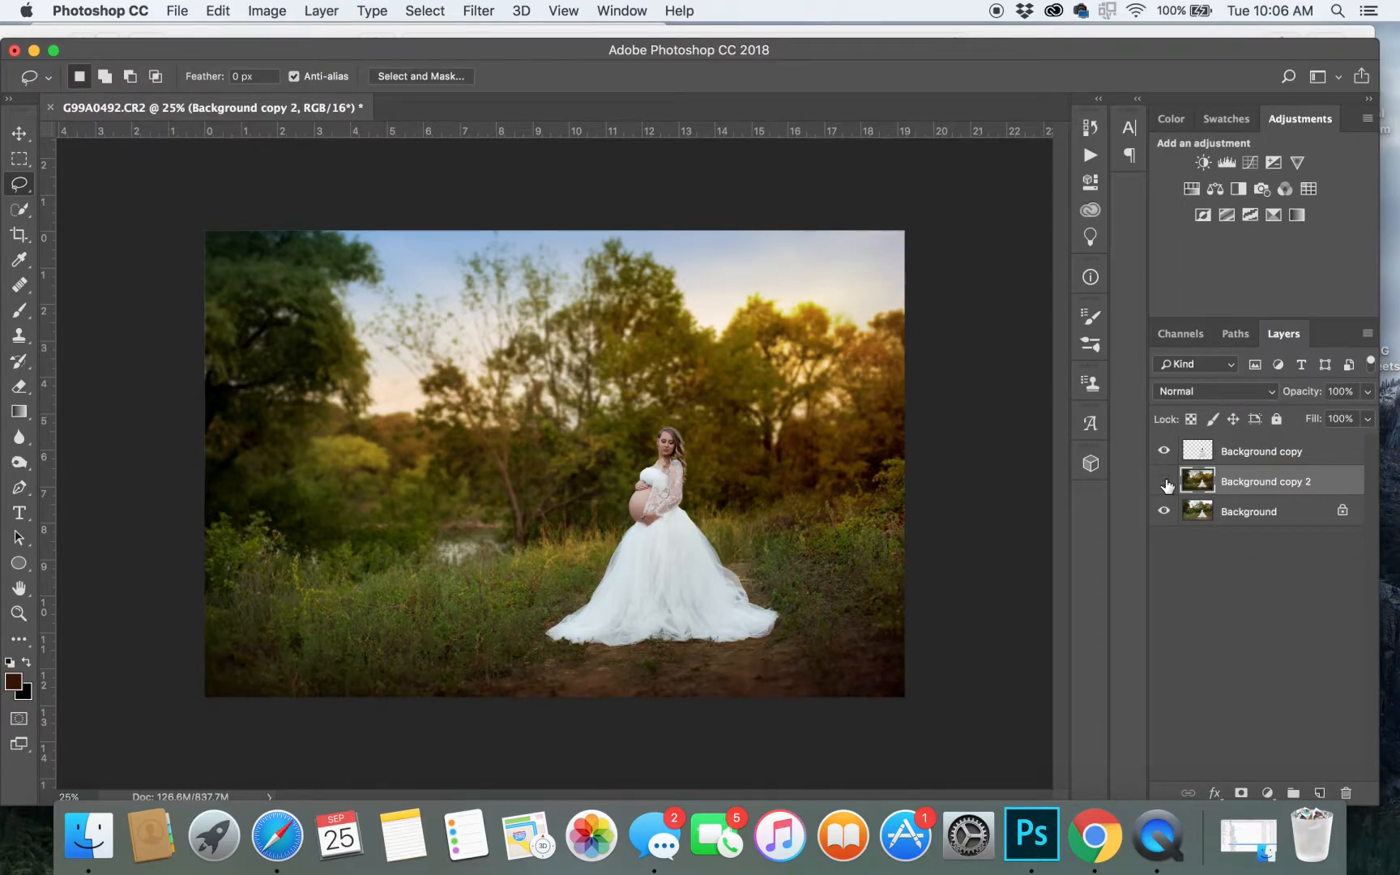
{"action": "left_click", "coordinate": [1163, 483]}
{"action": "left_click", "coordinate": [1164, 483]}
{"action": "left_click", "coordinate": [1165, 483]}
{"action": "left_click", "coordinate": [1164, 452]}
{"action": "left_click", "coordinate": [1164, 452]}
{"action": "left_click", "coordinate": [1164, 452]}
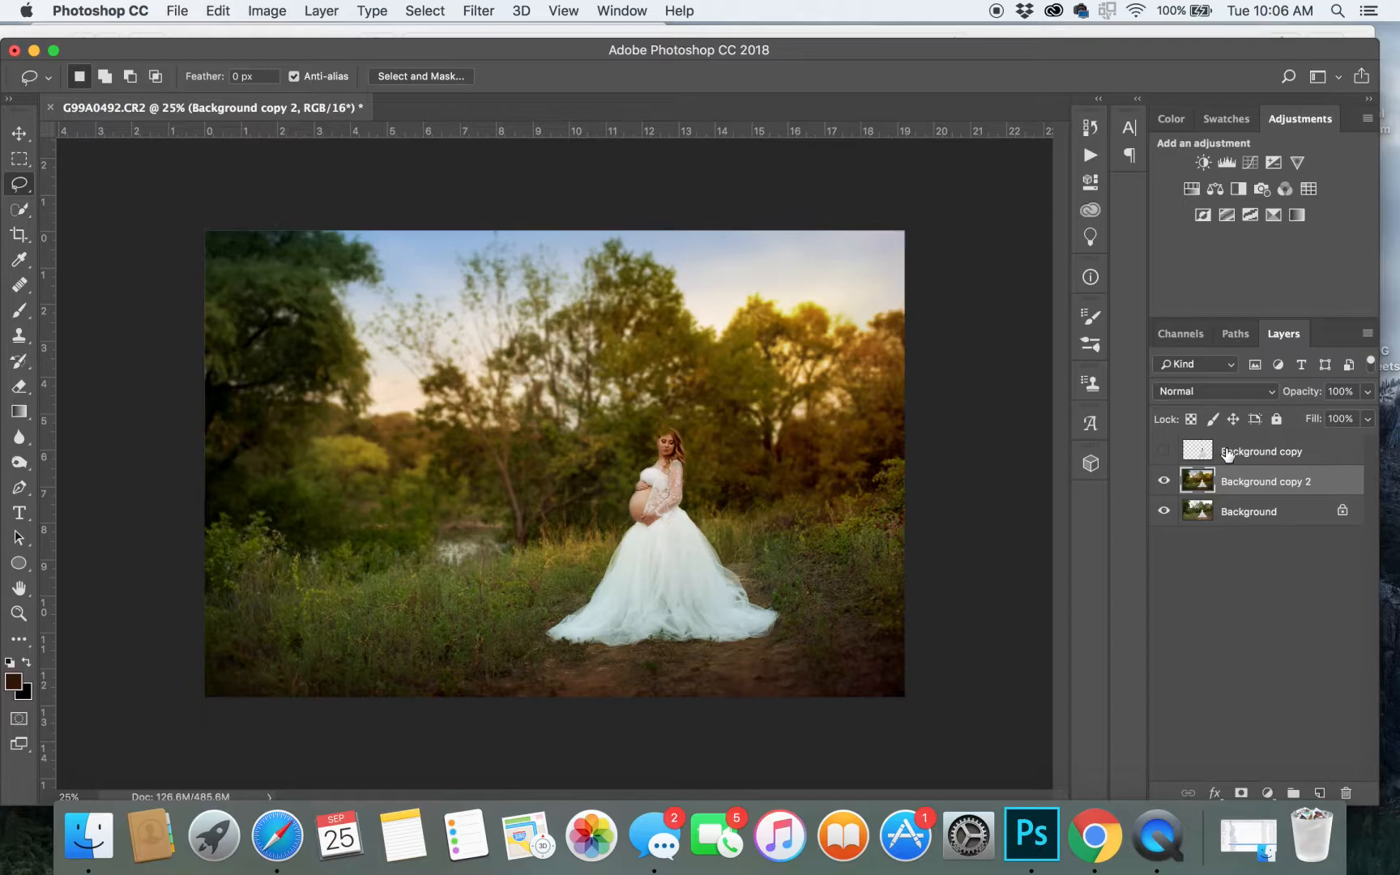
{"action": "left_click", "coordinate": [1164, 452]}
{"action": "left_click", "coordinate": [1164, 452]}
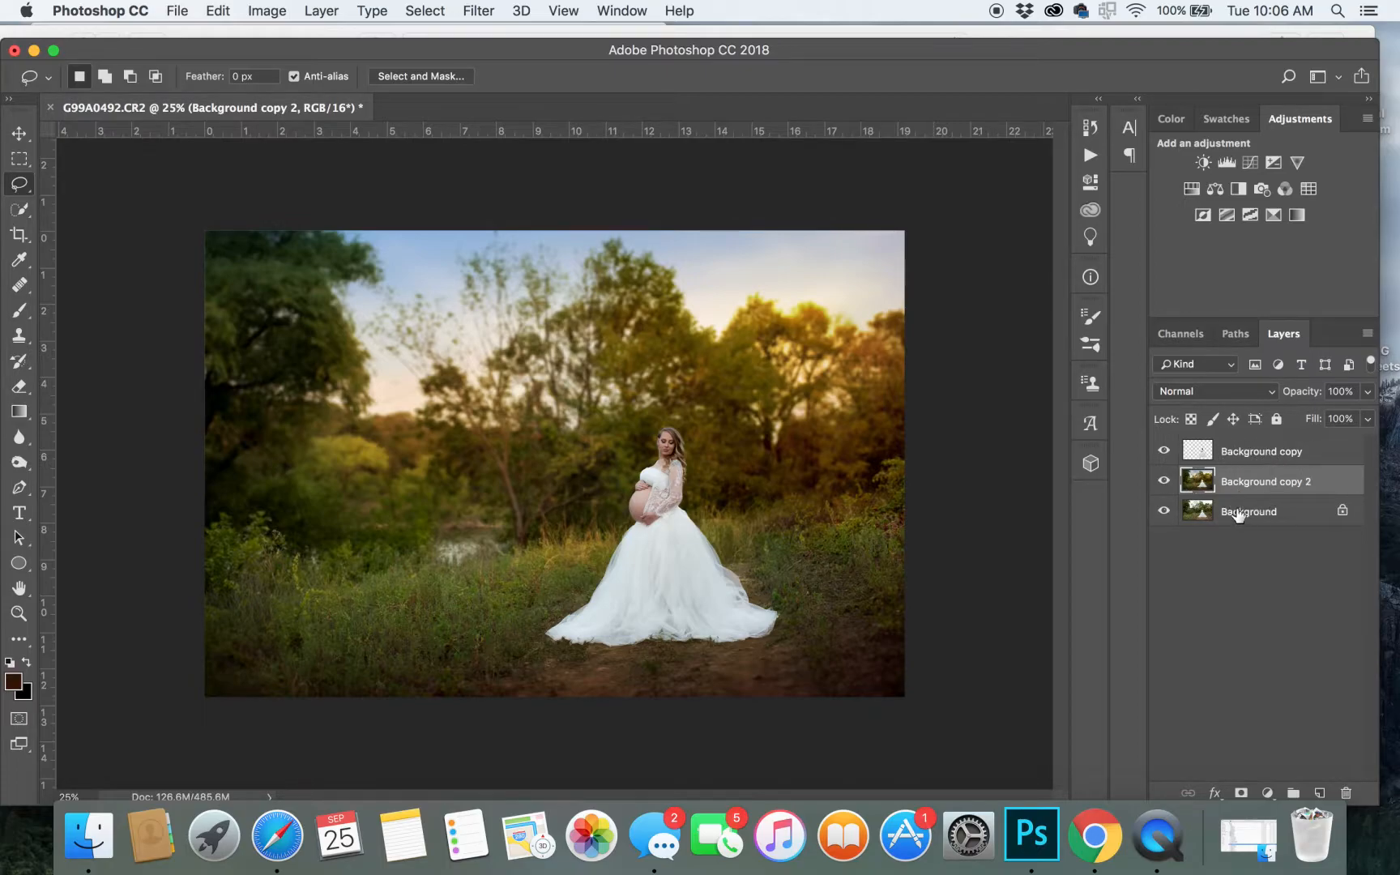
Merge the Background copy layer into a duplicate of Background copy 2 and add a new empty layer on top.
{"action": "left_click", "coordinate": [1289, 460]}
{"action": "key", "text": "super+e"}
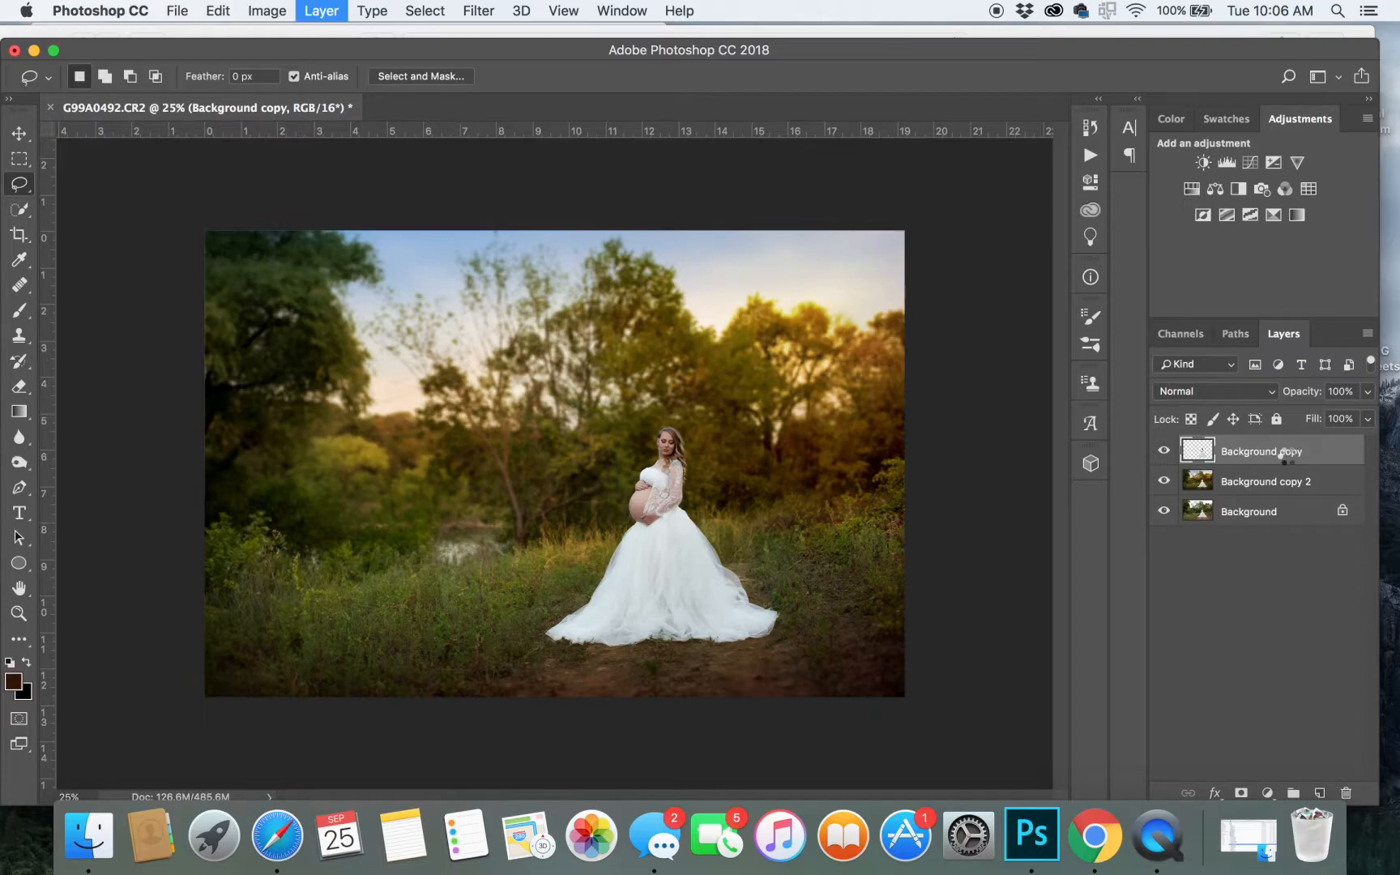
{"action": "key", "text": "super+shift+n"}
{"action": "key", "text": "Return"}
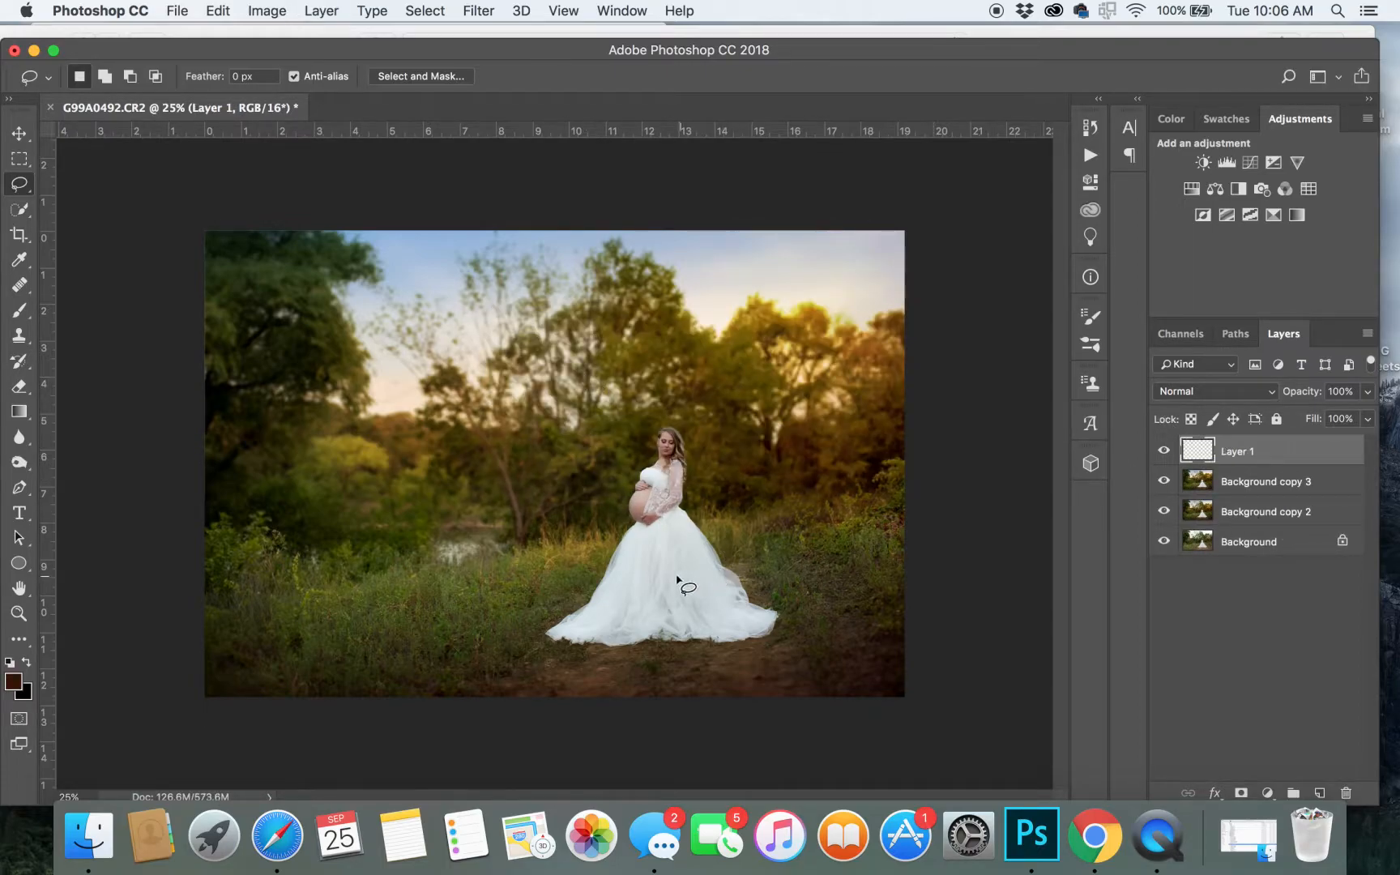
Change the foreground color to a medium golden brown.
{"action": "left_click", "coordinate": [13, 682]}
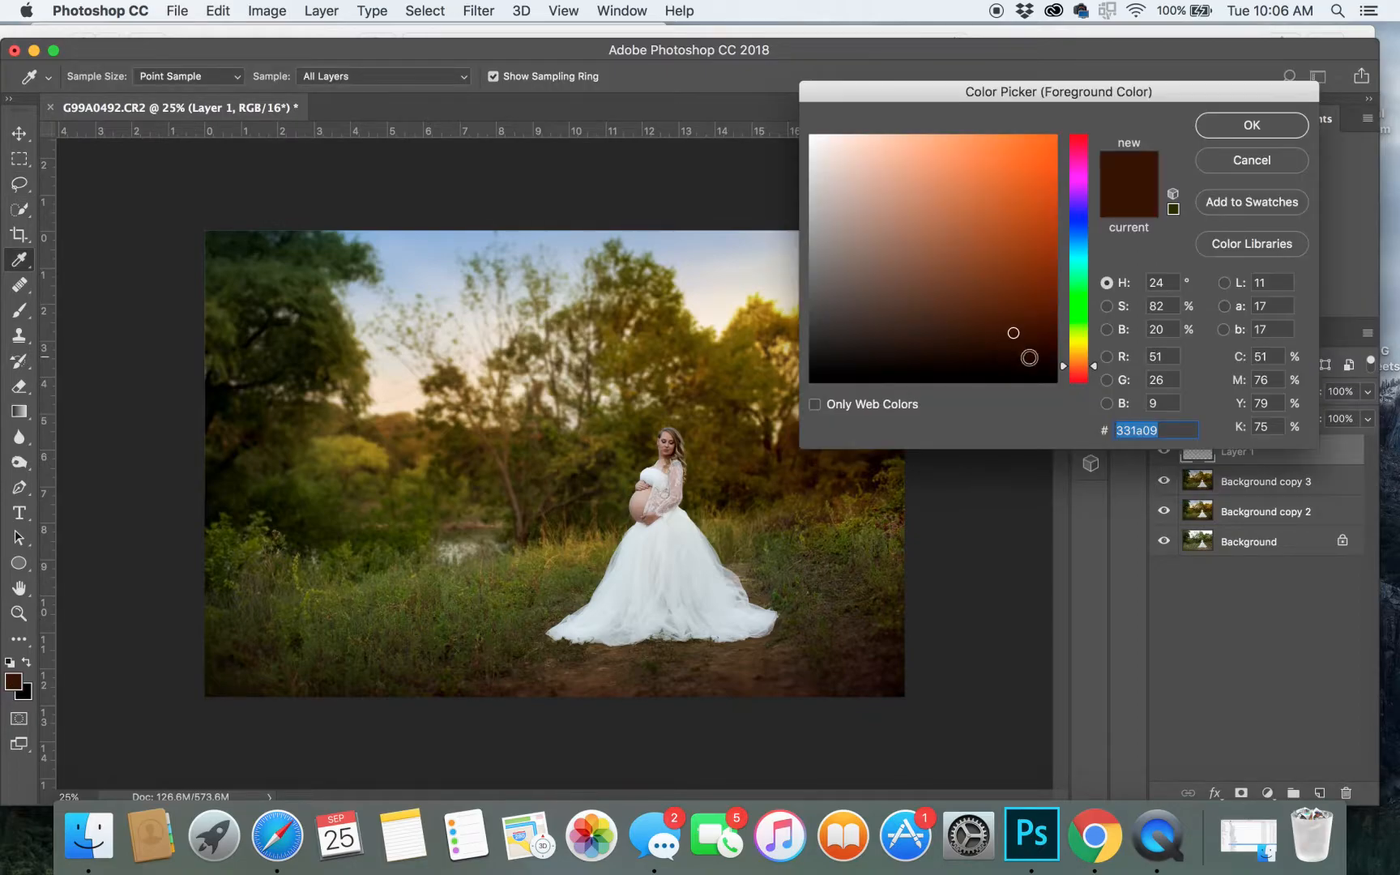
{"action": "left_click", "coordinate": [1082, 355]}
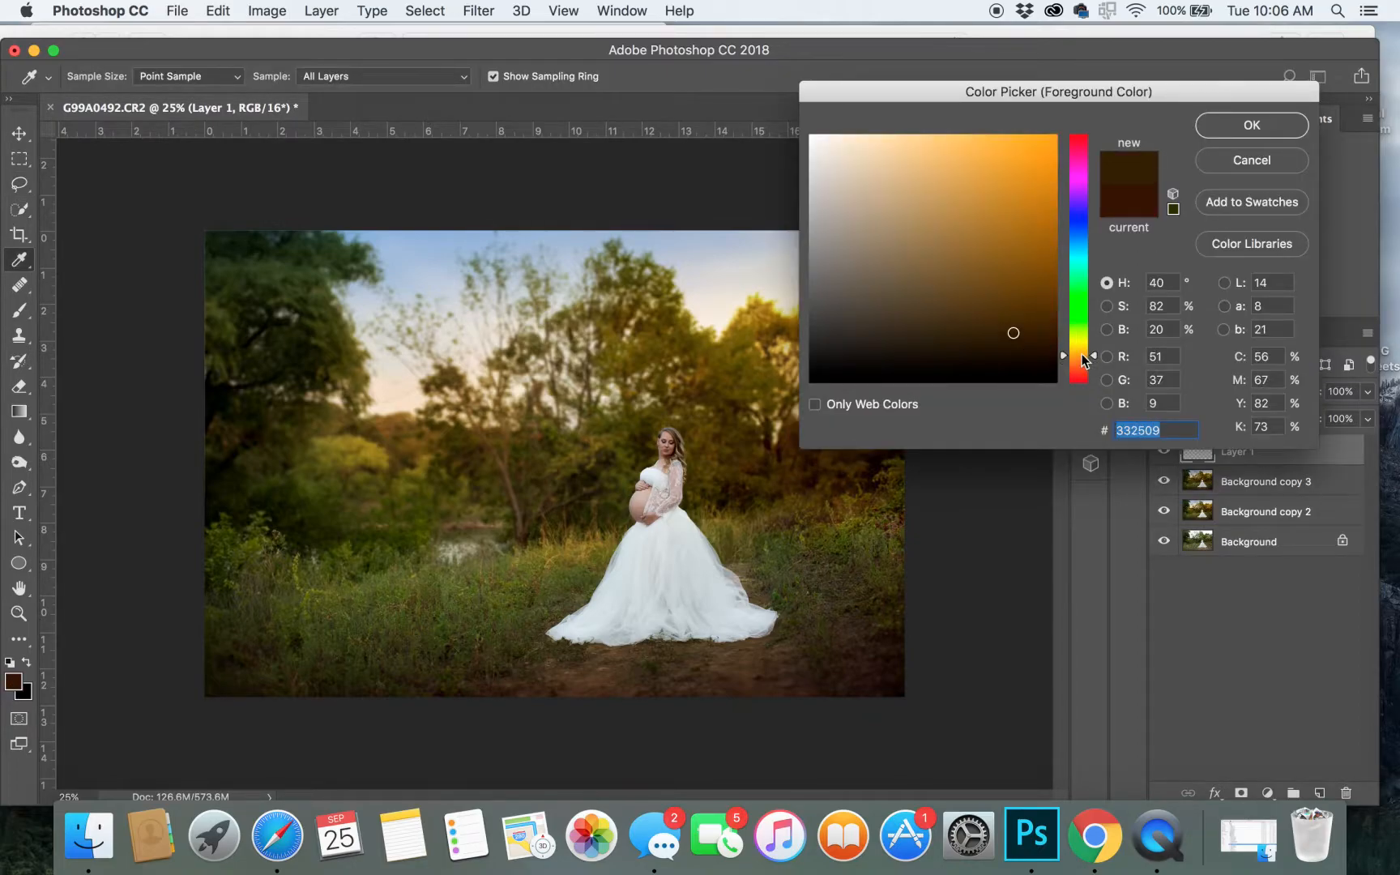
{"action": "left_click_drag", "start_coordinate": [1079, 357], "coordinate": [1079, 358]}
{"action": "left_click", "coordinate": [983, 243]}
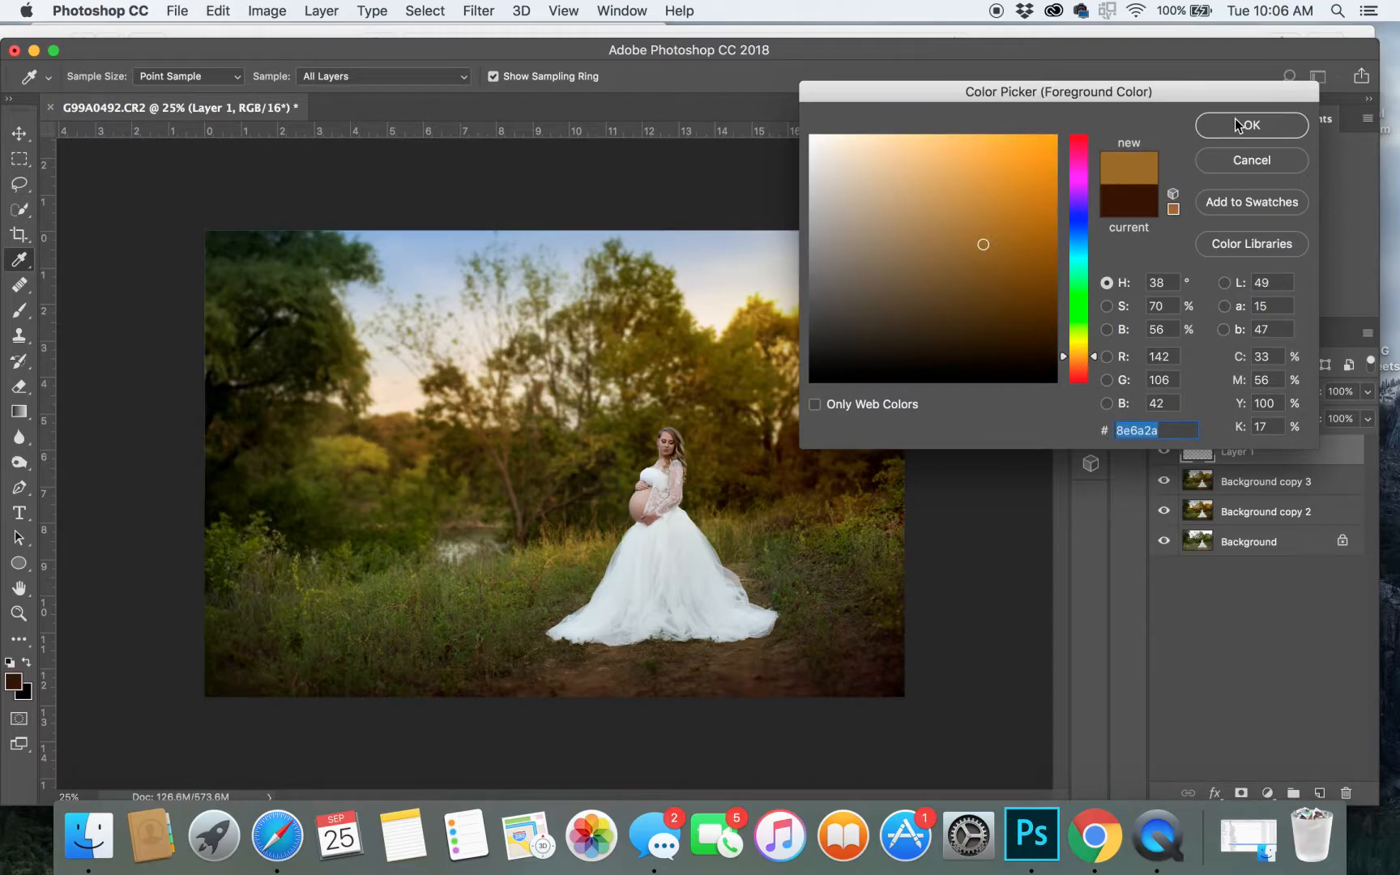
{"action": "left_click", "coordinate": [1010, 250]}
{"action": "left_click", "coordinate": [1237, 130]}
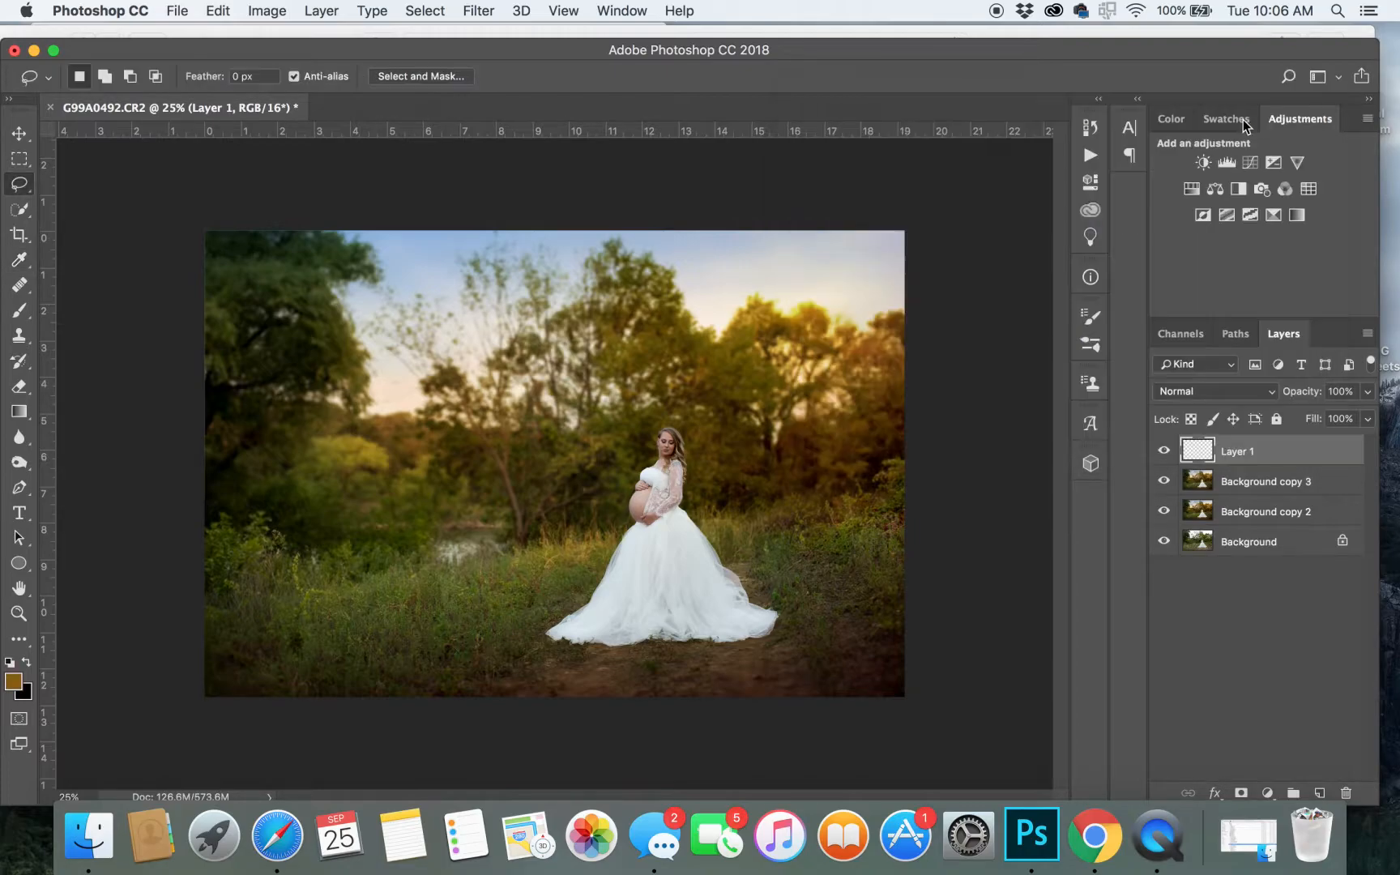
Set the new layer to Overlay mode and configure the brush to 8% opacity and 1800 pixels.
{"action": "key", "text": "b"}
{"action": "left_click", "coordinate": [1223, 391]}
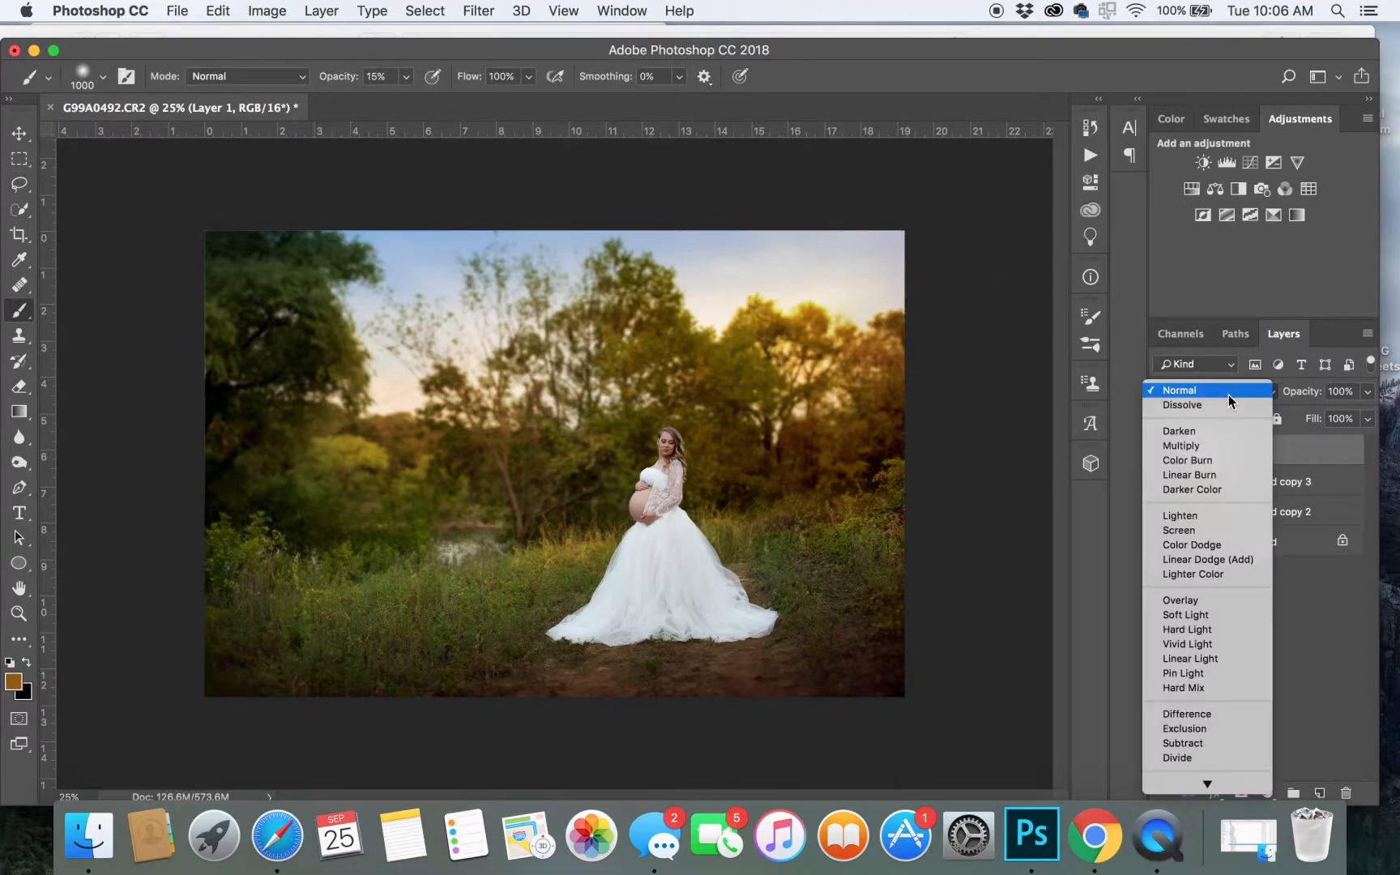
{"action": "left_click", "coordinate": [1180, 601]}
{"action": "left_click", "coordinate": [404, 77]}
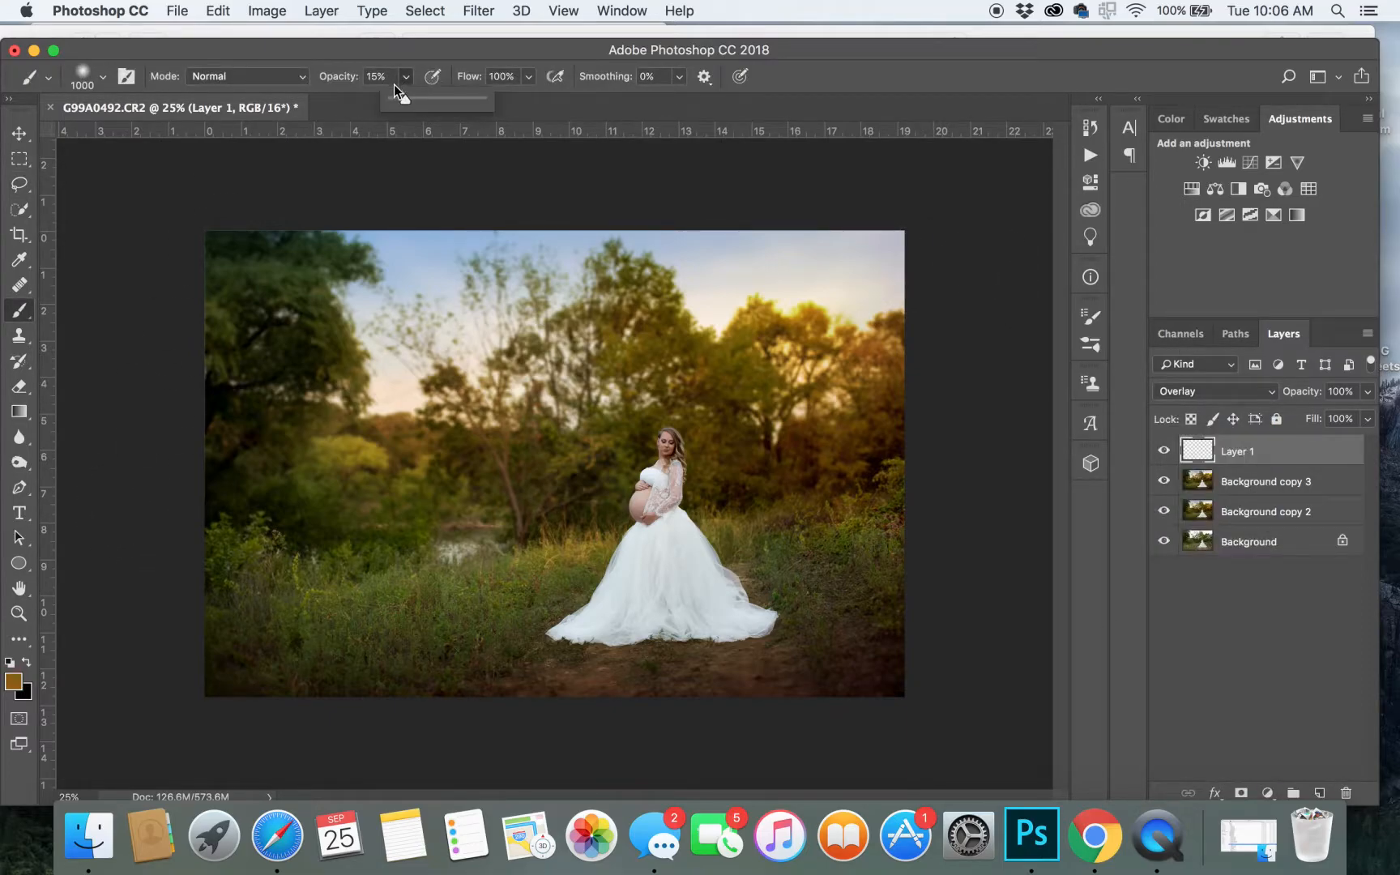
{"action": "left_click_drag", "start_coordinate": [400, 104], "coordinate": [398, 104]}
{"action": "key", "text": "]"}
{"action": "key", "text": "]"}
{"action": "key", "text": "]"}
{"action": "key", "text": "]"}
{"action": "key", "text": "]"}
{"action": "key", "text": "]"}
{"action": "key", "text": "]"}
{"action": "key", "text": "]"}
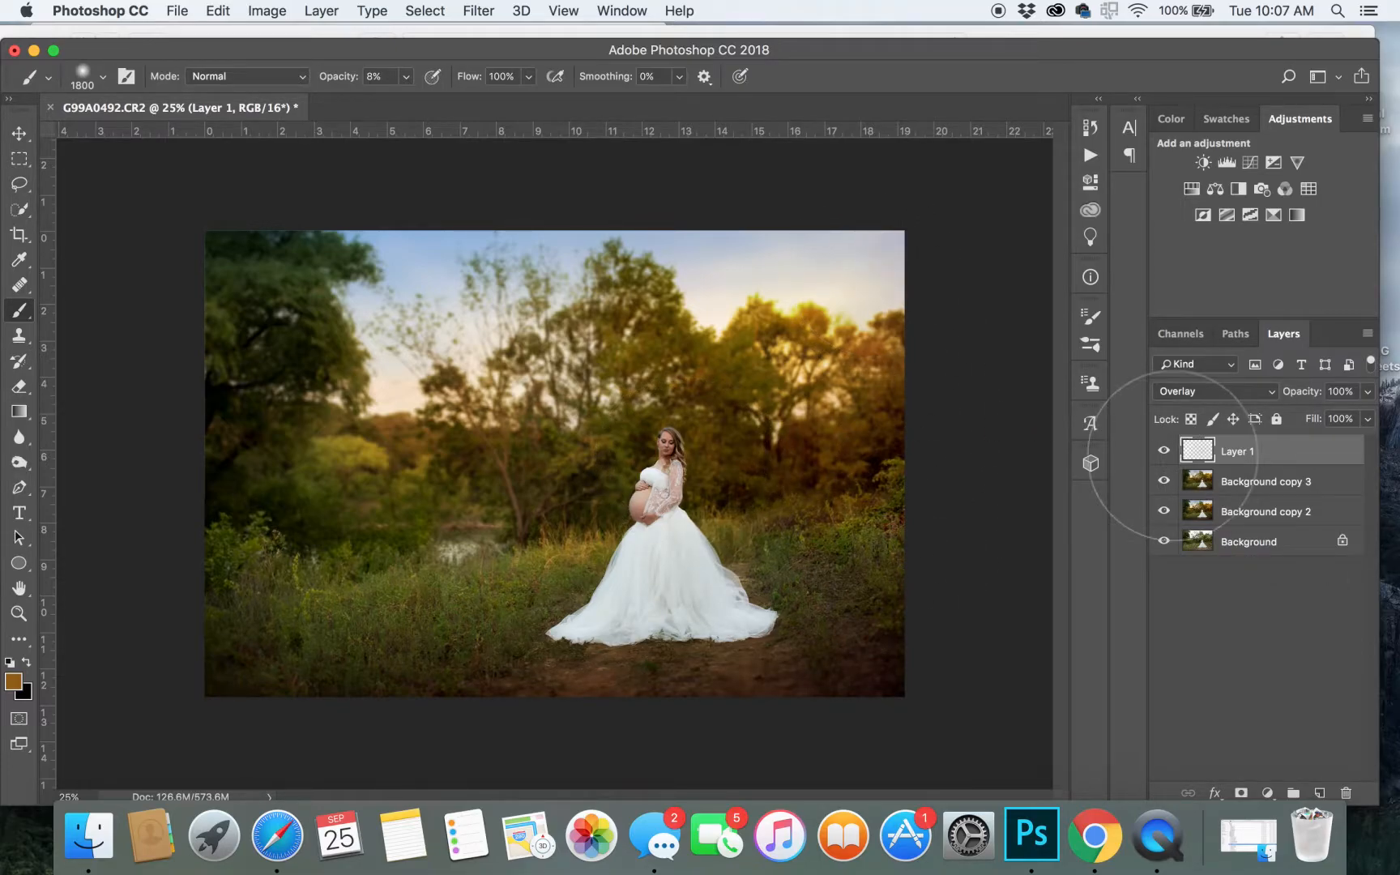
Compare the Overlay layer off and on, lower its opacity to 76%, and merge it down into Background copy 3.
{"action": "left_click", "coordinate": [1163, 451]}
{"action": "left_click", "coordinate": [1162, 451]}
{"action": "left_click", "coordinate": [1162, 452]}
{"action": "left_click", "coordinate": [1162, 451]}
{"action": "left_click", "coordinate": [1366, 407]}
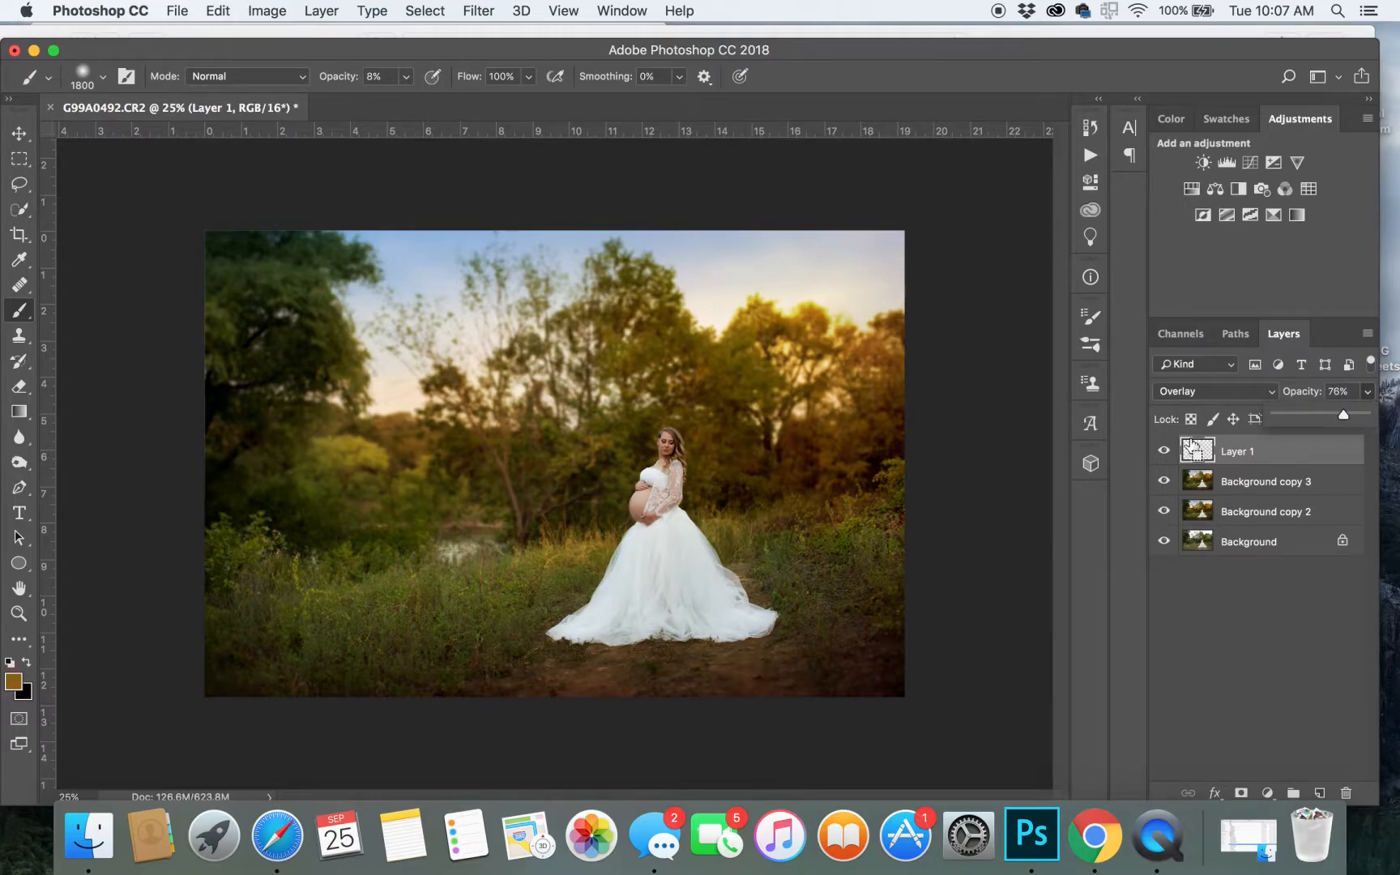
{"action": "key", "text": "super+e"}
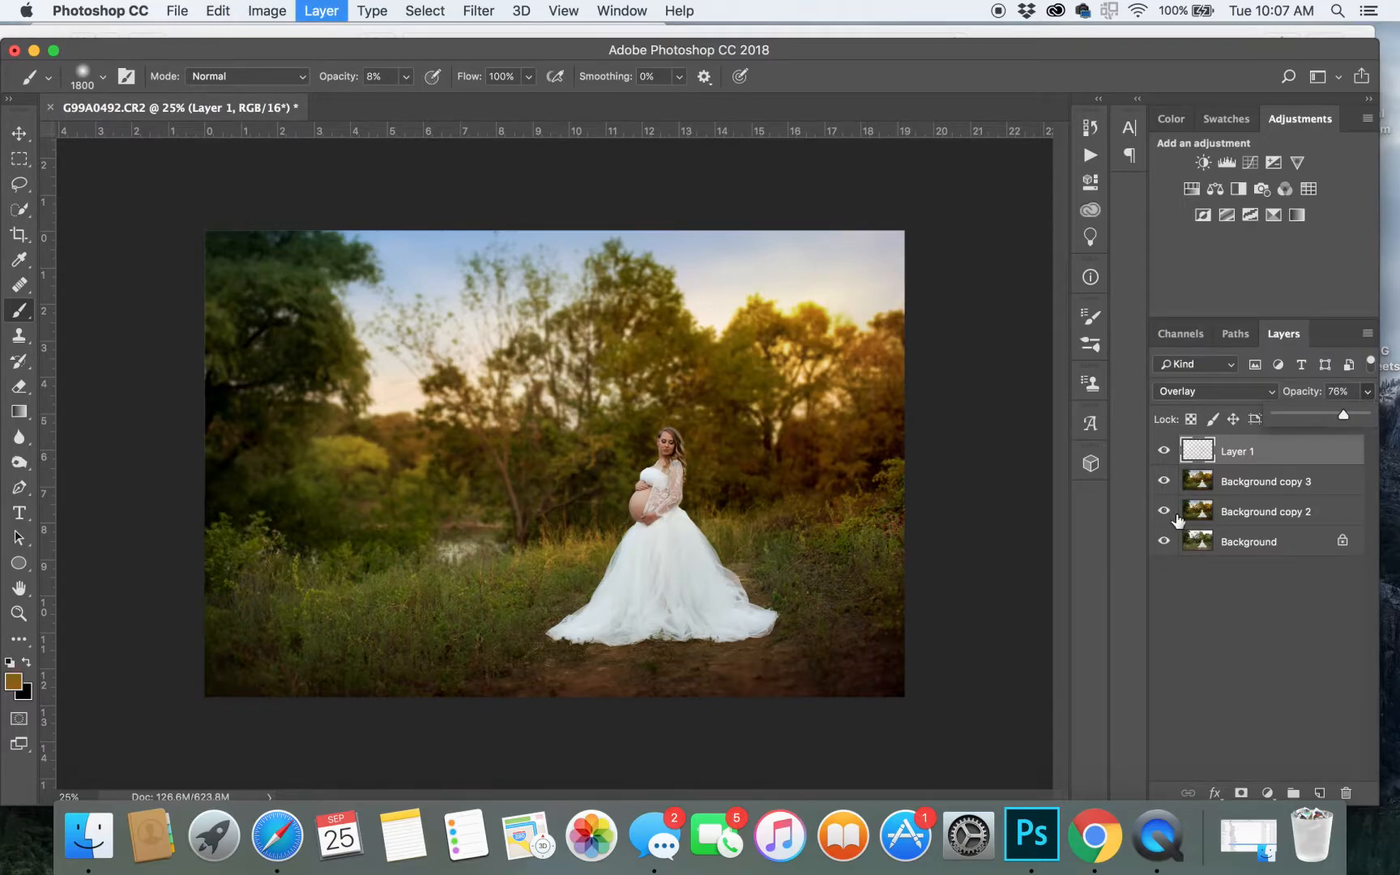
Duplicate the Background copy 3 layer and adjust the copy's Levels to inputs 12, 0.89 and 238 with output black 18.
{"action": "key", "text": "super+j"}
{"action": "key", "text": "super+l"}
{"action": "left_click_drag", "start_coordinate": [1017, 301], "coordinate": [1028, 303]}
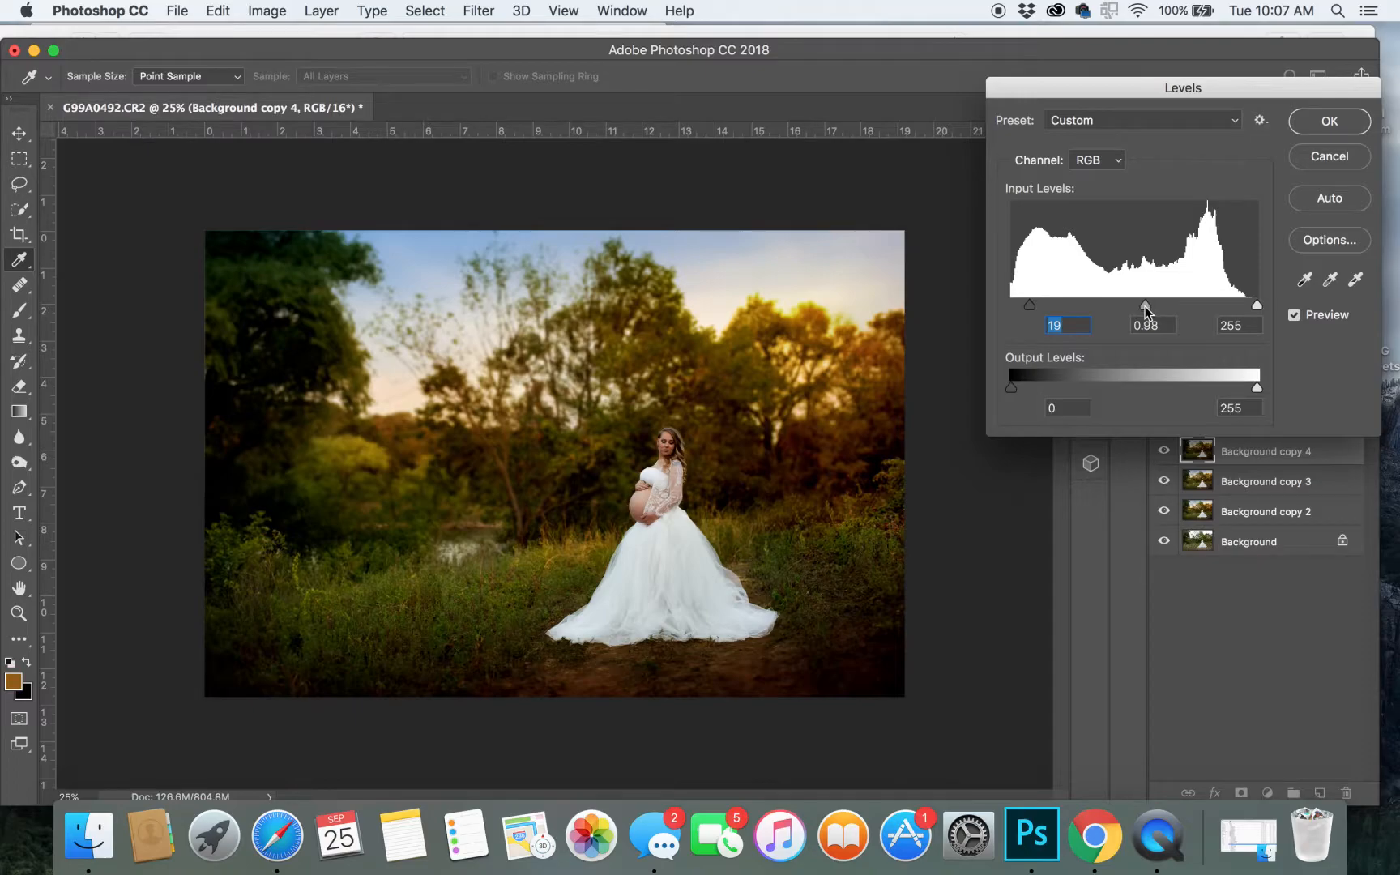
{"action": "left_click_drag", "start_coordinate": [1149, 305], "coordinate": [1151, 305]}
{"action": "left_click_drag", "start_coordinate": [1016, 384], "coordinate": [1028, 388]}
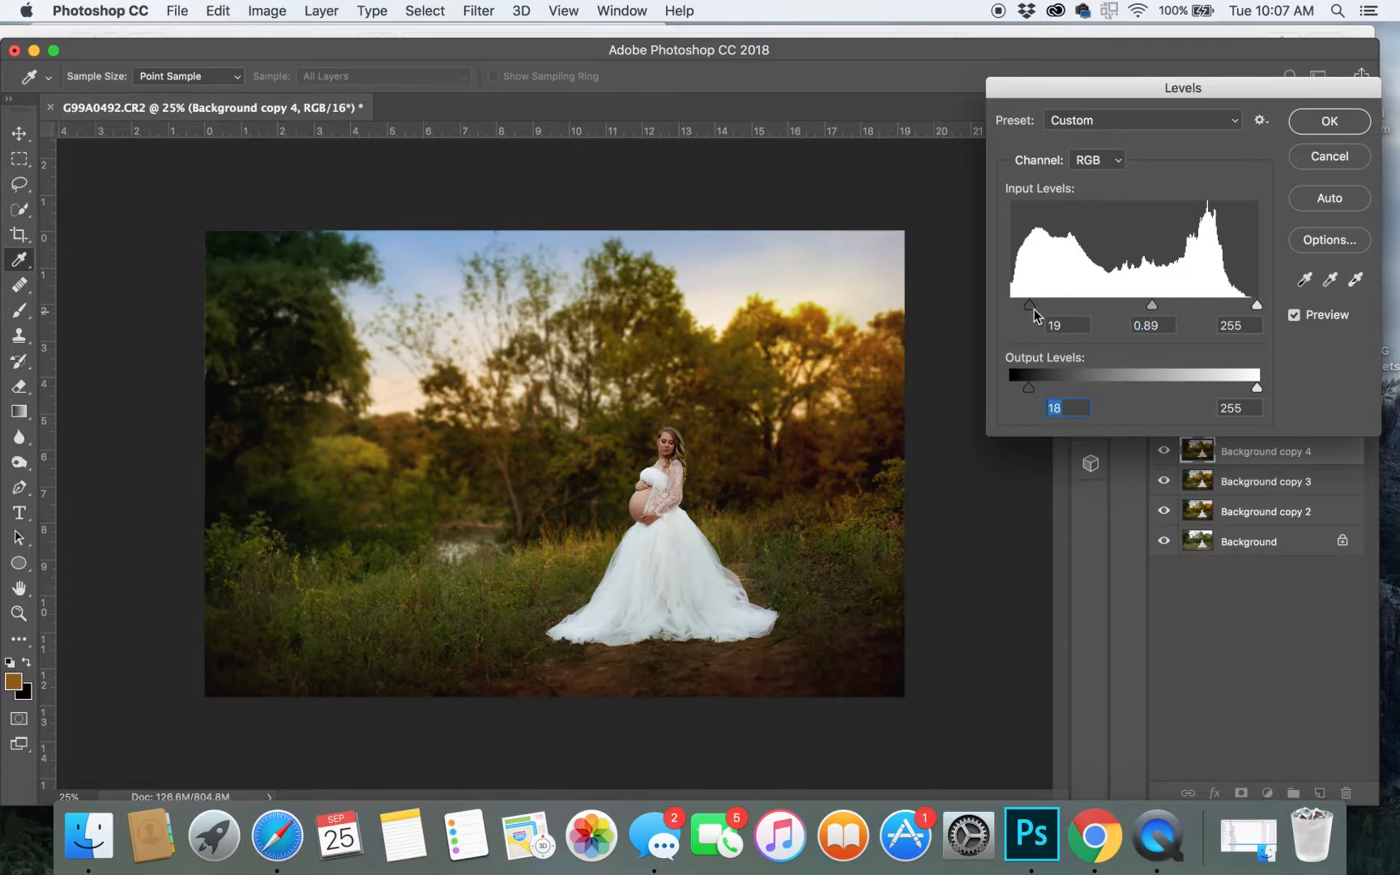
{"action": "left_click_drag", "start_coordinate": [1034, 309], "coordinate": [1024, 310]}
{"action": "left_click", "coordinate": [1021, 307]}
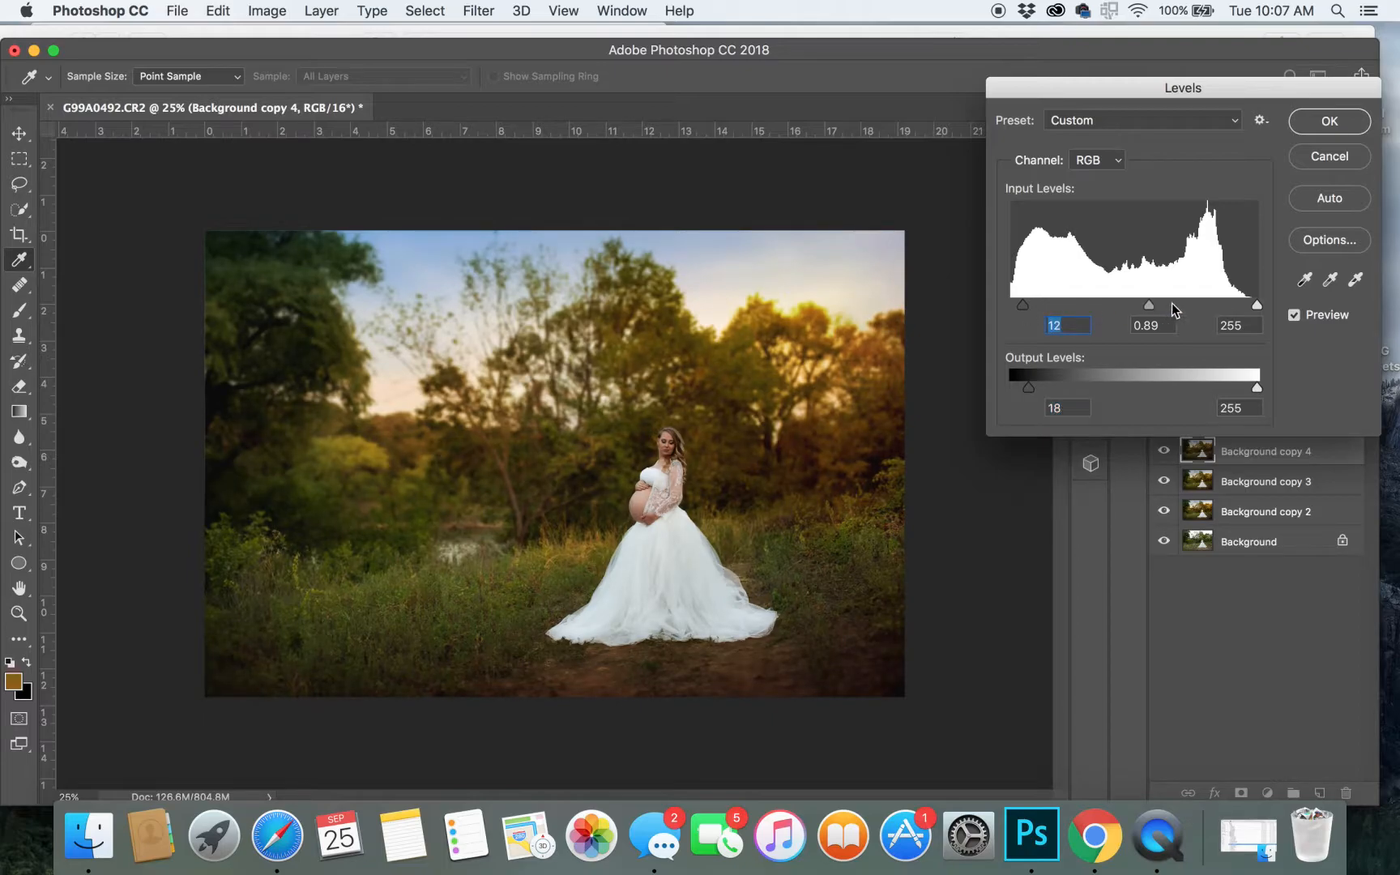
{"action": "left_click_drag", "start_coordinate": [1255, 305], "coordinate": [1242, 310]}
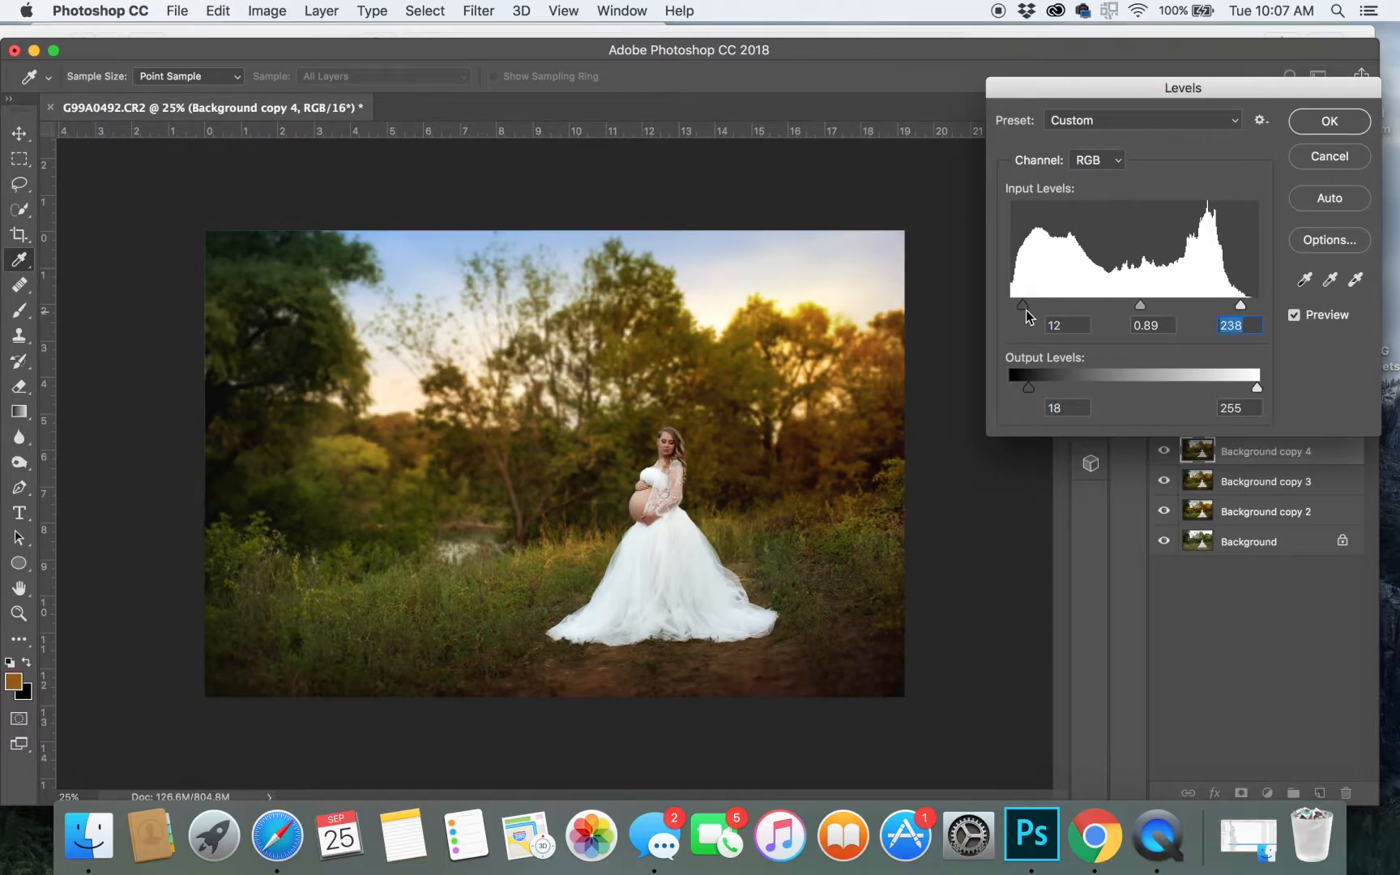
Refine the Levels to inputs 10, 0.87 and 233 with output black 14, and apply the adjustment.
{"action": "left_click", "coordinate": [1144, 303]}
{"action": "left_click", "coordinate": [1020, 306]}
{"action": "left_click_drag", "start_coordinate": [1027, 390], "coordinate": [1025, 389]}
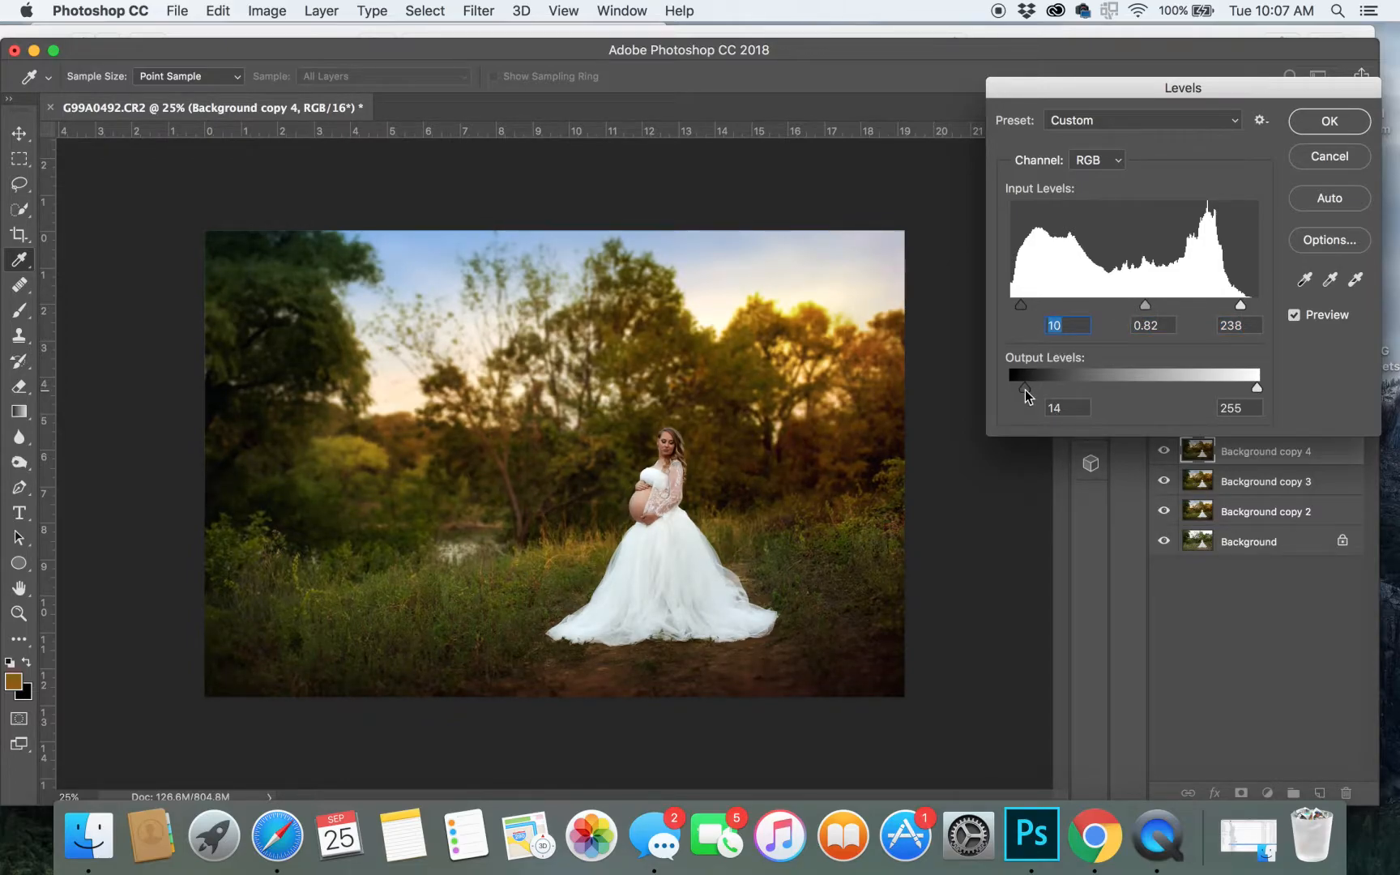
{"action": "left_click_drag", "start_coordinate": [1240, 305], "coordinate": [1235, 306]}
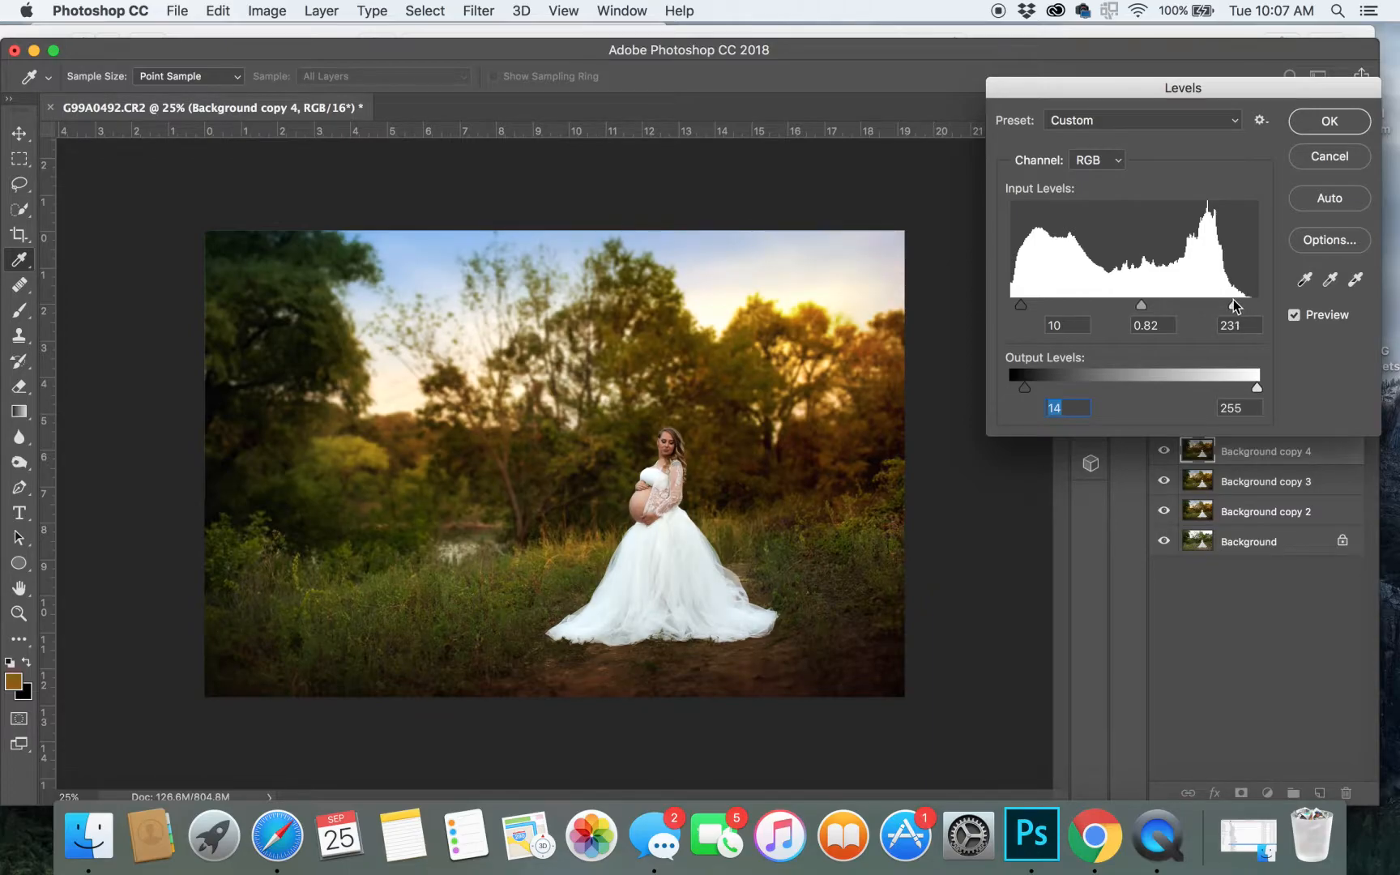
{"action": "left_click", "coordinate": [1235, 306]}
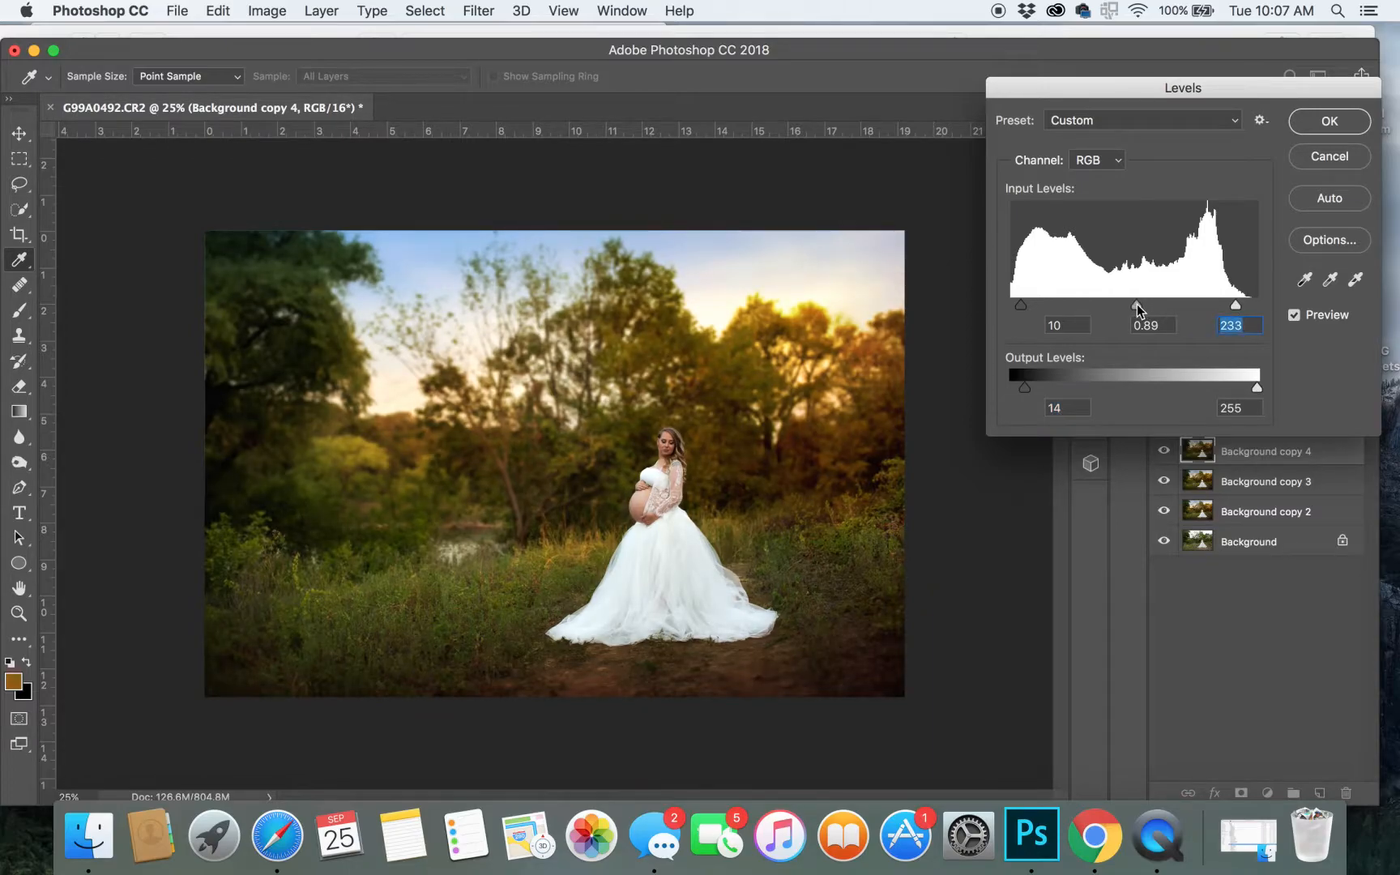
{"action": "left_click_drag", "start_coordinate": [1137, 305], "coordinate": [1138, 305]}
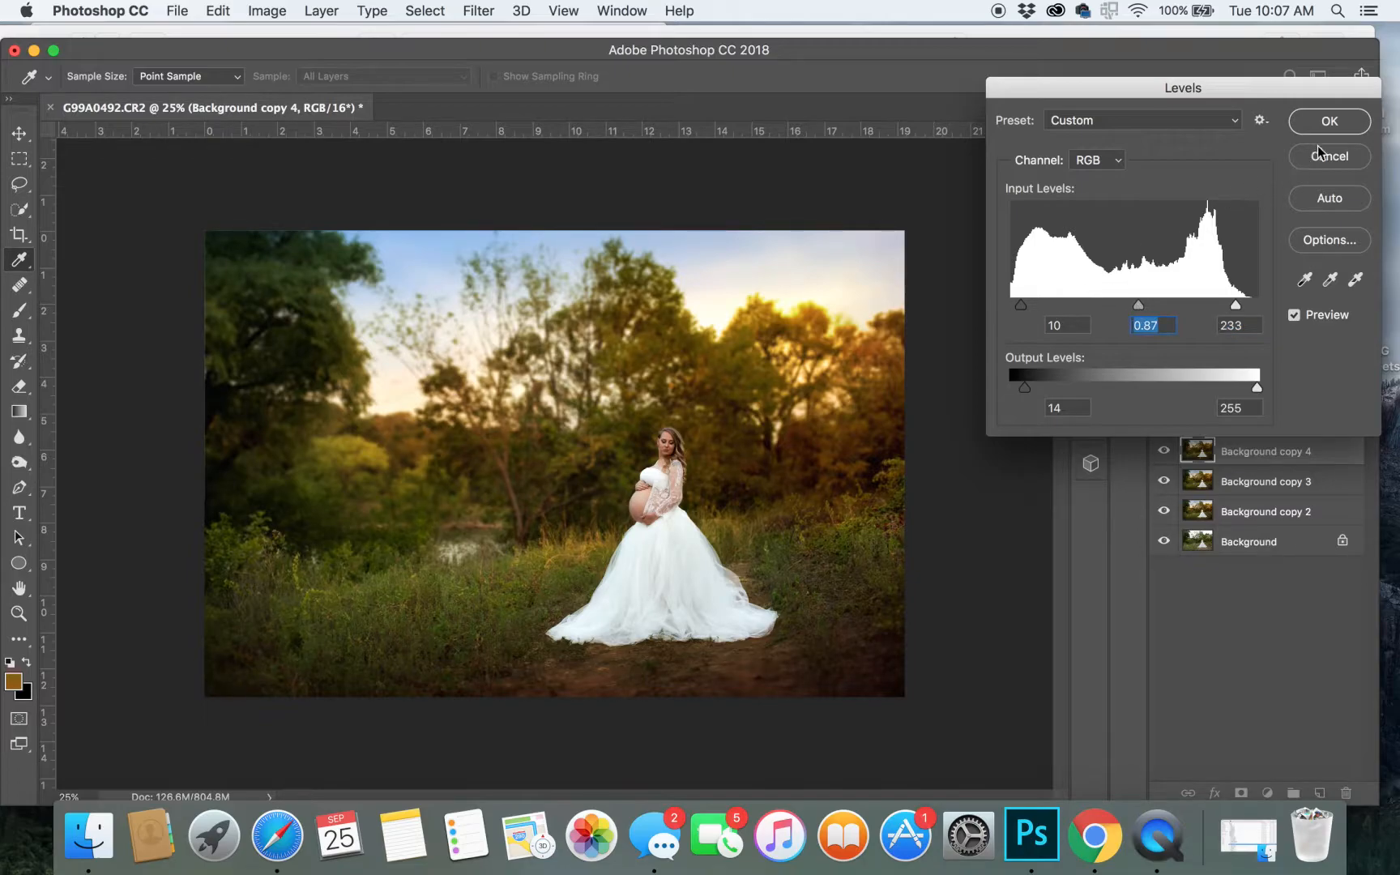
{"action": "left_click", "coordinate": [1335, 121]}
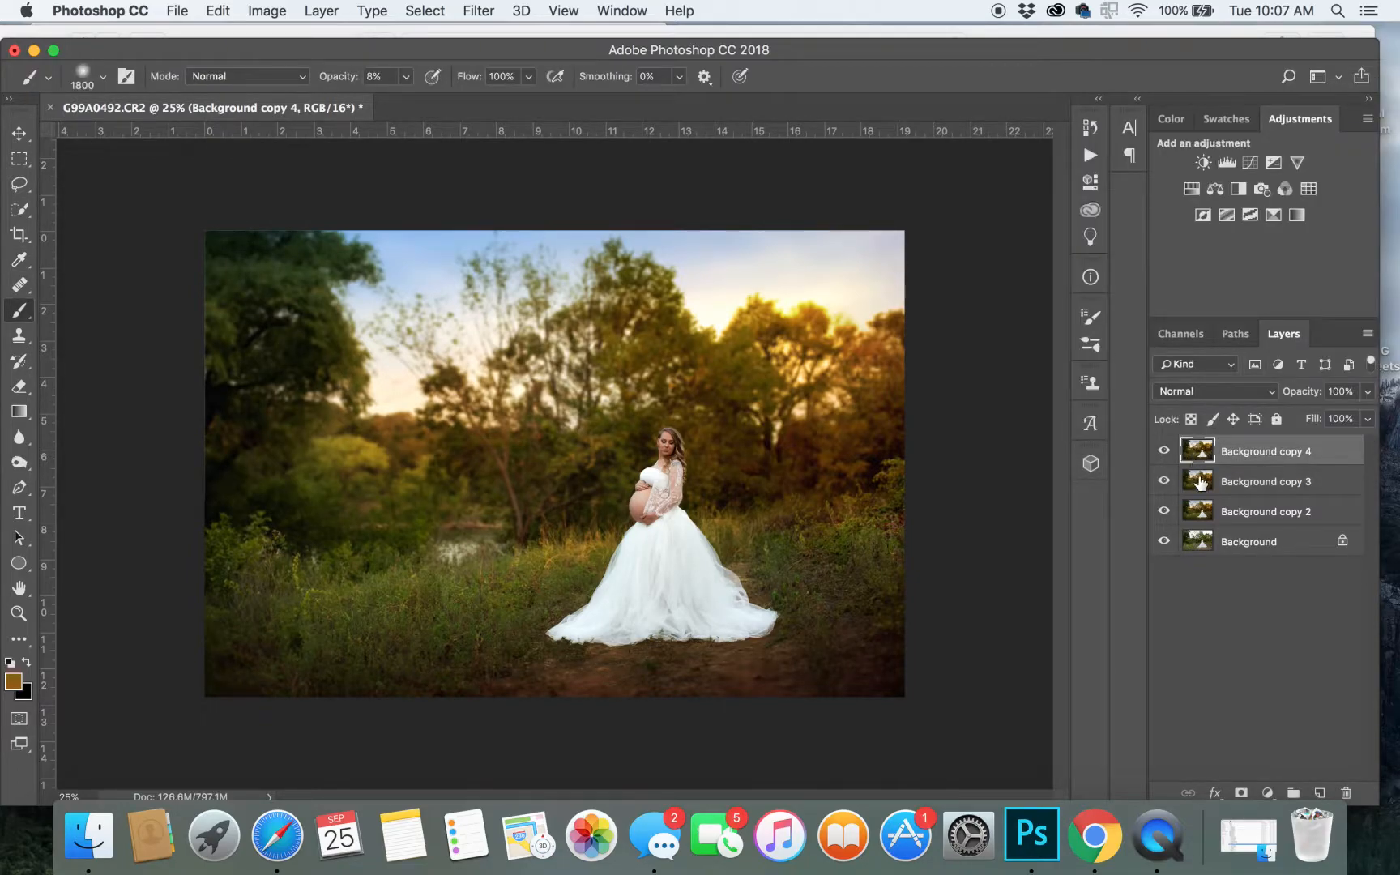
Merge Background copy 4 and Background copy 3 down into Background copy 2, and compare the edit with the original Background.
{"action": "key", "text": "Delete"}
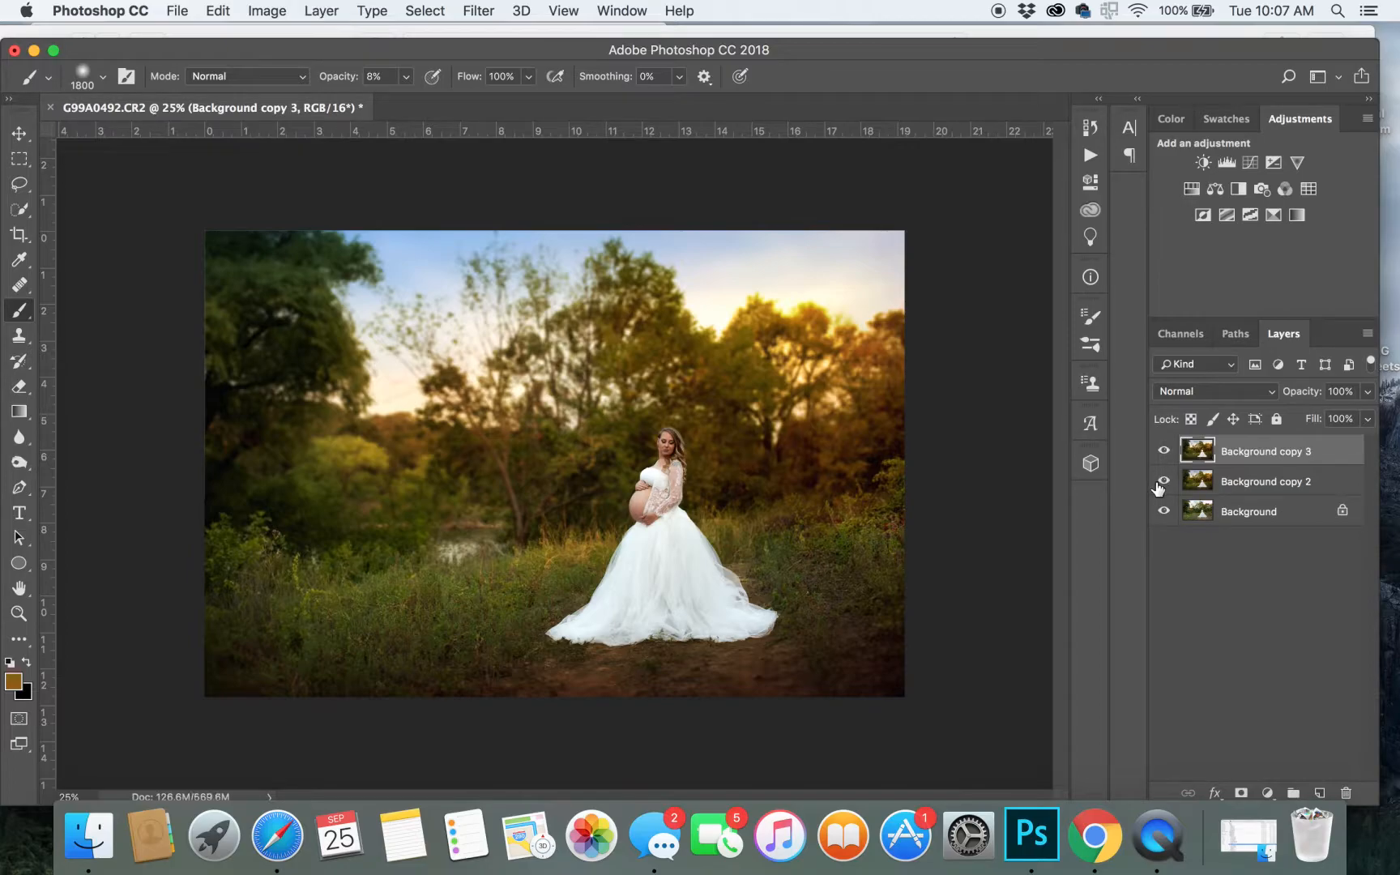
{"action": "key", "text": "Delete"}
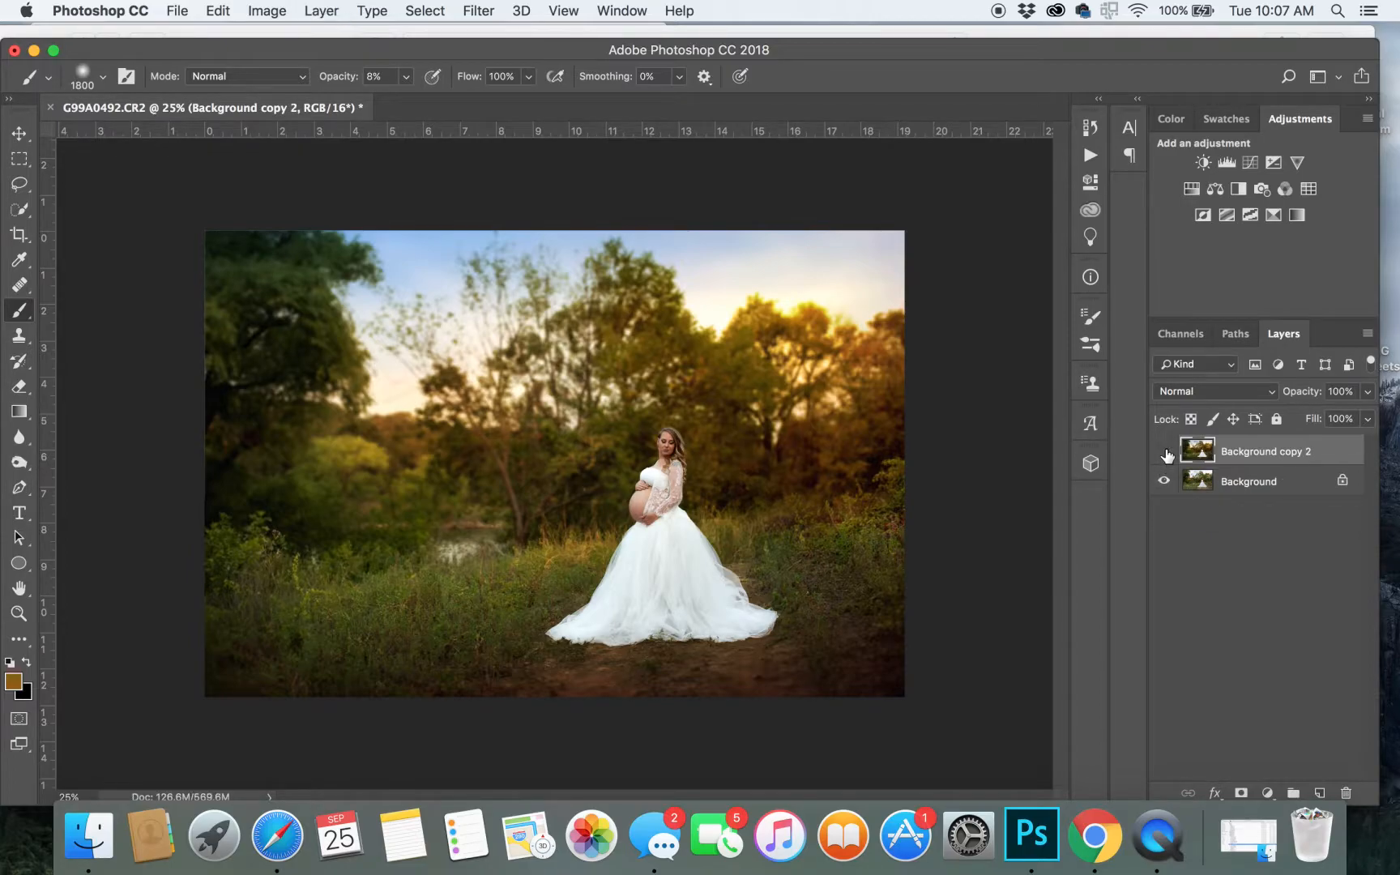
{"action": "left_click", "coordinate": [1165, 452]}
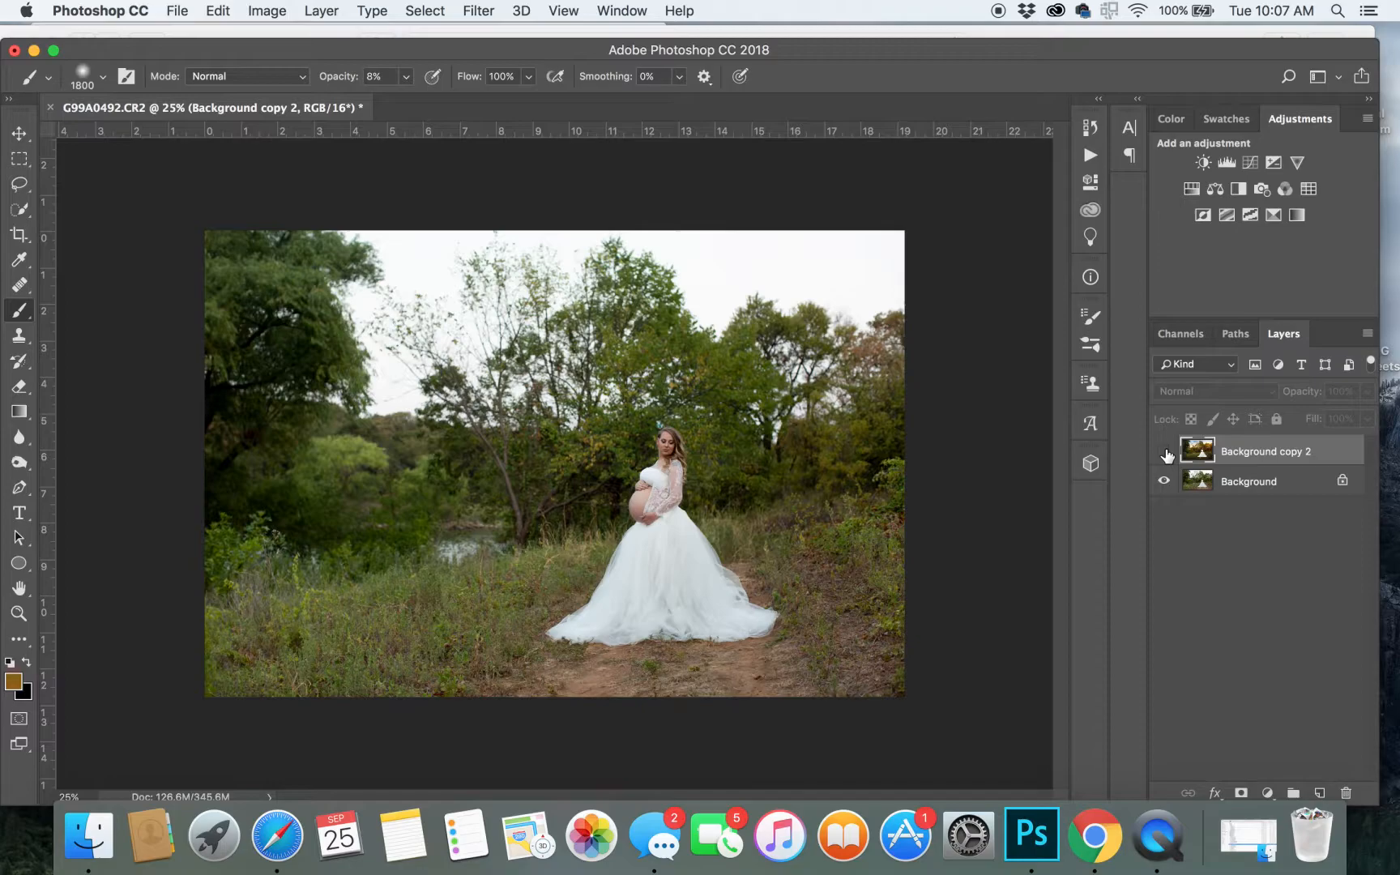
{"action": "left_click", "coordinate": [1165, 452]}
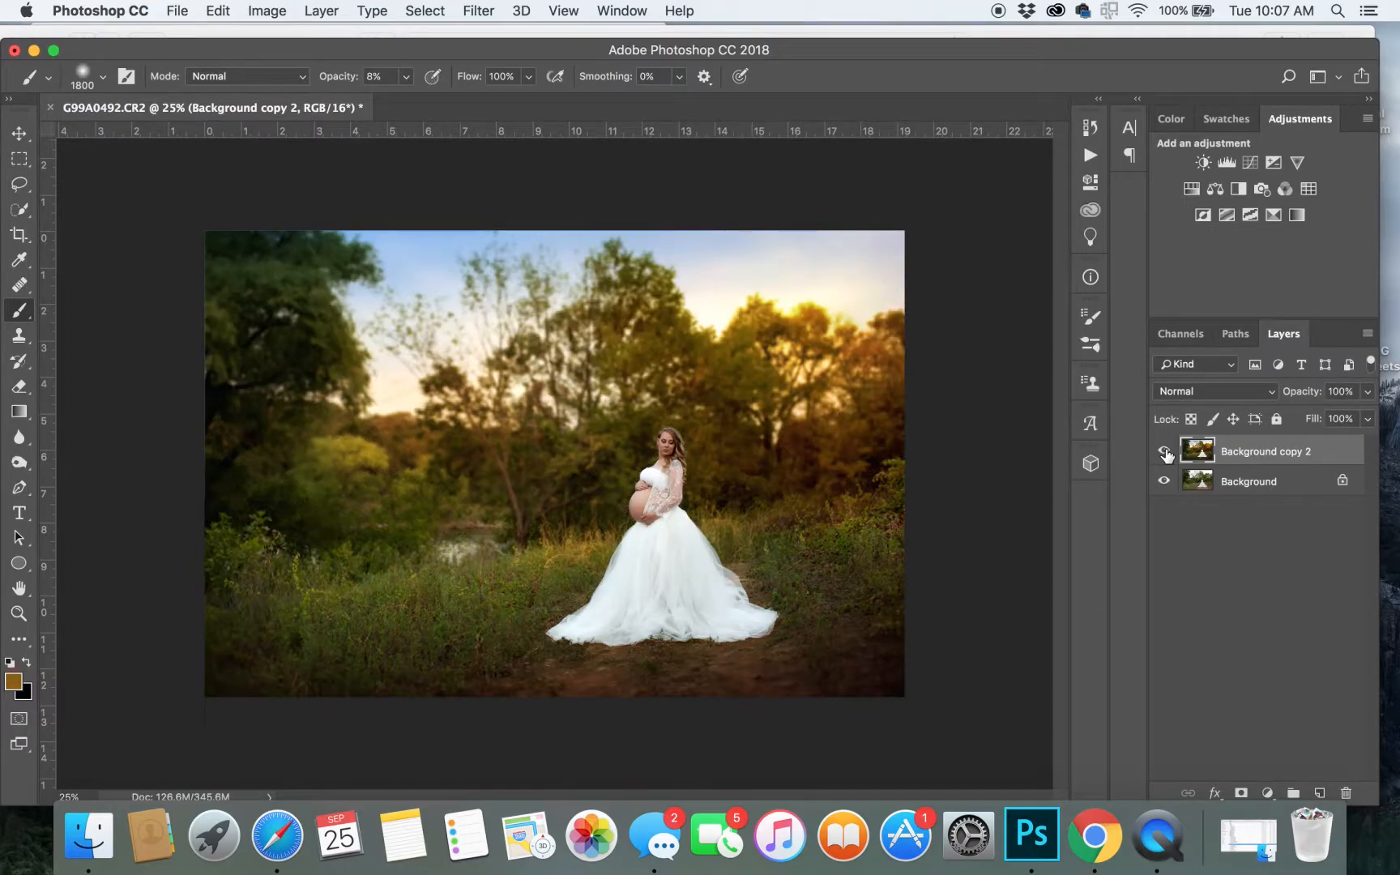
{"action": "left_click", "coordinate": [1165, 452]}
{"action": "left_click", "coordinate": [1165, 452]}
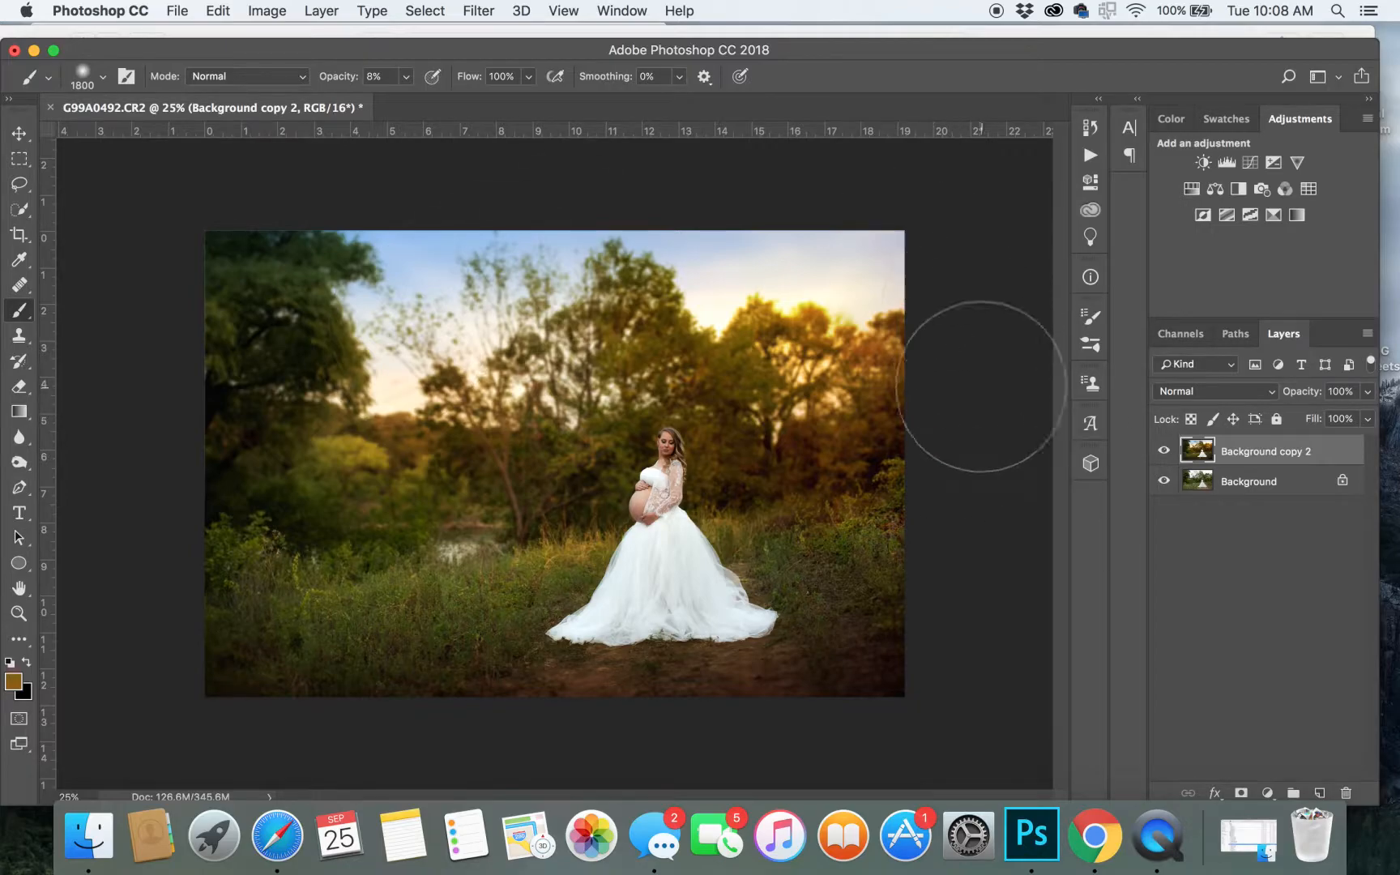
{"action": "left_click", "coordinate": [1165, 452]}
{"action": "left_click", "coordinate": [1164, 452]}
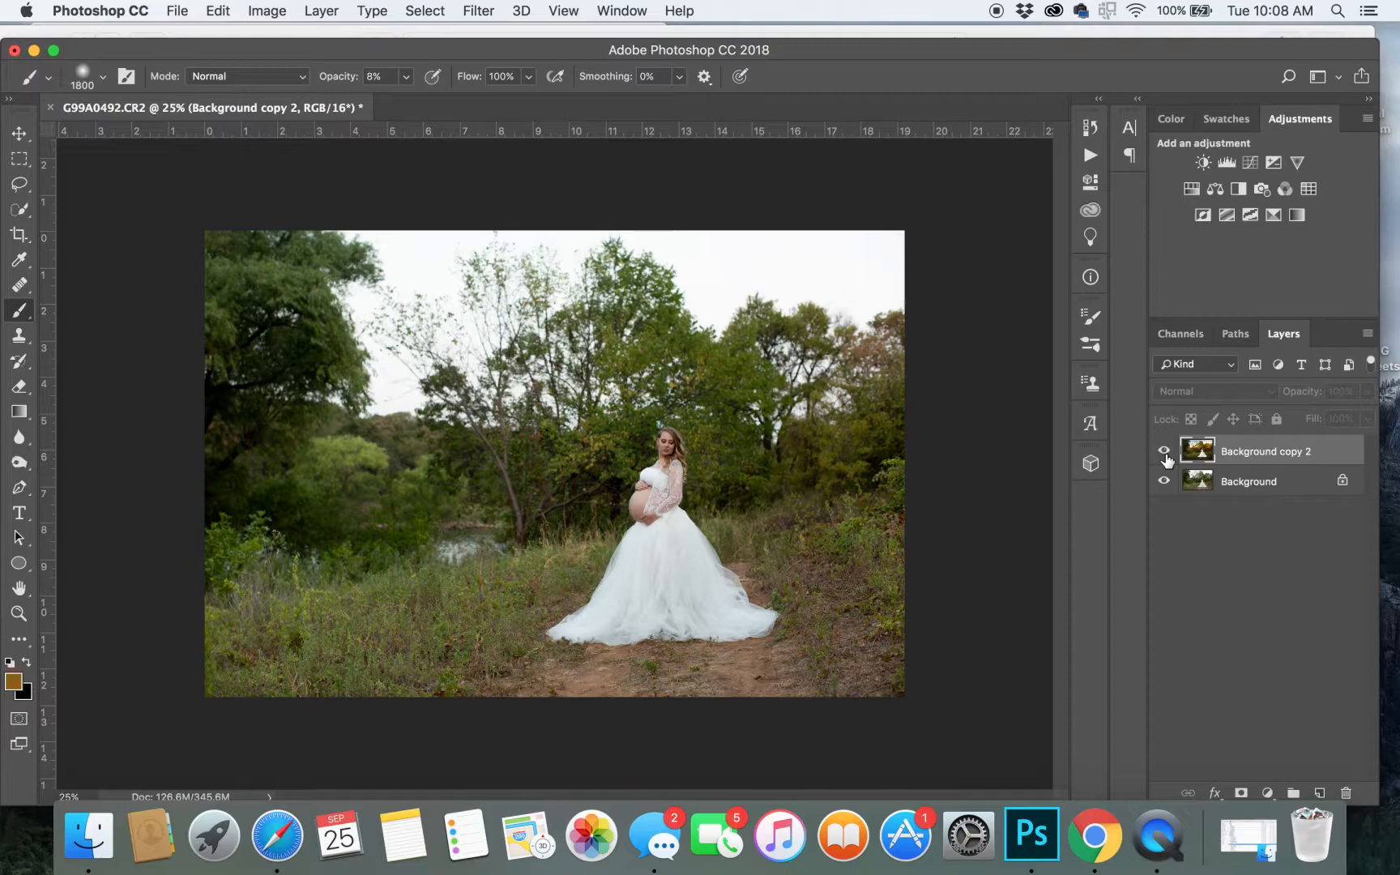
{"action": "left_click", "coordinate": [1165, 452]}
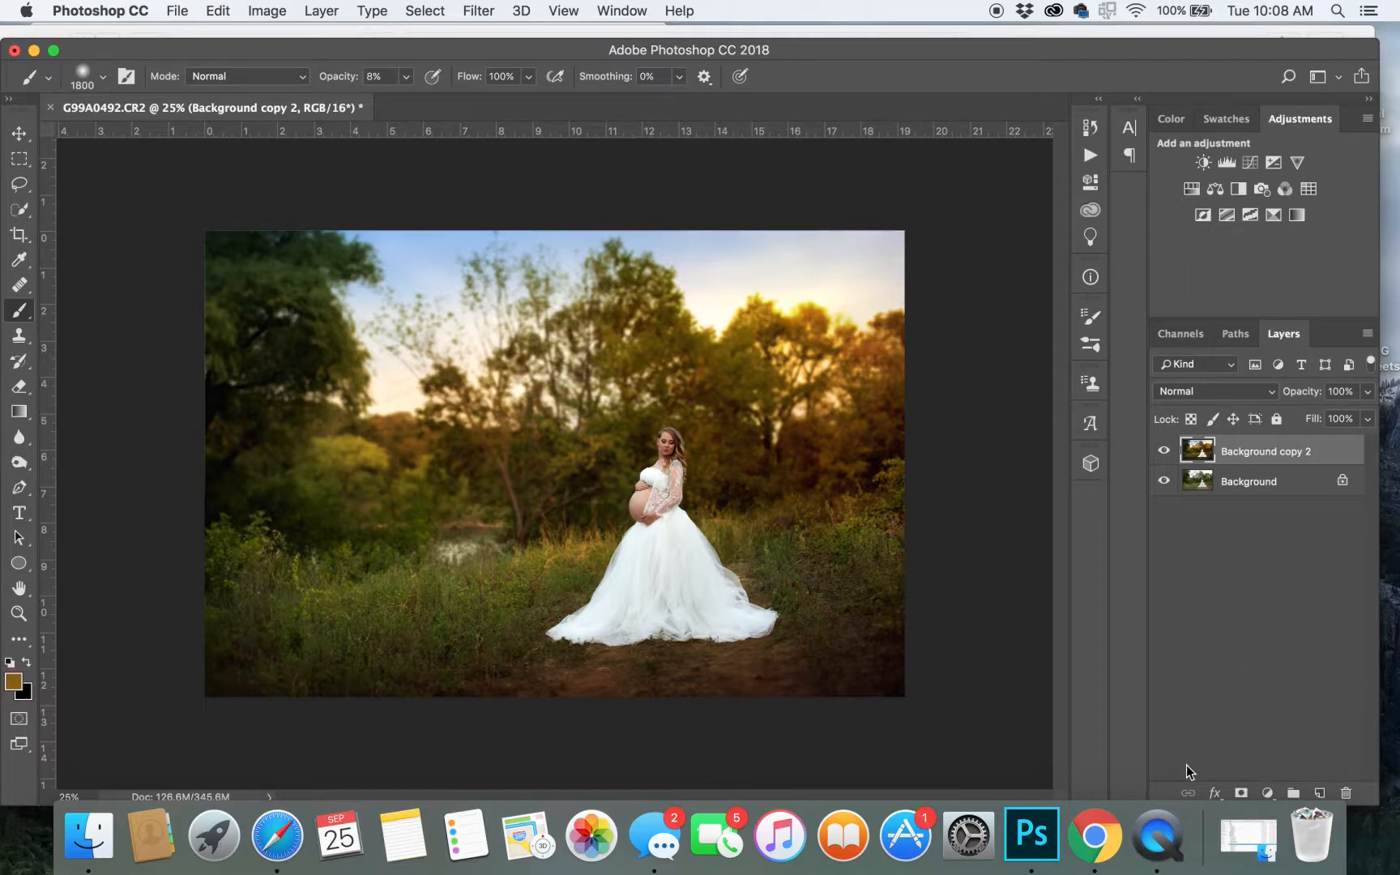
{"action": "left_click", "coordinate": [1156, 857]}
{"action": "right_click", "coordinate": [1157, 857]}
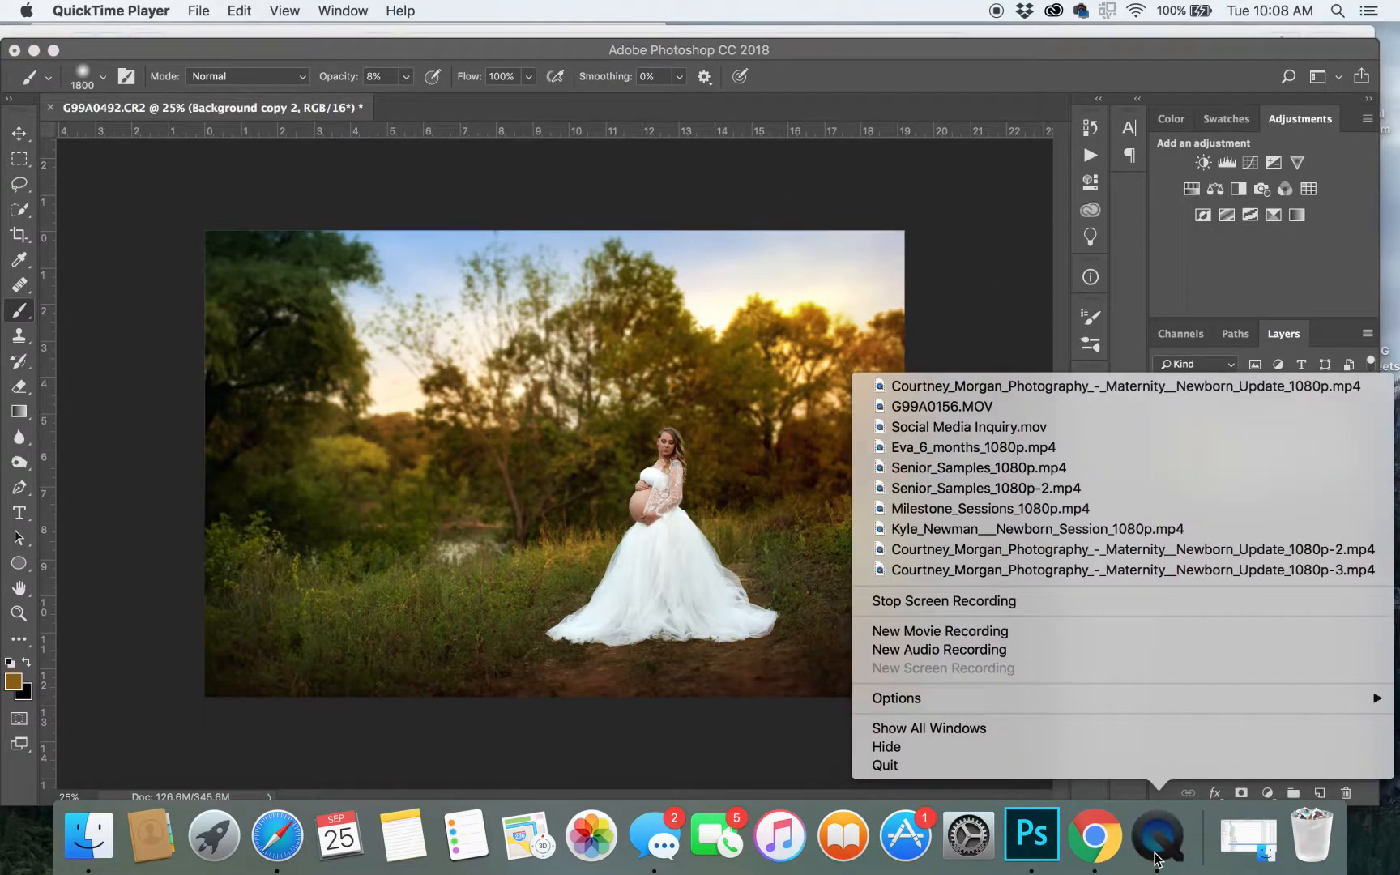